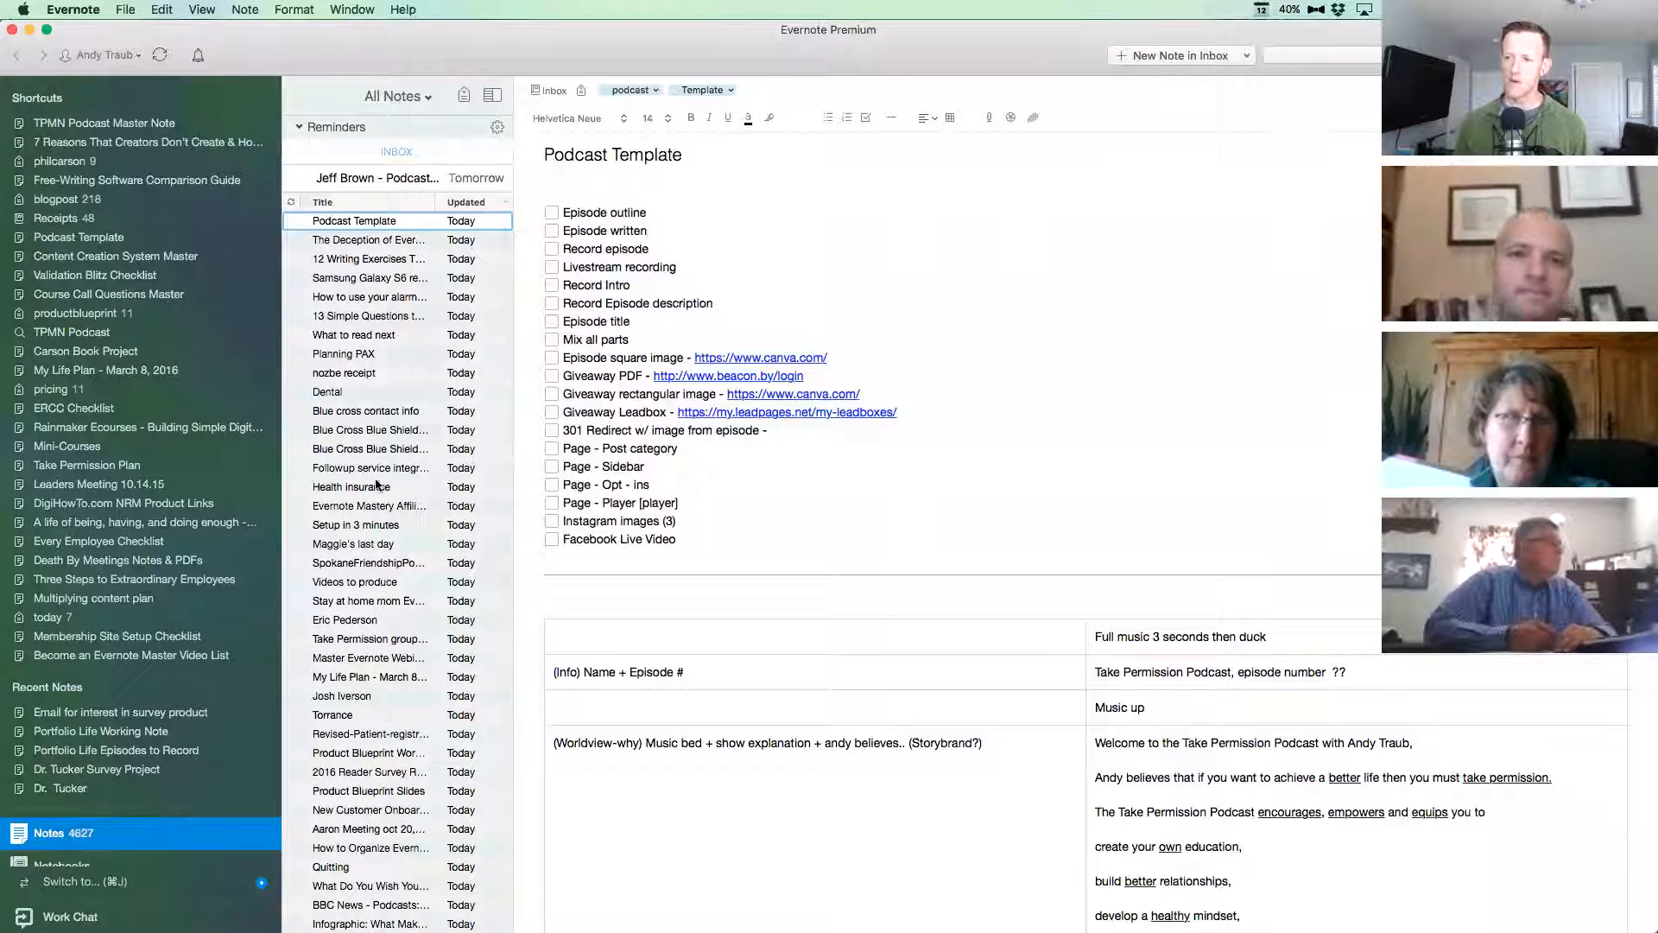
{"action": "scroll", "coordinate": [377, 518], "scroll_direction": "down", "scroll_amount": 1}
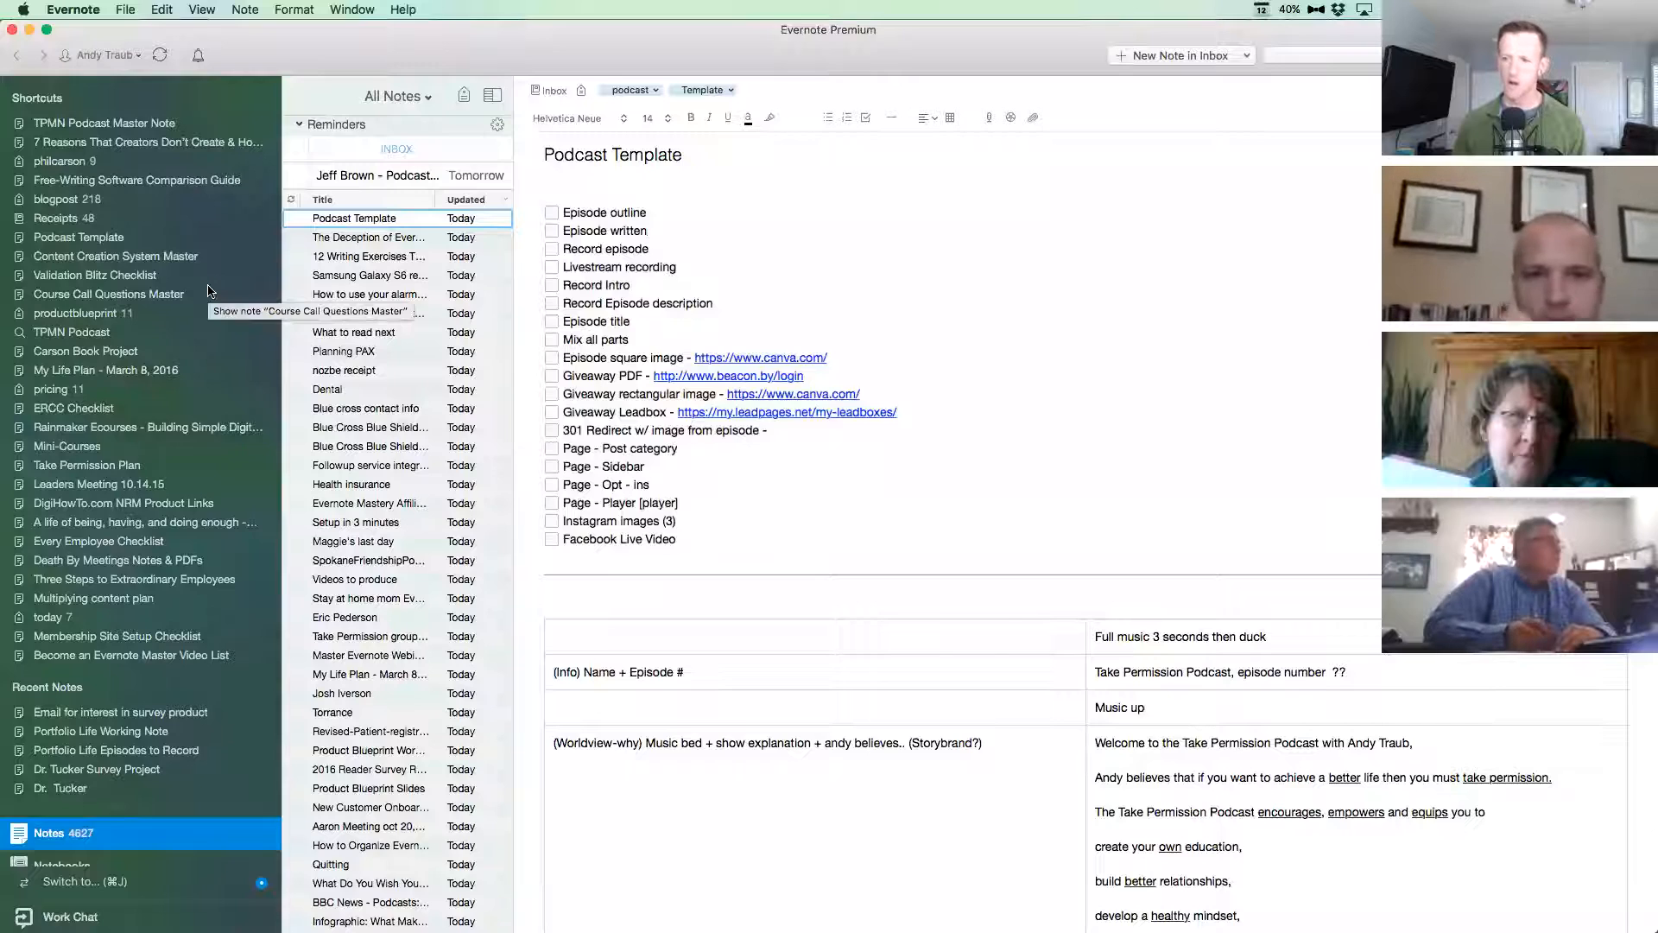
{"action": "key", "text": "ctrl+super+s"}
{"action": "key", "text": "ctrl+super+s"}
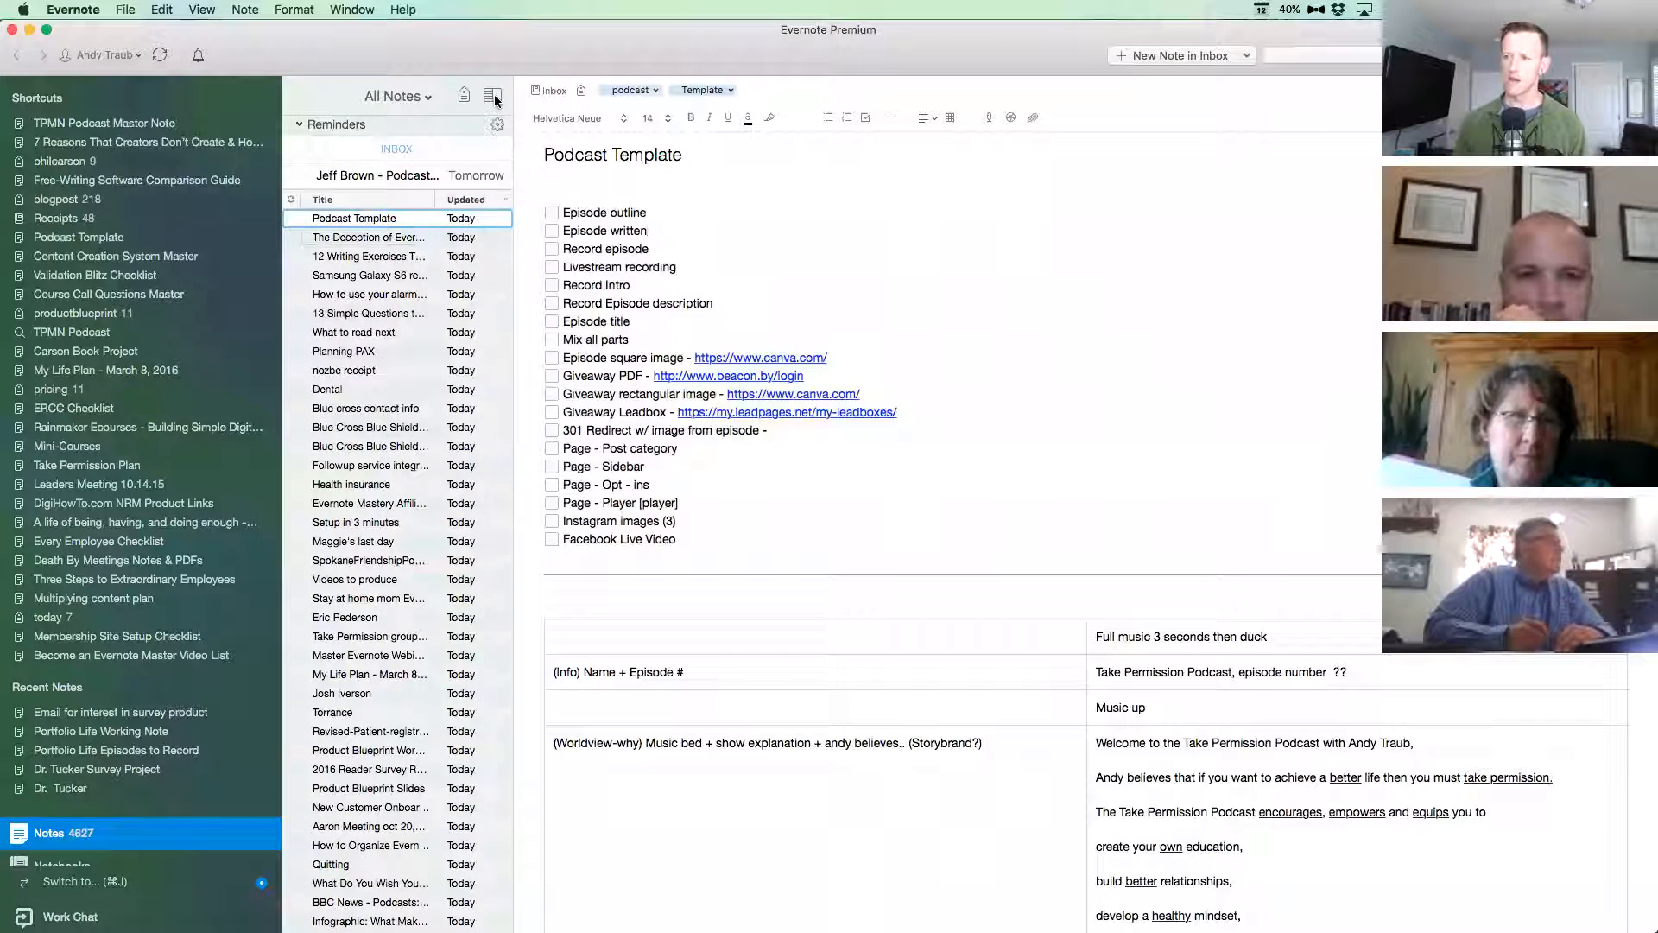
Display the note list in Snippet View and in Top List View, enlarging the list area above the note.
{"action": "left_click", "coordinate": [493, 95]}
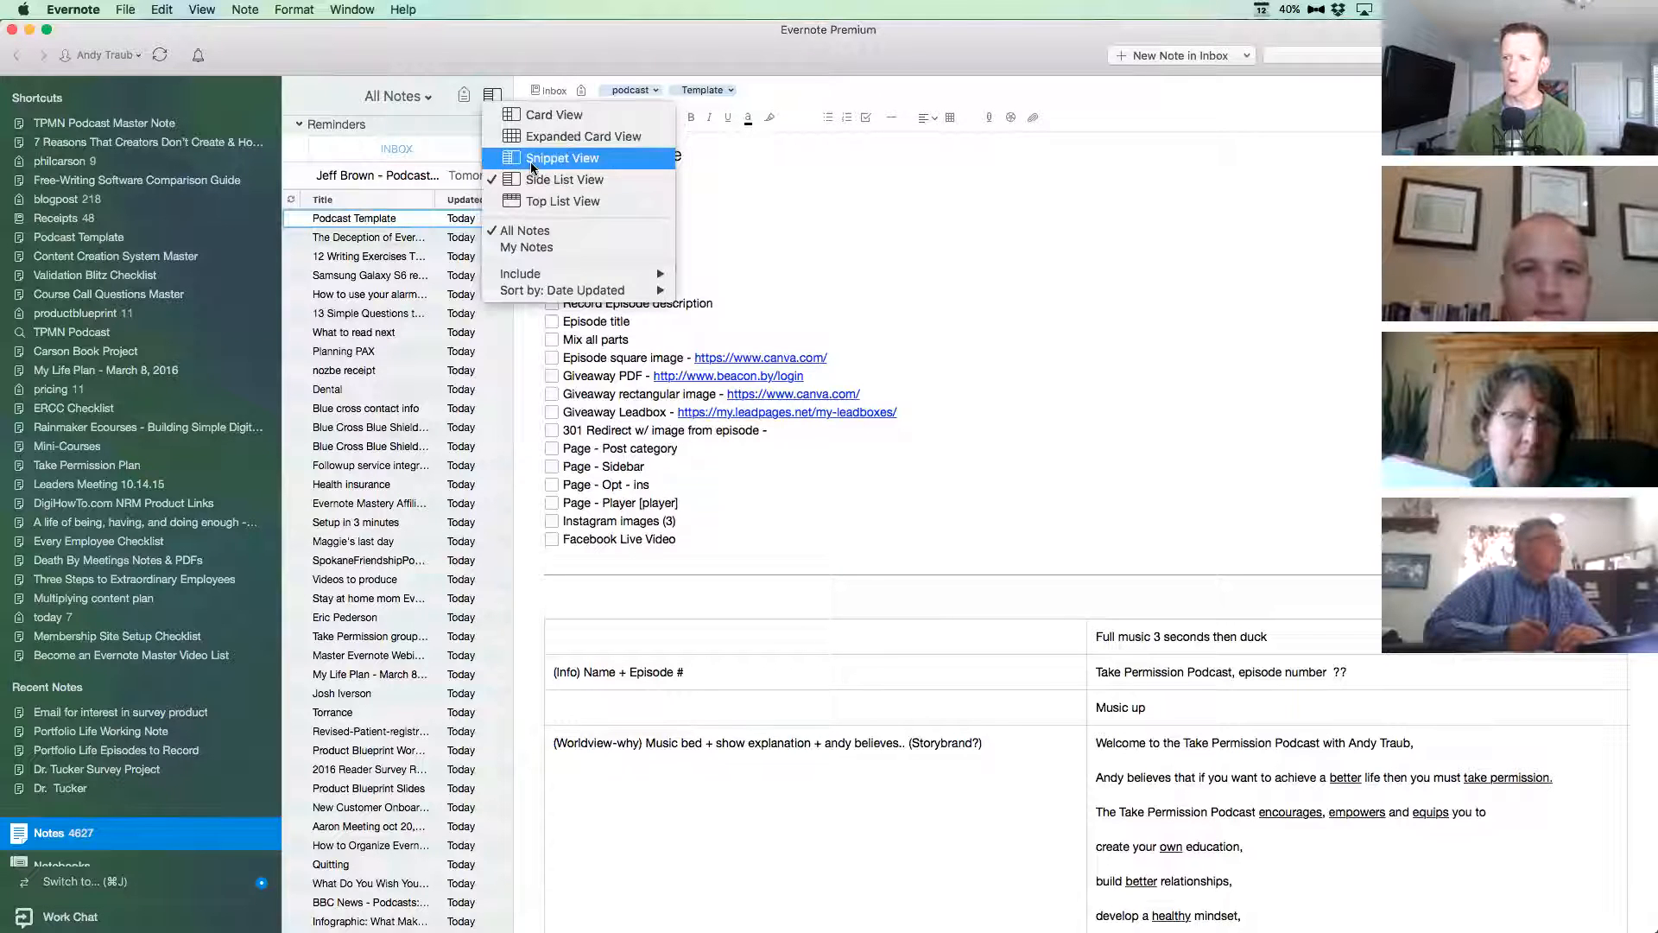
{"action": "left_click", "coordinate": [557, 158]}
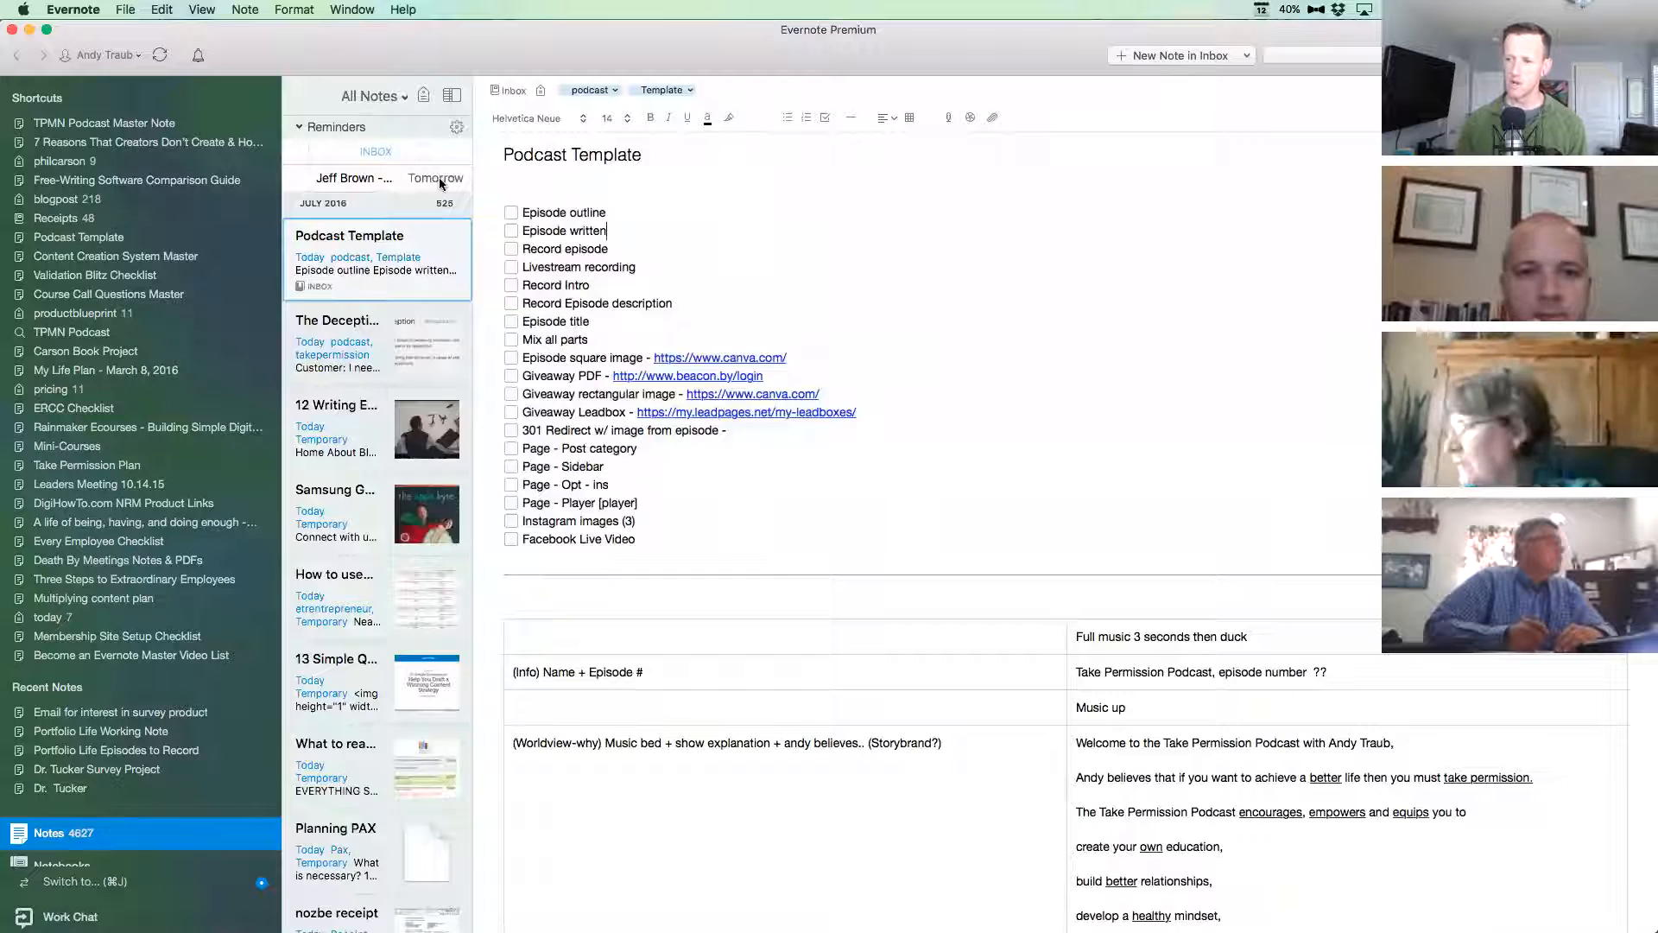
{"action": "left_click", "coordinate": [451, 95]}
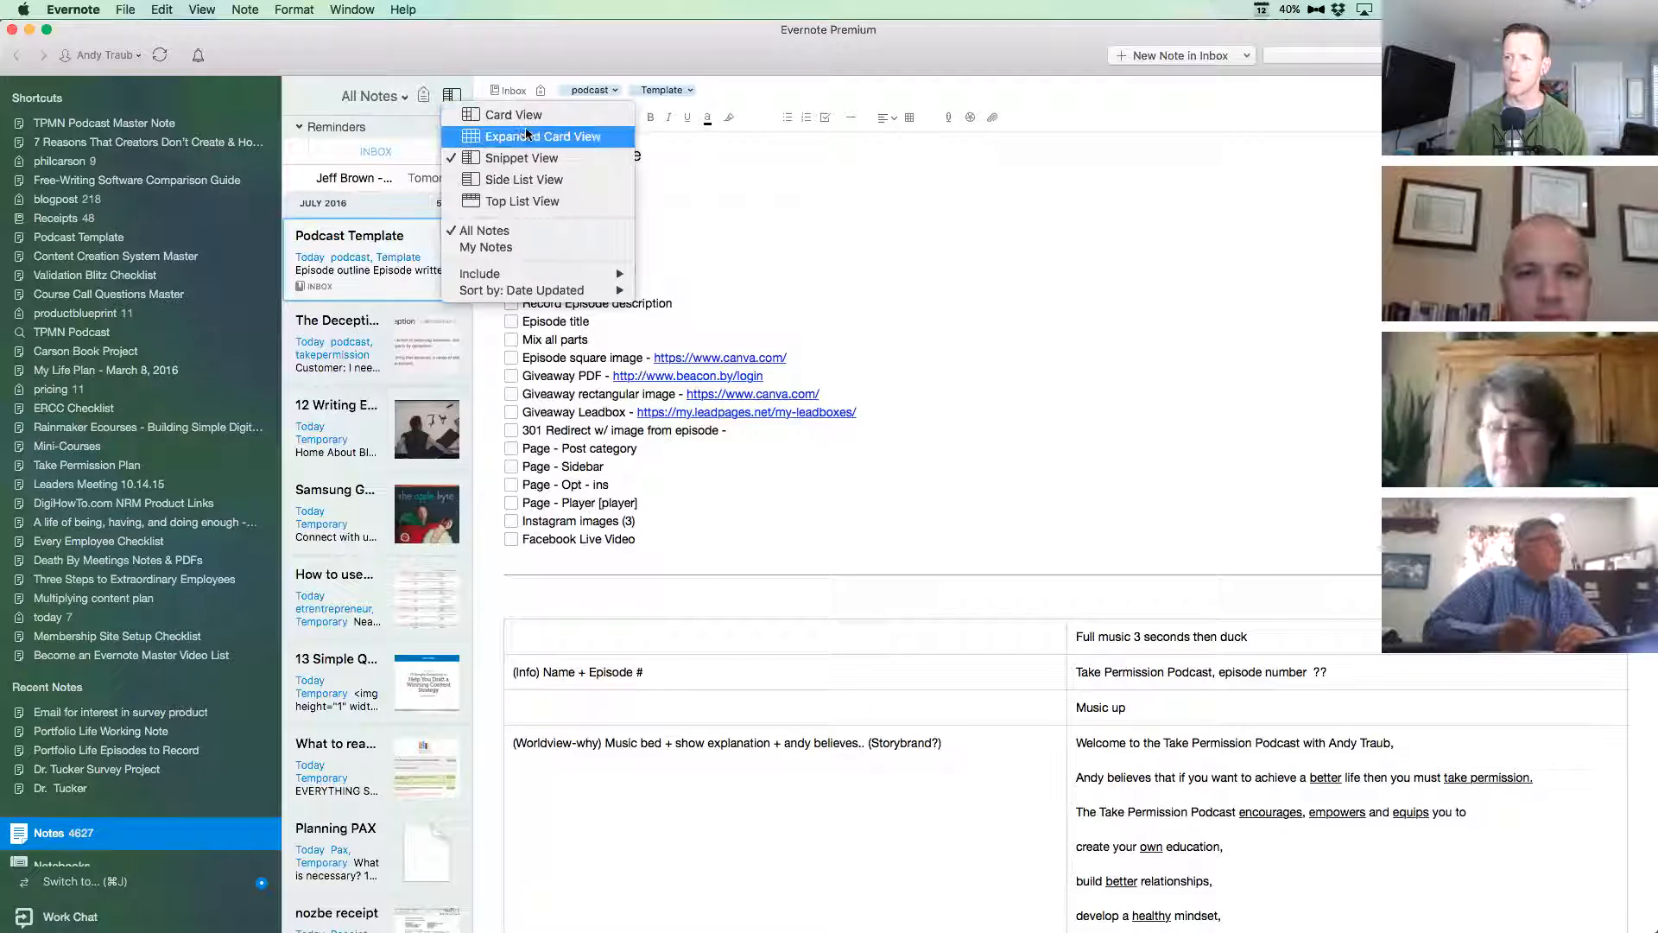
{"action": "left_click", "coordinate": [541, 206]}
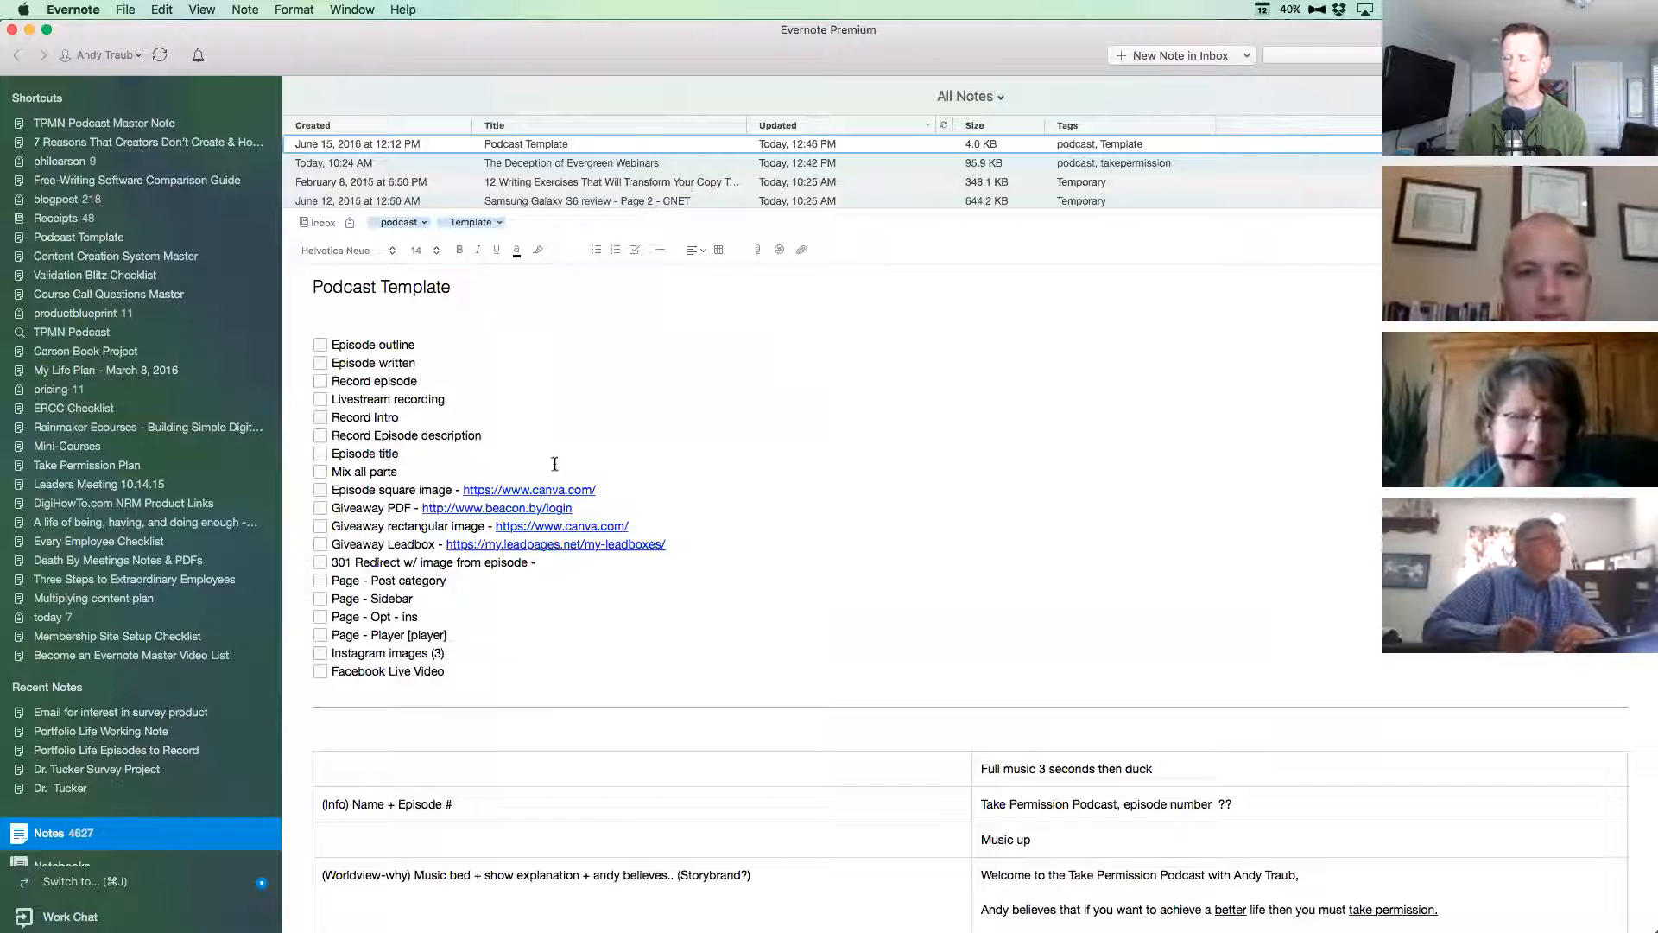
{"action": "left_click_drag", "start_coordinate": [630, 207], "coordinate": [637, 258]}
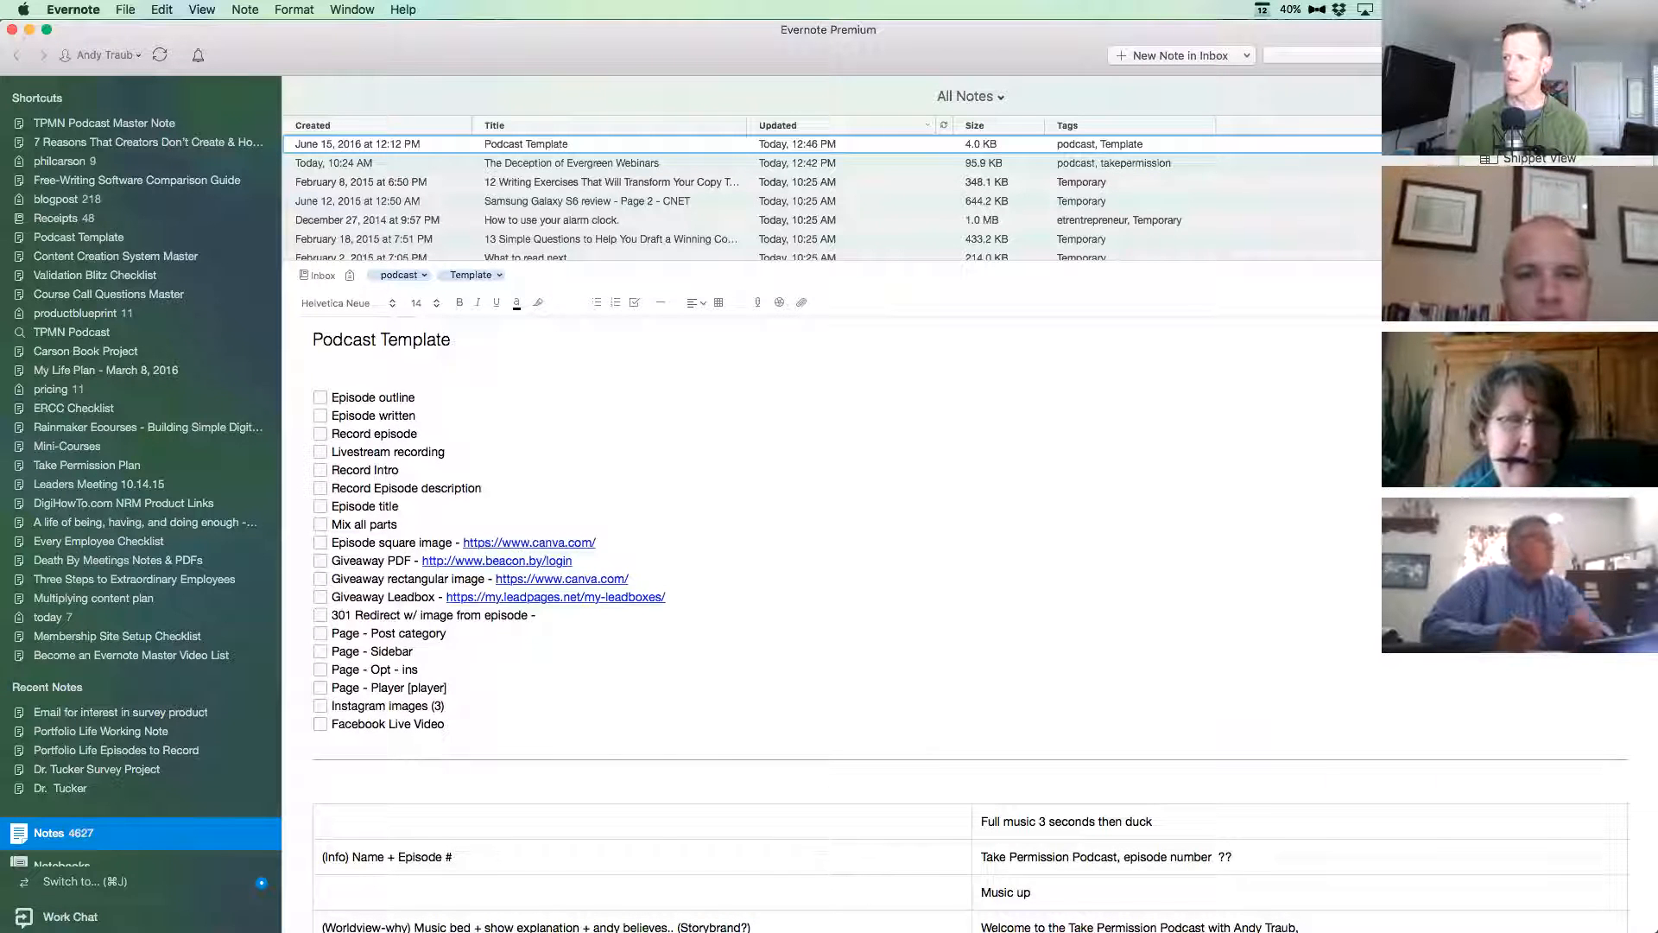
Return the note list to Side List View and make the shortcuts sidebar slightly narrower.
{"action": "left_click", "coordinate": [1540, 178]}
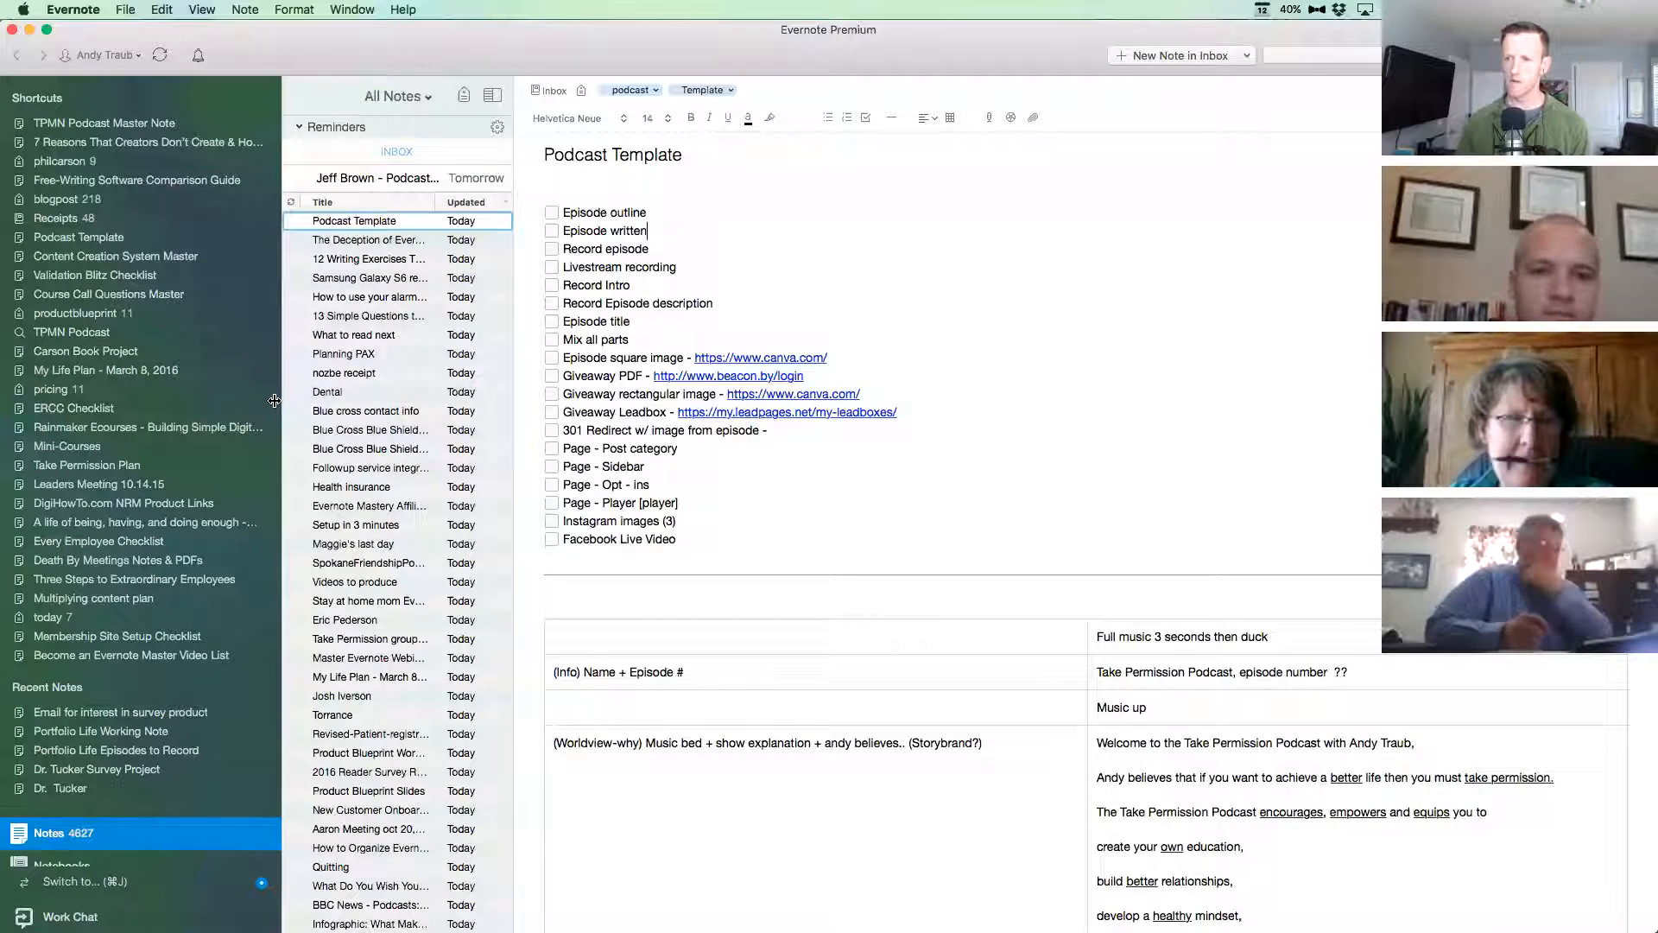
{"action": "left_click_drag", "start_coordinate": [282, 404], "coordinate": [251, 402]}
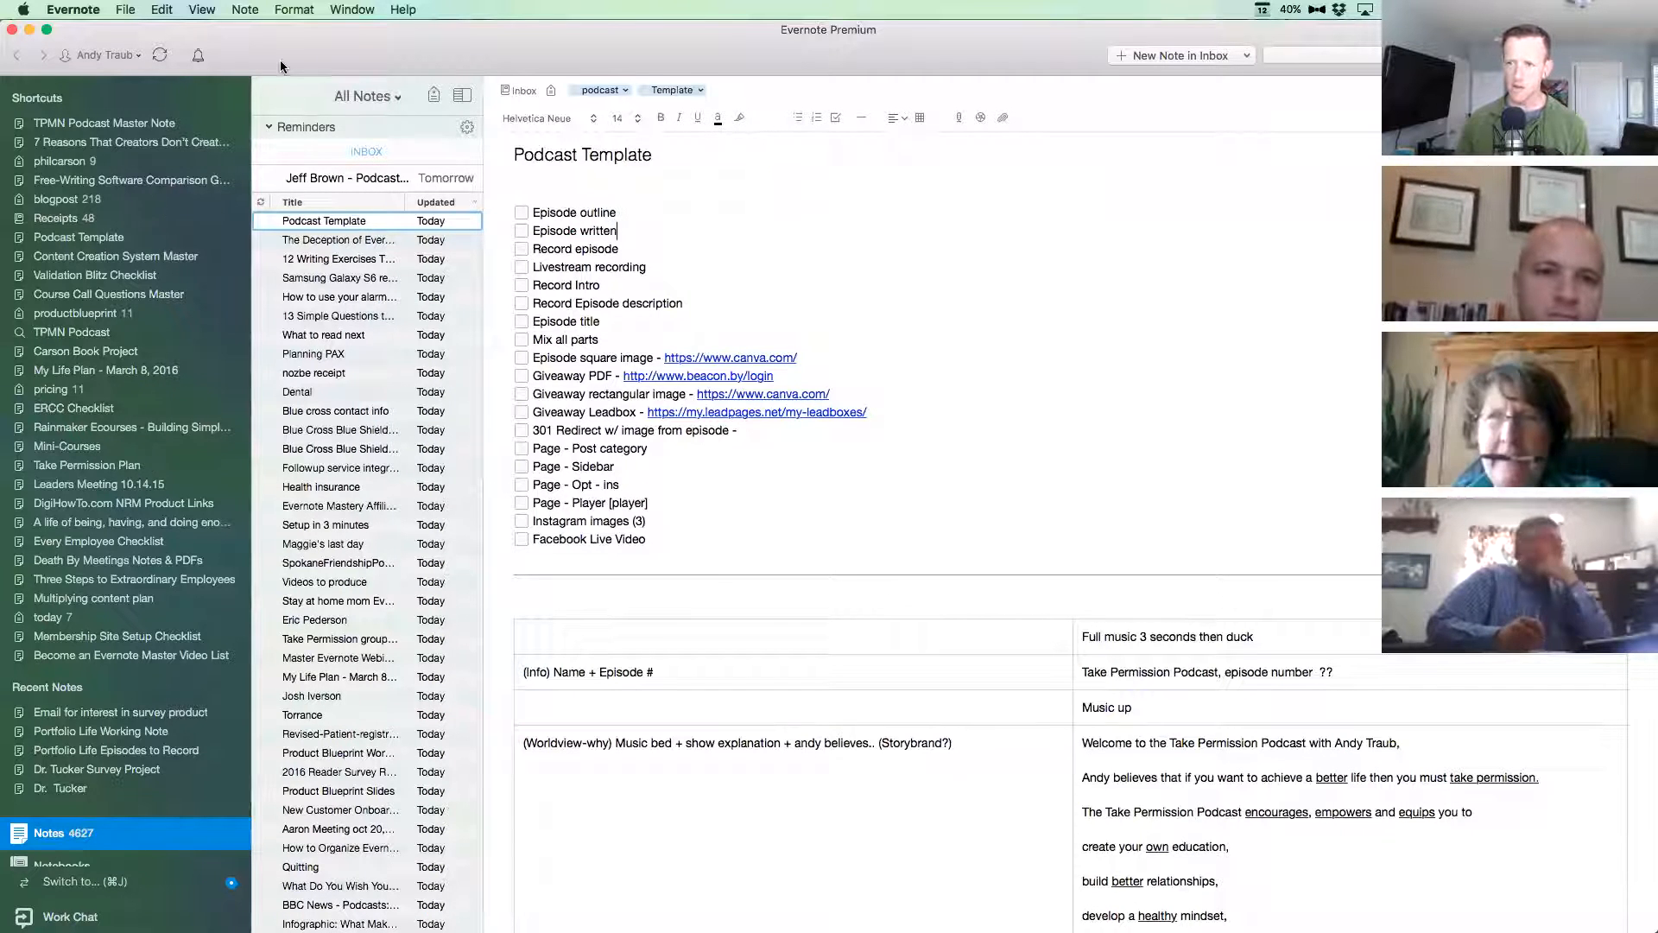
{"action": "left_click_drag", "start_coordinate": [302, 58], "coordinate": [598, 47]}
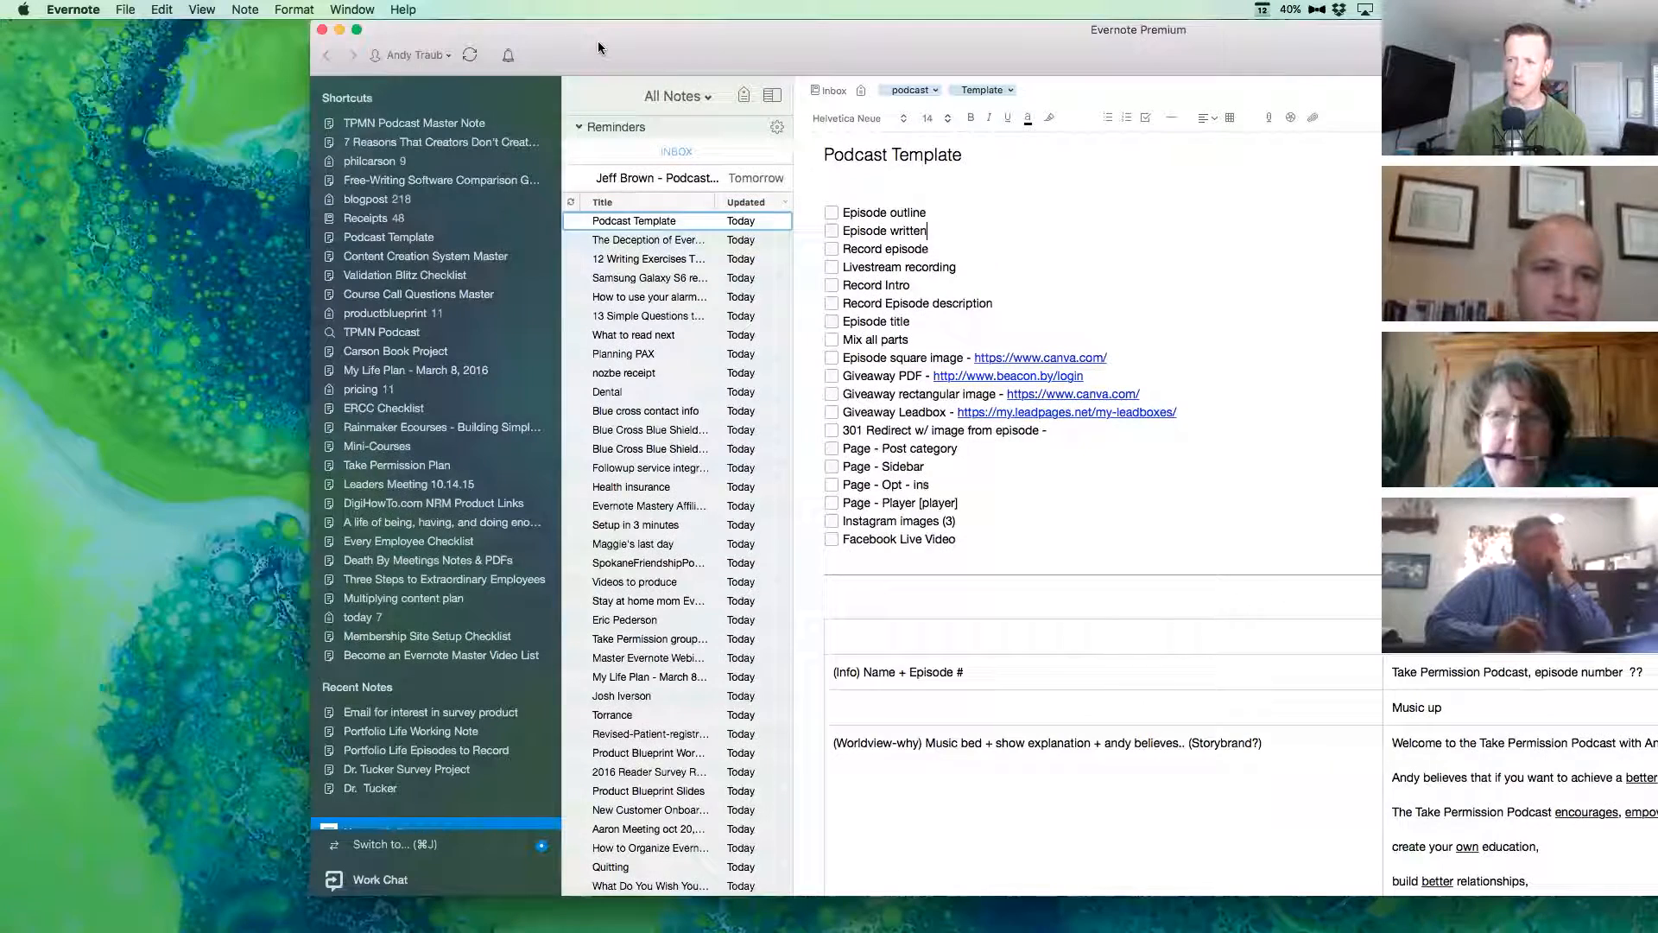
{"action": "left_click_drag", "start_coordinate": [598, 39], "coordinate": [814, 58]}
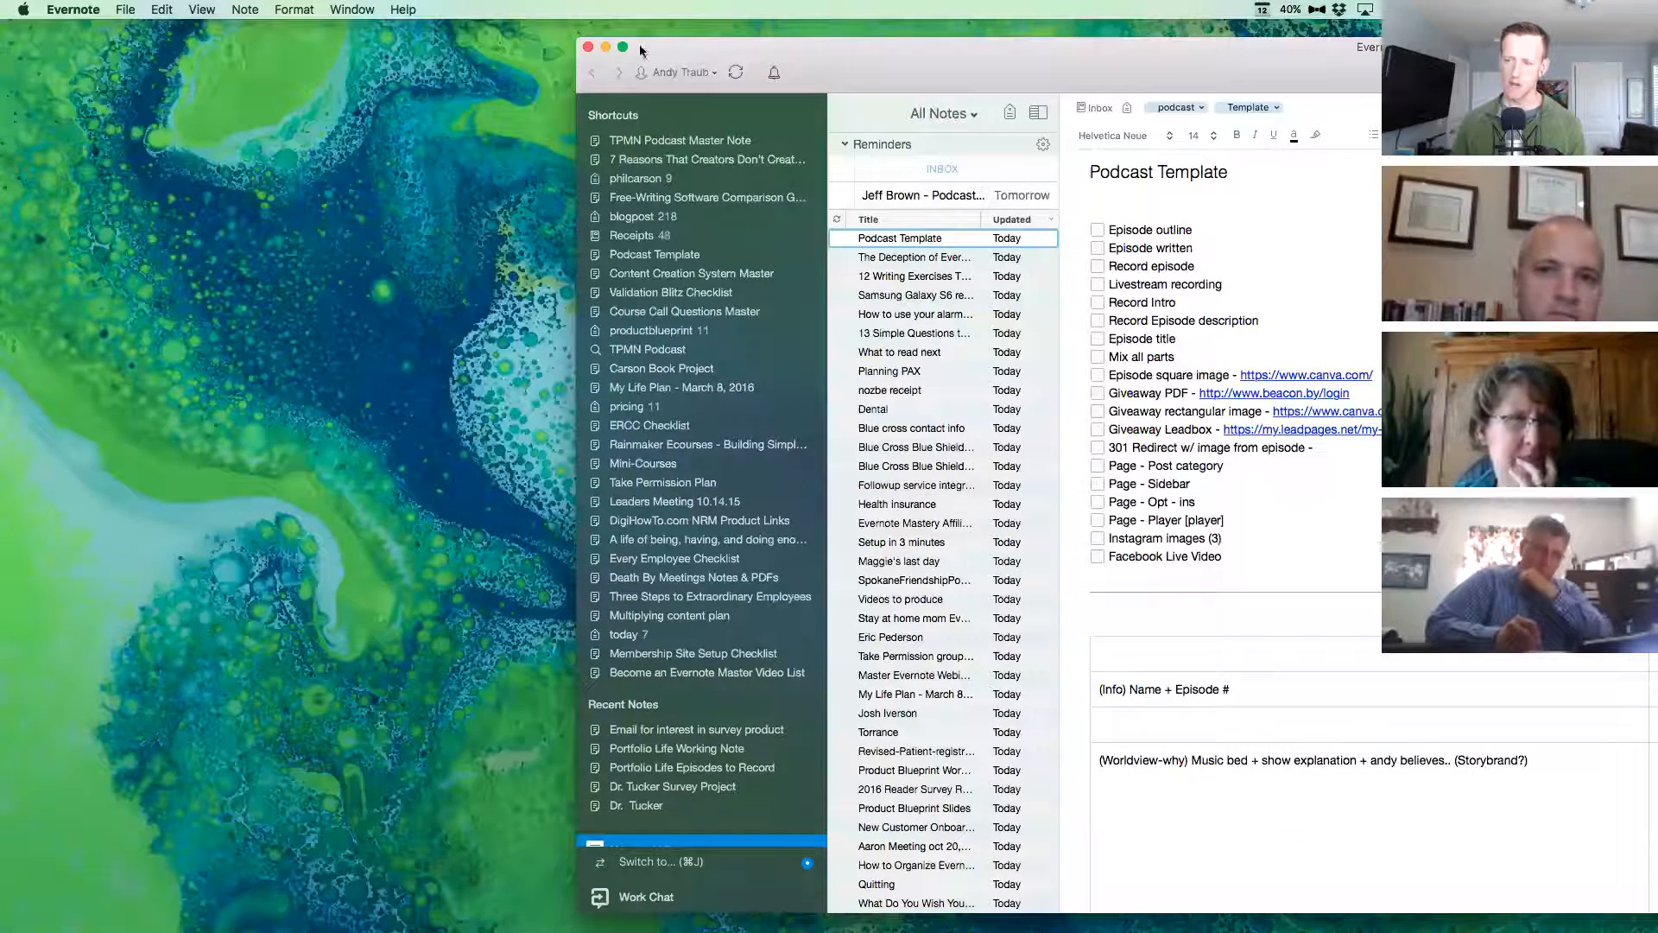
{"action": "left_click_drag", "start_coordinate": [350, 41], "coordinate": [244, 29]}
{"action": "double_click", "coordinate": [320, 42]}
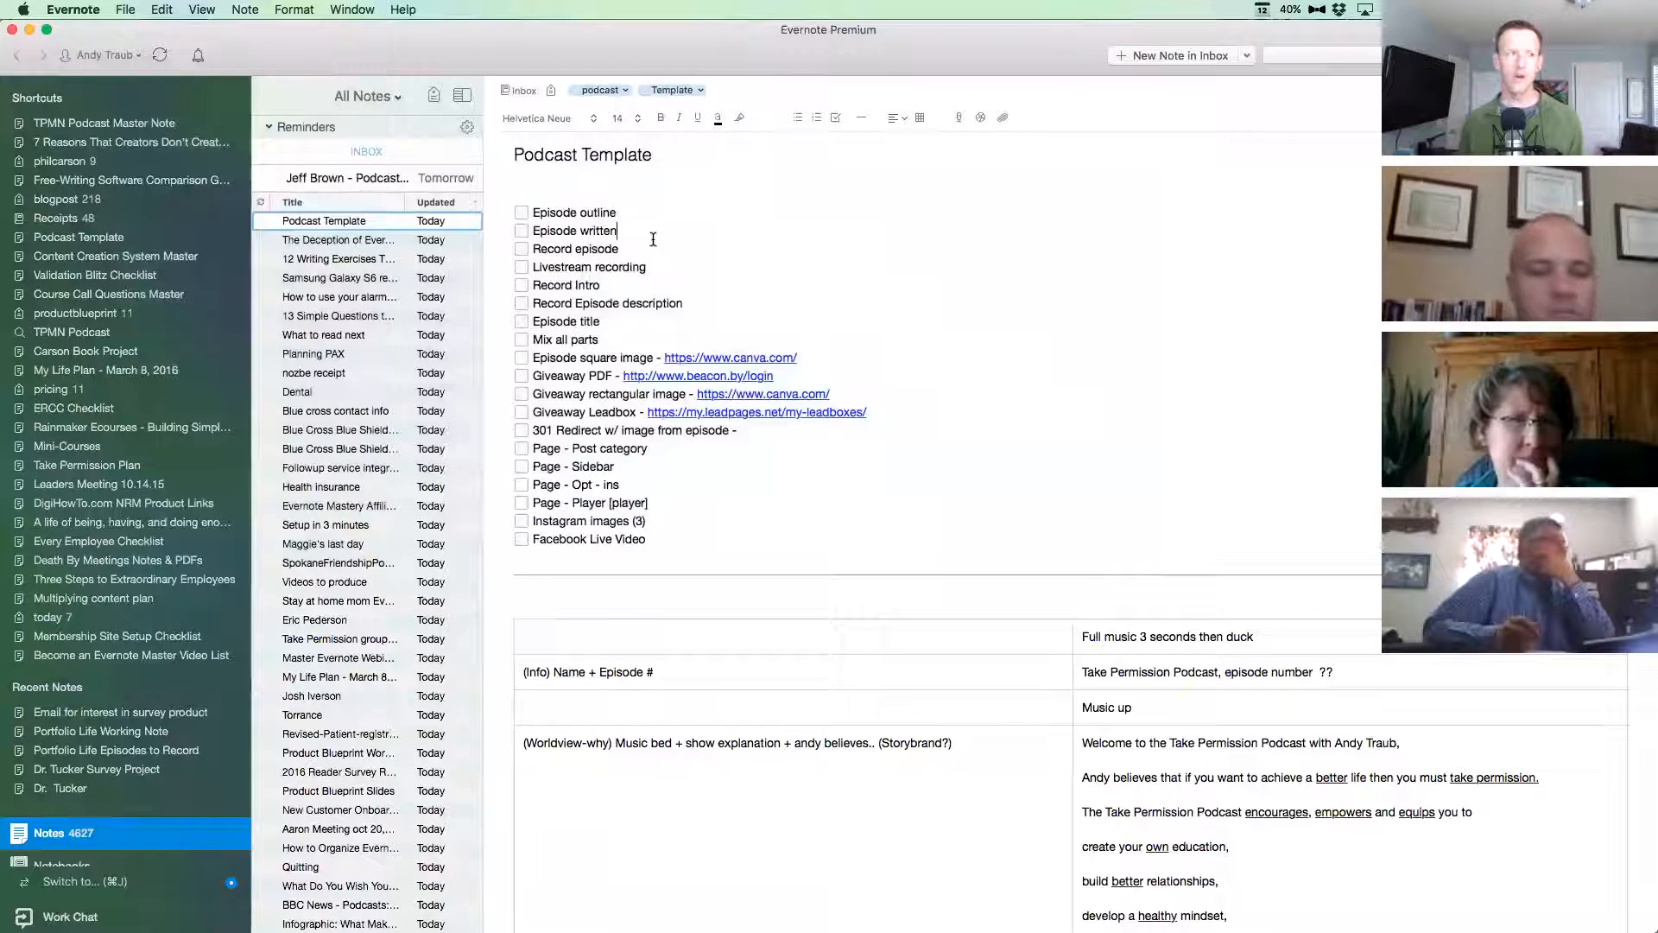
Copy the Podcast Template checklist to the start of the note "The Deception of Evergreen Webinars" and add a horizontal line below it.
{"action": "left_click", "coordinate": [653, 239]}
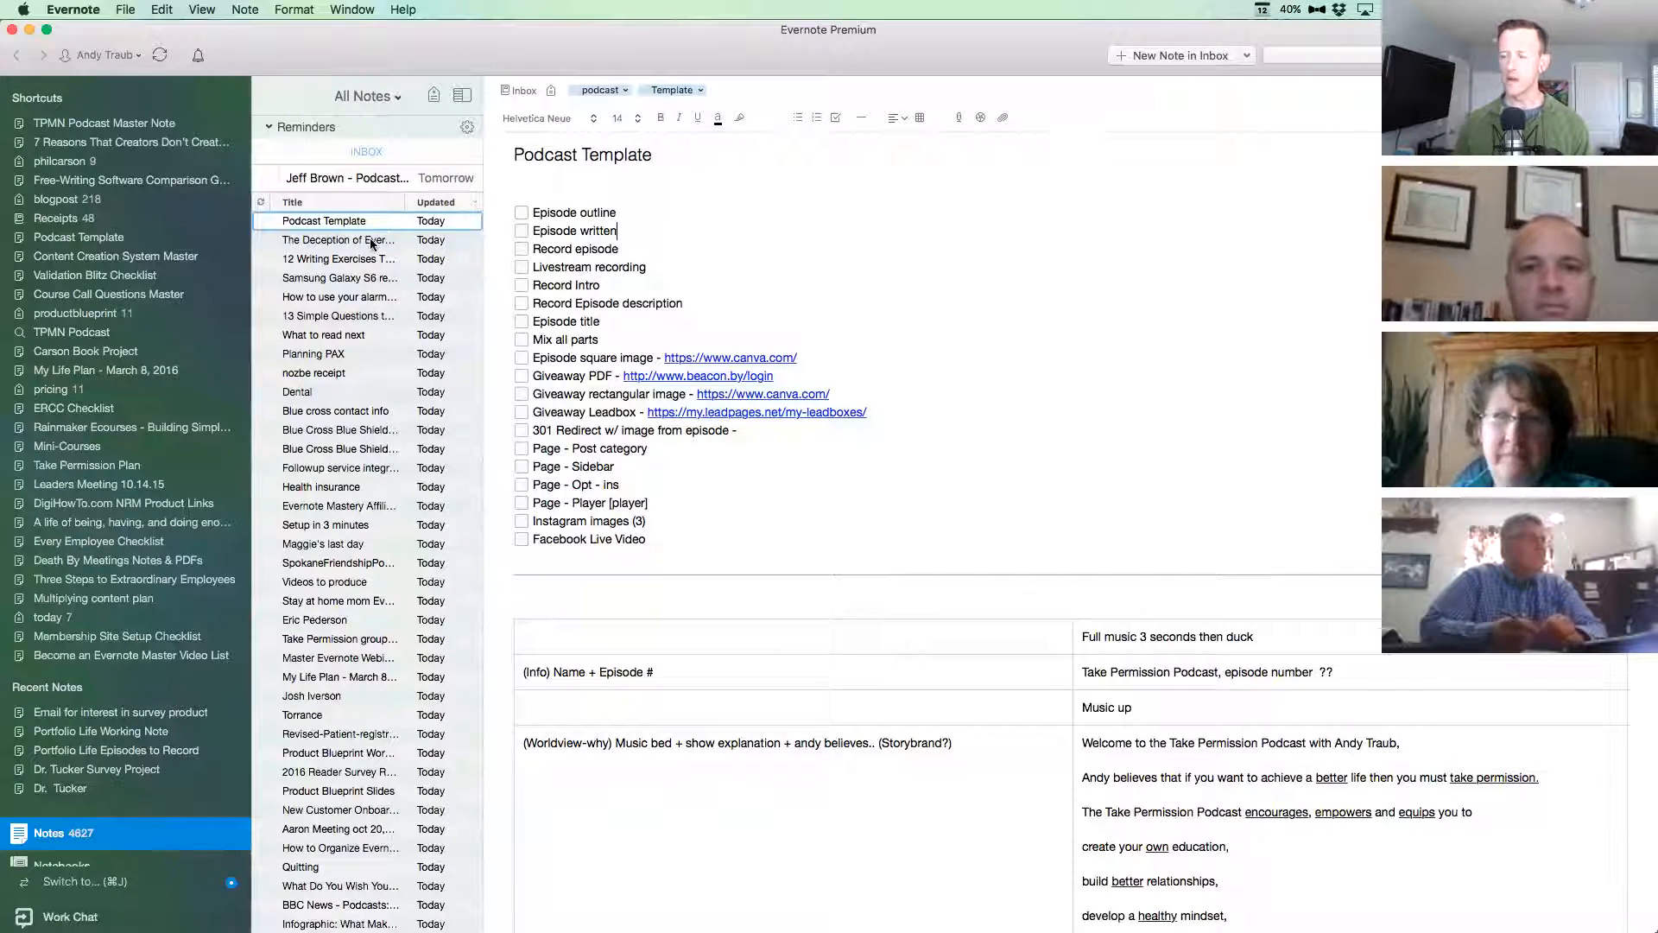
{"action": "left_click", "coordinate": [657, 539]}
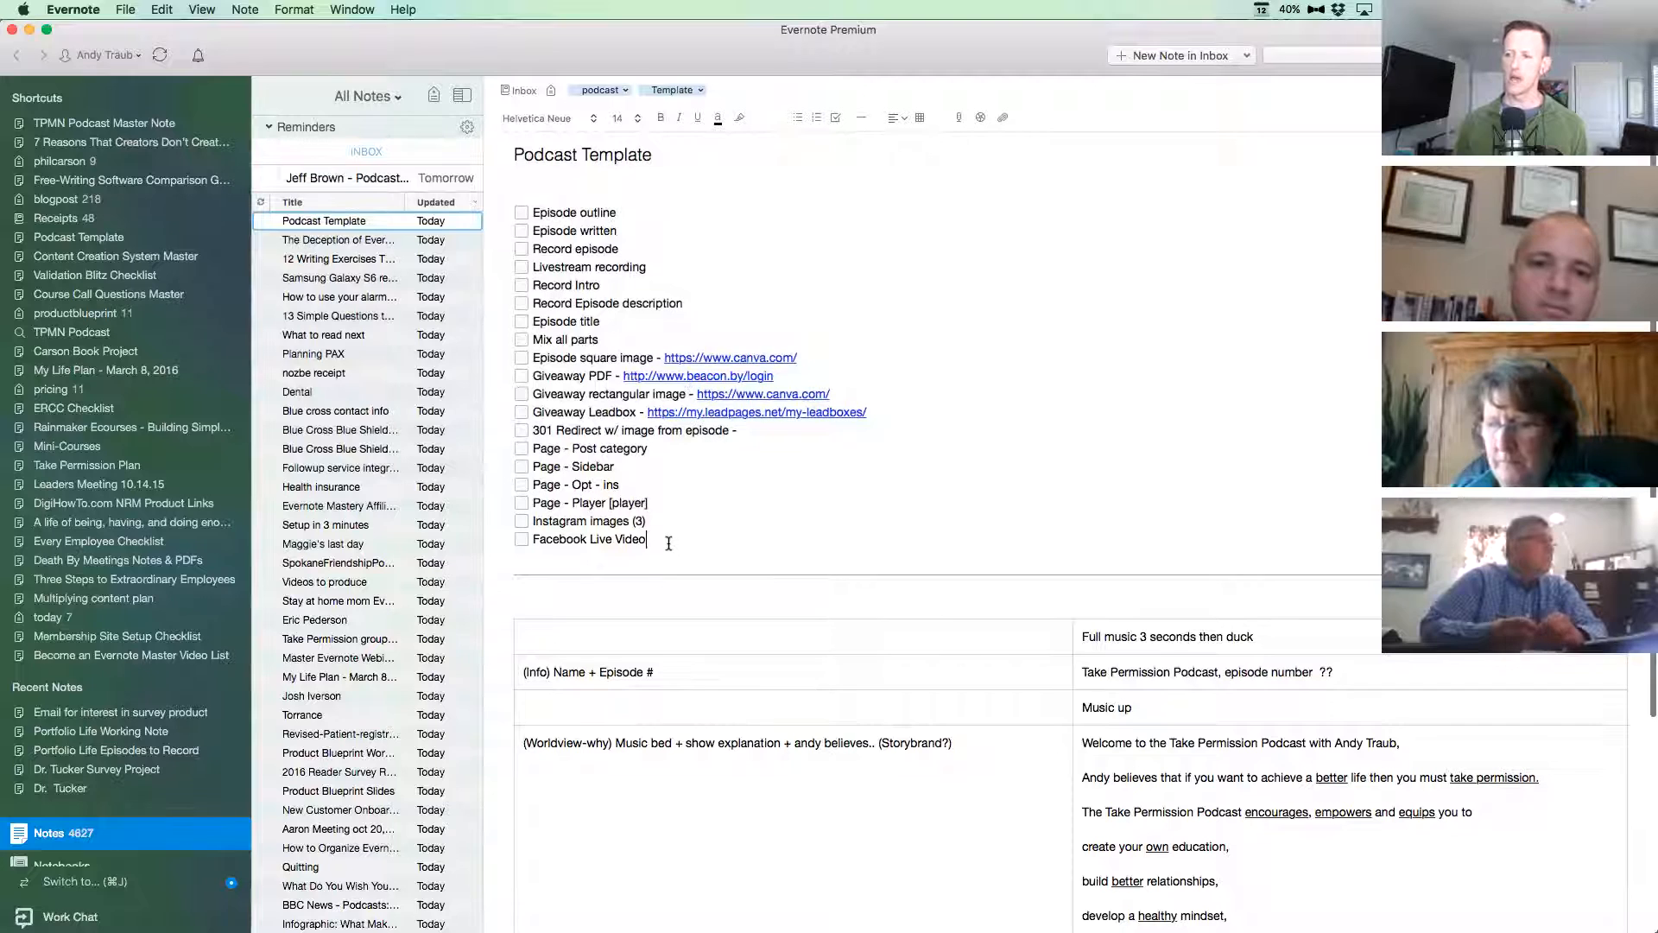
{"action": "left_click_drag", "start_coordinate": [680, 543], "coordinate": [449, 201]}
{"action": "key", "text": "super+c"}
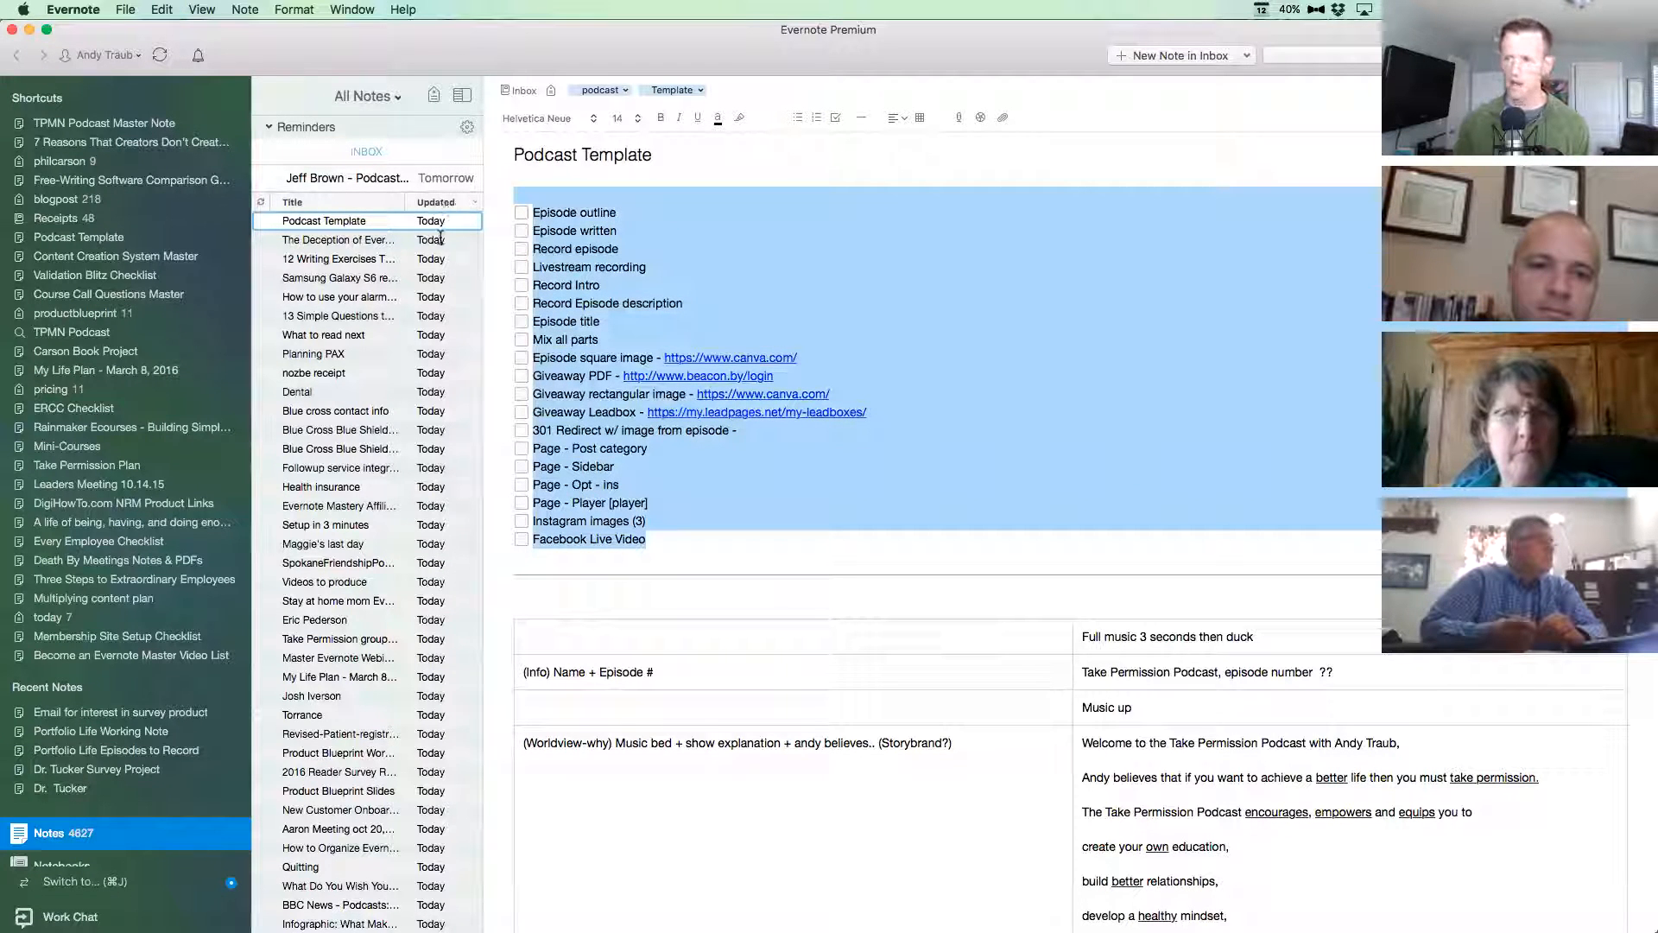
{"action": "left_click", "coordinate": [346, 240]}
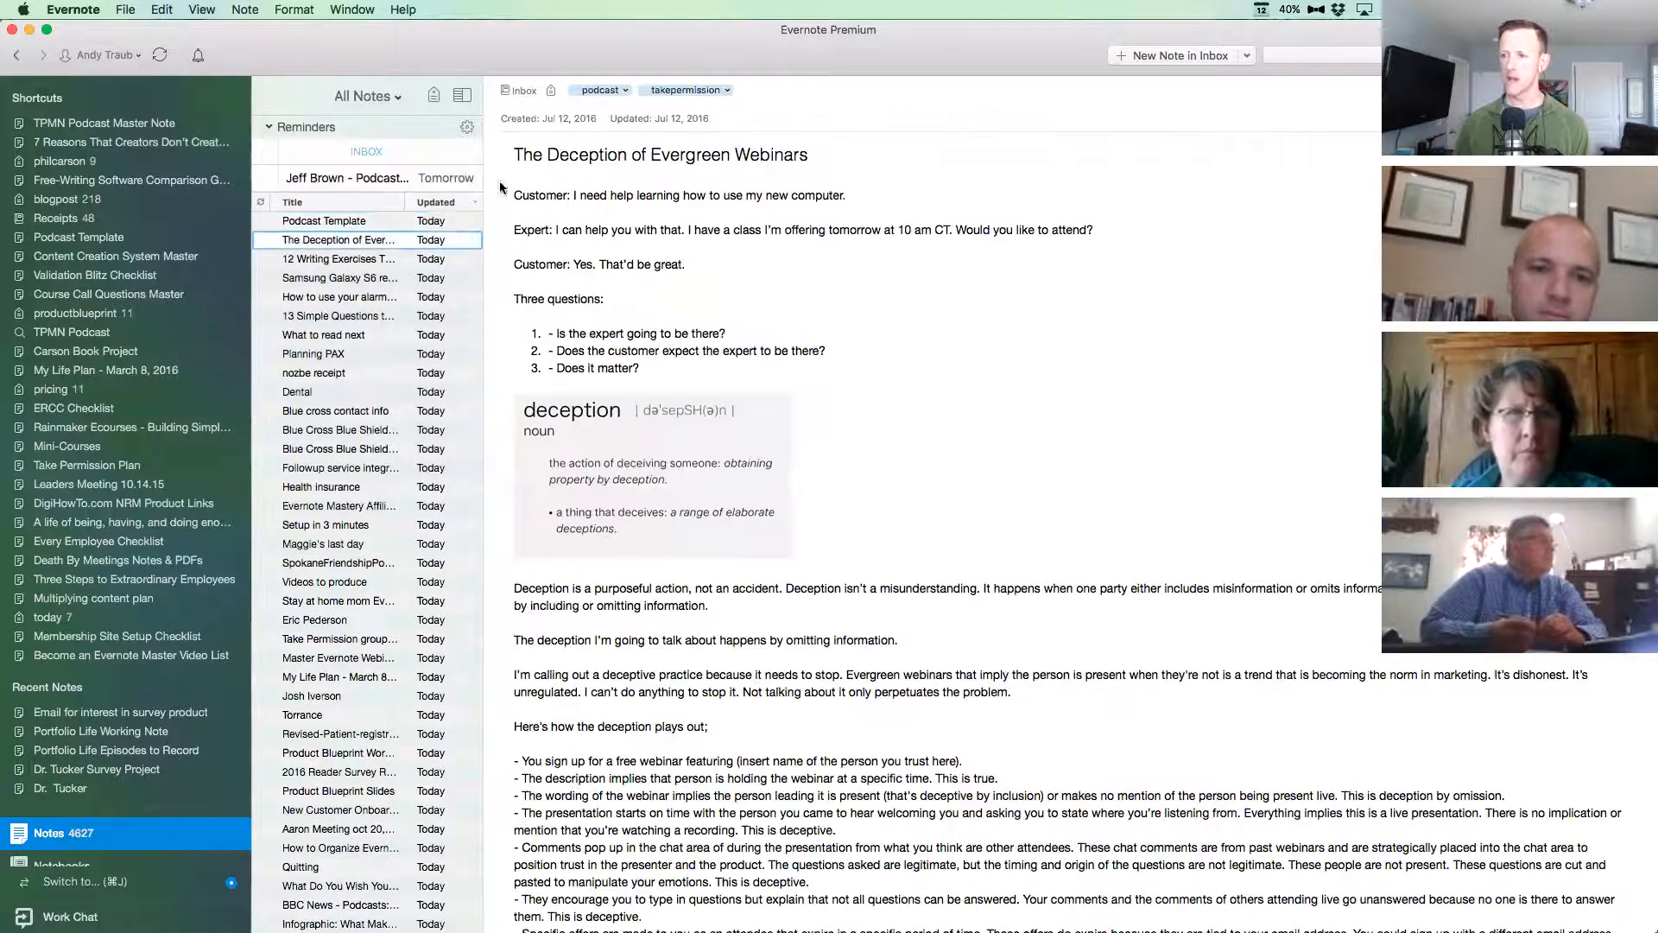
{"action": "left_click", "coordinate": [515, 195]}
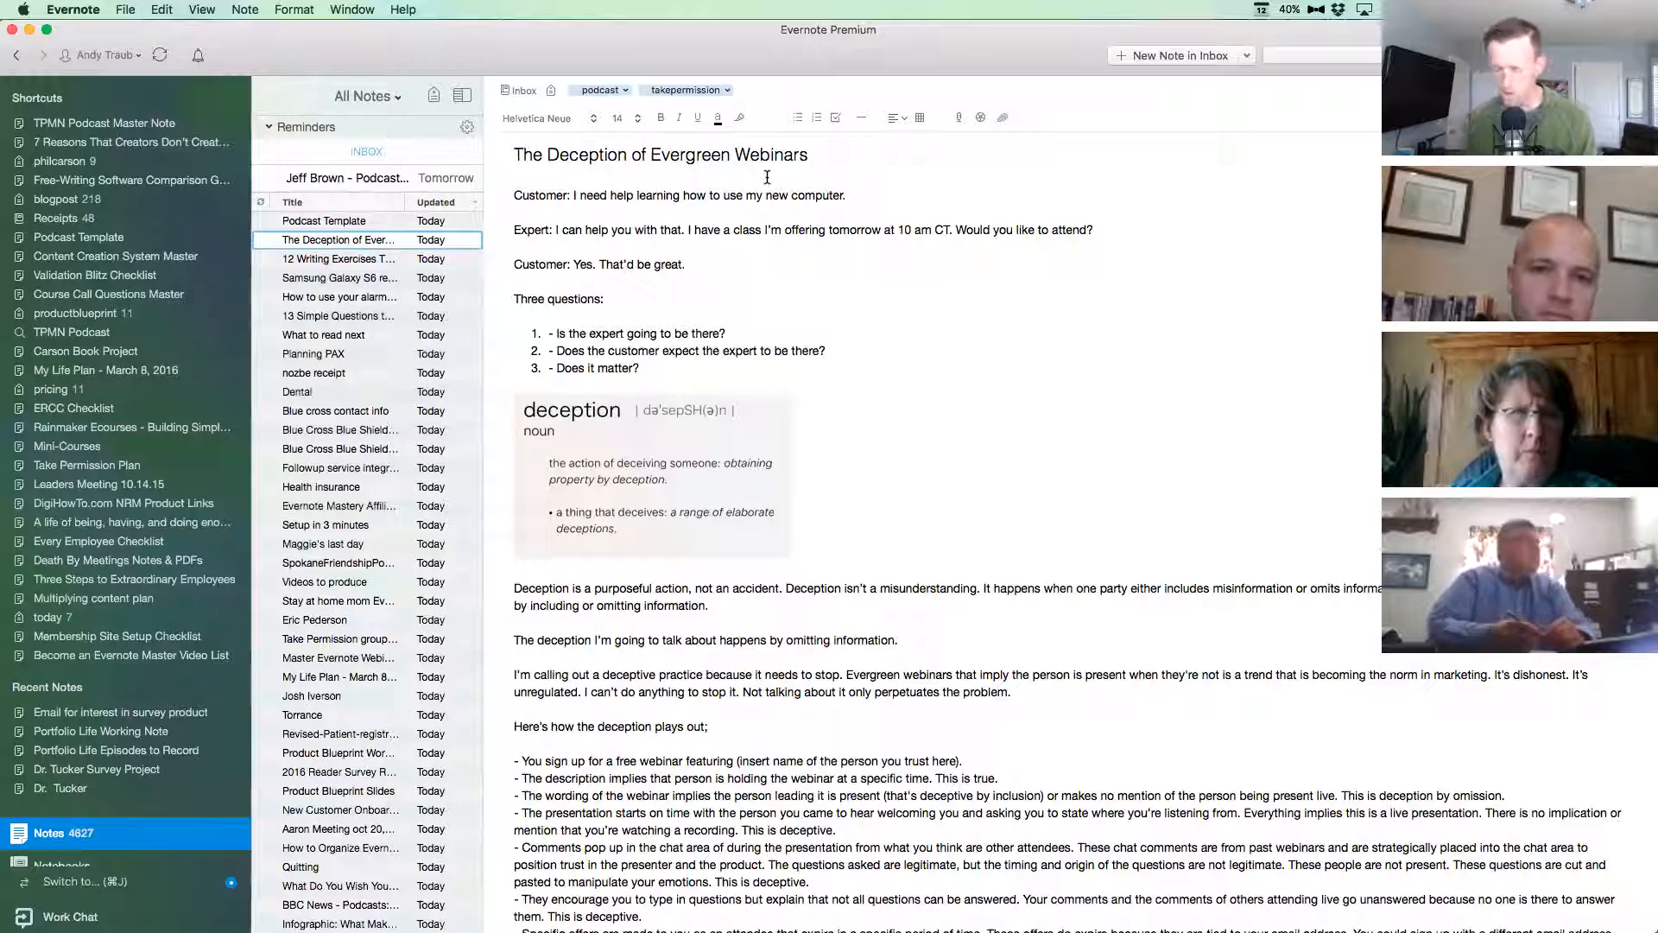
{"action": "key", "text": "super+v"}
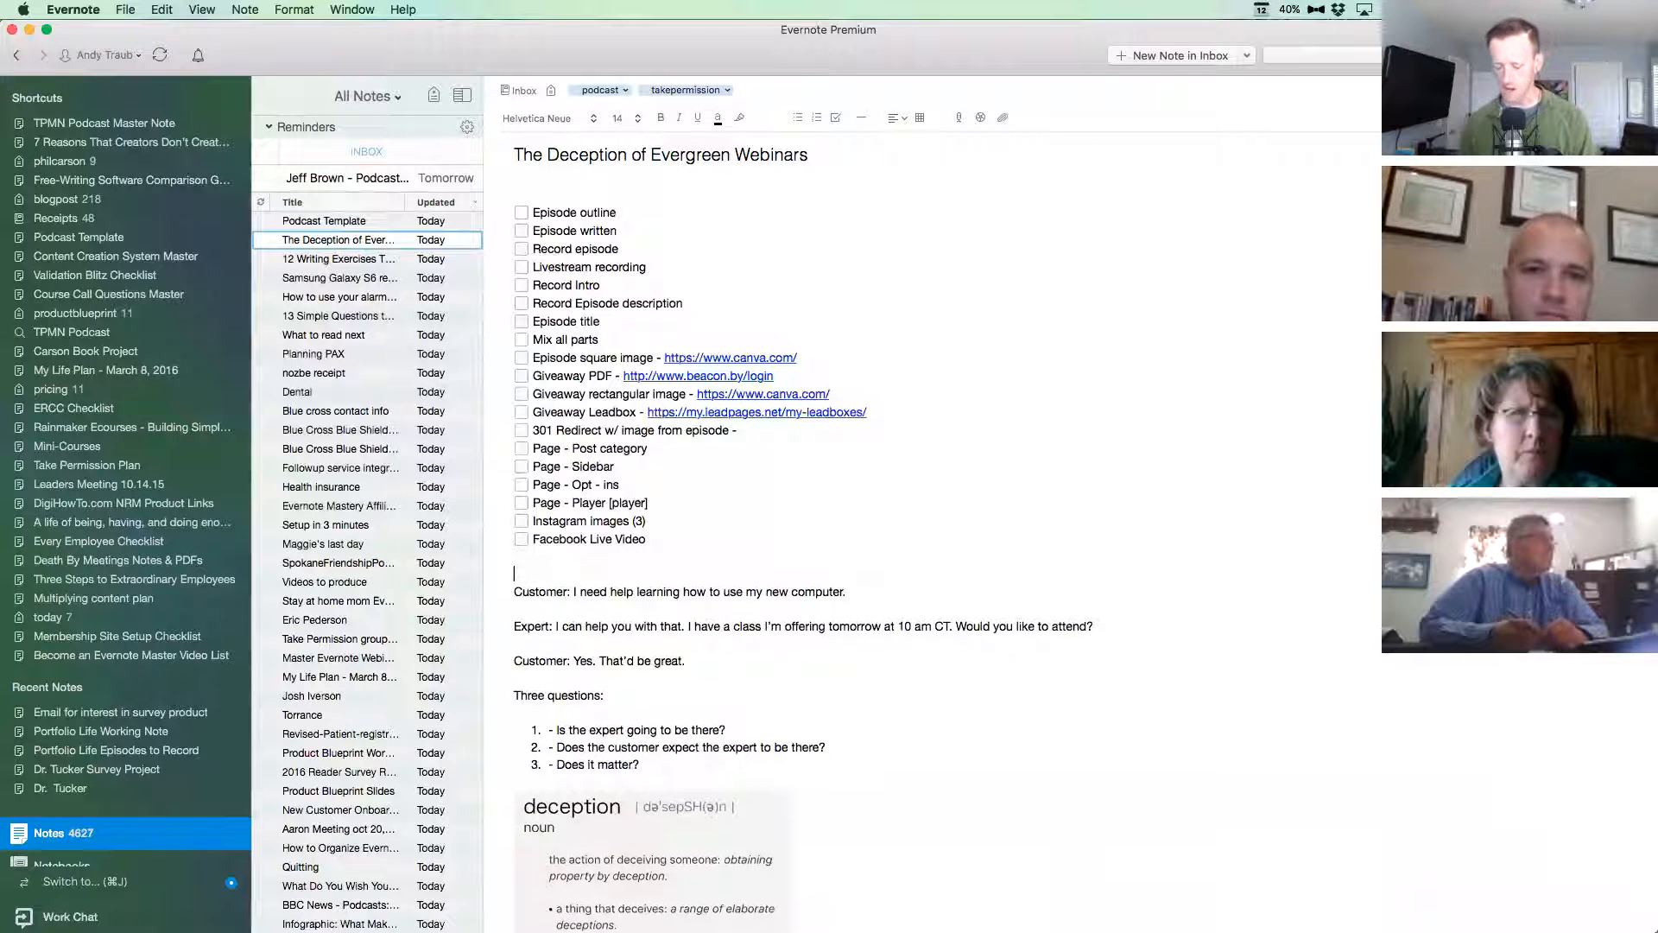
{"action": "key", "text": "super+shift+h"}
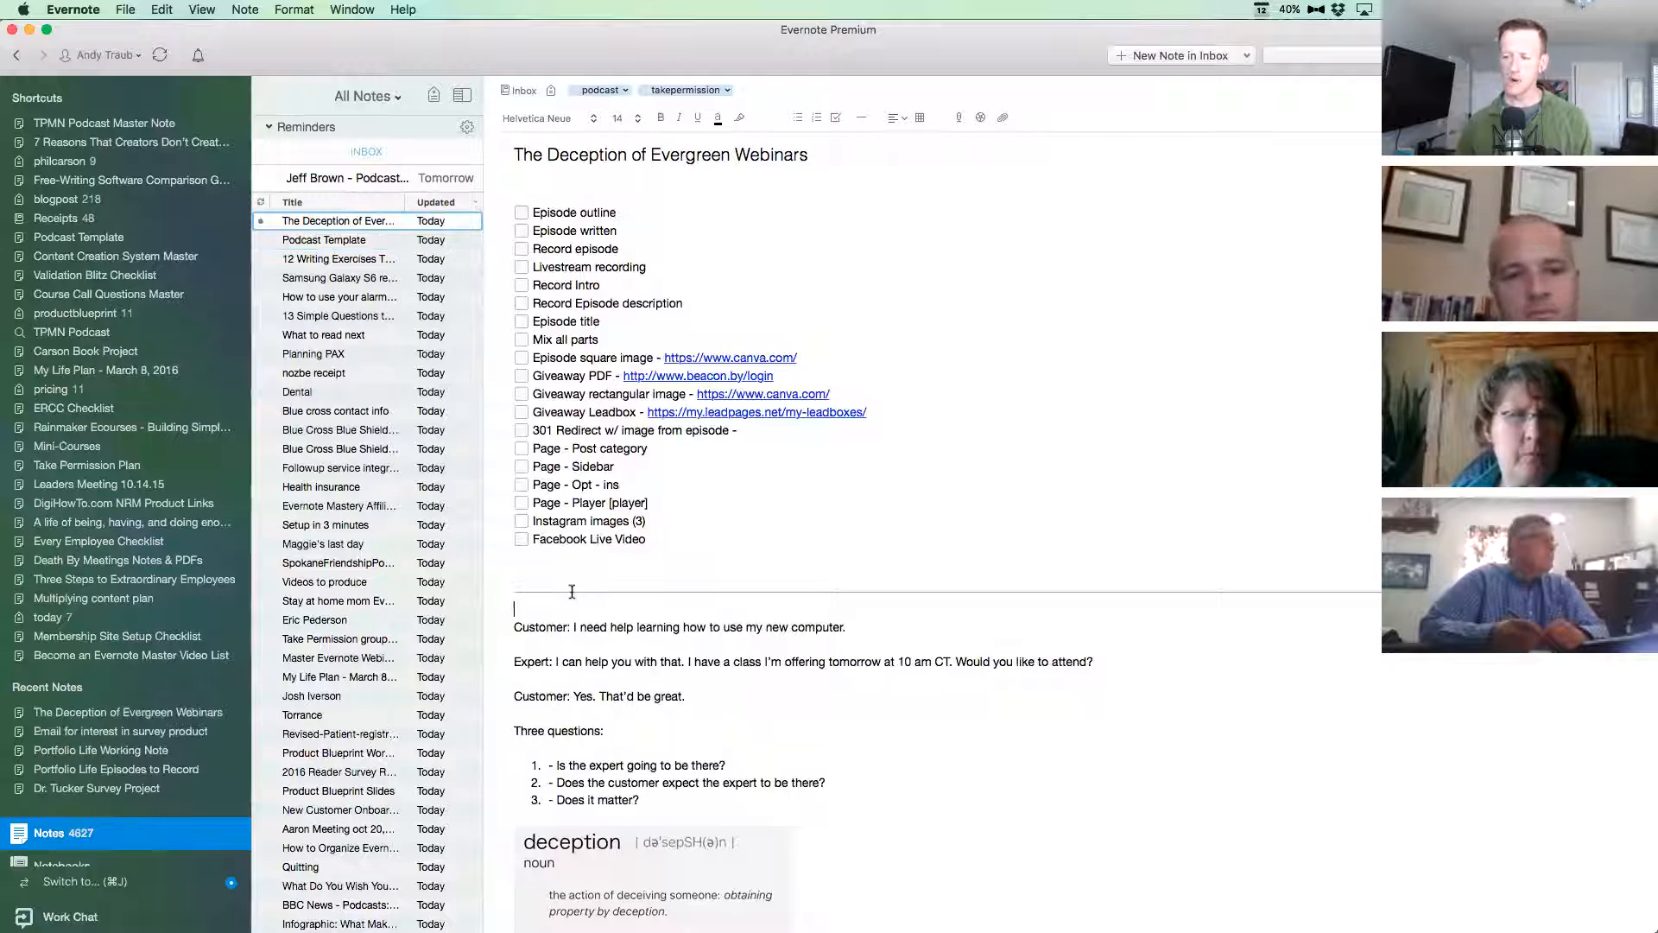
{"action": "key", "text": "Return"}
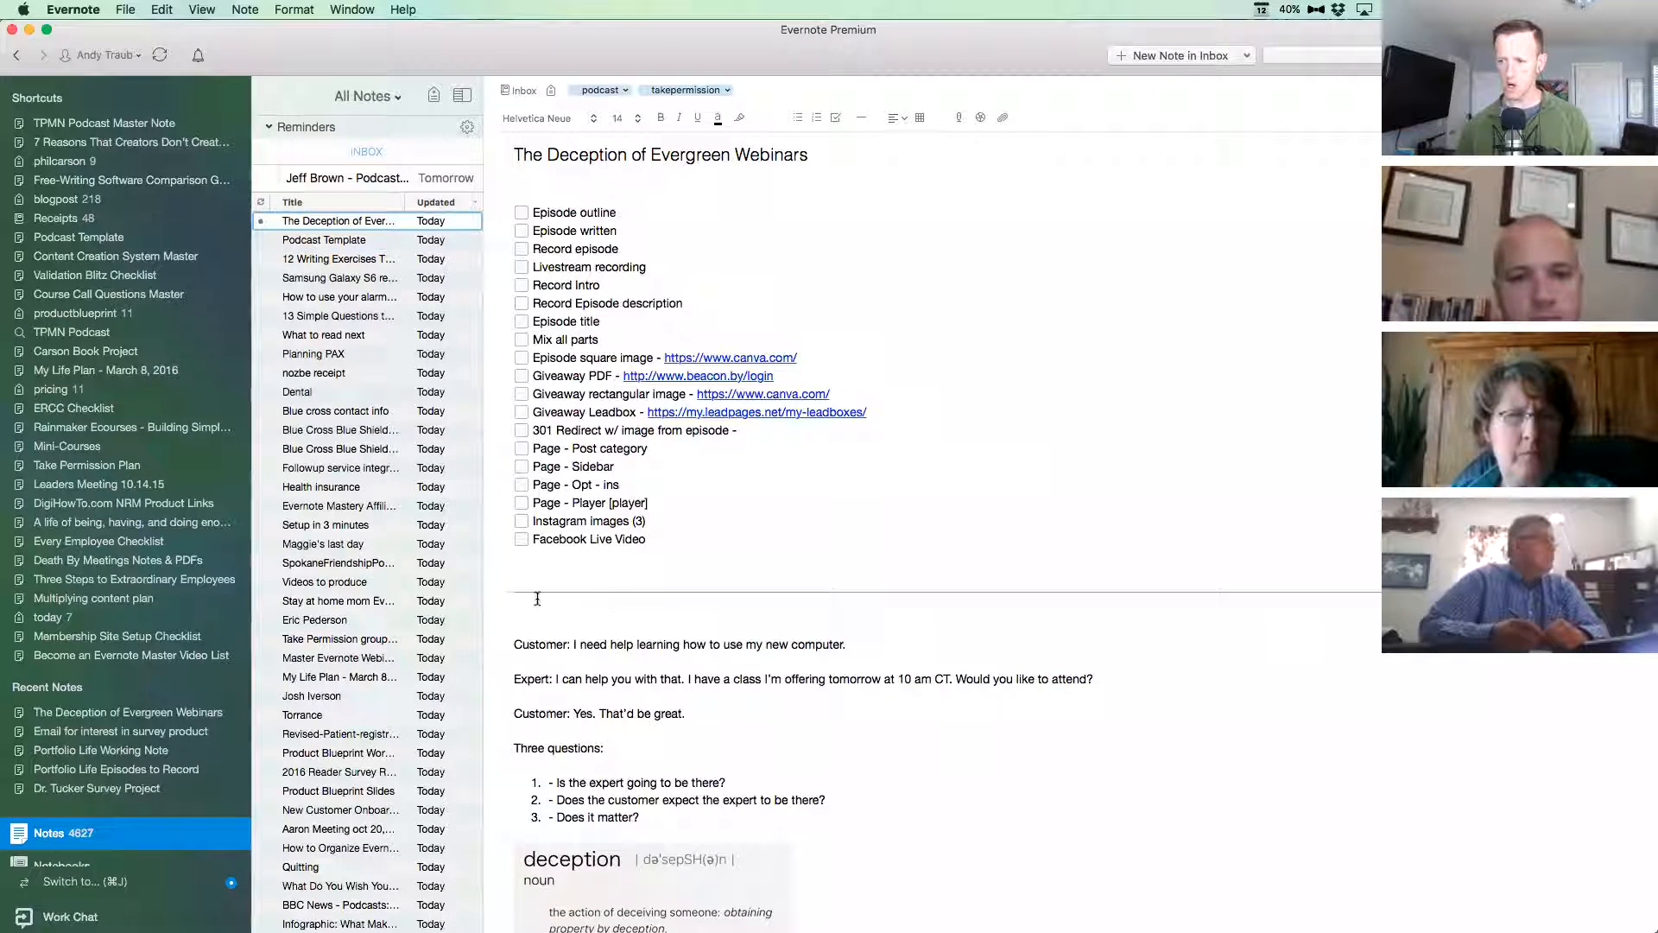
{"action": "left_click", "coordinate": [861, 119]}
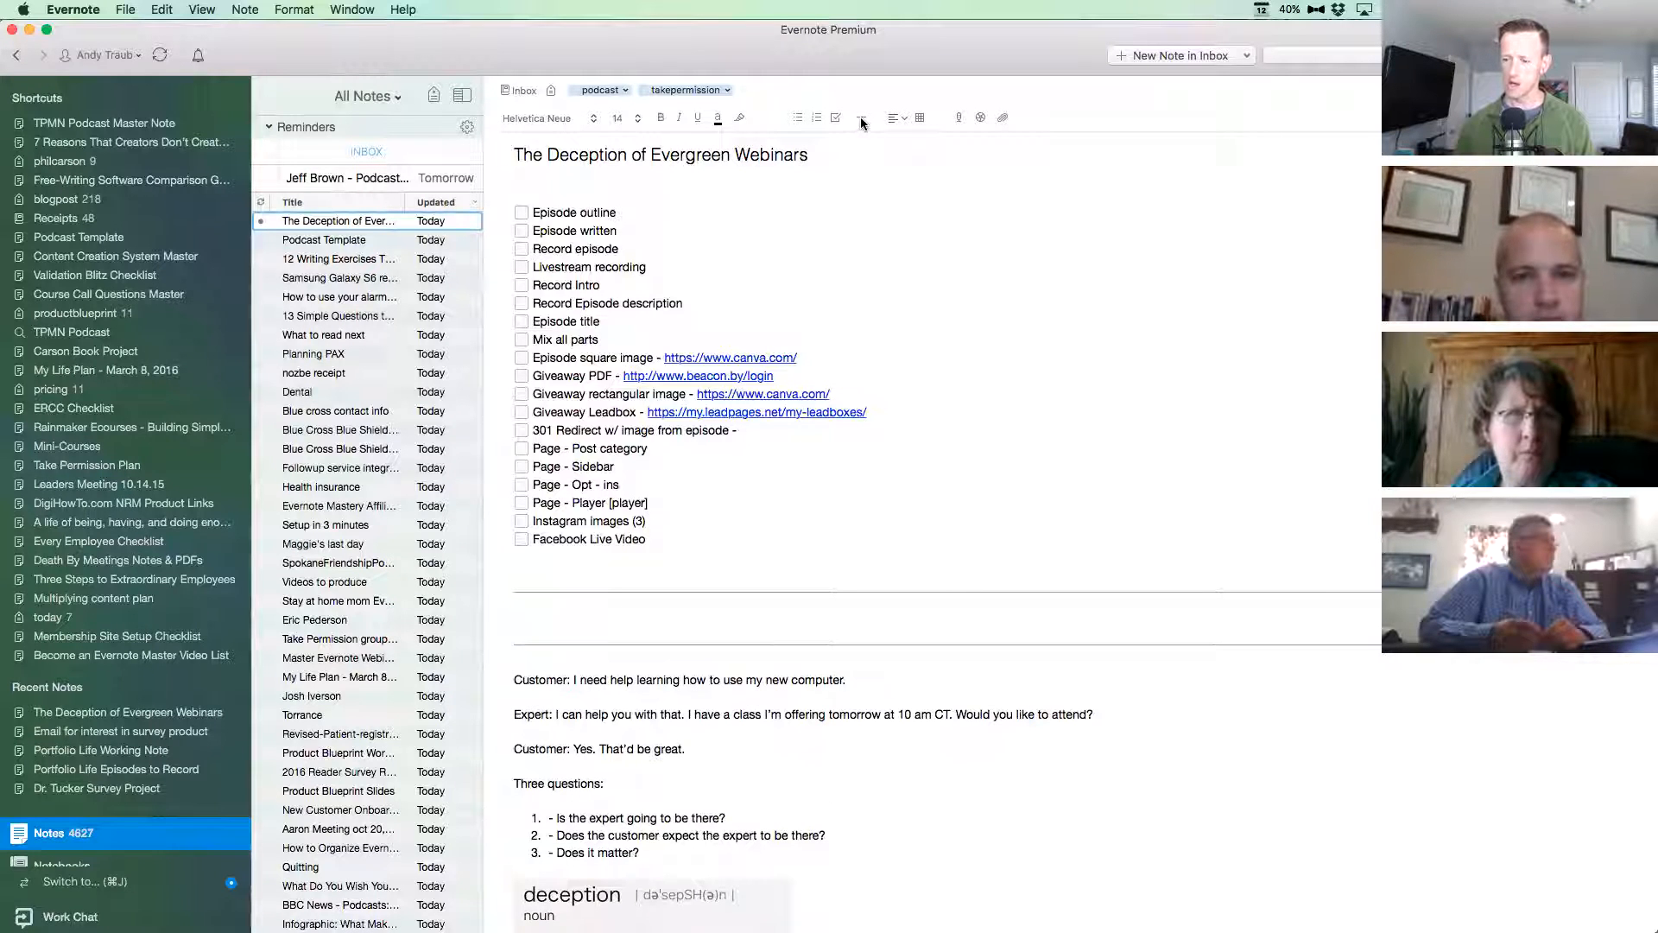
{"action": "left_click_drag", "start_coordinate": [567, 619], "coordinate": [570, 654]}
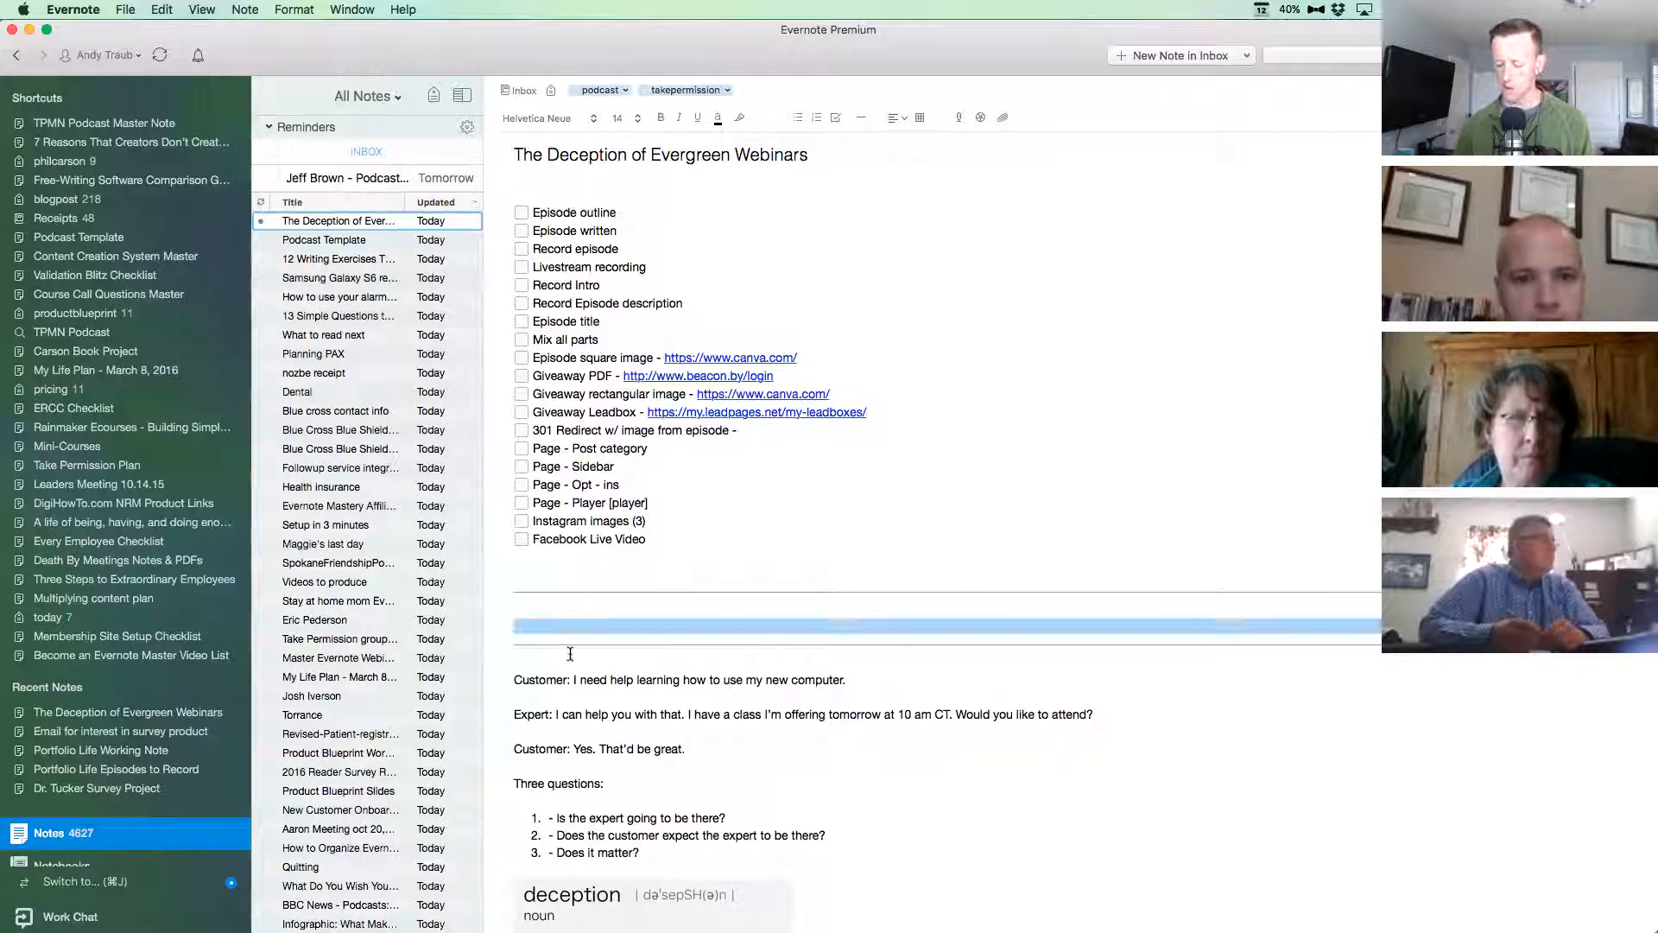
{"action": "key", "text": "BackSpace"}
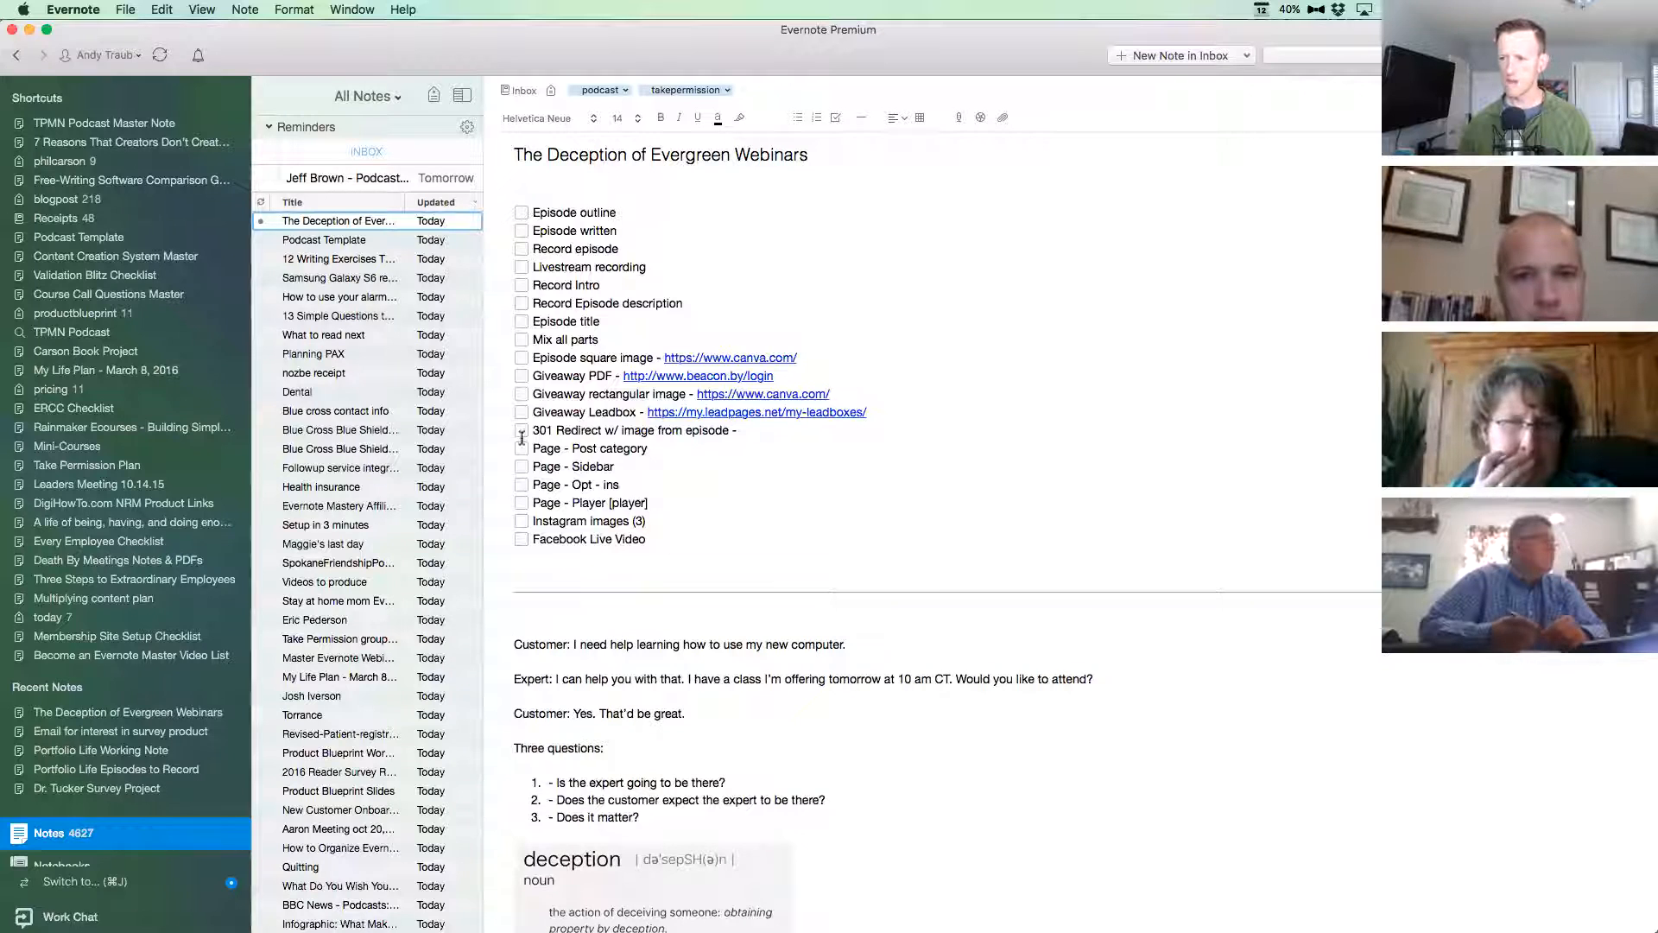
Mark the "Episode written" and "Episode outline" checklist items as done.
{"action": "left_click", "coordinate": [522, 232]}
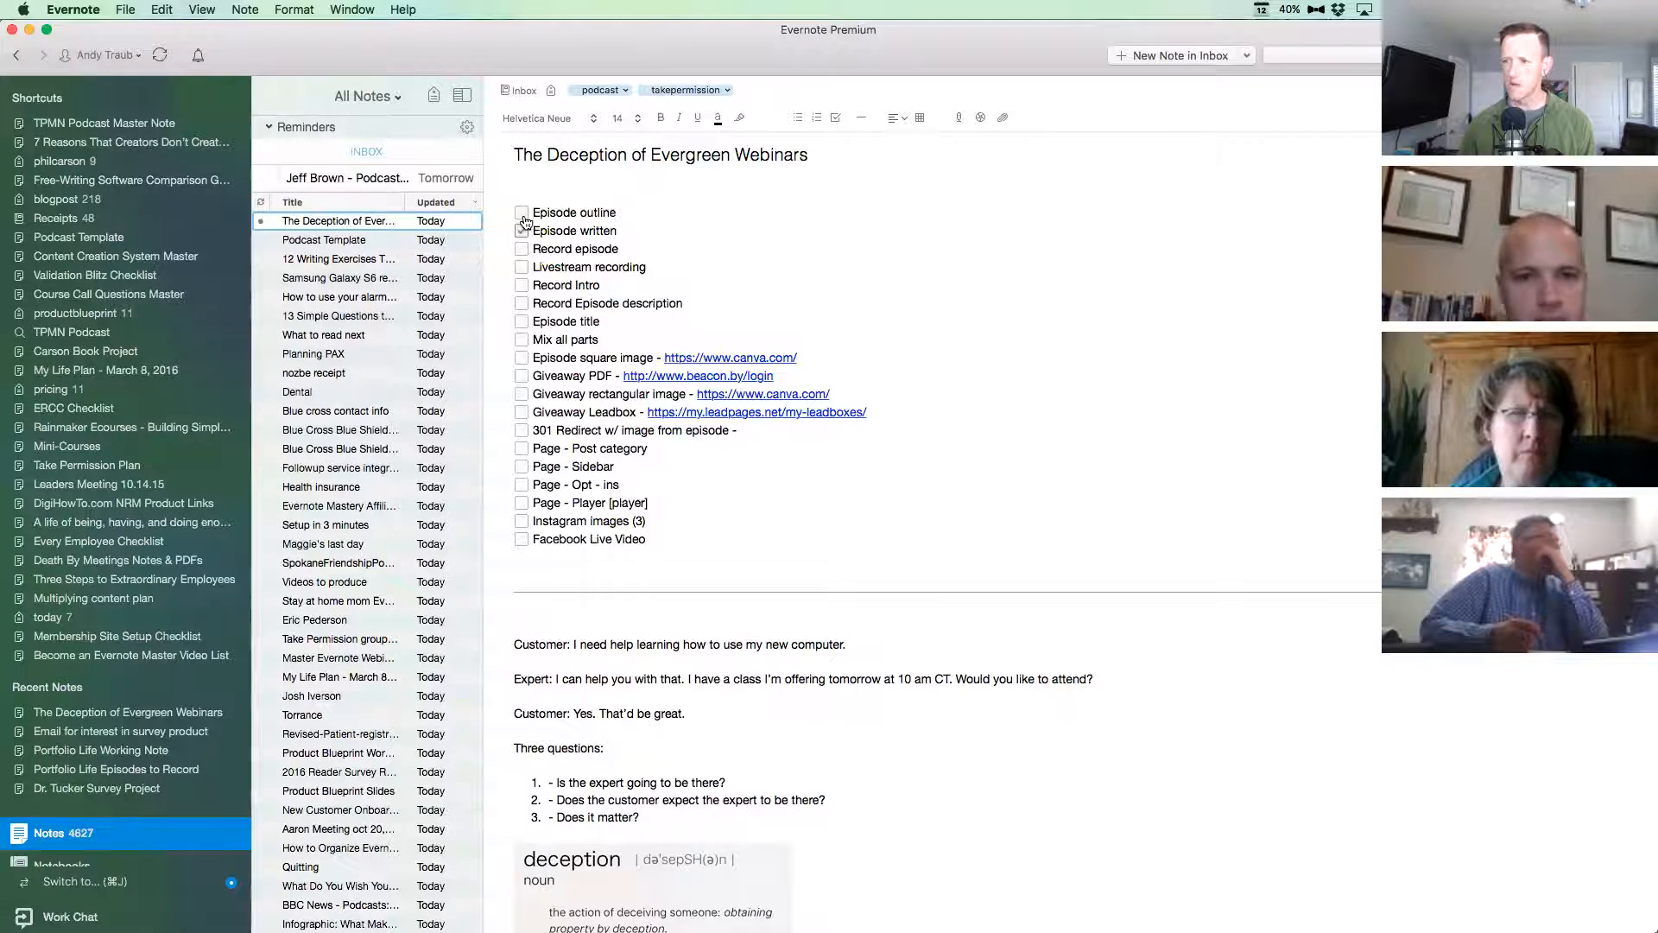
{"action": "left_click", "coordinate": [522, 213]}
{"action": "scroll", "coordinate": [536, 233], "scroll_direction": "down", "scroll_amount": 1}
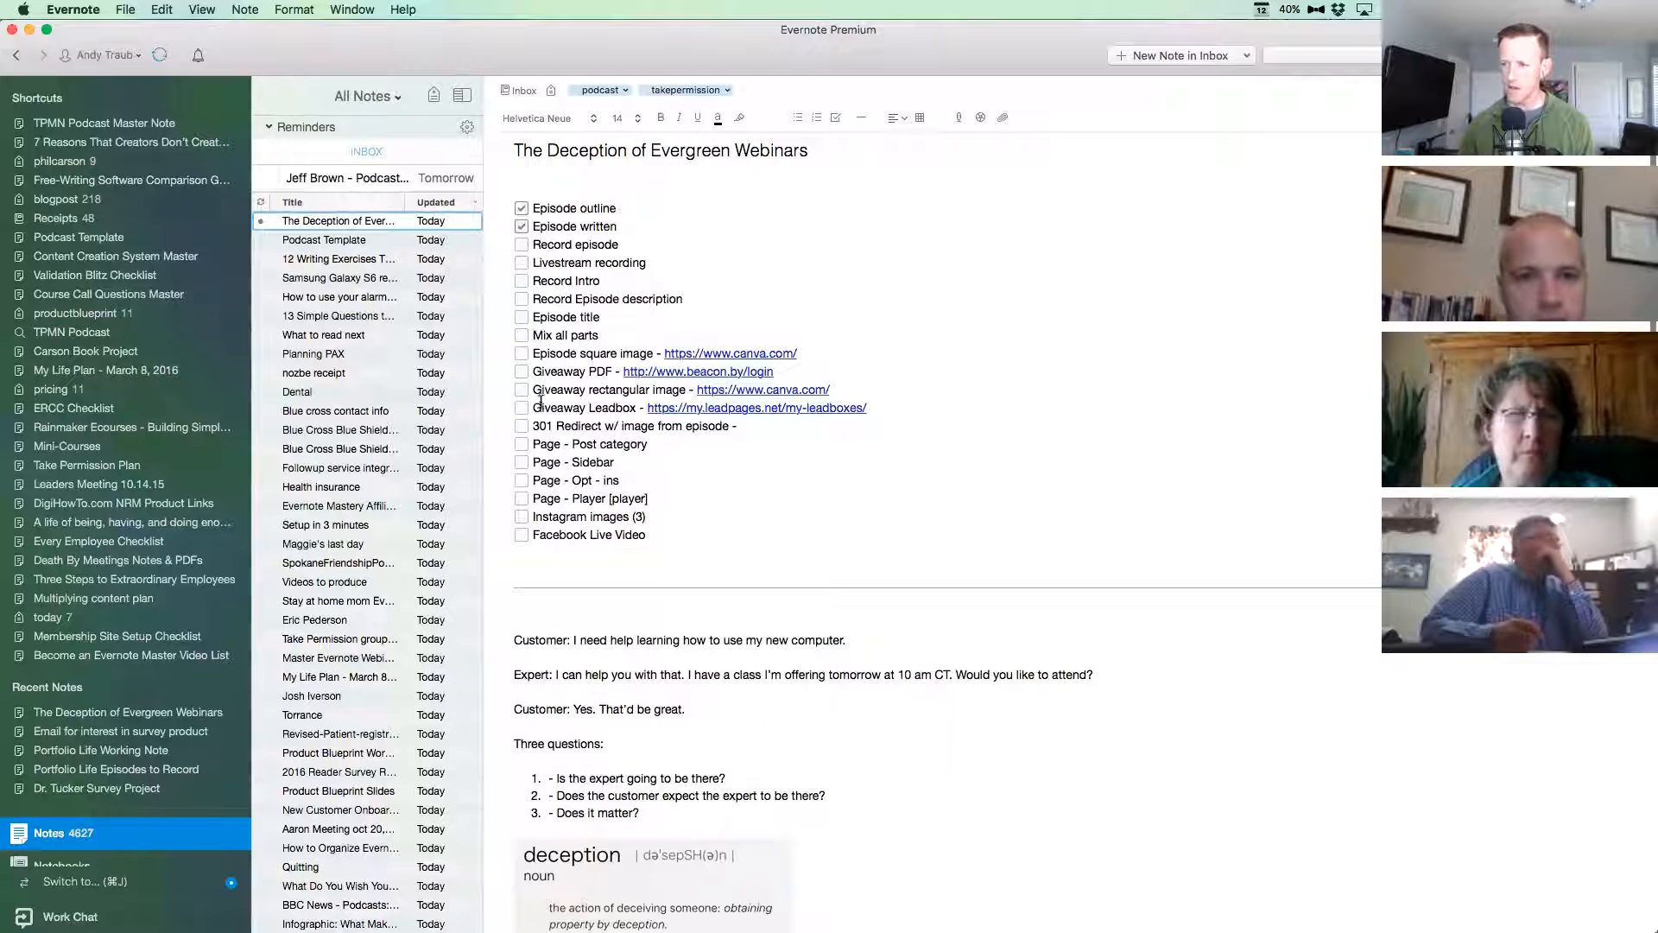
Open the Canva link of the "Episode square image" item, close the browser window and return to the note.
{"action": "scroll", "coordinate": [863, 349], "scroll_direction": "down", "scroll_amount": 3}
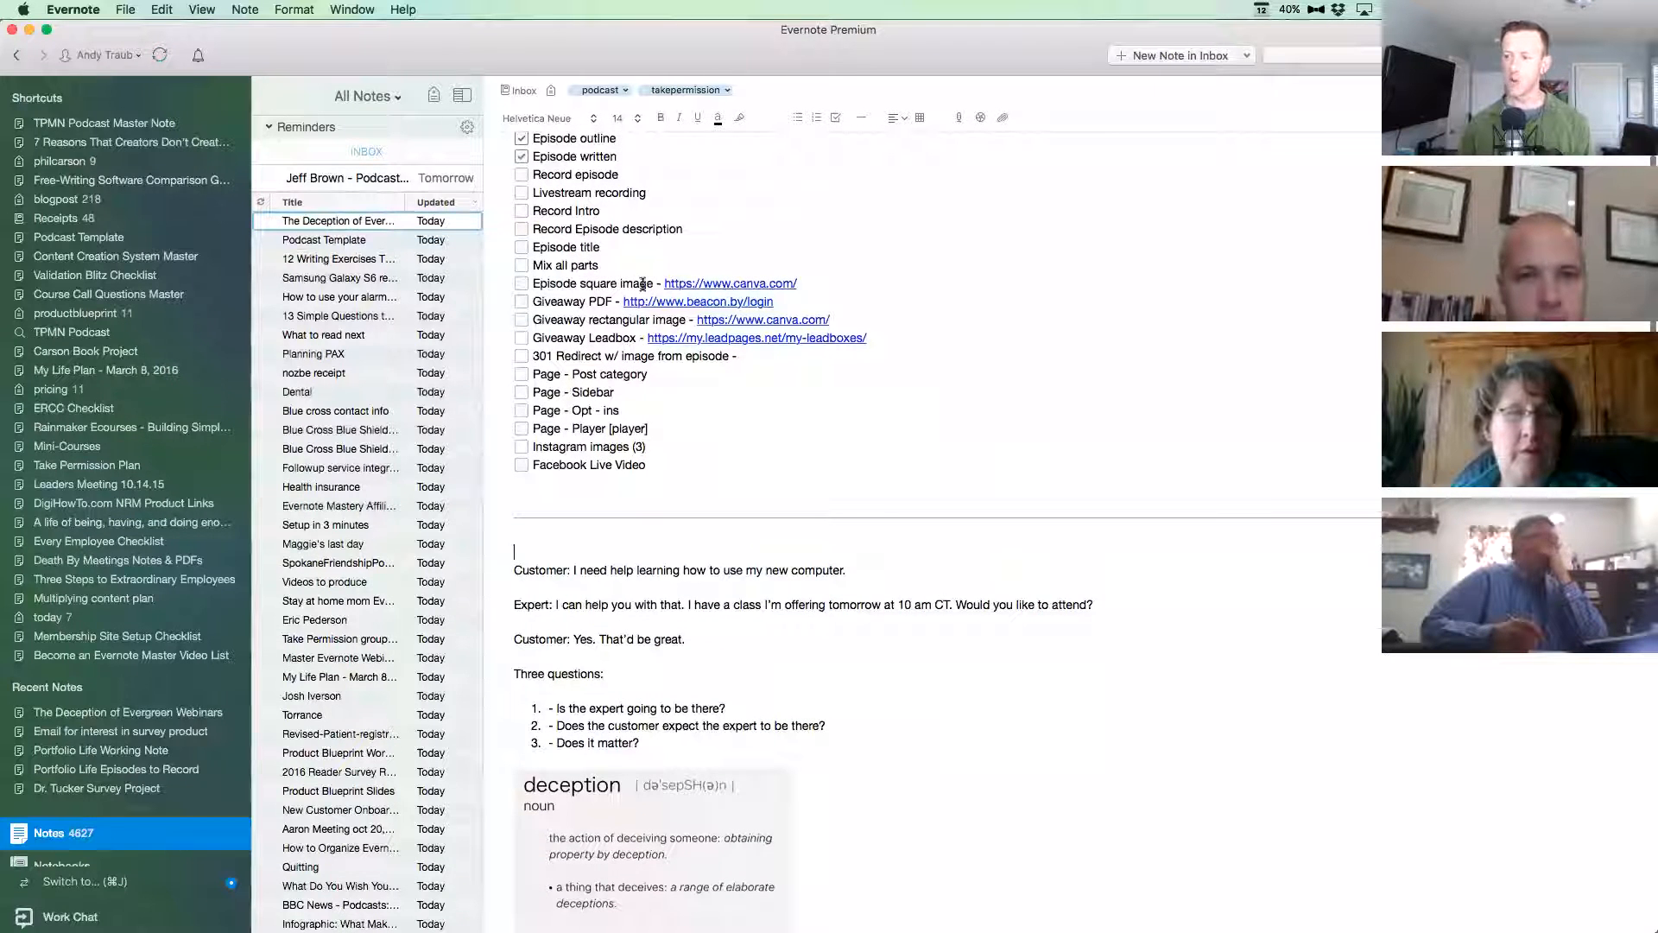
{"action": "left_click", "coordinate": [777, 286]}
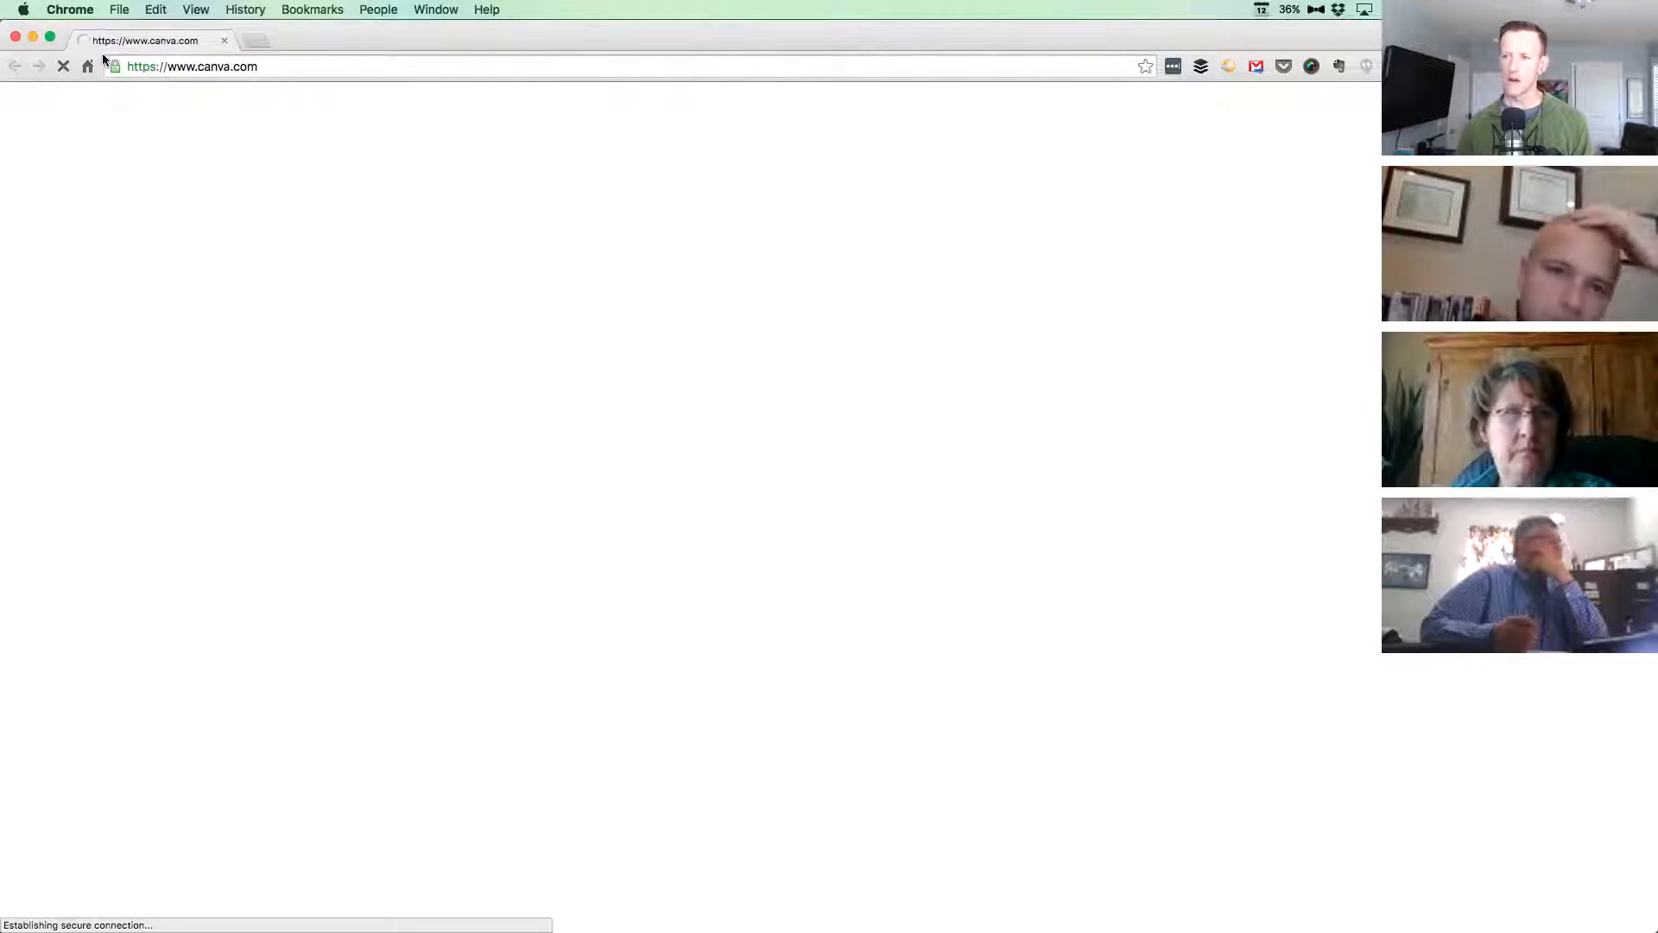
{"action": "left_click", "coordinate": [15, 37]}
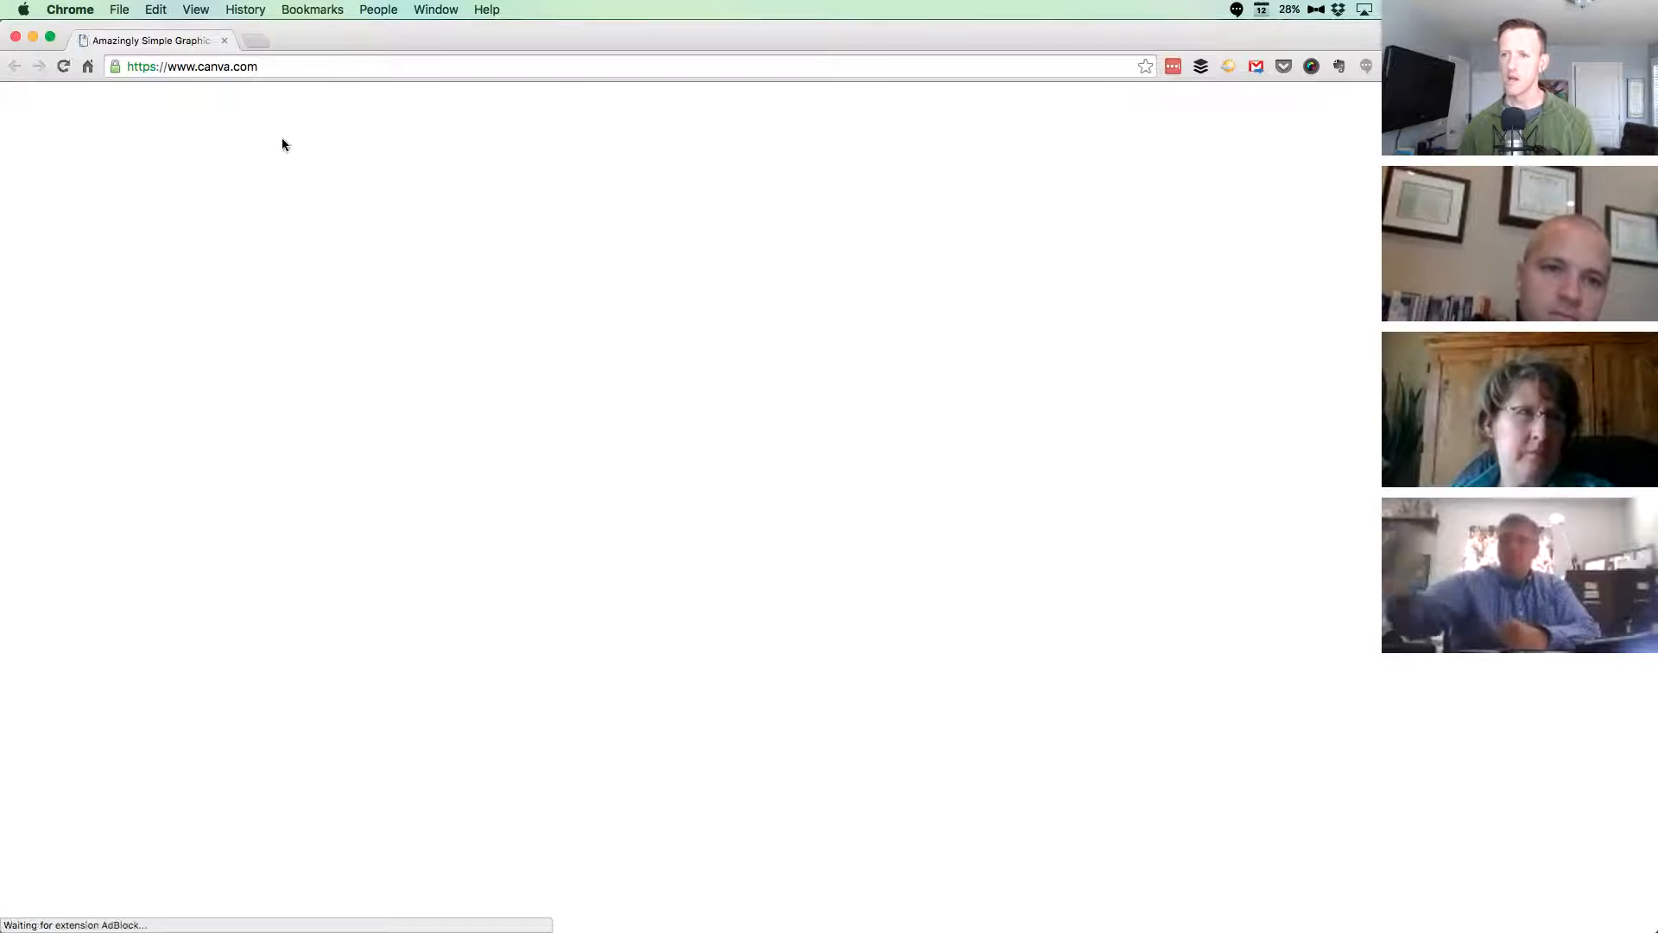
{"action": "left_click", "coordinate": [844, 285]}
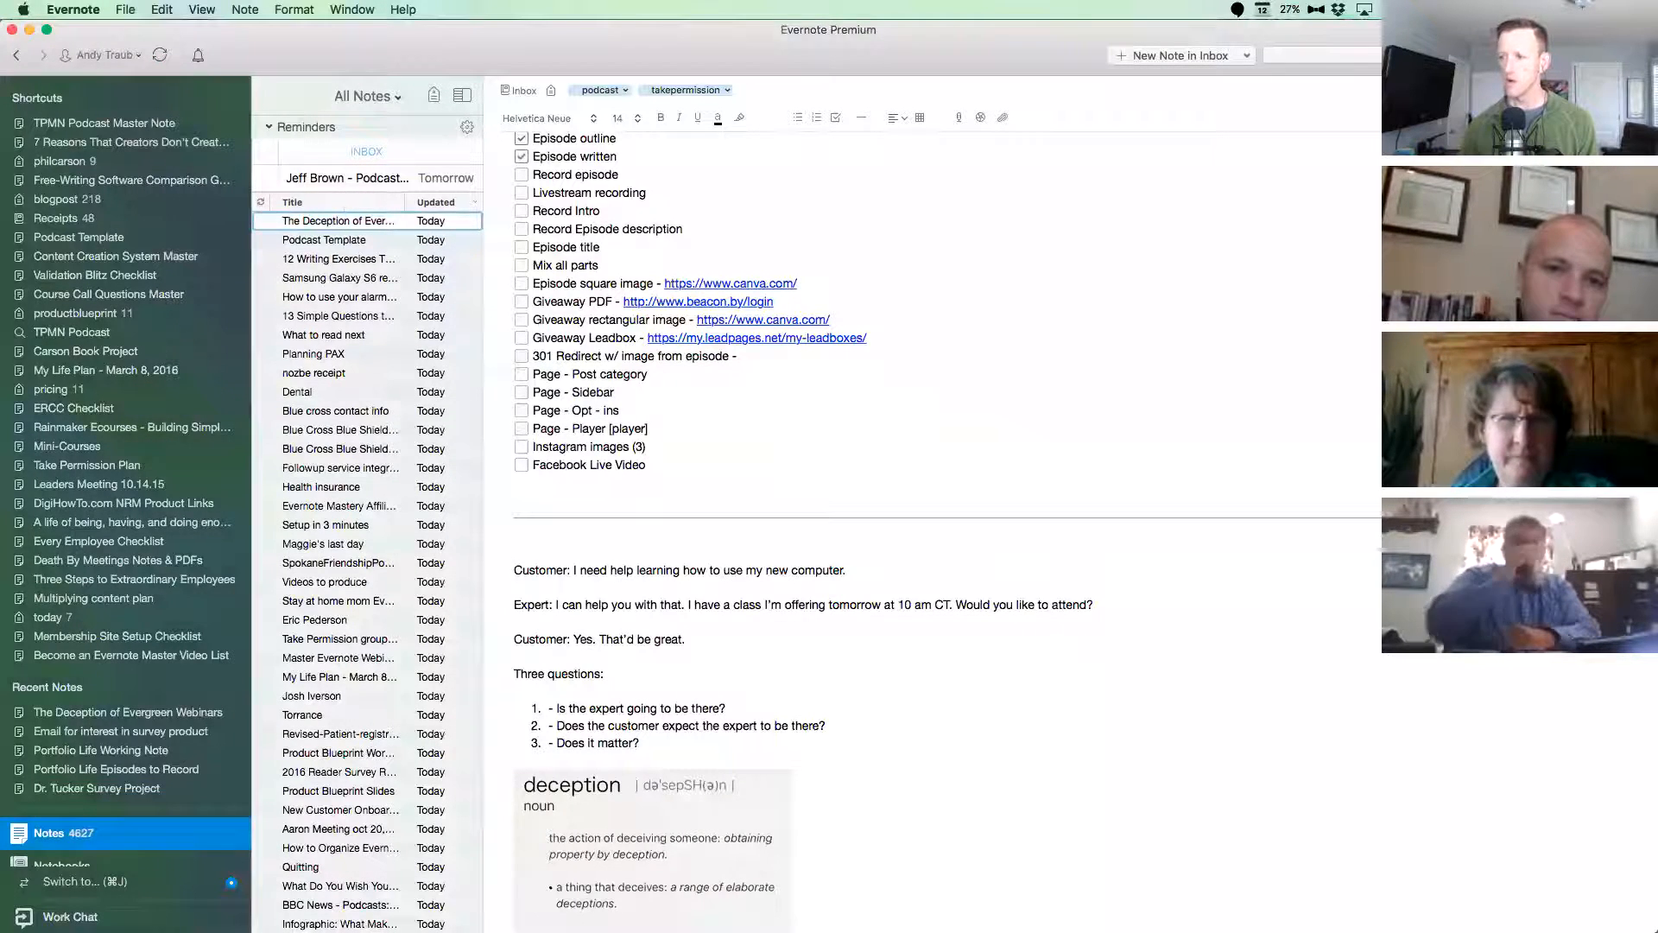
{"action": "type", "text": "Canva.com"}
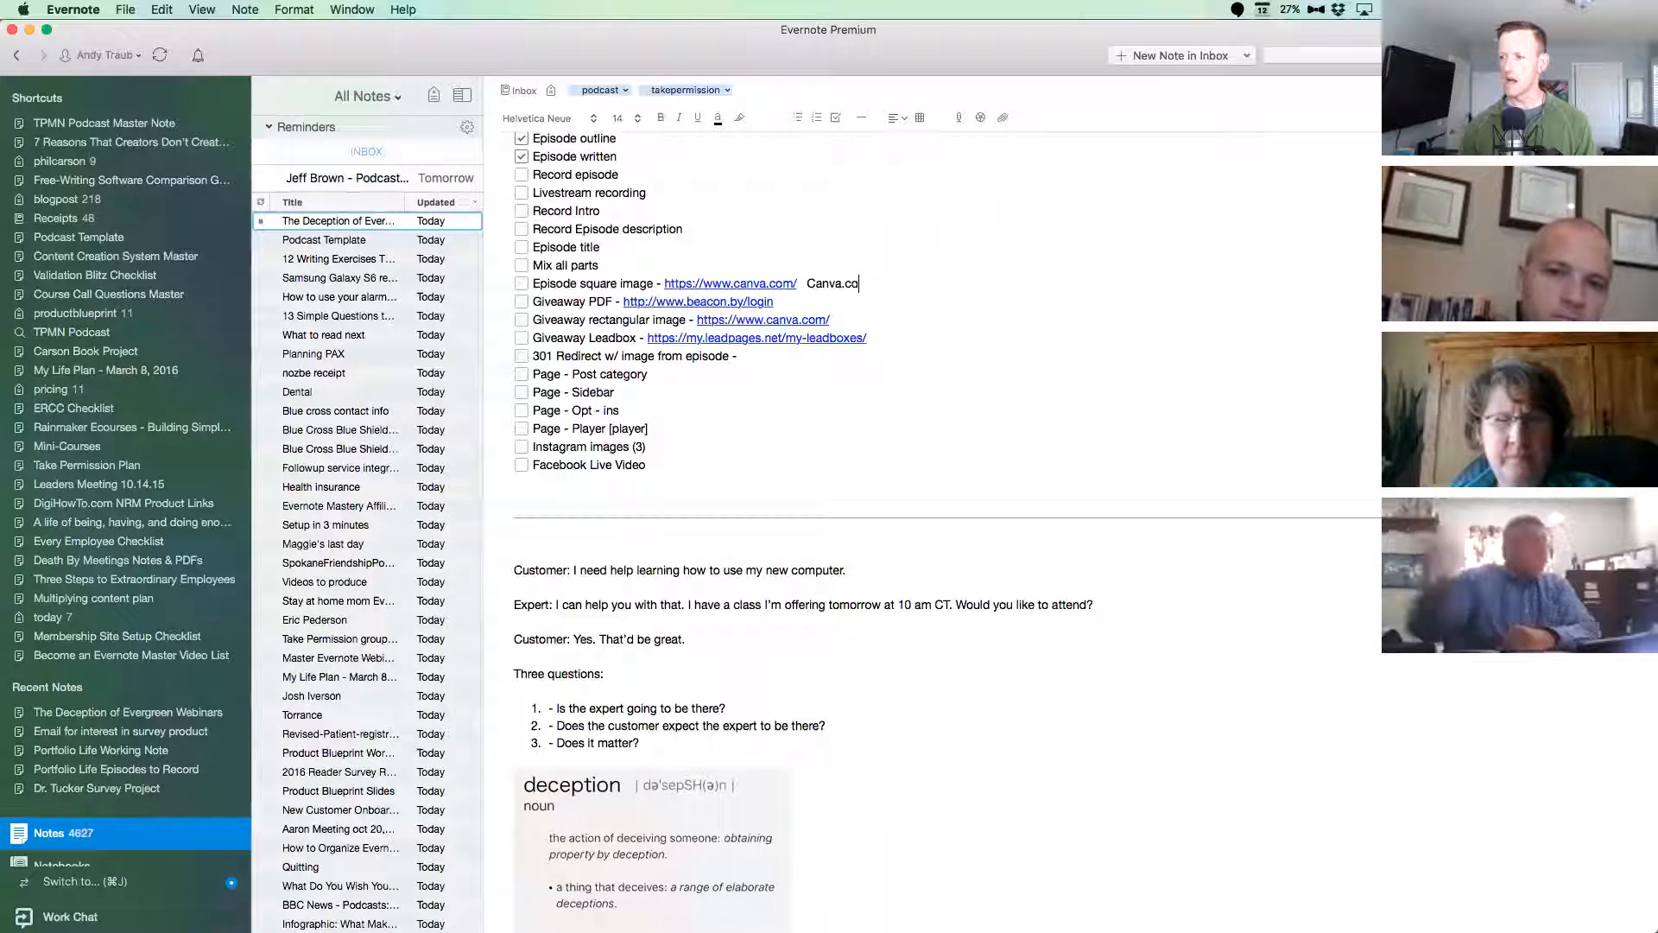
{"action": "left_click_drag", "start_coordinate": [870, 284], "coordinate": [807, 291]}
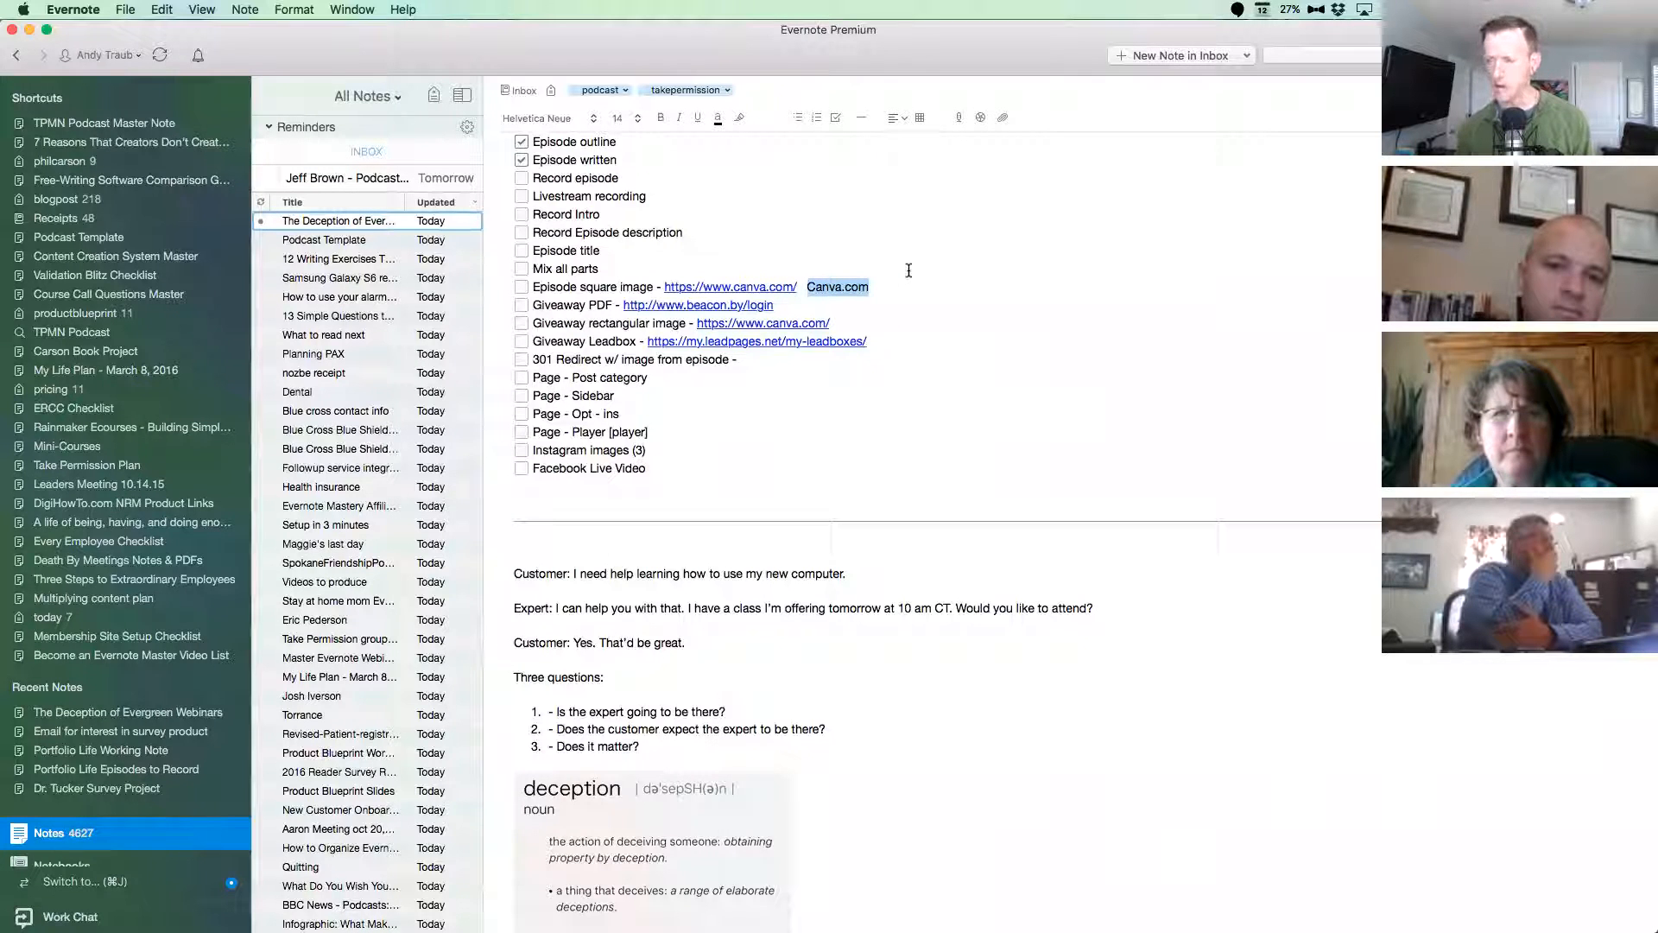
{"action": "key", "text": "super+k"}
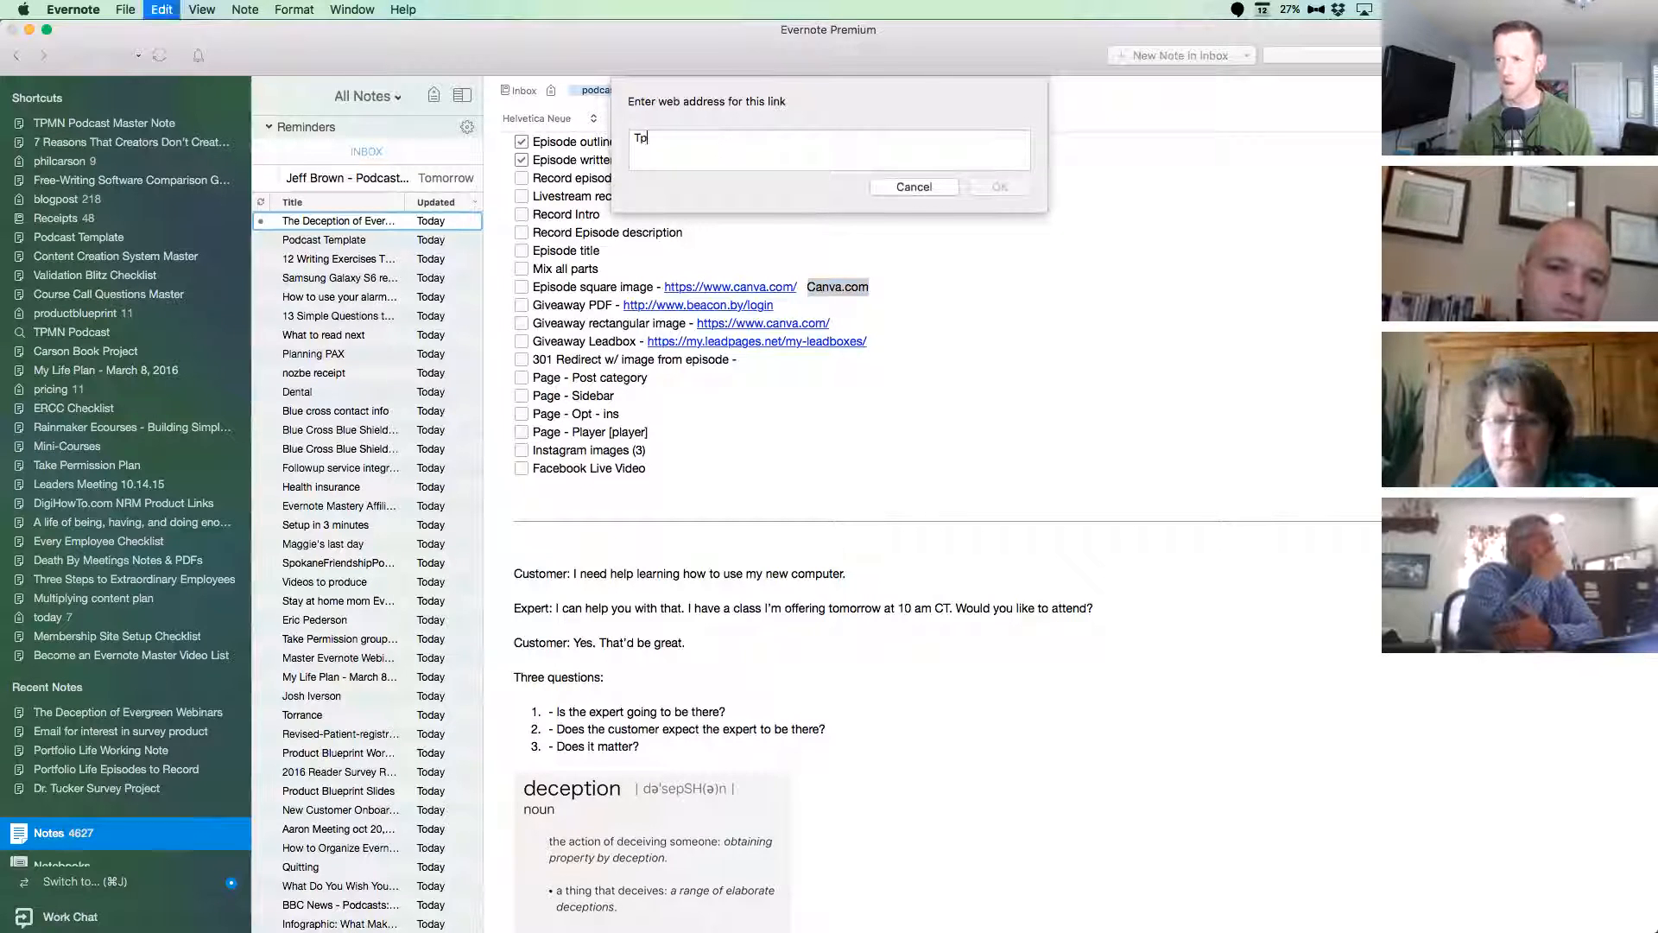
{"action": "type", "text": "http://www.takepermission.com/"}
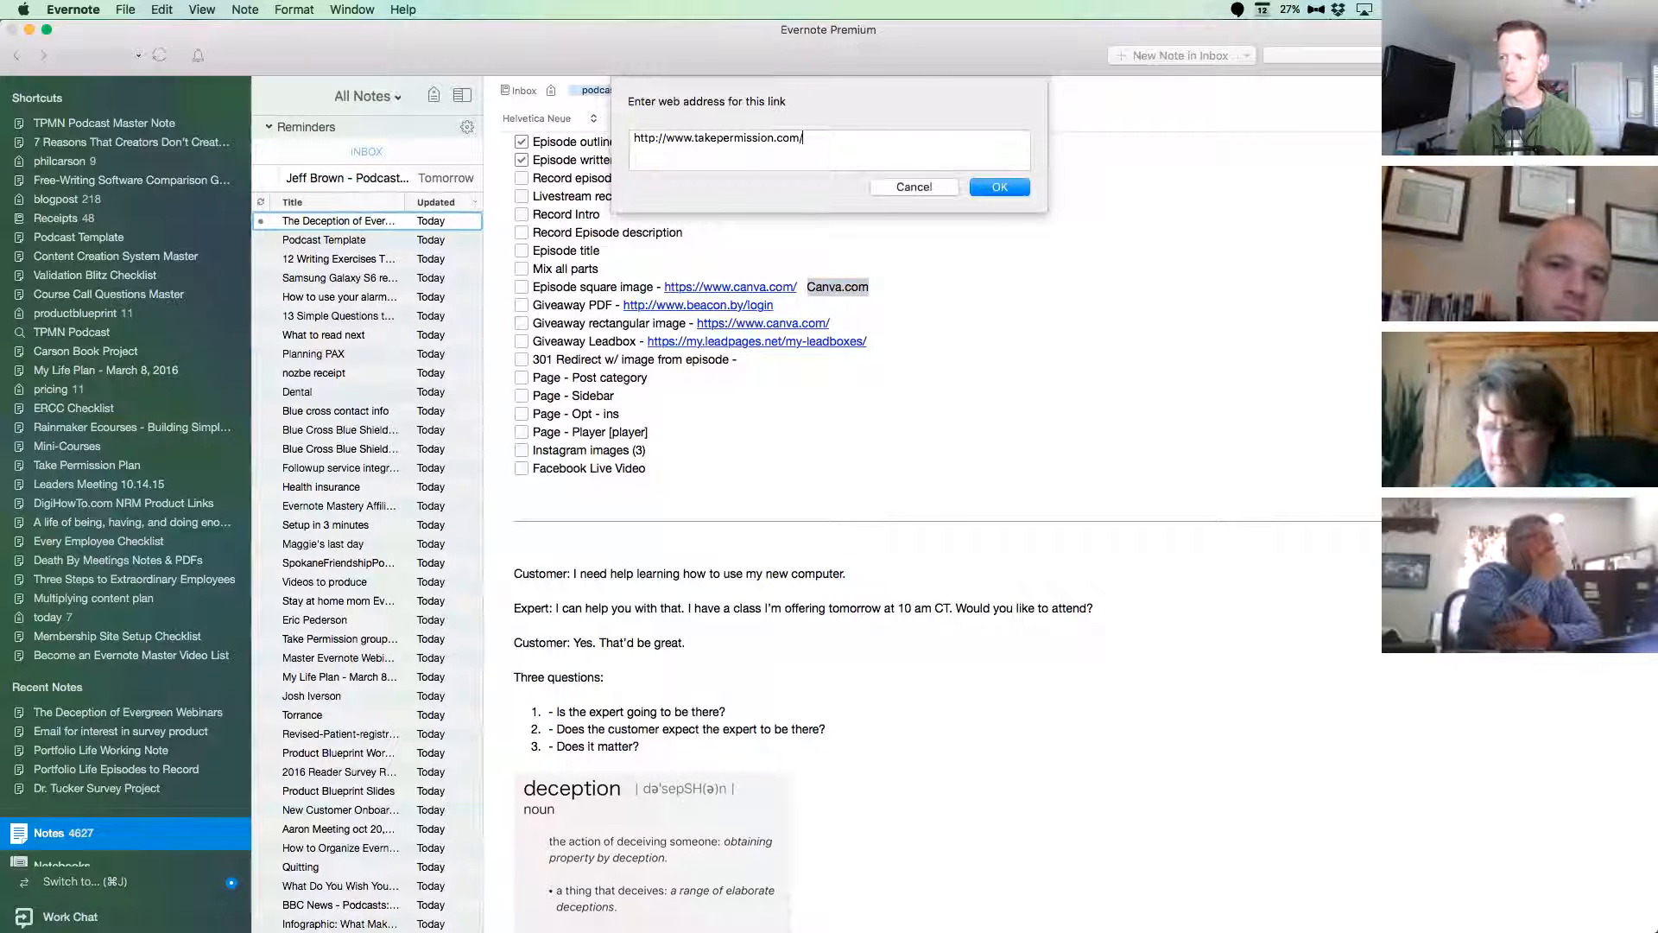
{"action": "left_click", "coordinate": [999, 188]}
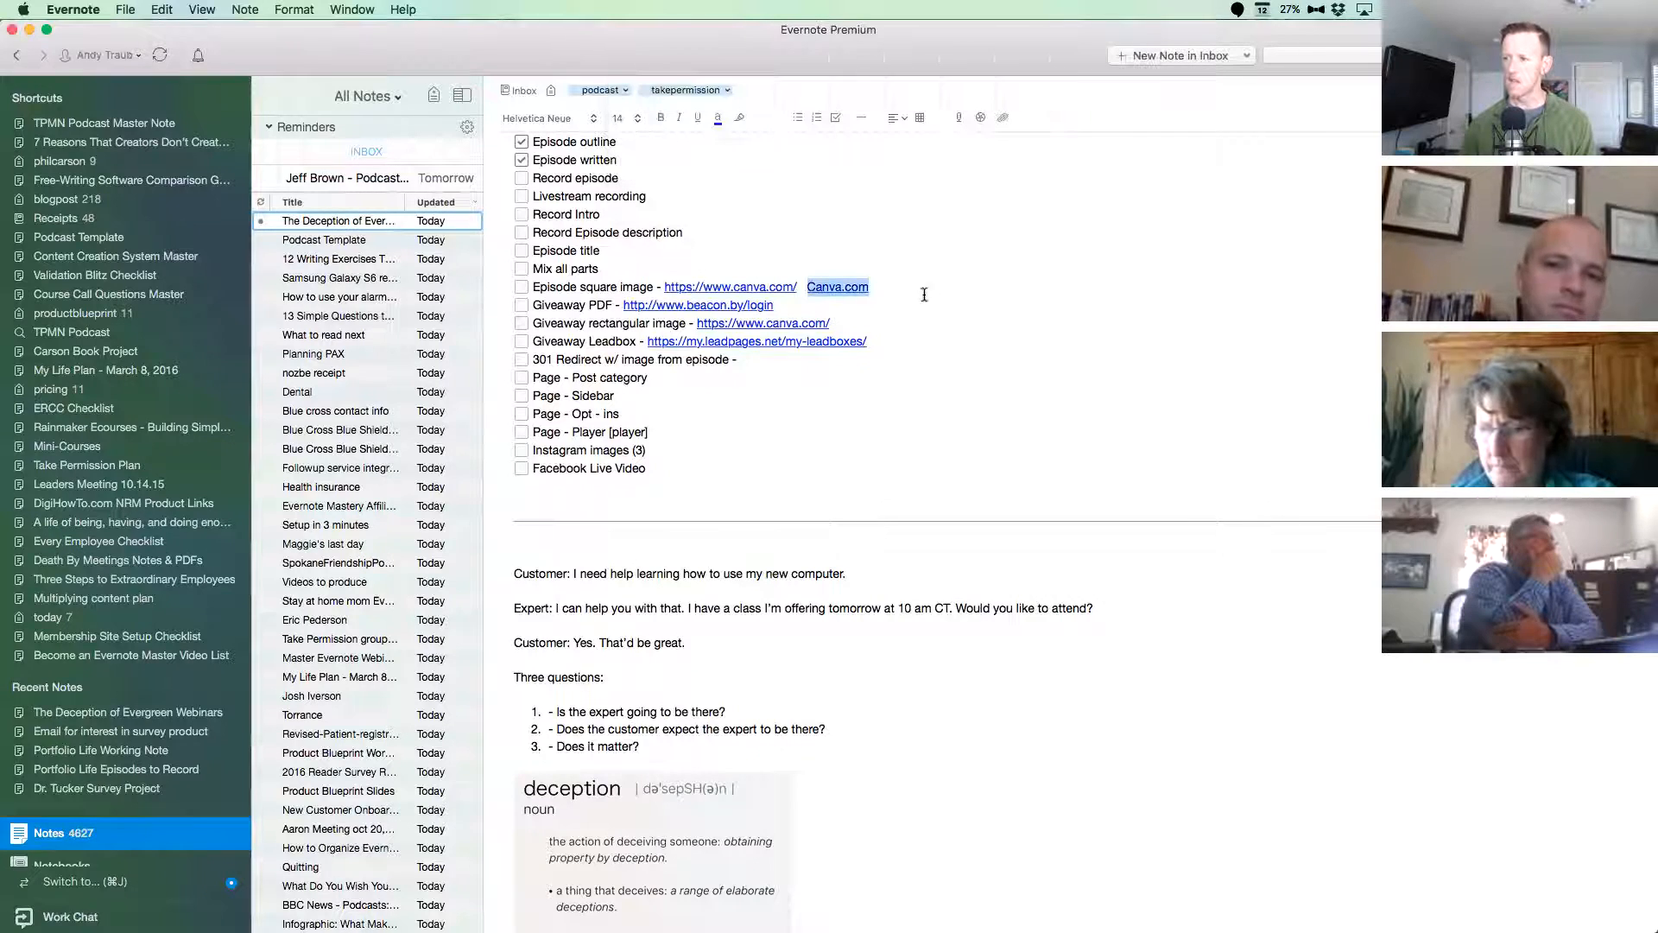
{"action": "left_click", "coordinate": [898, 287]}
{"action": "left_click_drag", "start_coordinate": [893, 286], "coordinate": [800, 289]}
{"action": "left_click", "coordinate": [985, 285]}
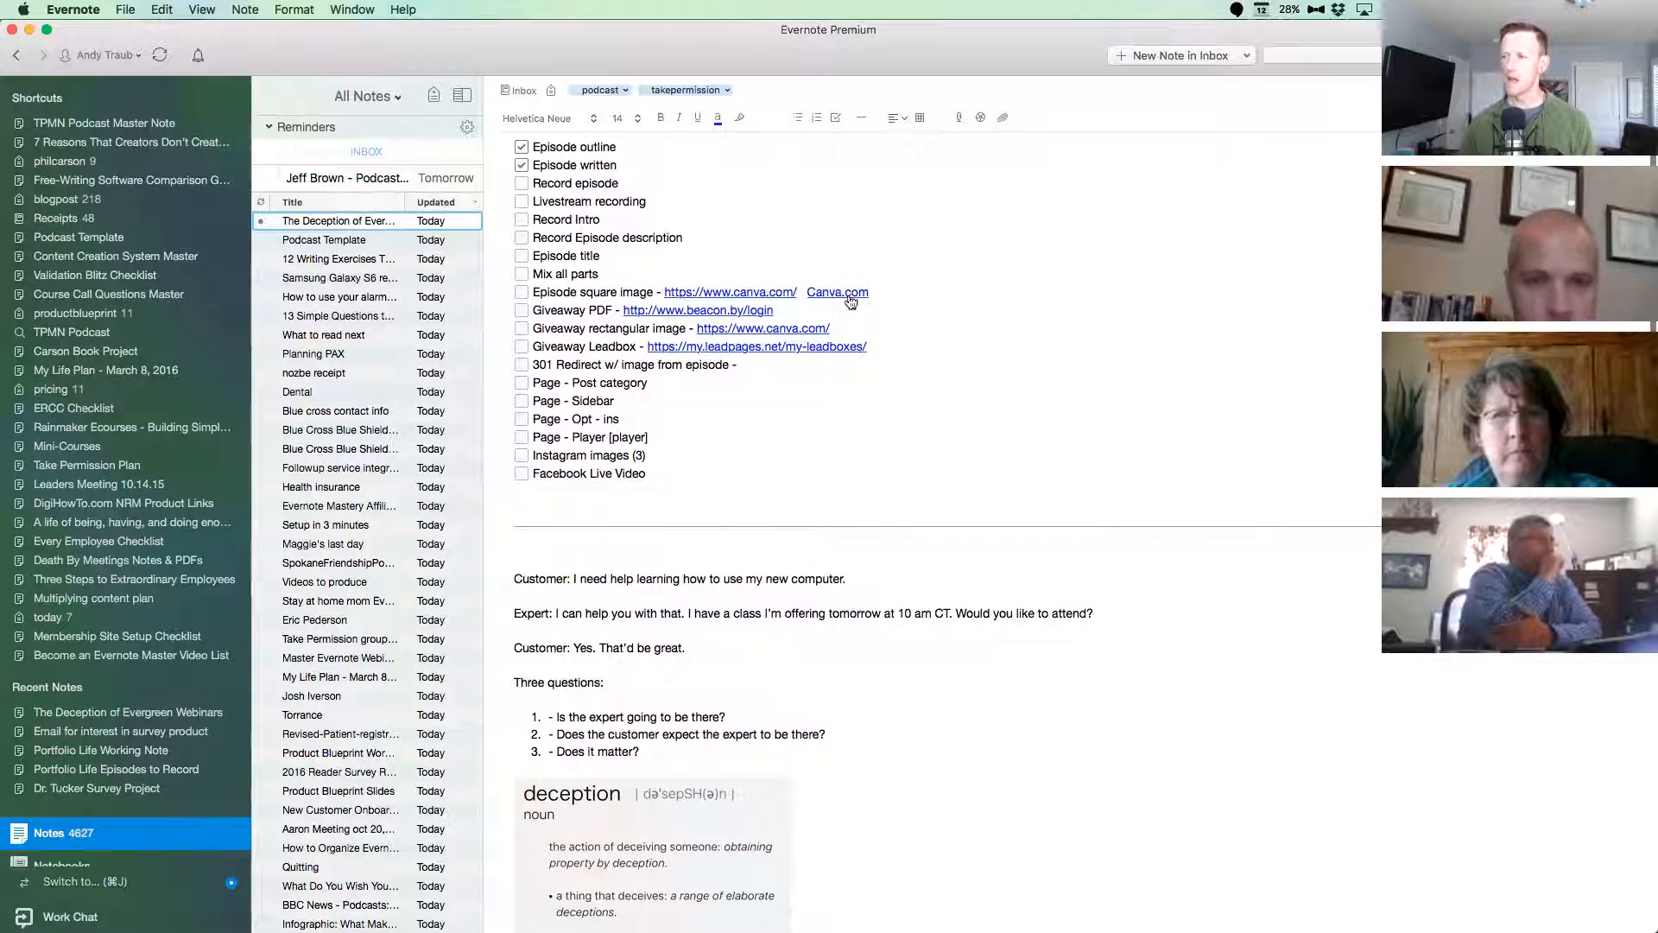
Select the "Canva.com" text in the "Episode square image" item and look up the link commands for editing and removing its hyperlink.
{"action": "left_click_drag", "start_coordinate": [883, 293], "coordinate": [810, 295]}
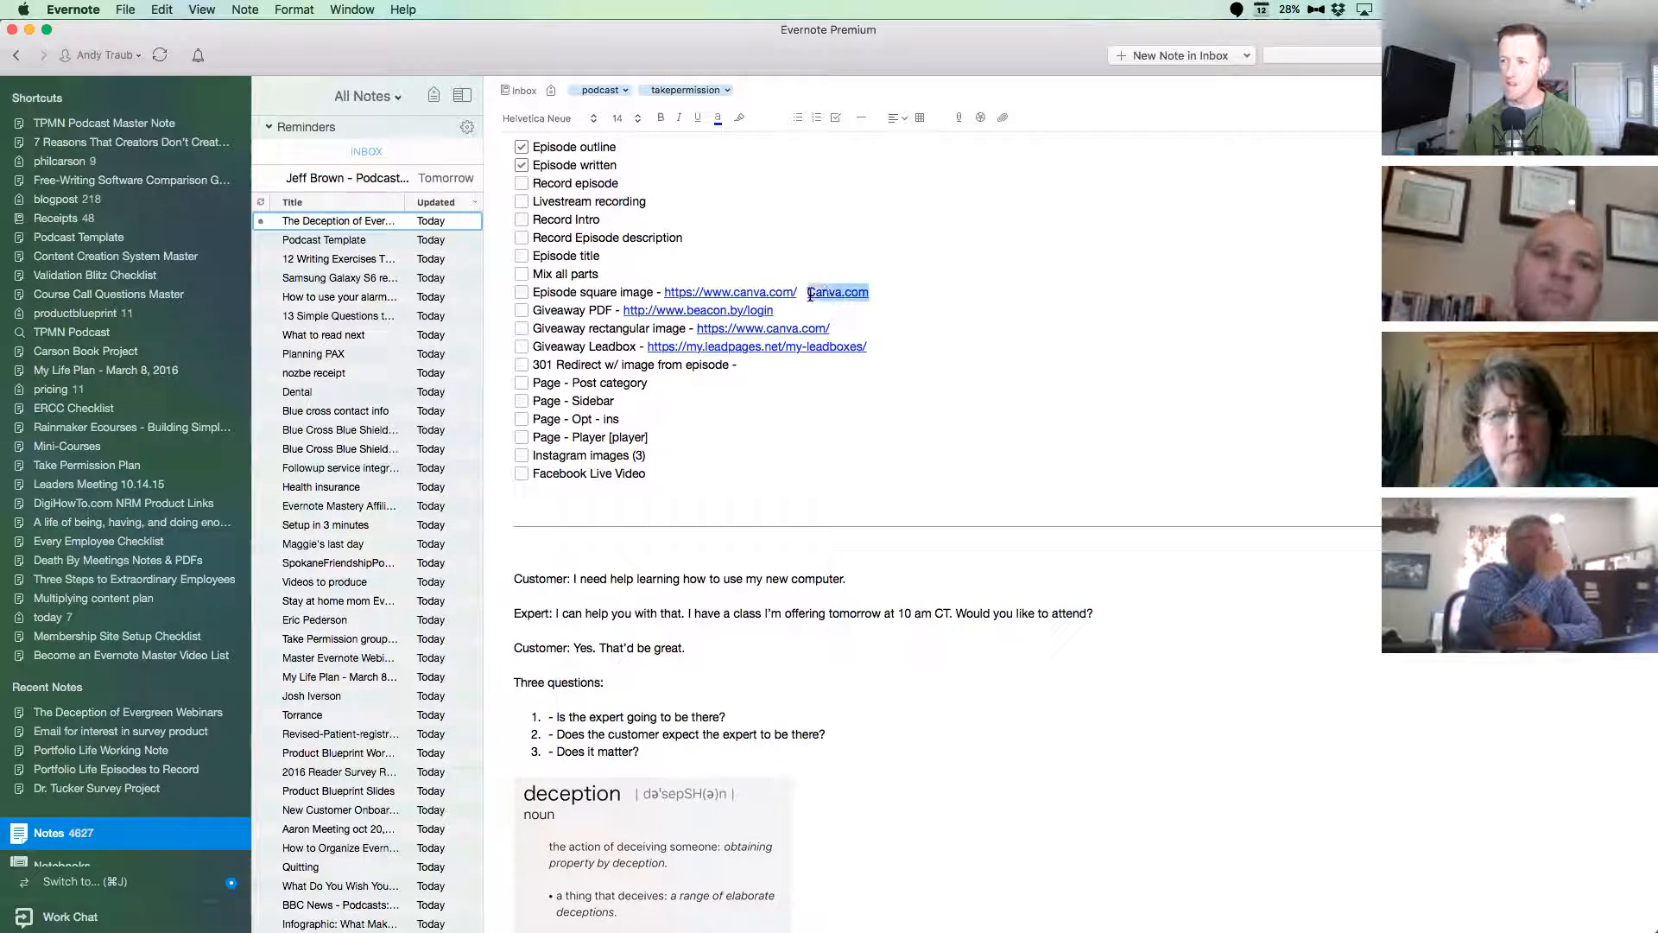
{"action": "left_click", "coordinate": [246, 11]}
{"action": "mouse_move", "coordinate": [294, 10]}
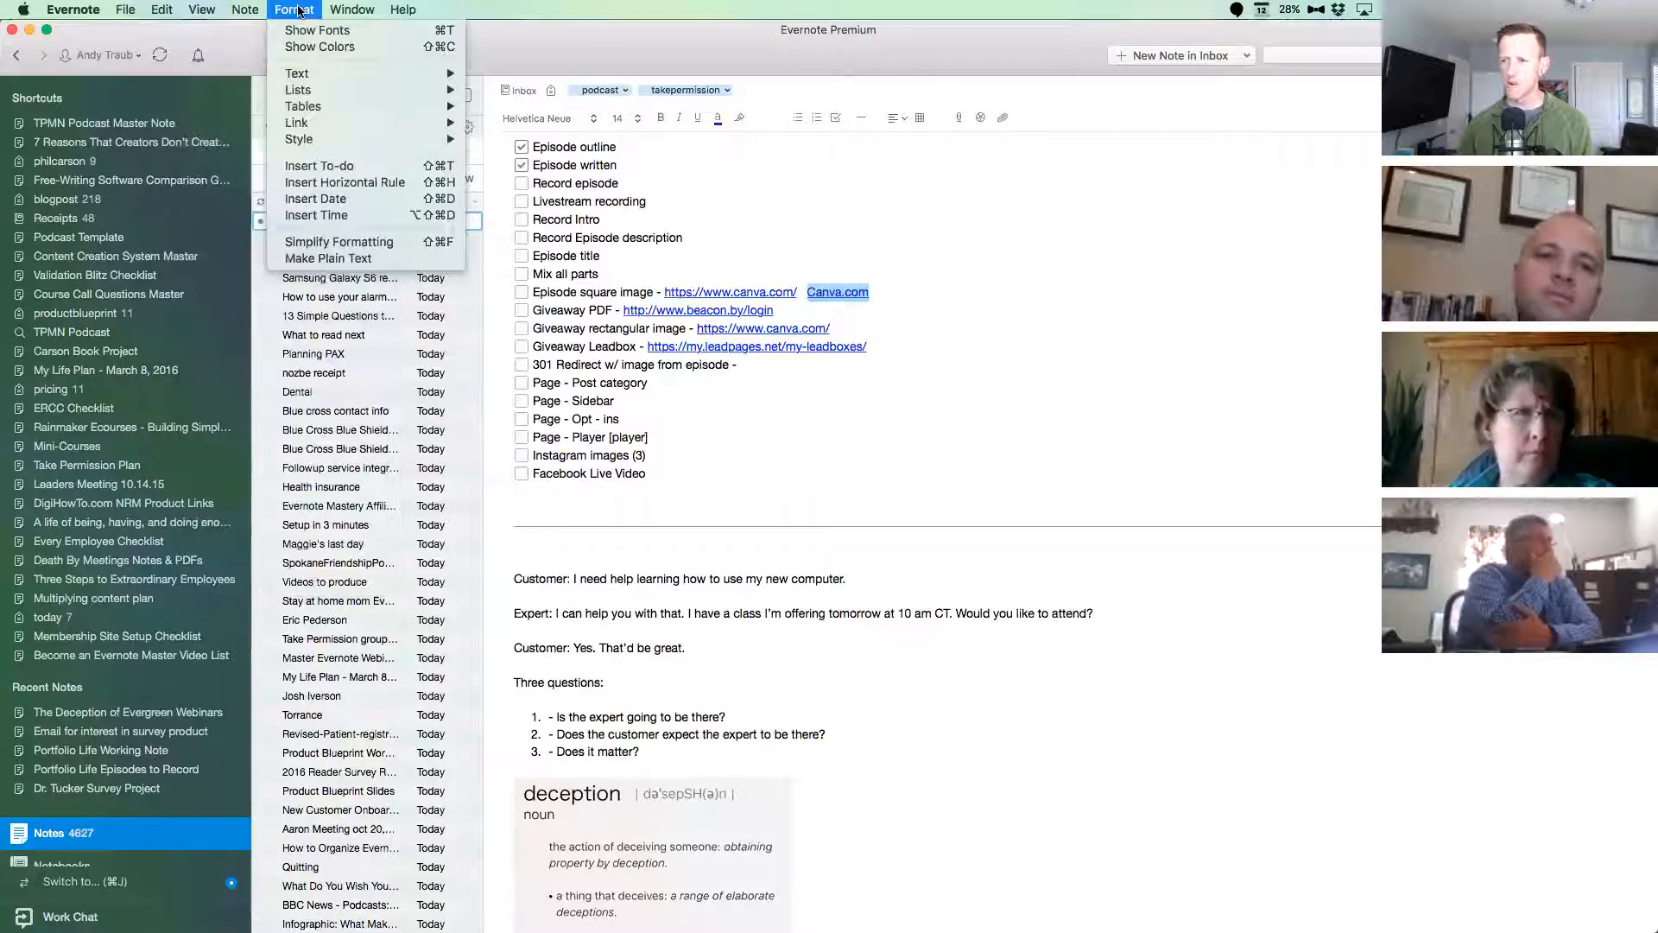
{"action": "mouse_move", "coordinate": [306, 122]}
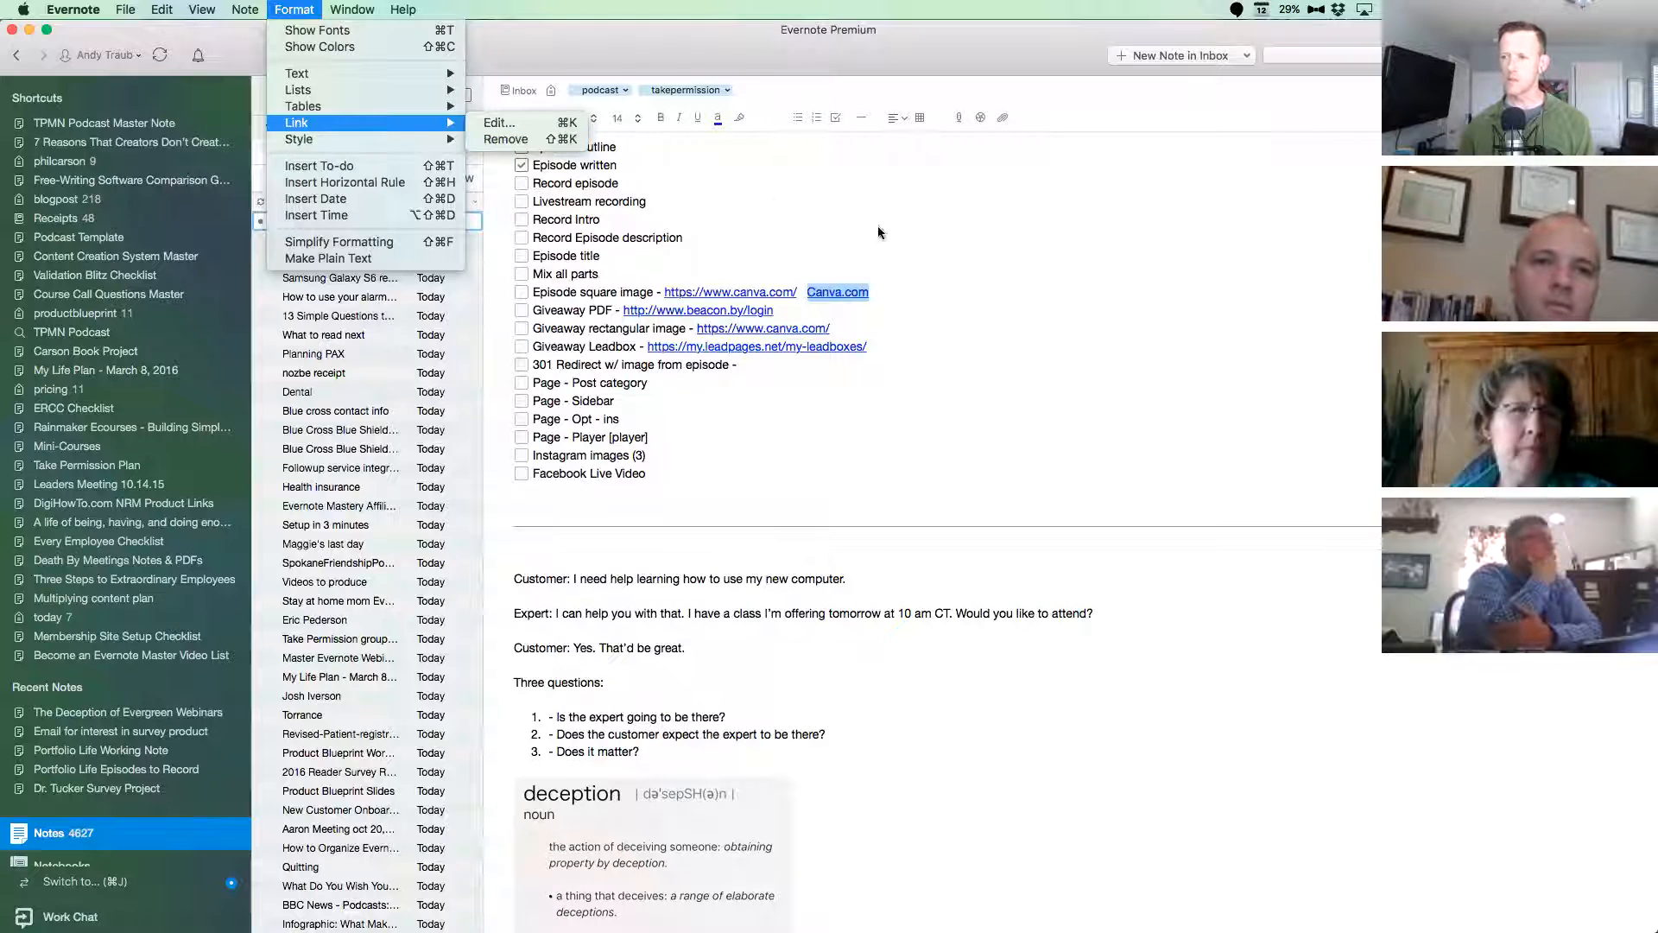
{"action": "left_click", "coordinate": [881, 294]}
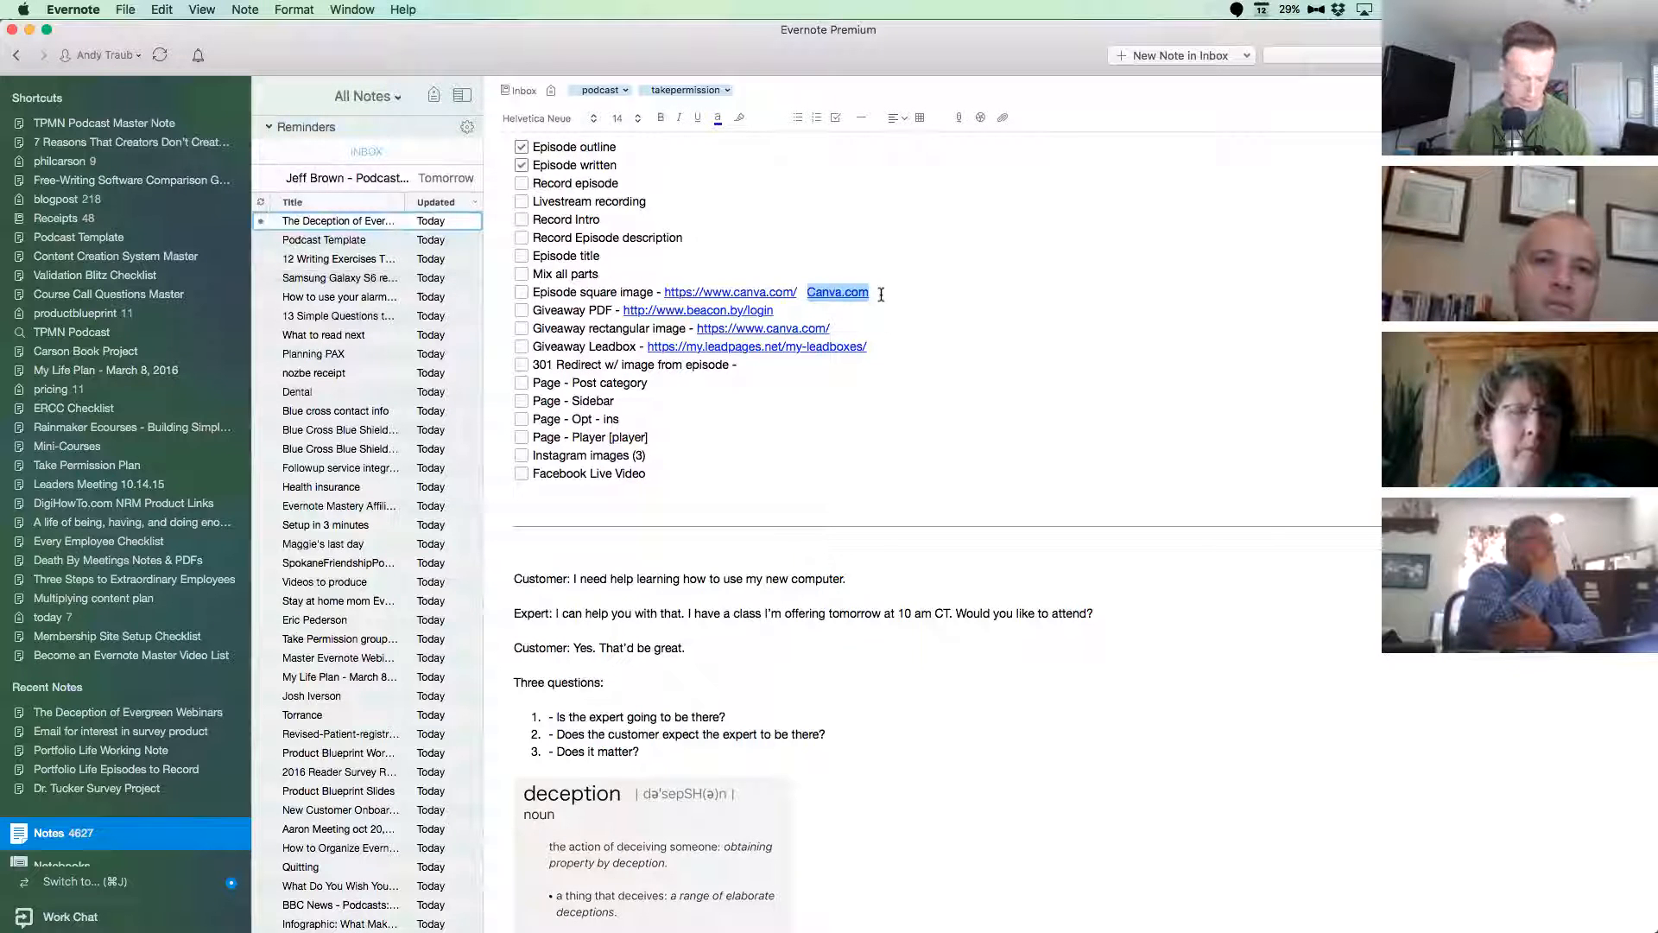
{"action": "key", "text": "super+shift+k"}
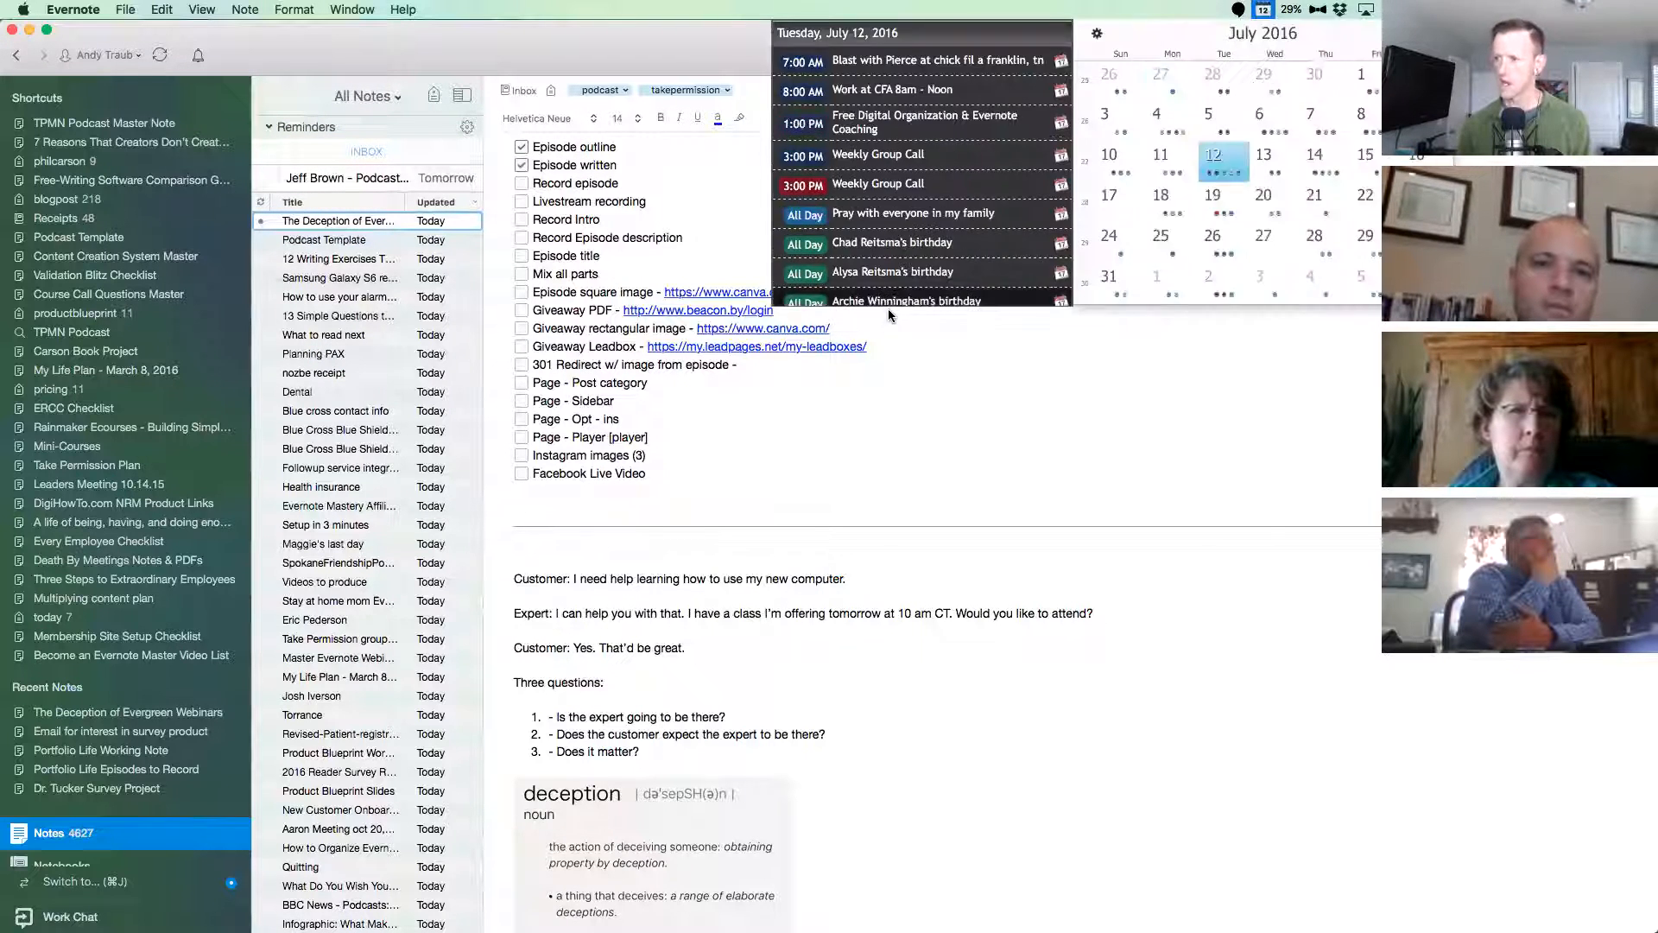
{"action": "left_click", "coordinate": [960, 334]}
Open the web address of the "Canva.com" hyperlink for editing, clear the address and cancel the edit.
{"action": "left_click_drag", "start_coordinate": [818, 291], "coordinate": [809, 293]}
{"action": "key", "text": "super+k"}
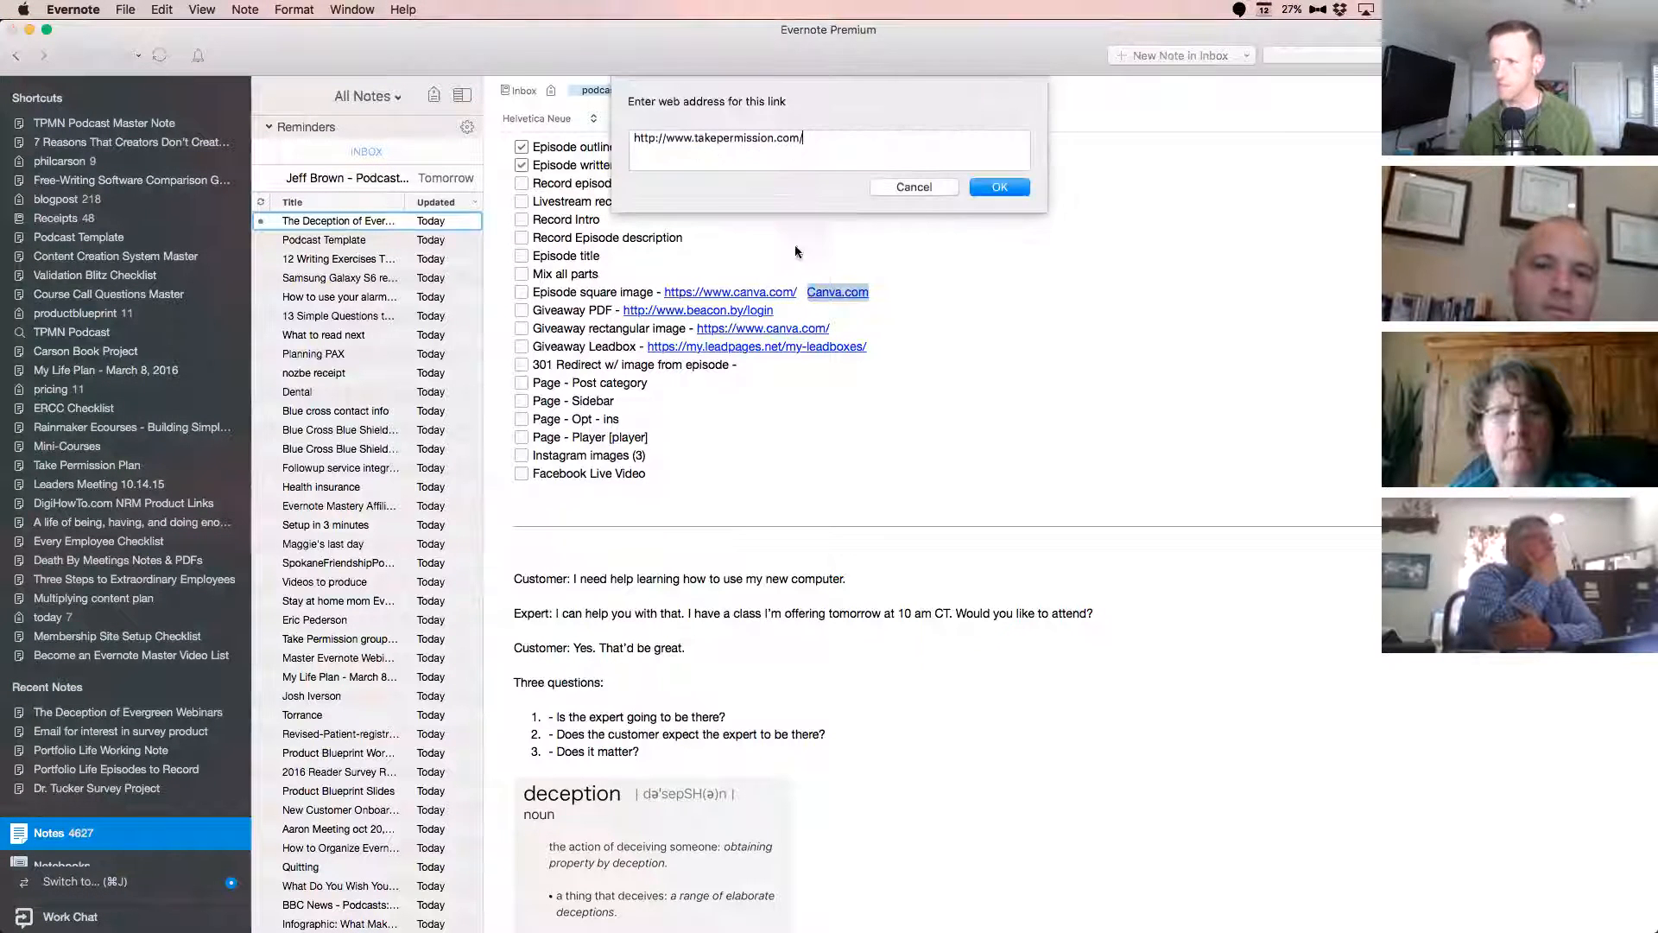
{"action": "double_click", "coordinate": [789, 140]}
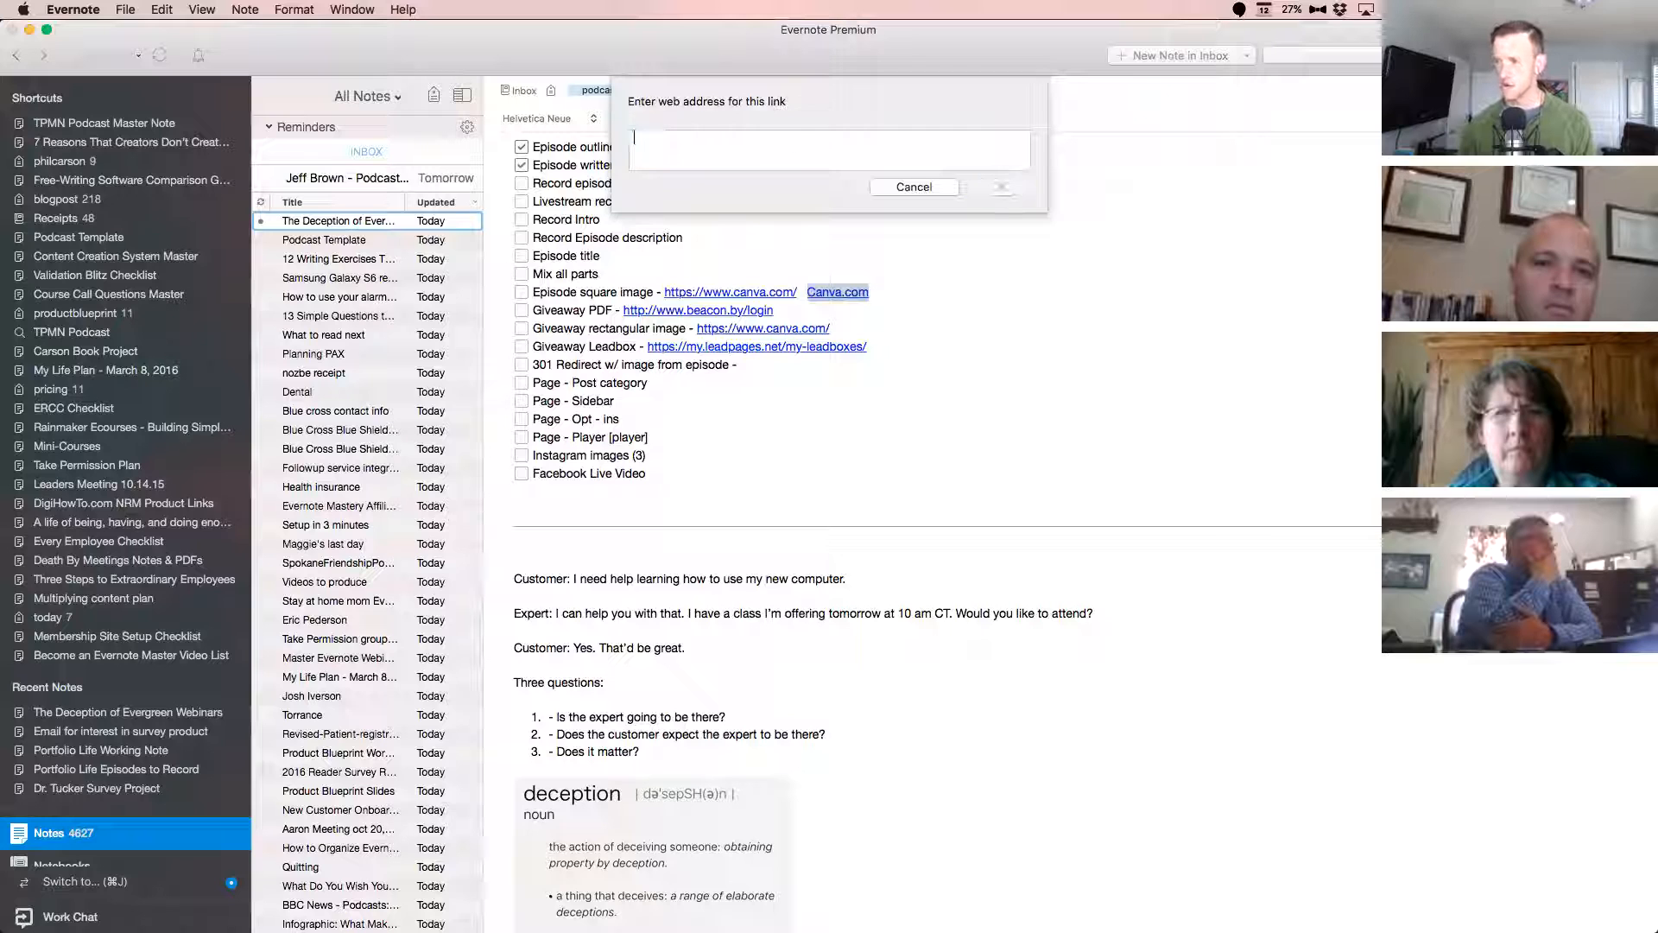
{"action": "left_click", "coordinate": [915, 186]}
{"action": "left_click", "coordinate": [897, 307]}
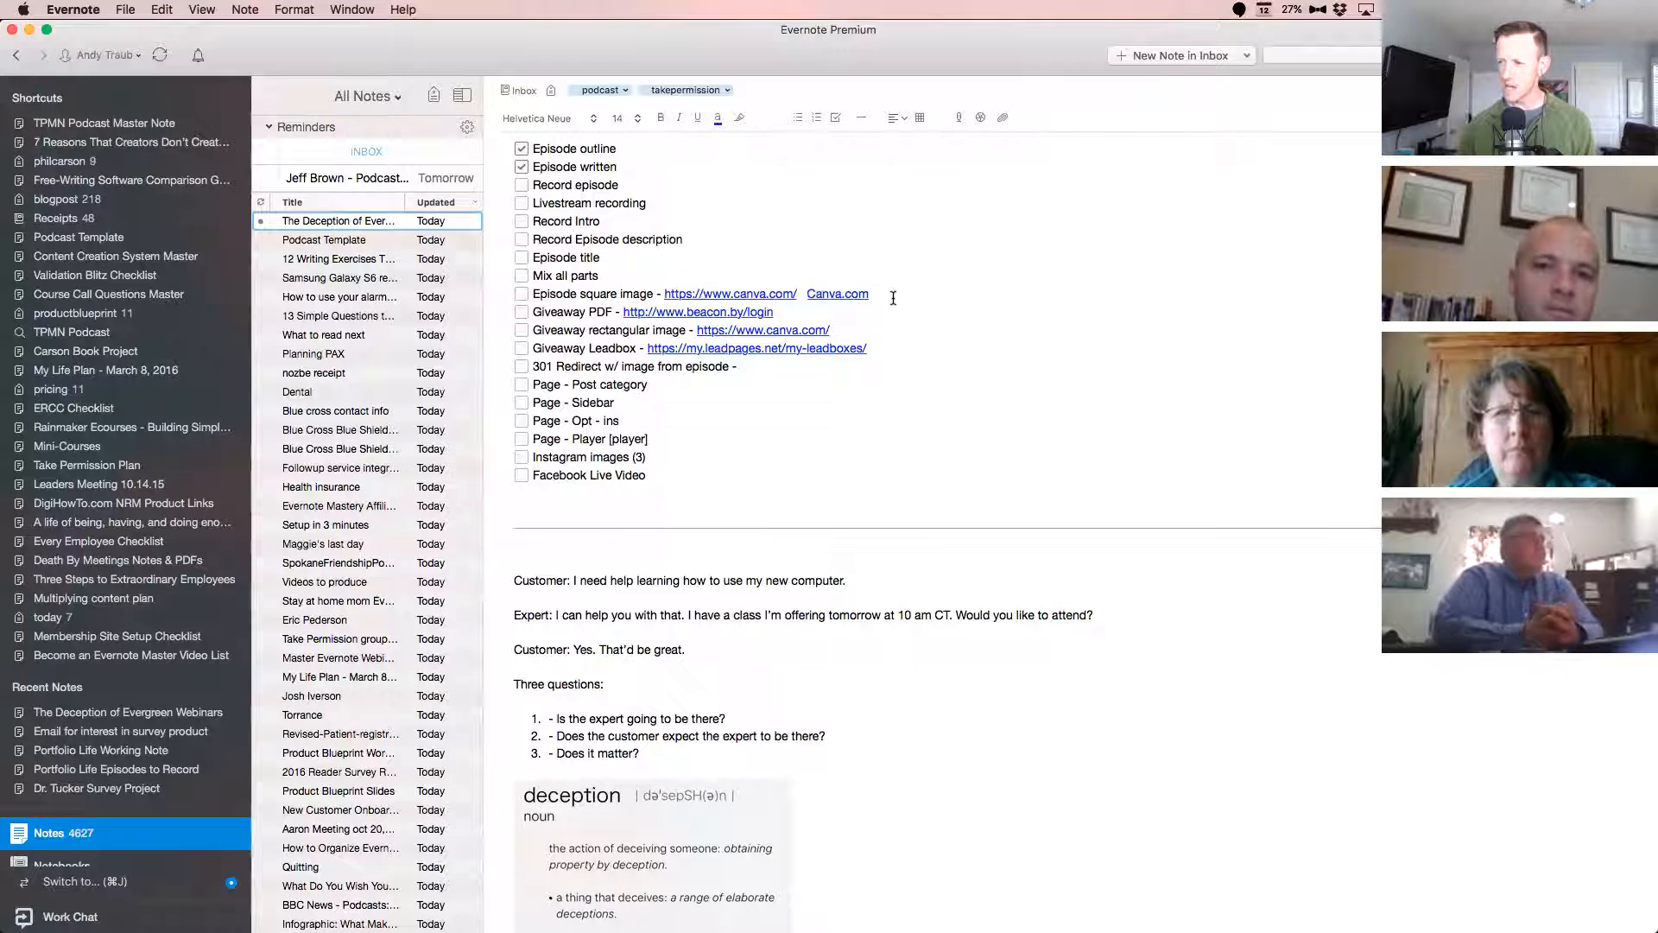
{"action": "left_click_drag", "start_coordinate": [893, 298], "coordinate": [770, 313]}
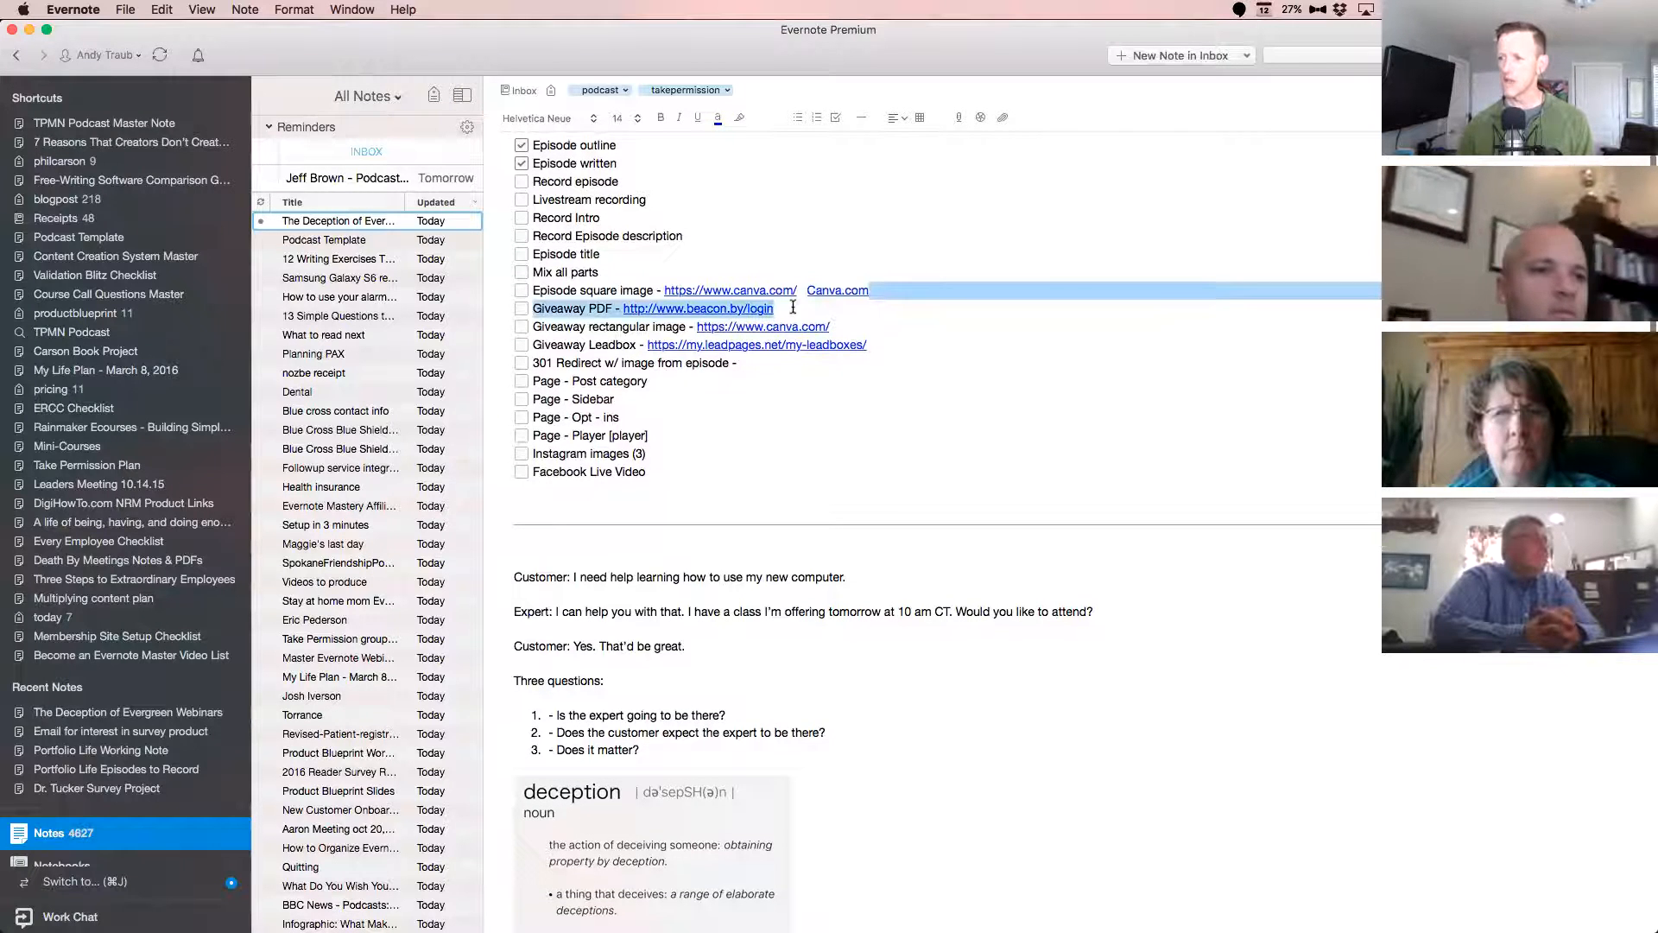
{"action": "left_click", "coordinate": [914, 305]}
Open the Beacon link of the "Giveaway PDF" item, continue to the dashboard and browse the list of eBooks.
{"action": "scroll", "coordinate": [928, 304], "scroll_direction": "down", "scroll_amount": 1}
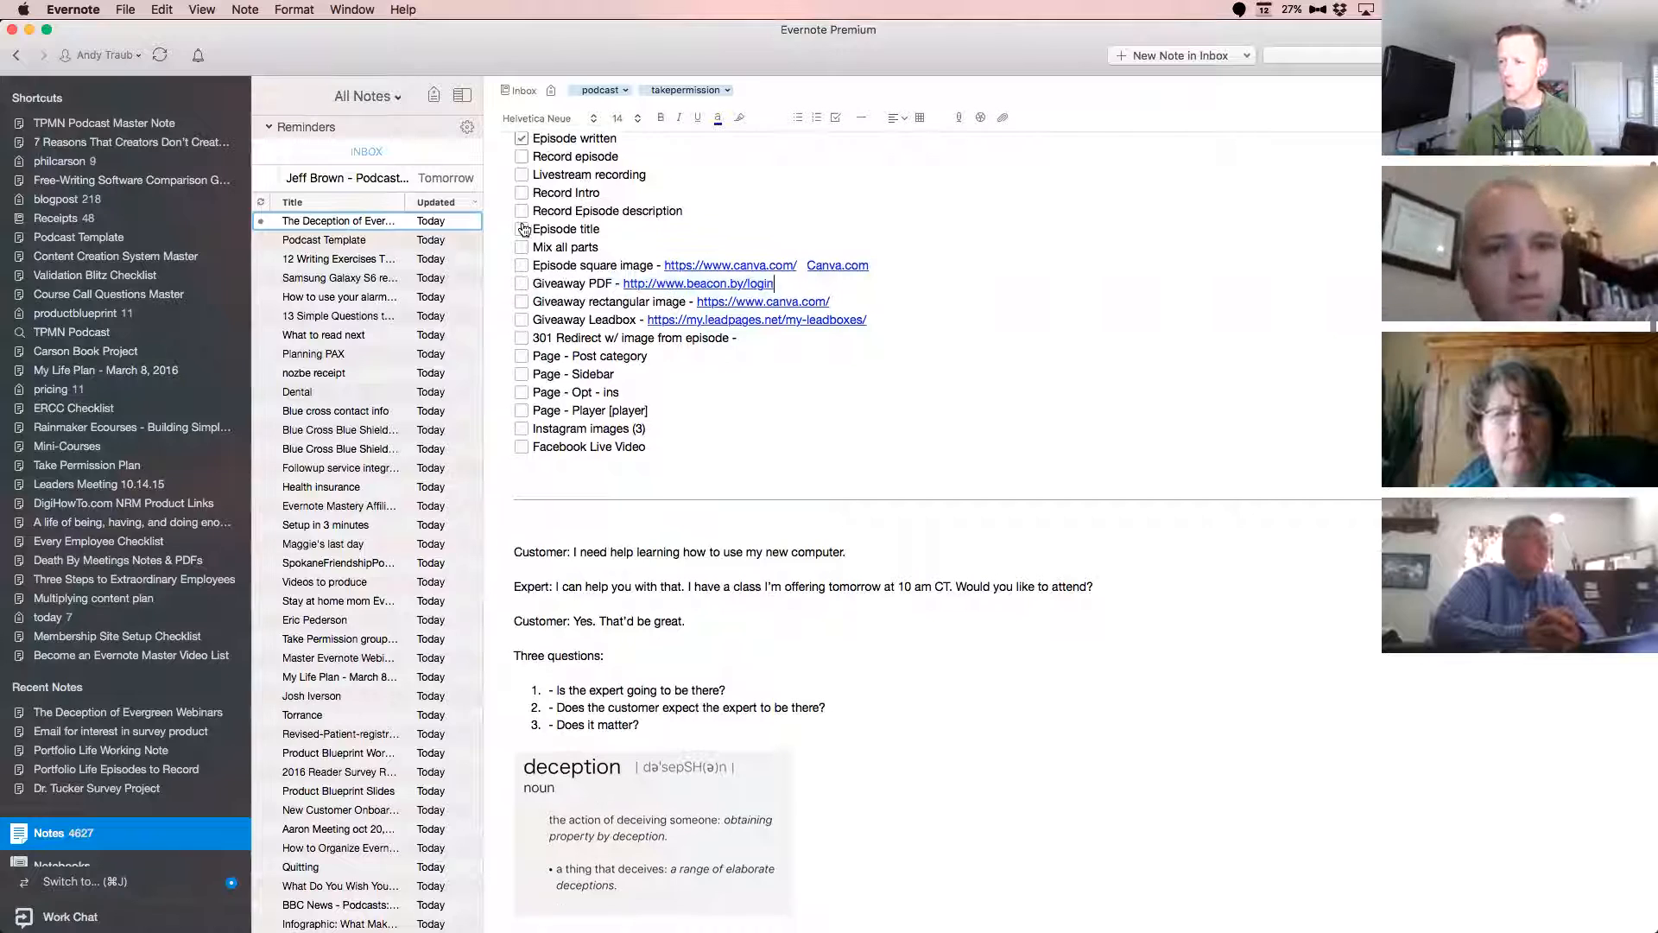
{"action": "left_click", "coordinate": [714, 287]}
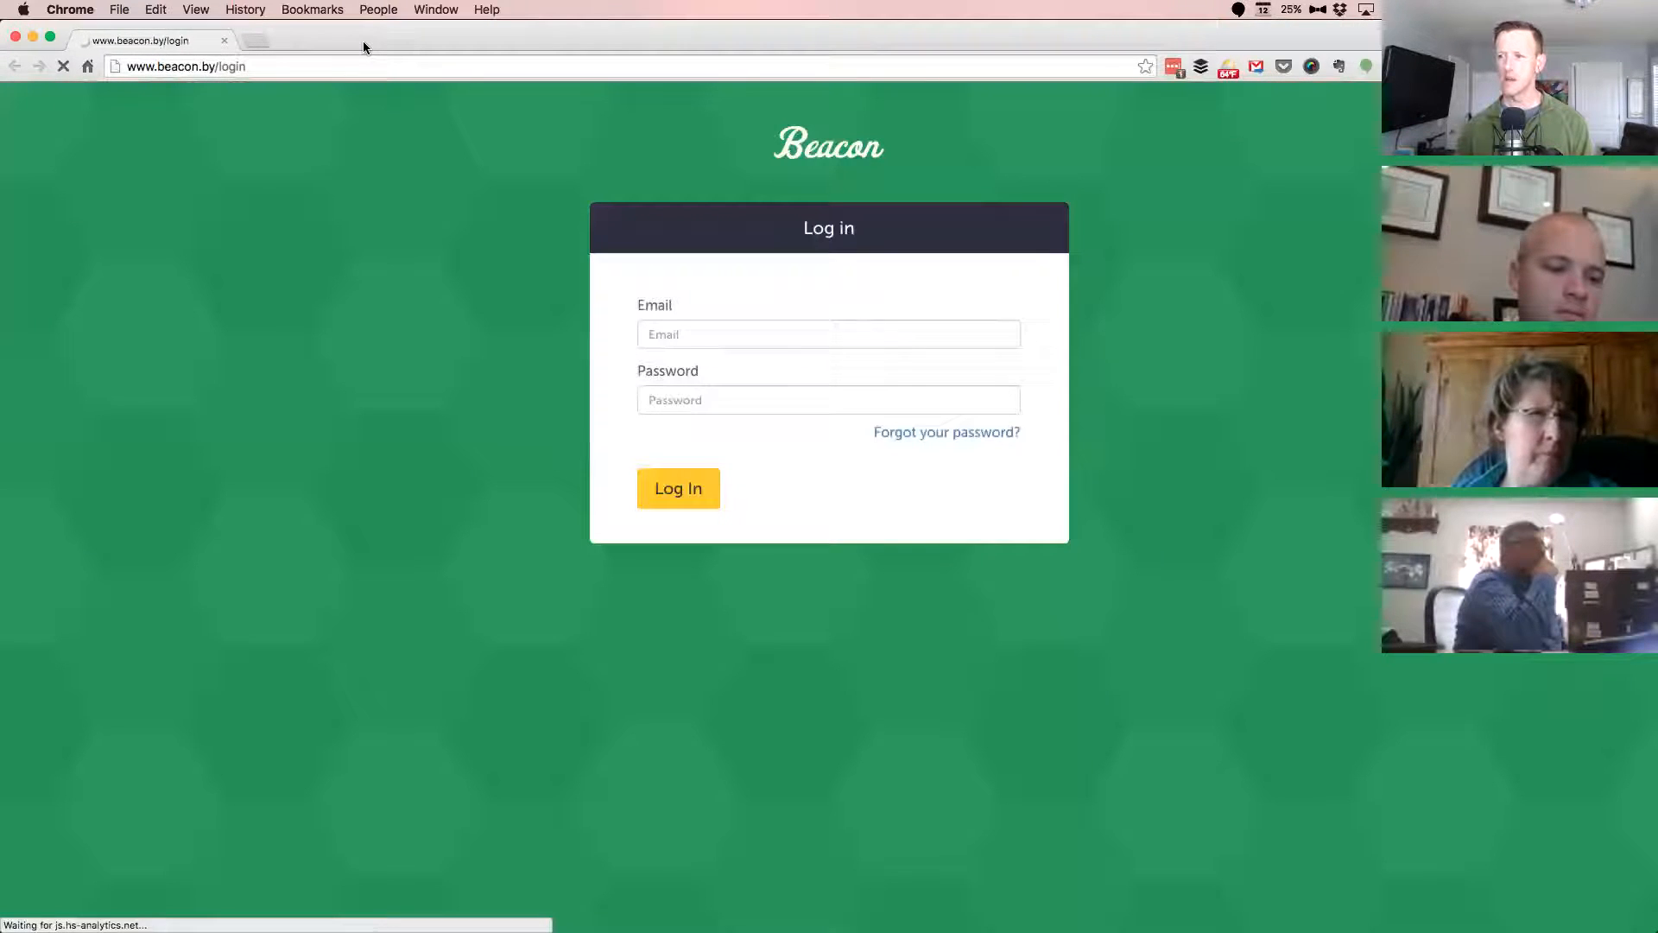
{"action": "left_click", "coordinate": [672, 494]}
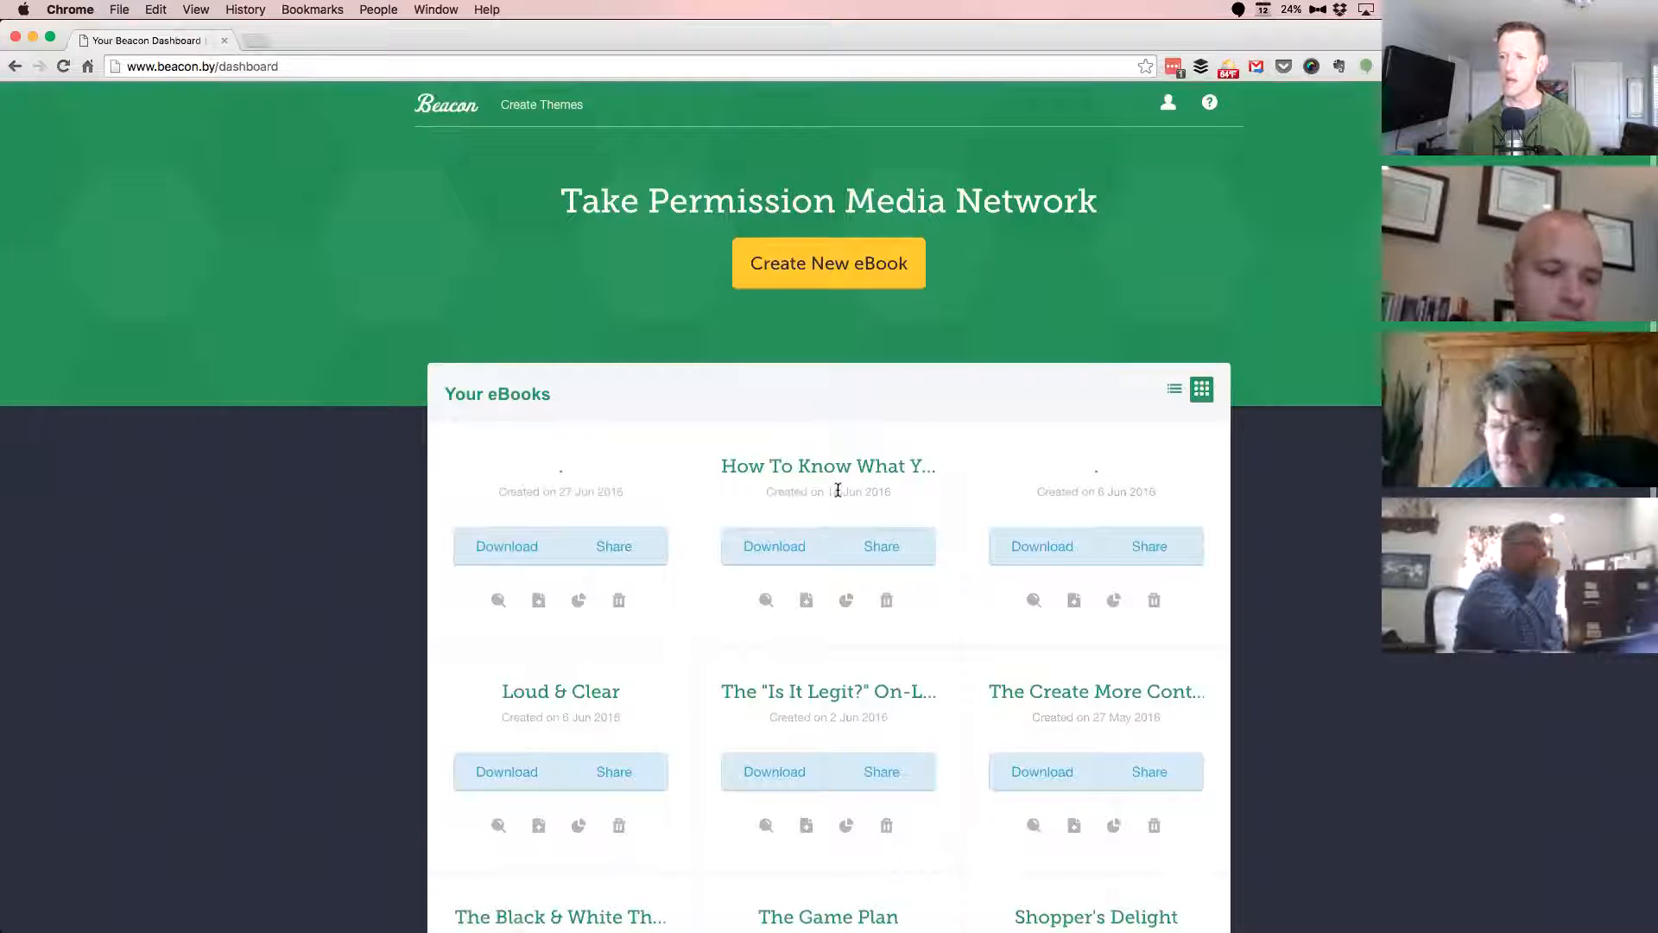
{"action": "scroll", "coordinate": [833, 470], "scroll_direction": "down", "scroll_amount": 3}
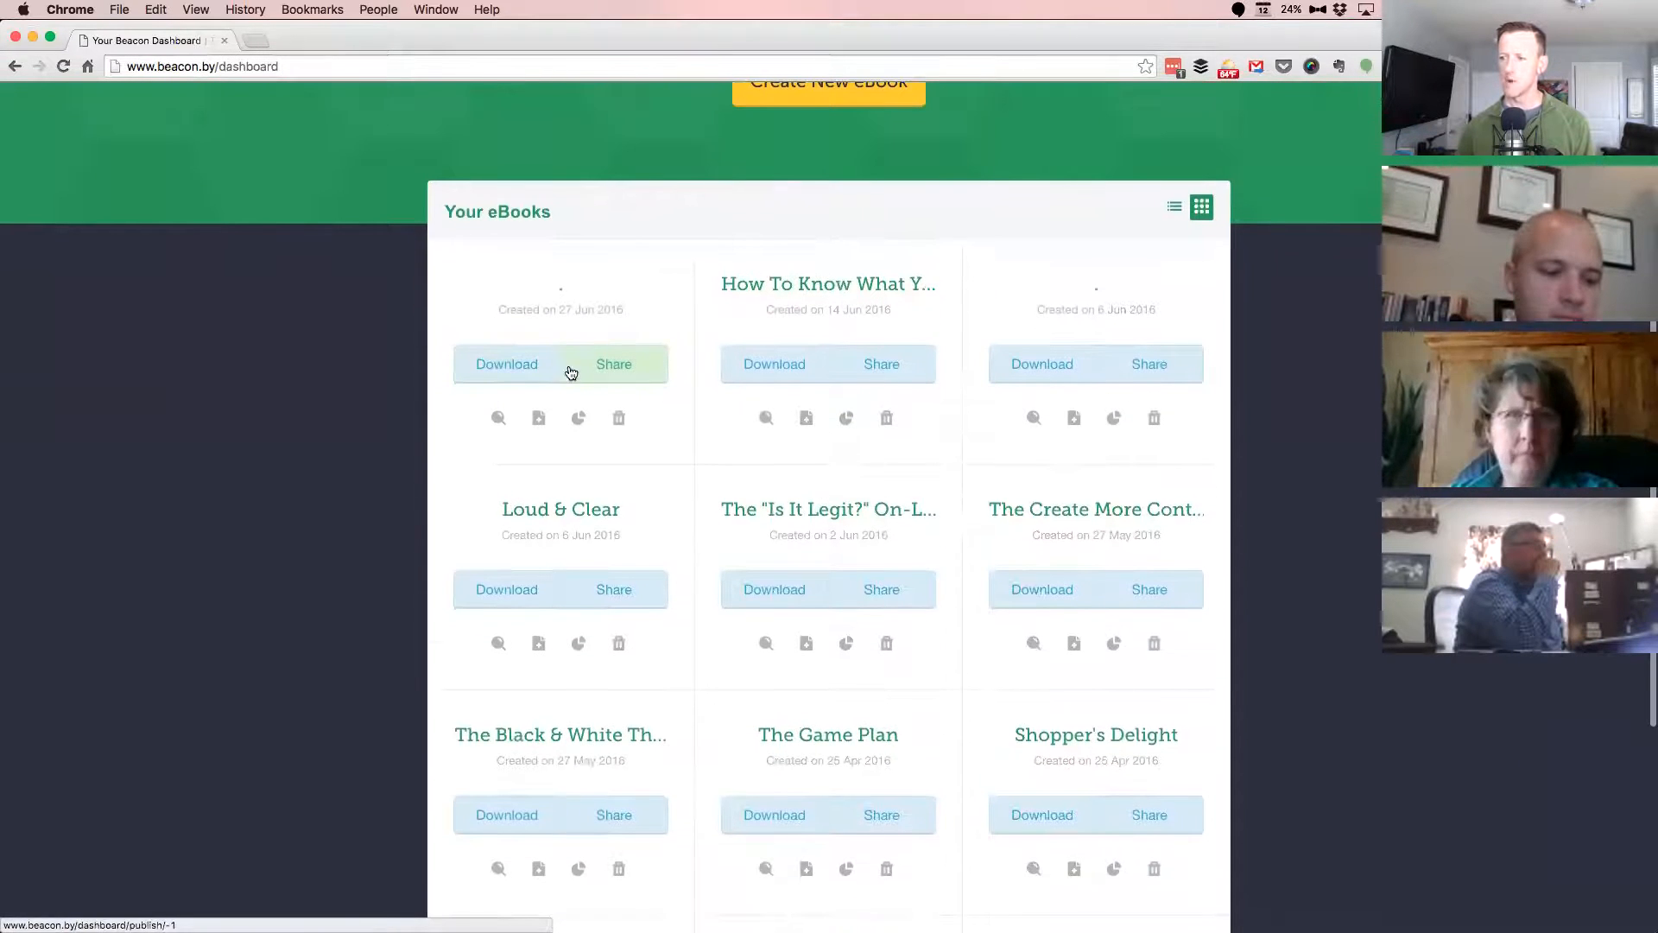
Open the eBook created on 27 Jun 2016, view its "What Is A Mastermind?" page and return to the Evernote note.
{"action": "left_click", "coordinate": [560, 291]}
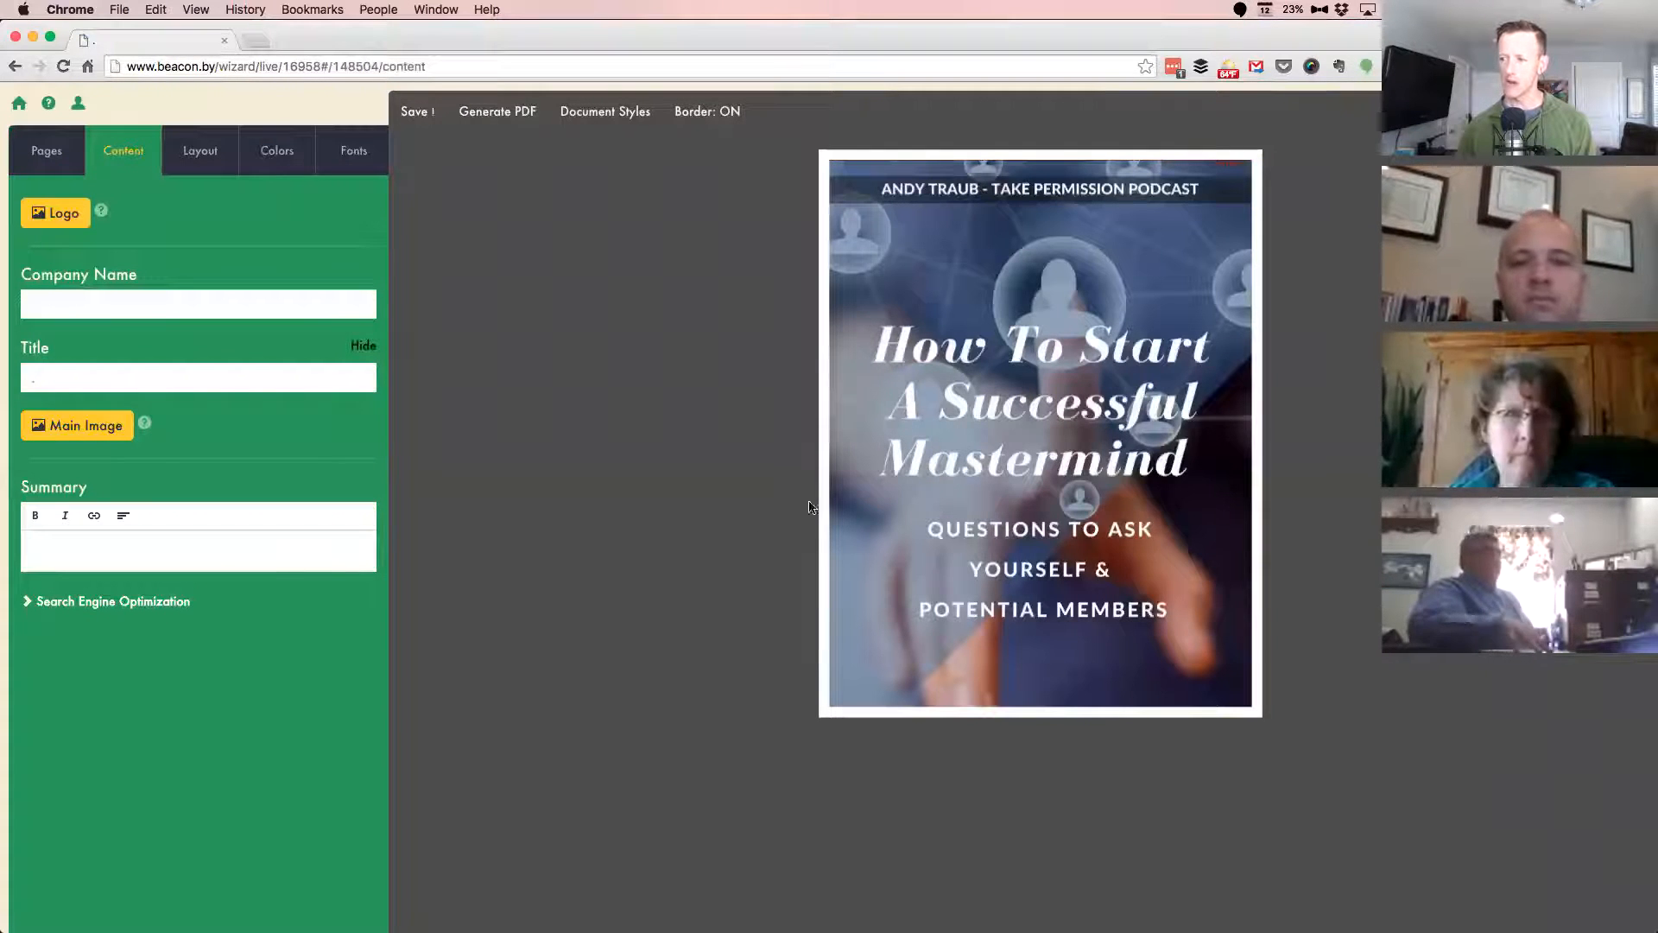
{"action": "left_click", "coordinate": [48, 154]}
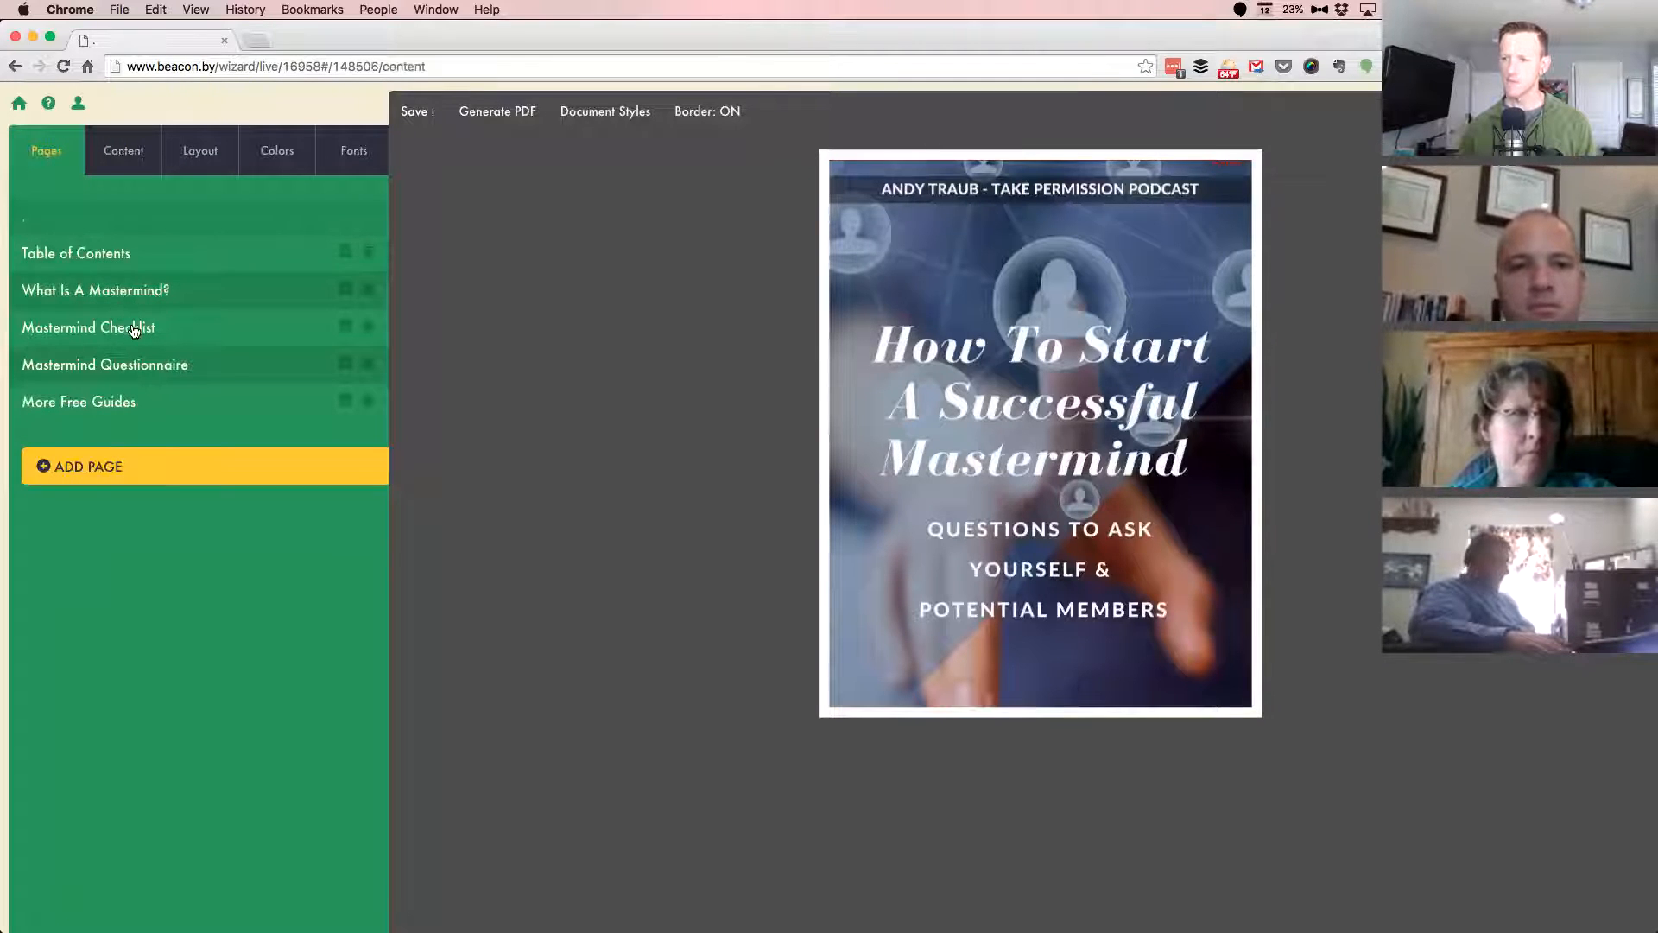
{"action": "left_click", "coordinate": [129, 330]}
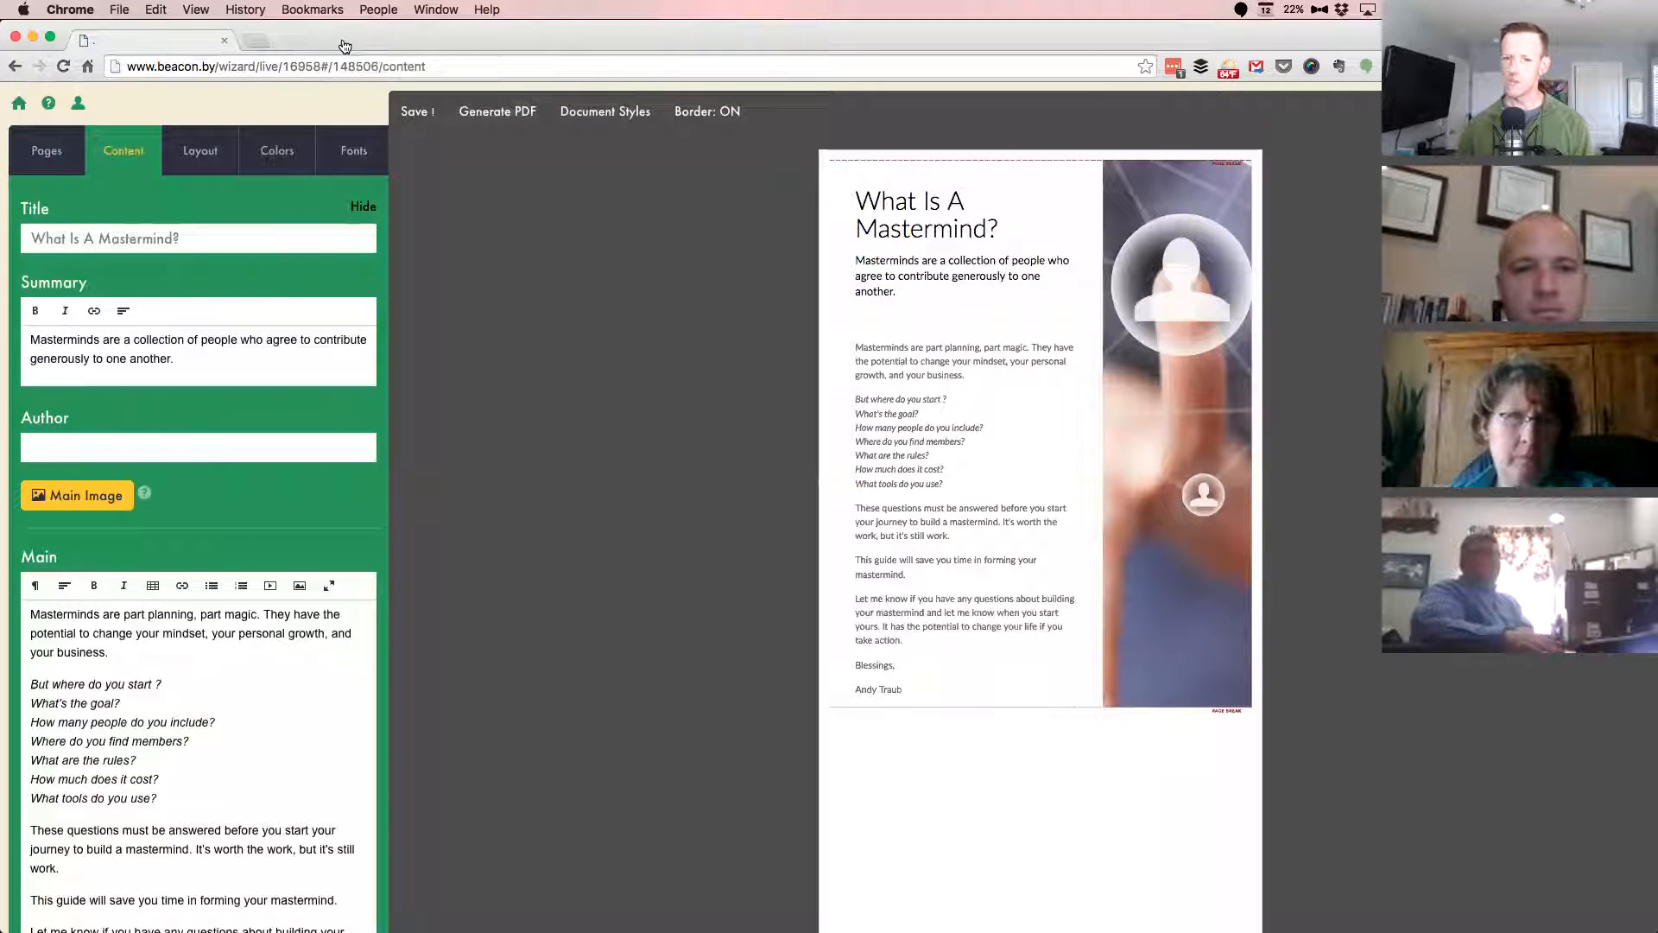
{"action": "key", "text": "super+Tab"}
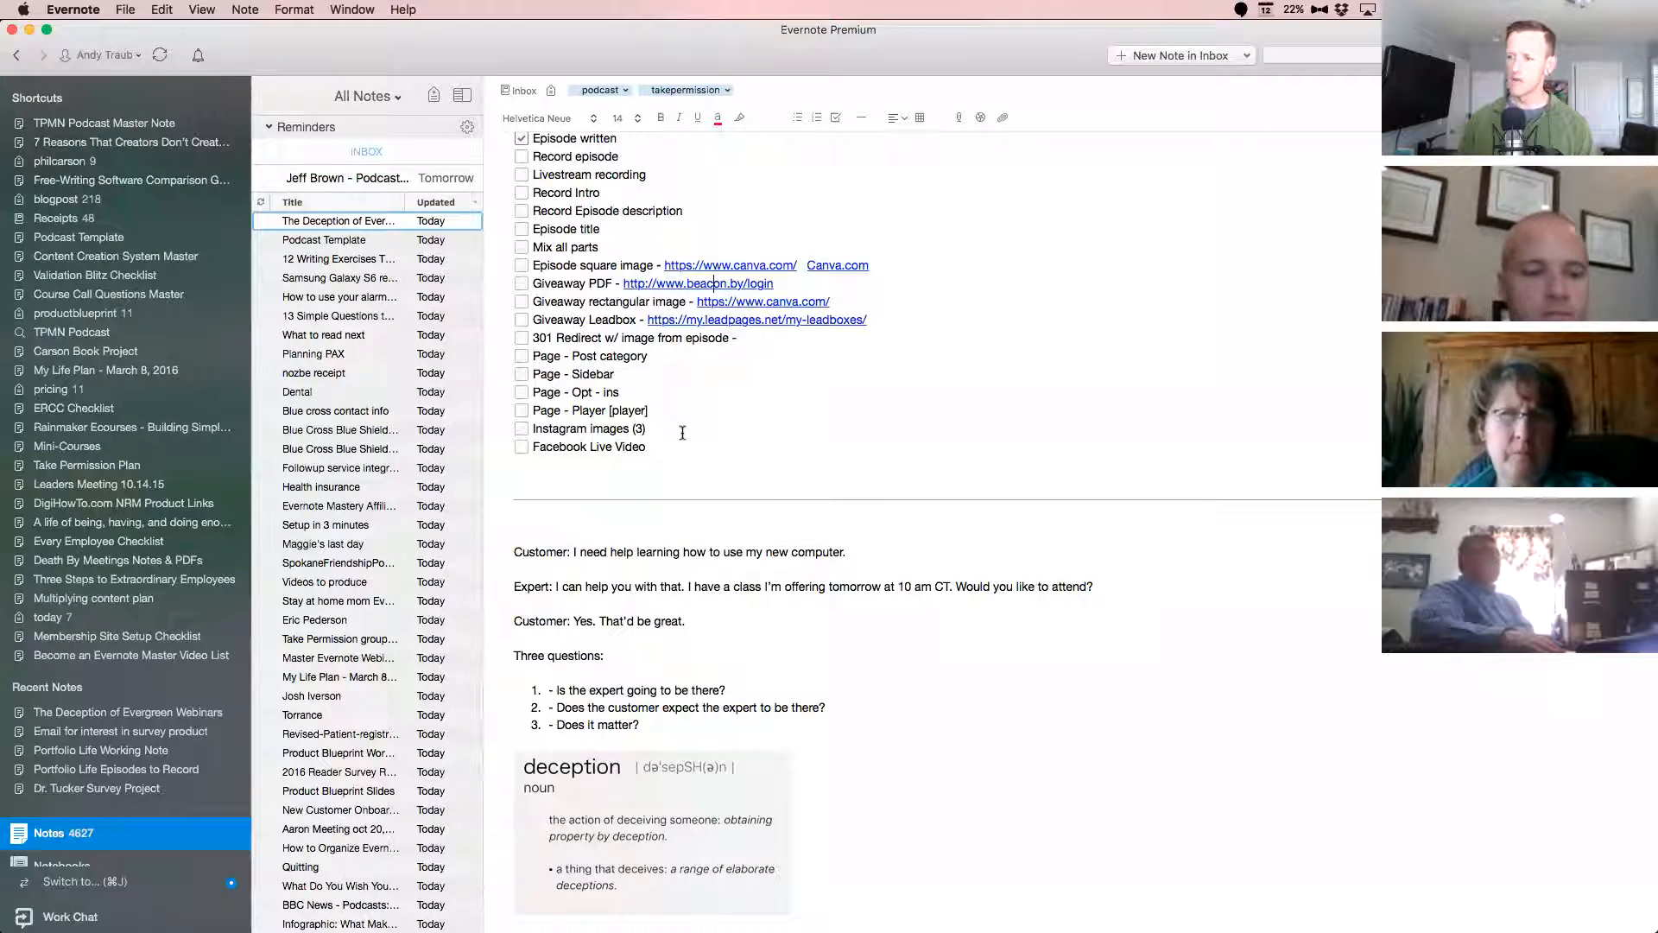
Try to add a new to-do line below the "Facebook Live Video" checklist item.
{"action": "key", "text": "Return"}
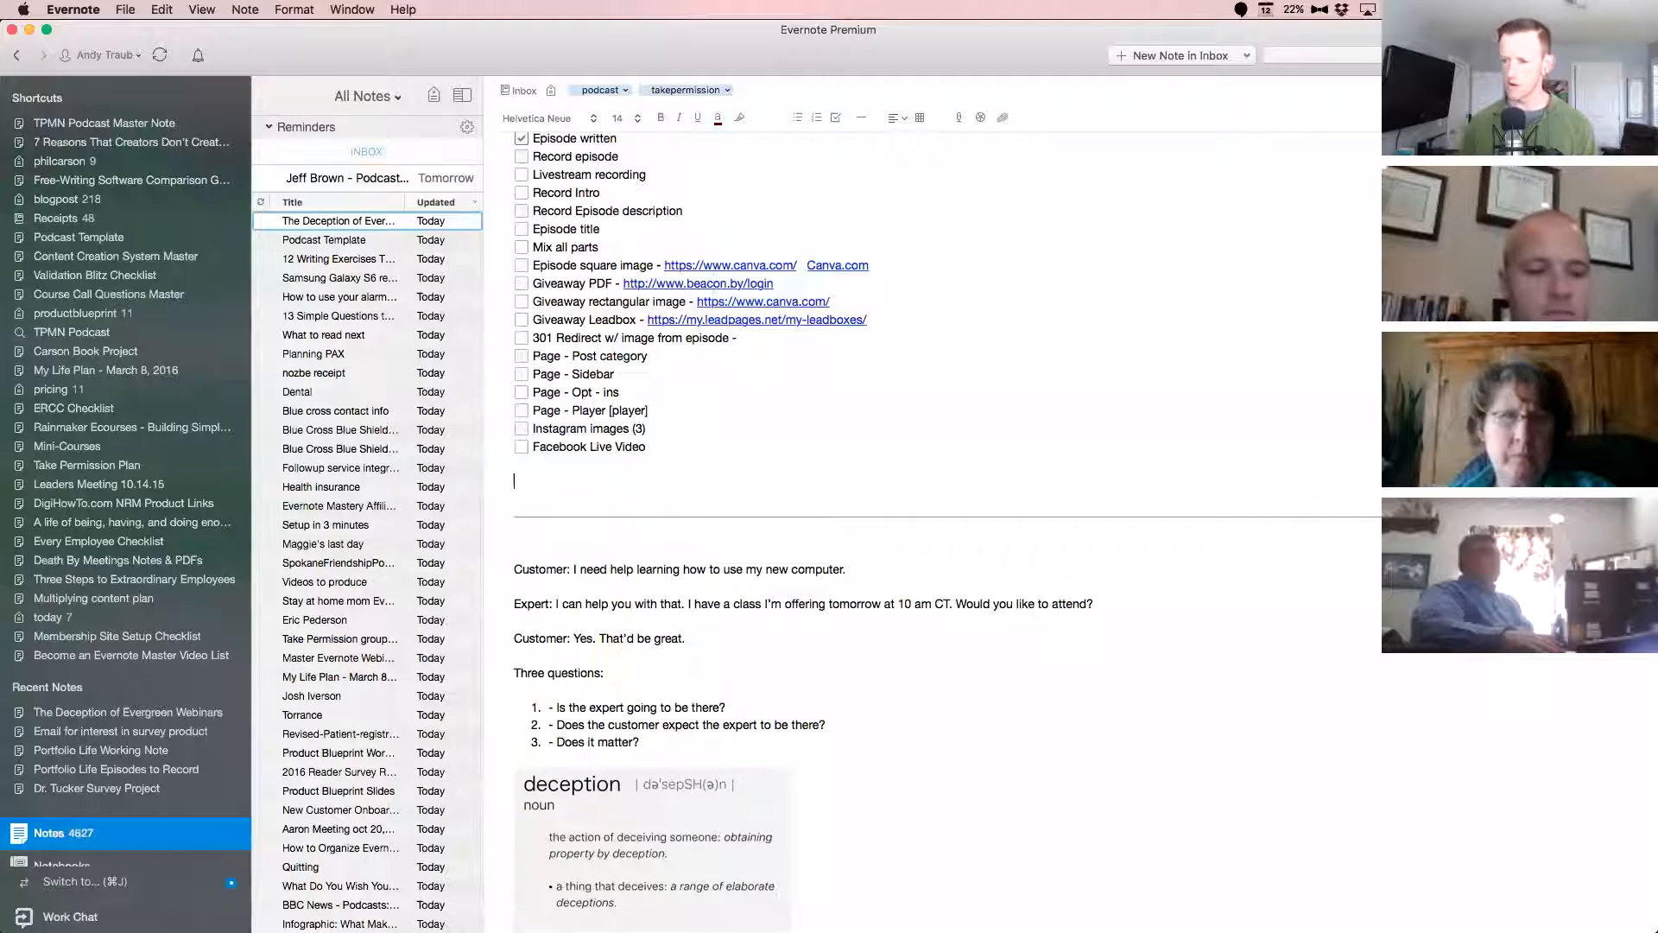
{"action": "left_click", "coordinate": [835, 117]}
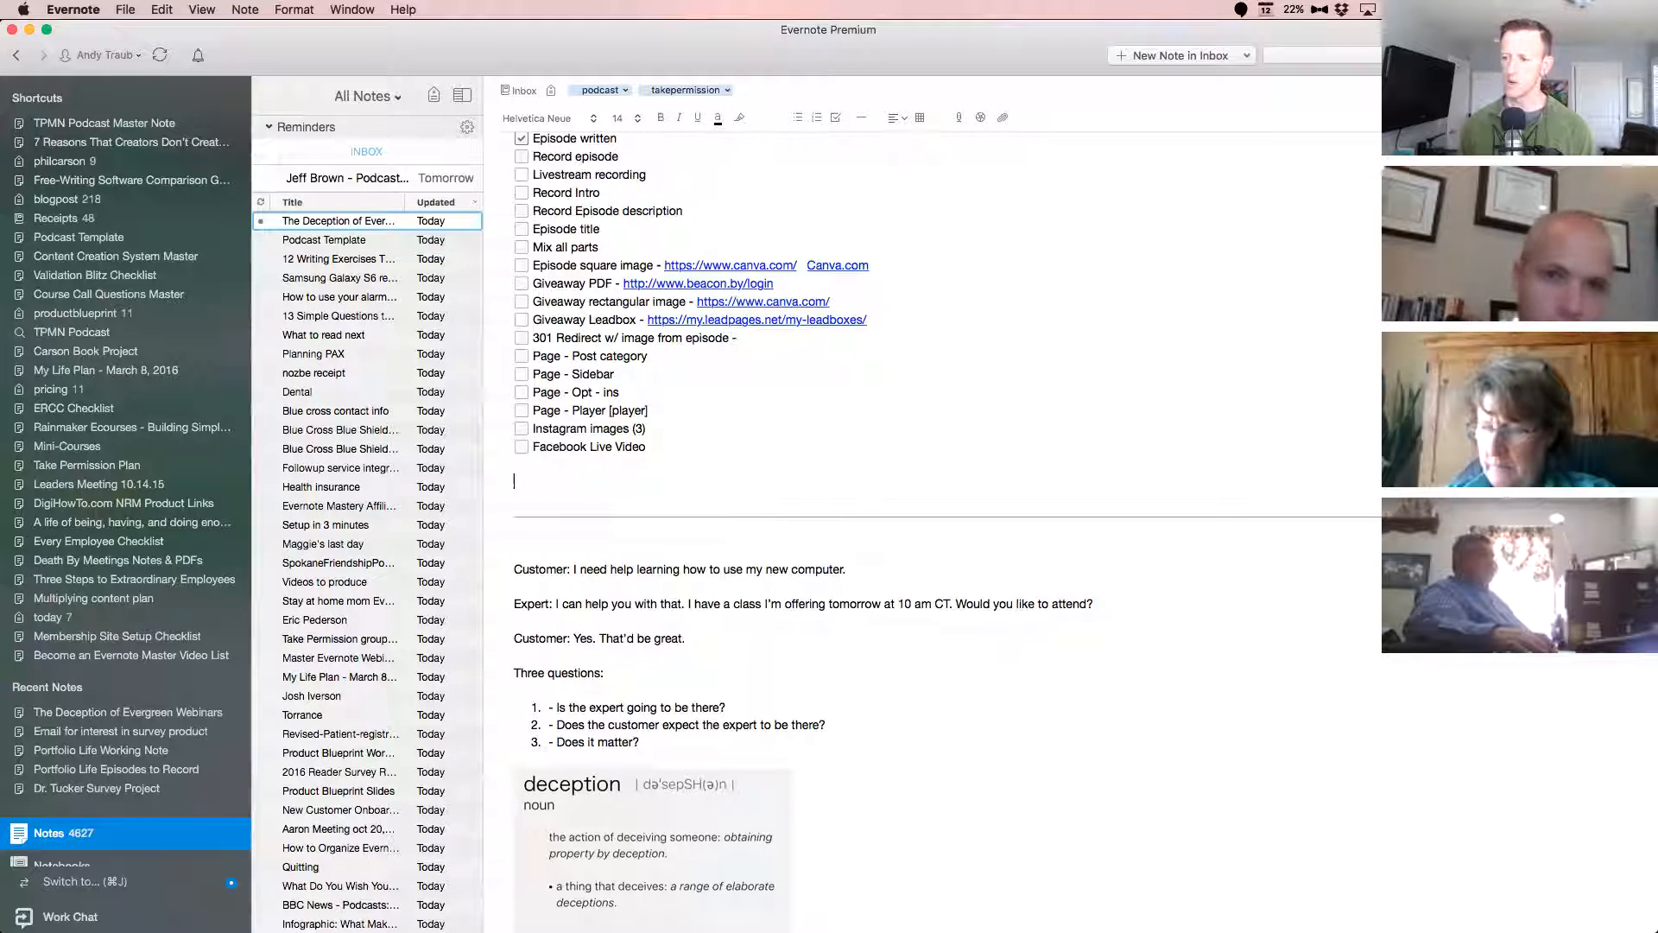
{"action": "key", "text": "BackSpace"}
Add the episode number "007 - " in front of the note title "The Deception of Evergreen Webinars".
{"action": "scroll", "coordinate": [829, 392], "scroll_direction": "up", "scroll_amount": 2}
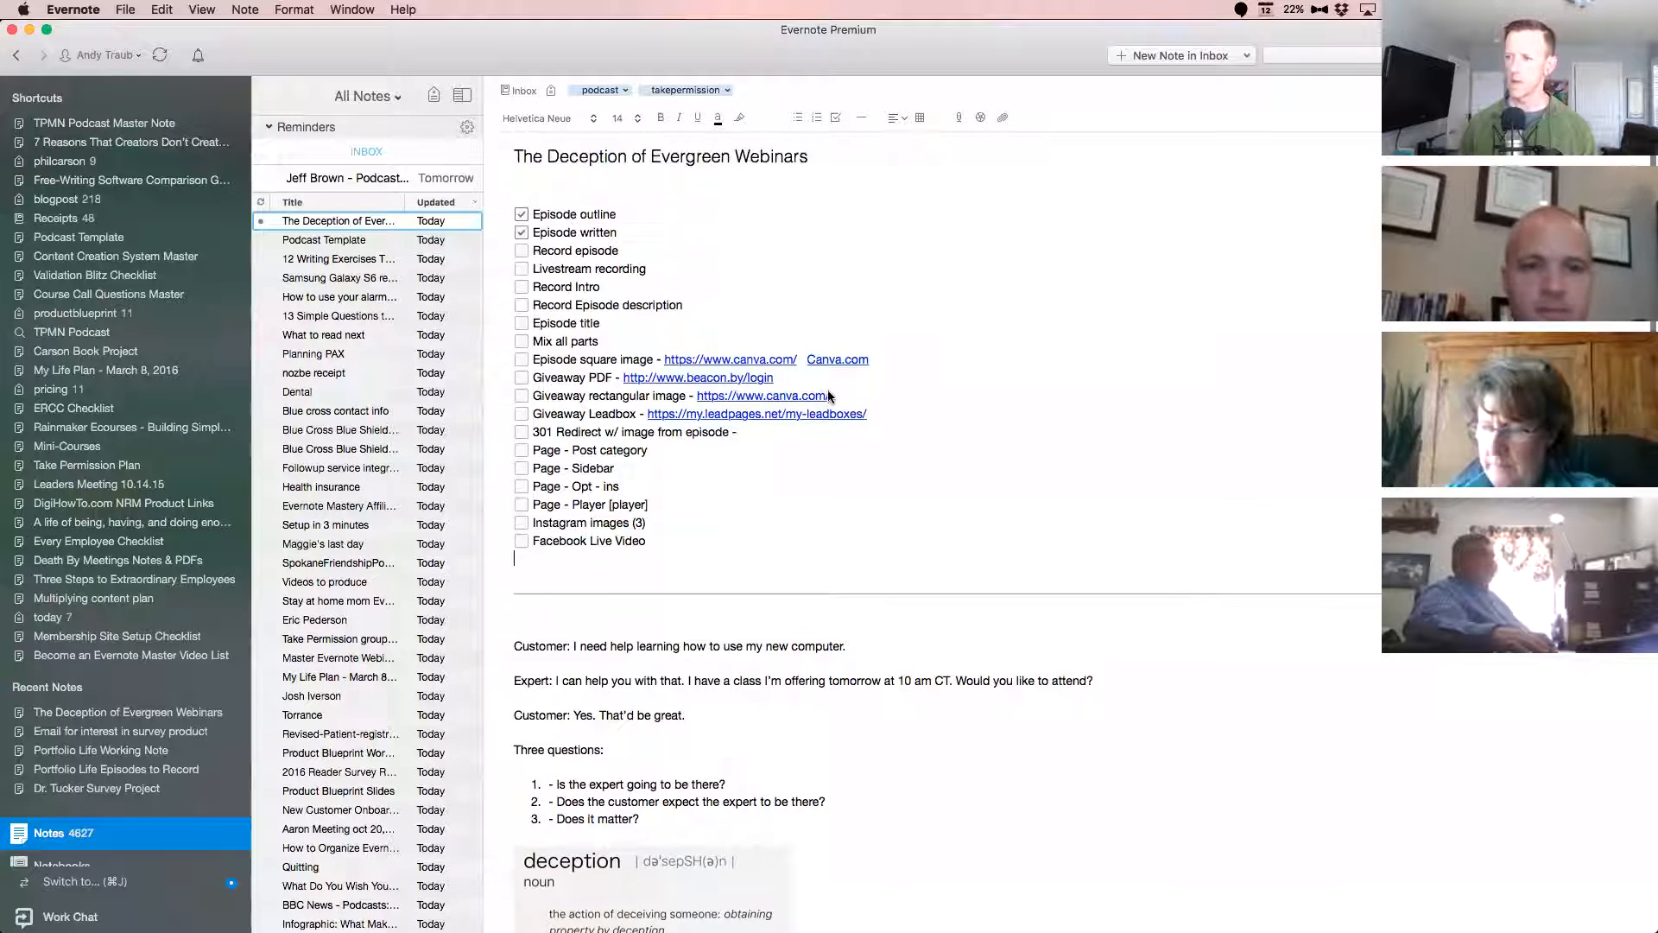
{"action": "left_click", "coordinate": [515, 155]}
{"action": "type", "text": "007 "}
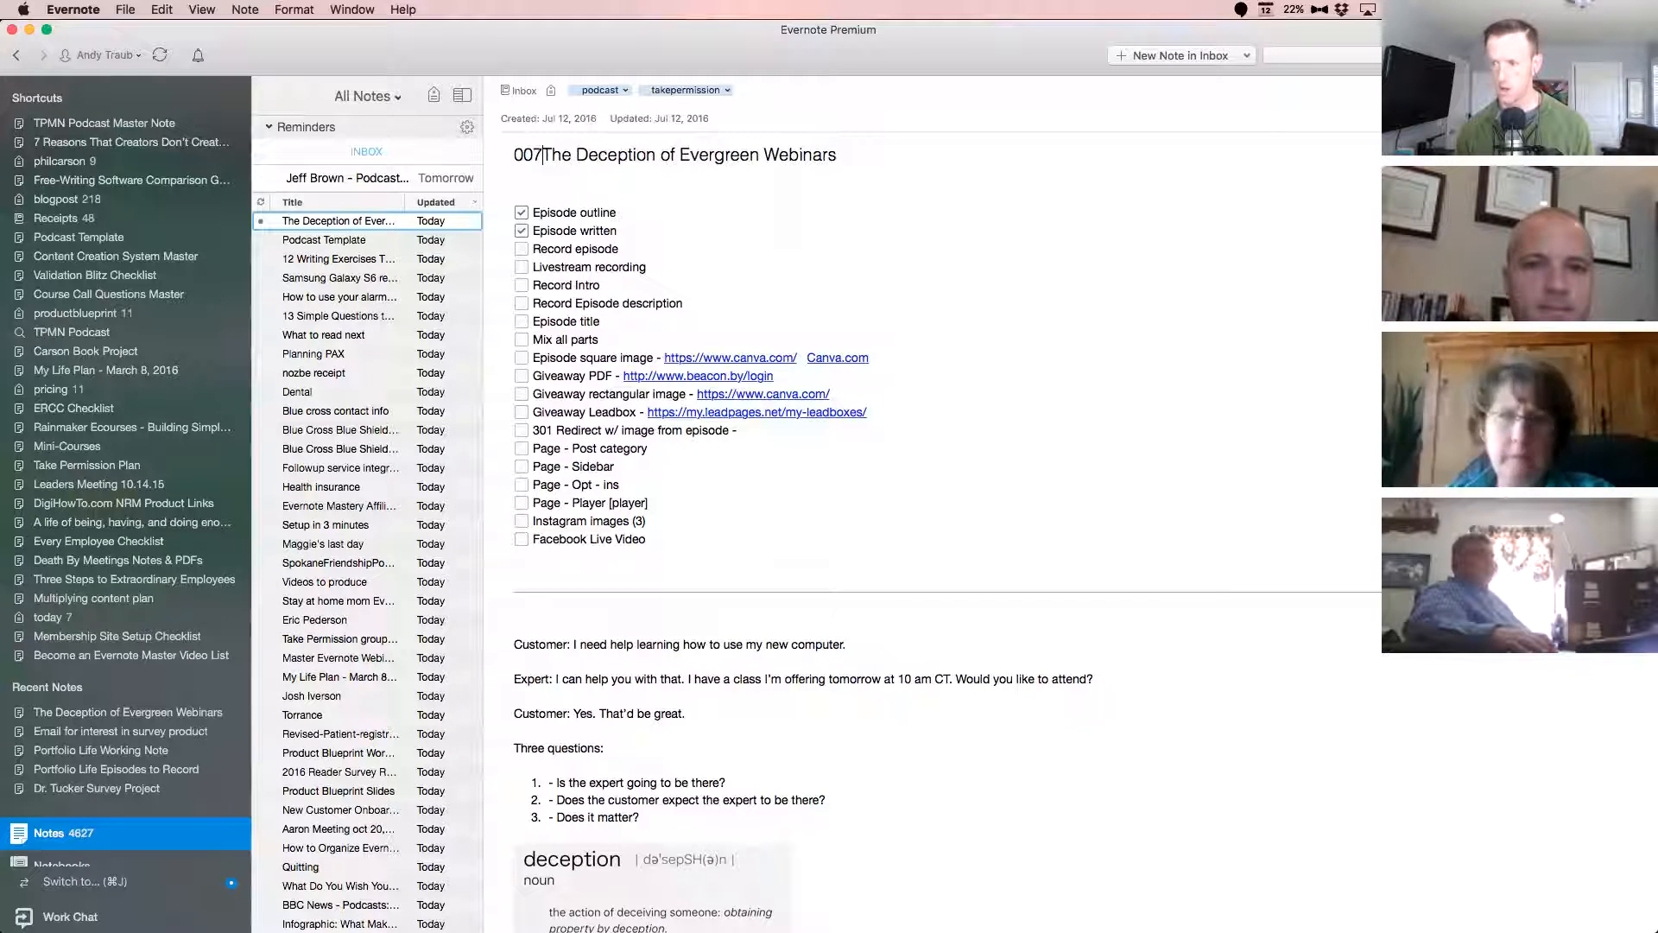
{"action": "type", "text": "- "}
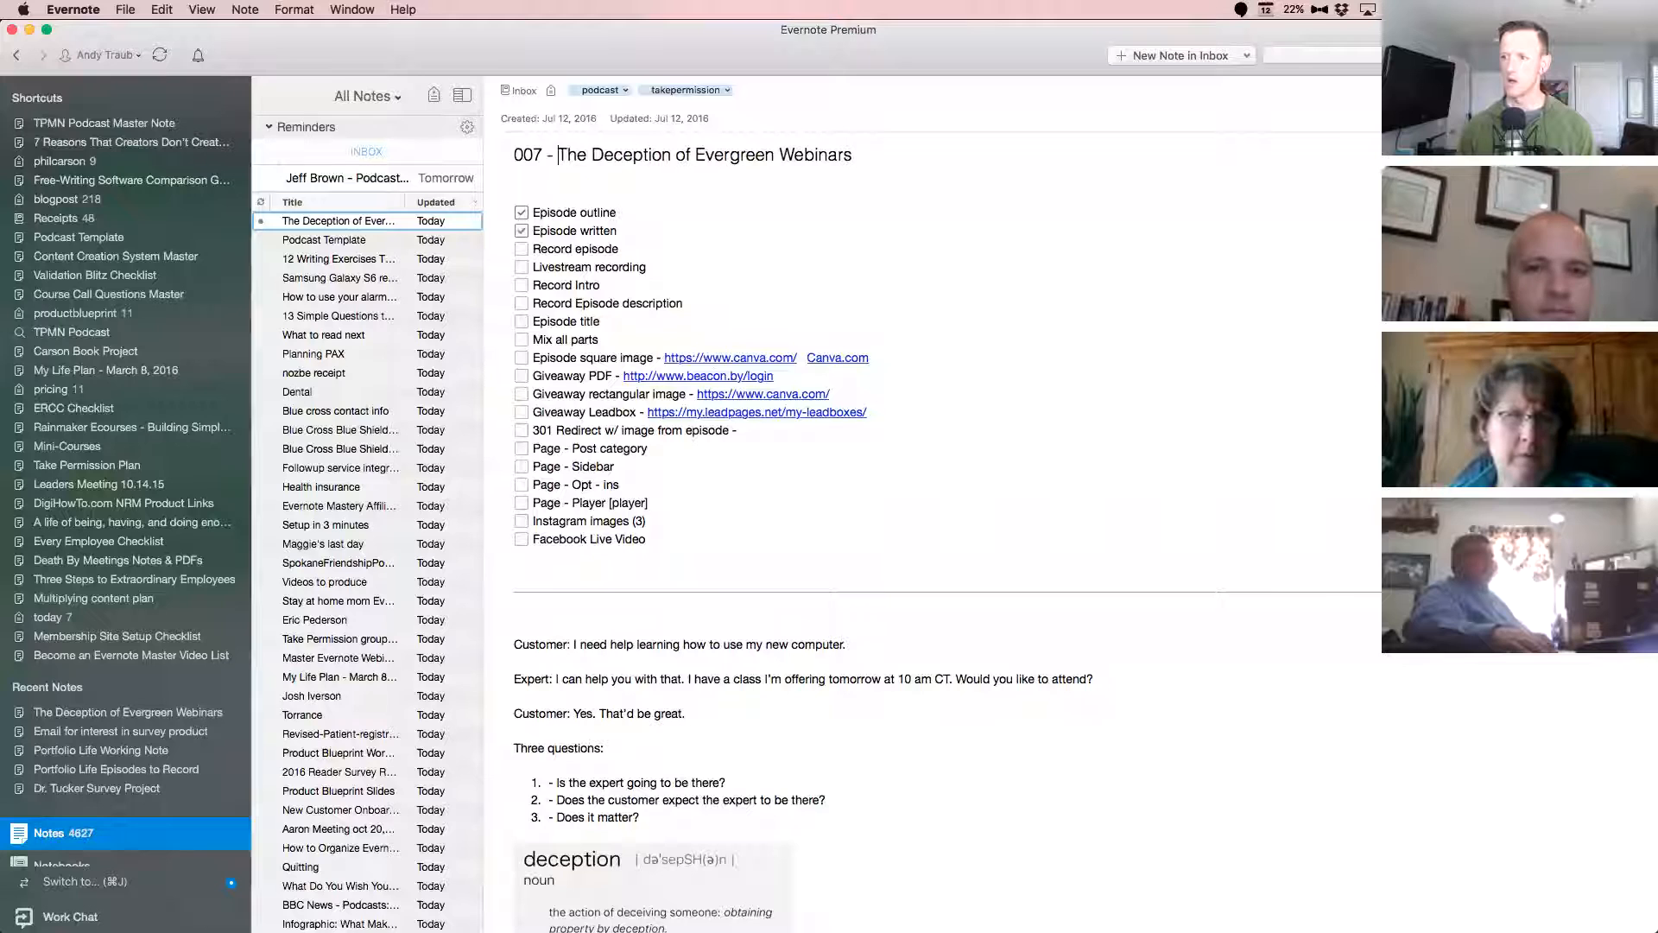
{"action": "type", "text": "http://TakePermission.com/"}
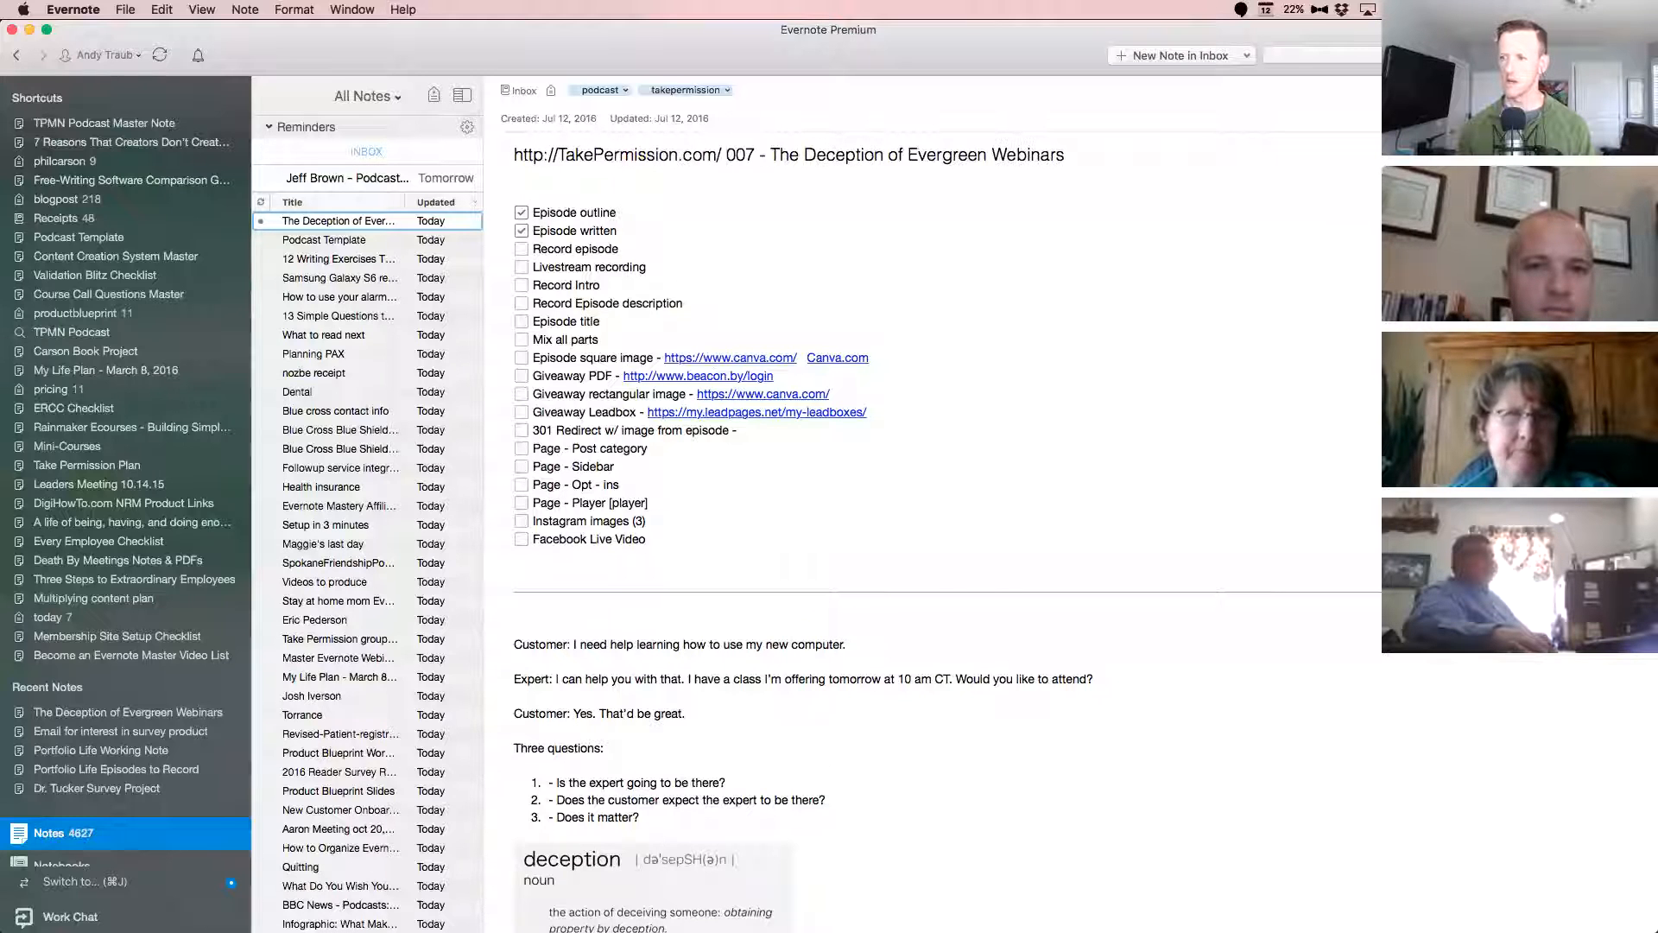
{"action": "key", "text": "shift+super+Left"}
{"action": "key", "text": "BackSpace"}
{"action": "type", "text": "TPMN"}
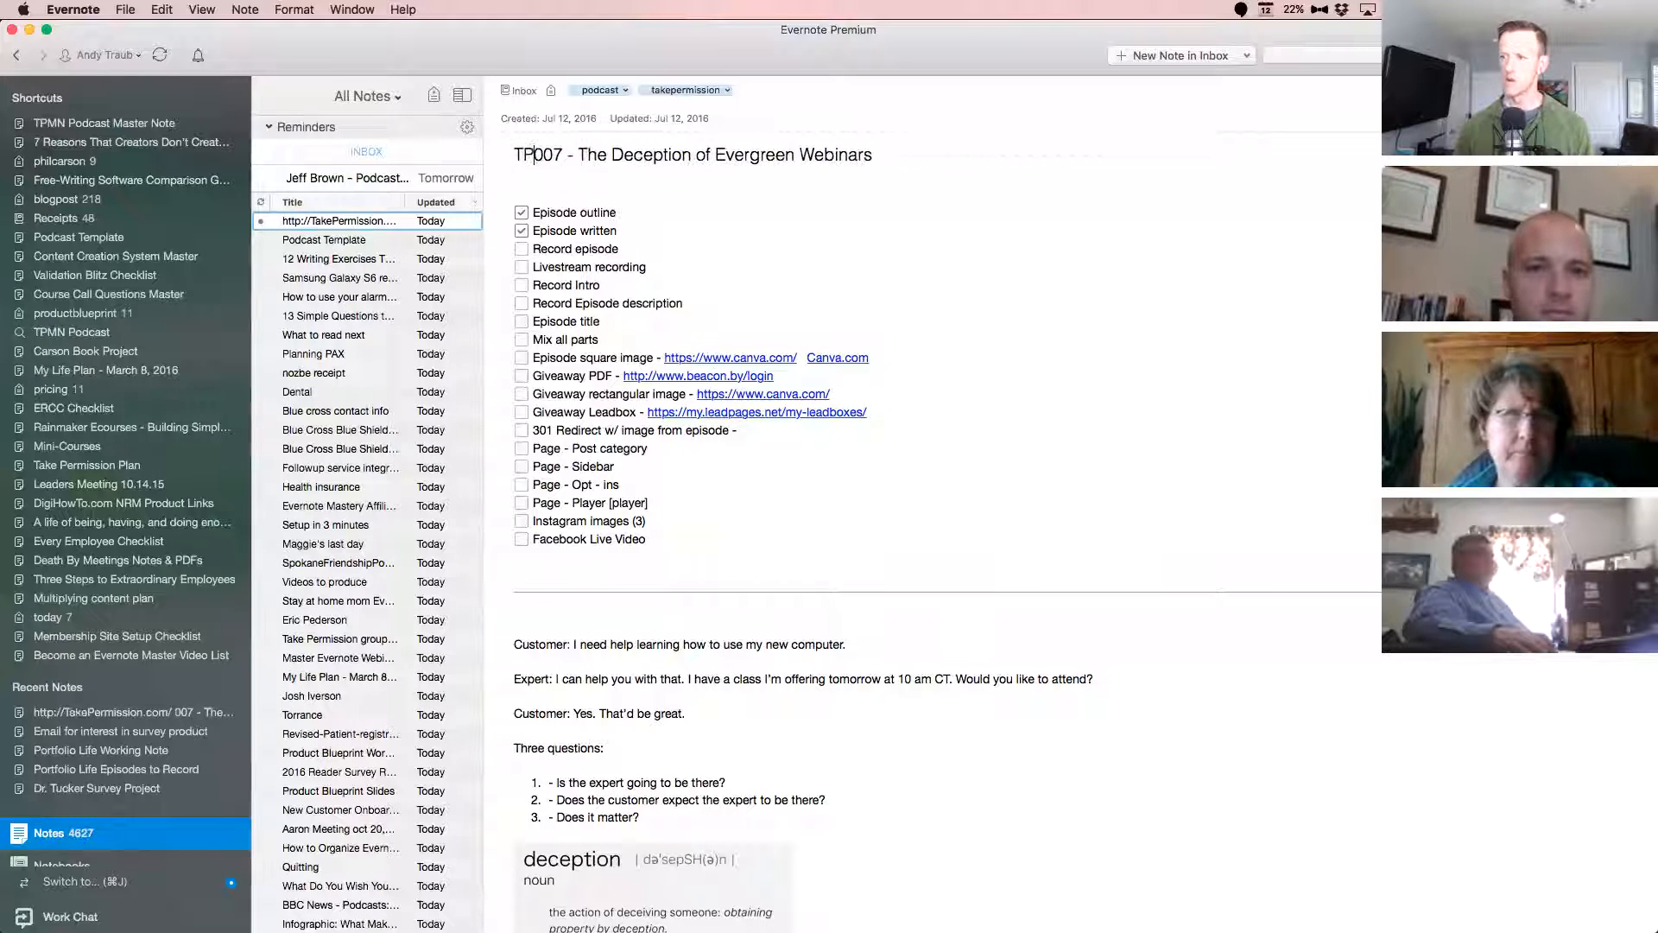
{"action": "key", "text": "super+z"}
{"action": "key", "text": "super+z"}
Change the note title to "Take Permission Podcast - 007 - The Deception of Evergreen Webinars".
{"action": "type", "text": "Podcast -"}
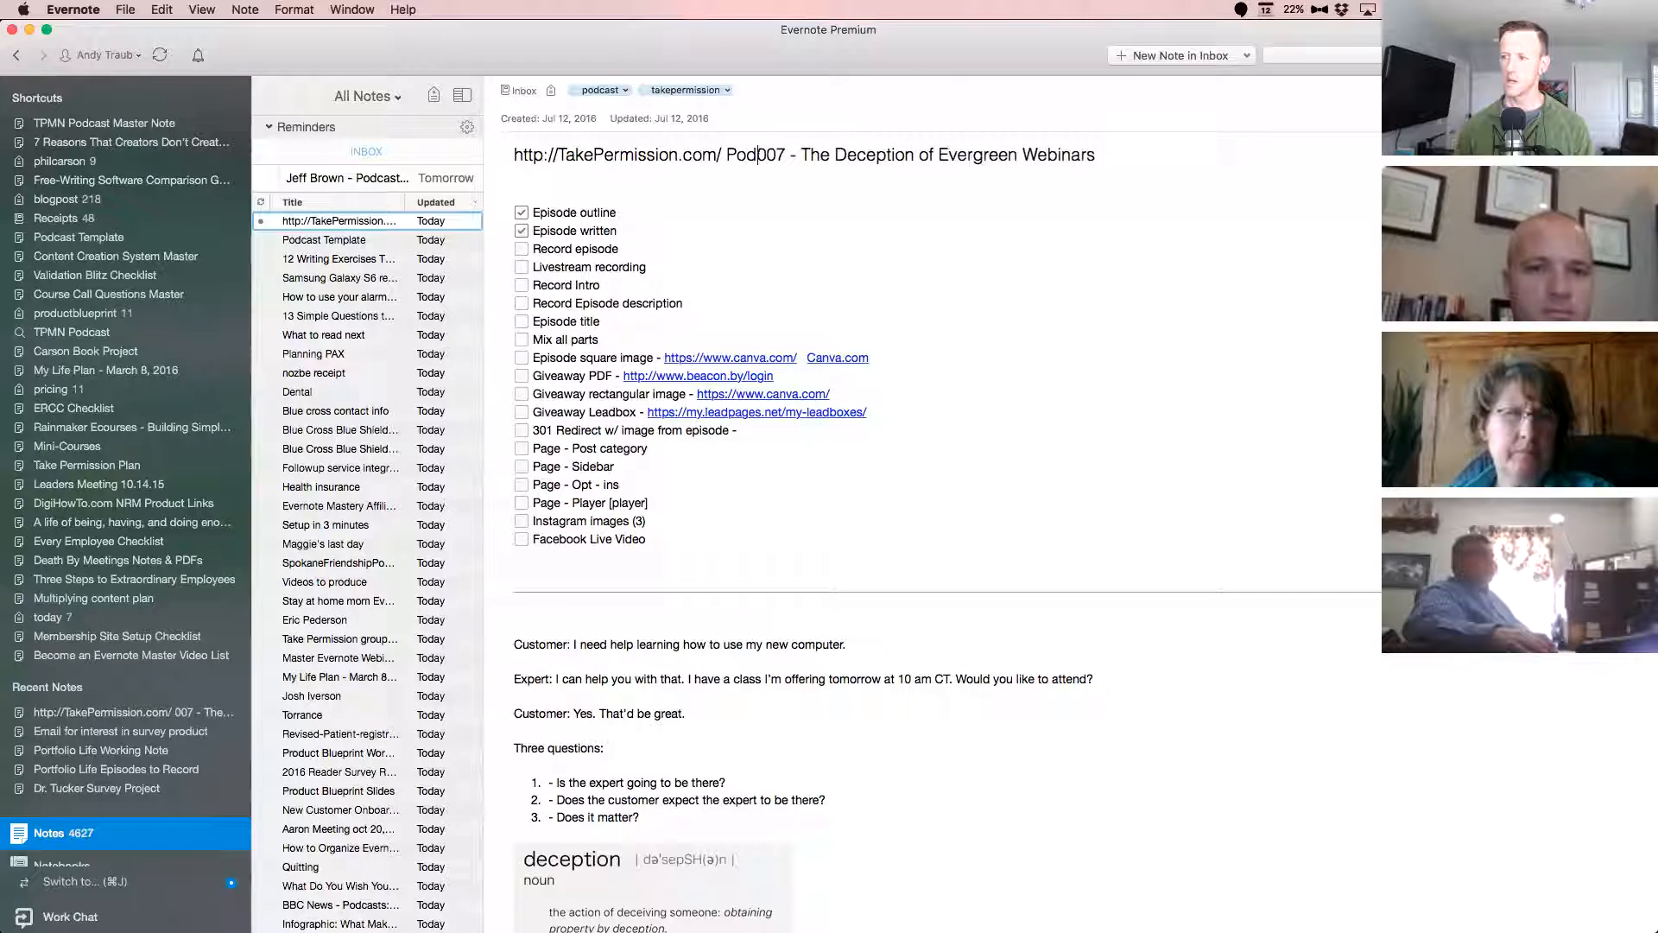
{"action": "key", "text": "Delete"}
{"action": "key", "text": "Delete"}
{"action": "key", "text": "Delete"}
{"action": "key", "text": "Delete"}
{"action": "key", "text": "Delete"}
{"action": "key", "text": "Delete"}
{"action": "key", "text": "Delete"}
{"action": "key", "text": "Delete"}
{"action": "key", "text": "Delete"}
{"action": "key", "text": "Delete"}
{"action": "key", "text": "Delete"}
{"action": "key", "text": "Delete"}
{"action": "key", "text": "Delete"}
{"action": "key", "text": "Delete"}
{"action": "key", "text": "Delete"}
{"action": "key", "text": "Delete"}
{"action": "key", "text": "Delete"}
{"action": "key", "text": "Delete"}
{"action": "key", "text": "Delete"}
{"action": "key", "text": "Delete"}
{"action": "key", "text": "Delete"}
{"action": "key", "text": "Delete"}
{"action": "key", "text": "Delete"}
{"action": "key", "text": "Delete"}
{"action": "key", "text": "Delete"}
{"action": "key", "text": "Delete"}
{"action": "key", "text": "Delete"}
{"action": "type", "text": "T"}
{"action": "key", "text": "BackSpace"}
{"action": "type", "text": "Take Permission"}
{"action": "left_click", "coordinate": [731, 289]}
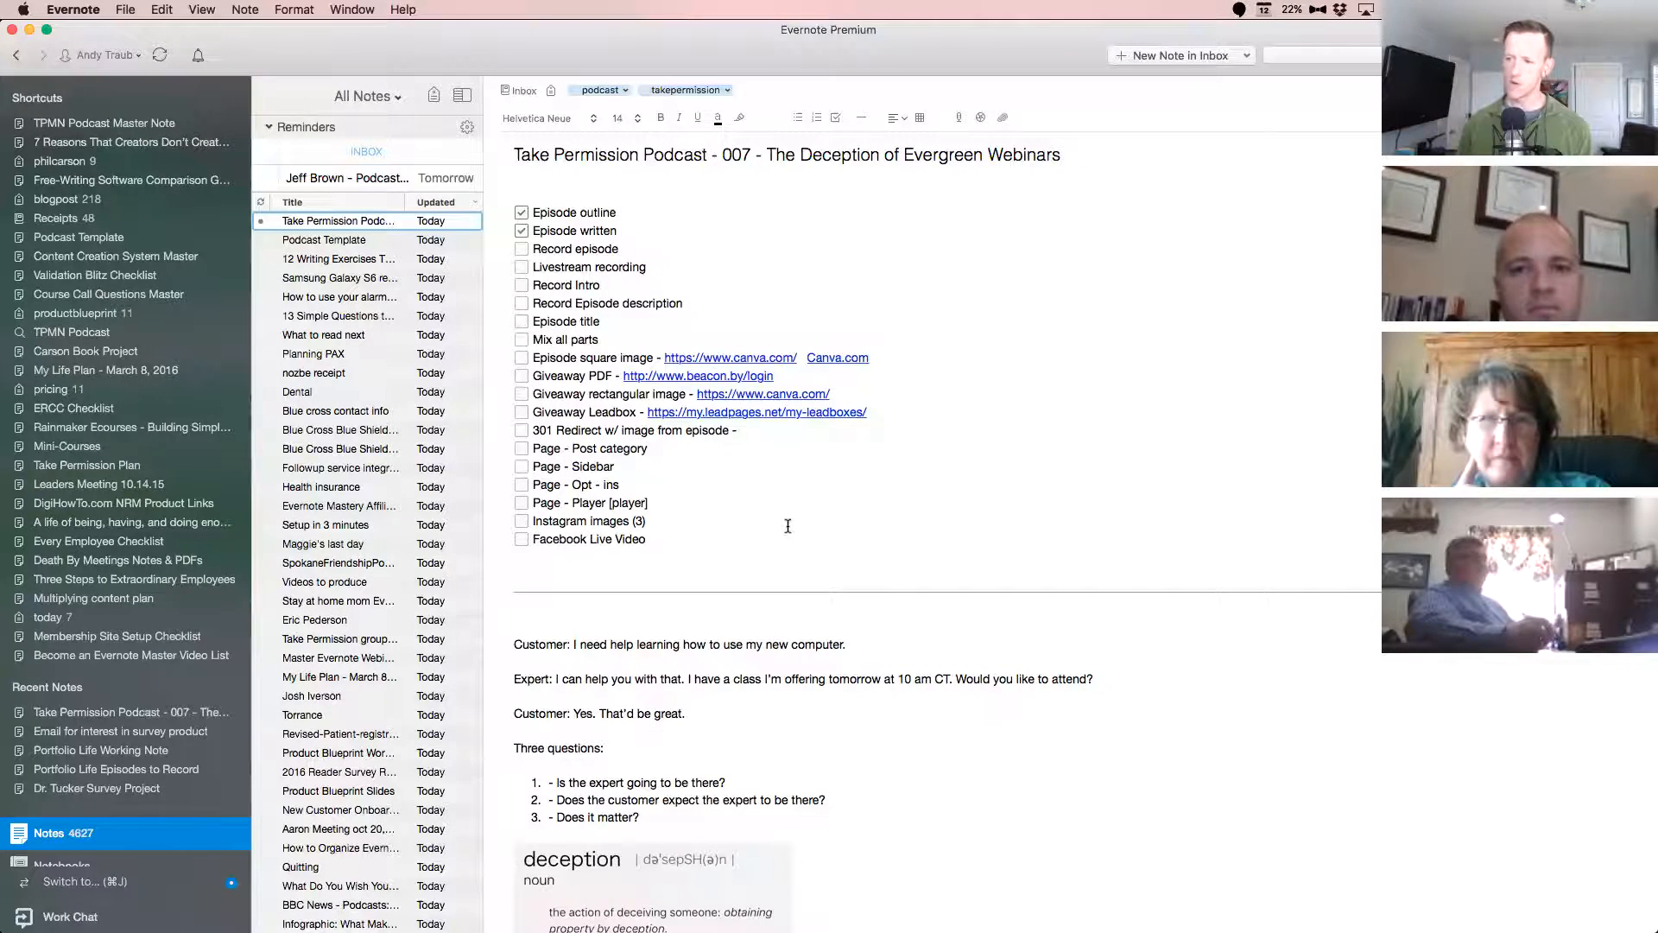
Skim the rest of the episode note, then find and view the note "006 - How can I combine several email accounts into one?".
{"action": "scroll", "coordinate": [788, 526], "scroll_direction": "down", "scroll_amount": 15}
{"action": "scroll", "coordinate": [924, 534], "scroll_direction": "down", "scroll_amount": 15}
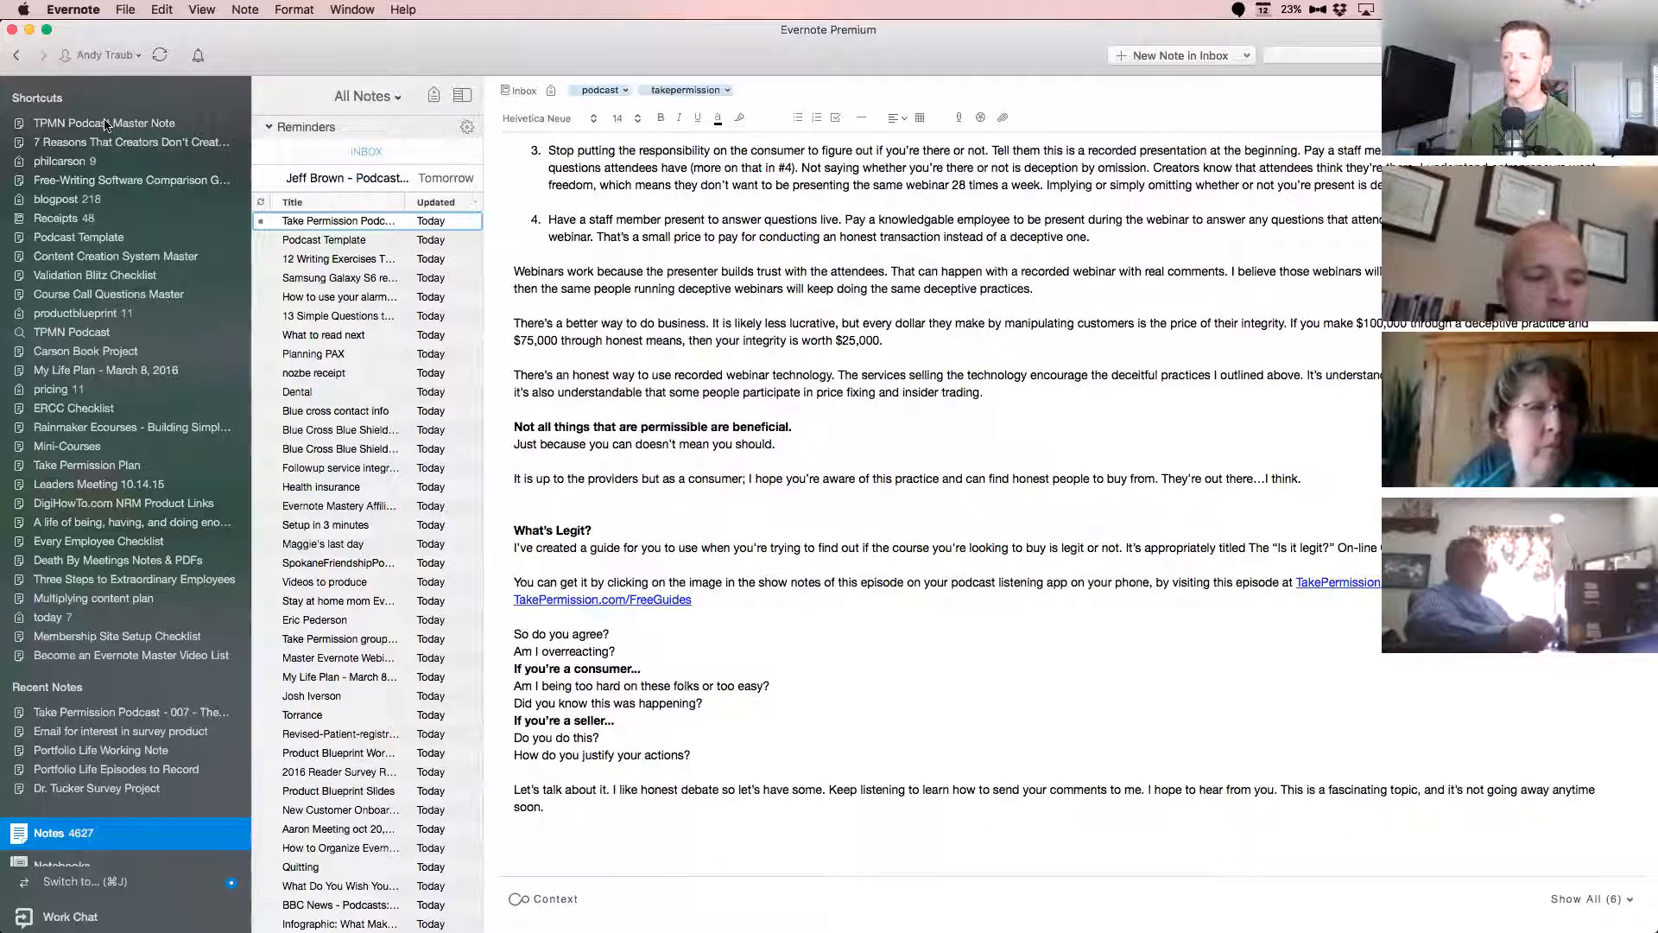
{"action": "scroll", "coordinate": [296, 394], "scroll_direction": "down", "scroll_amount": 5}
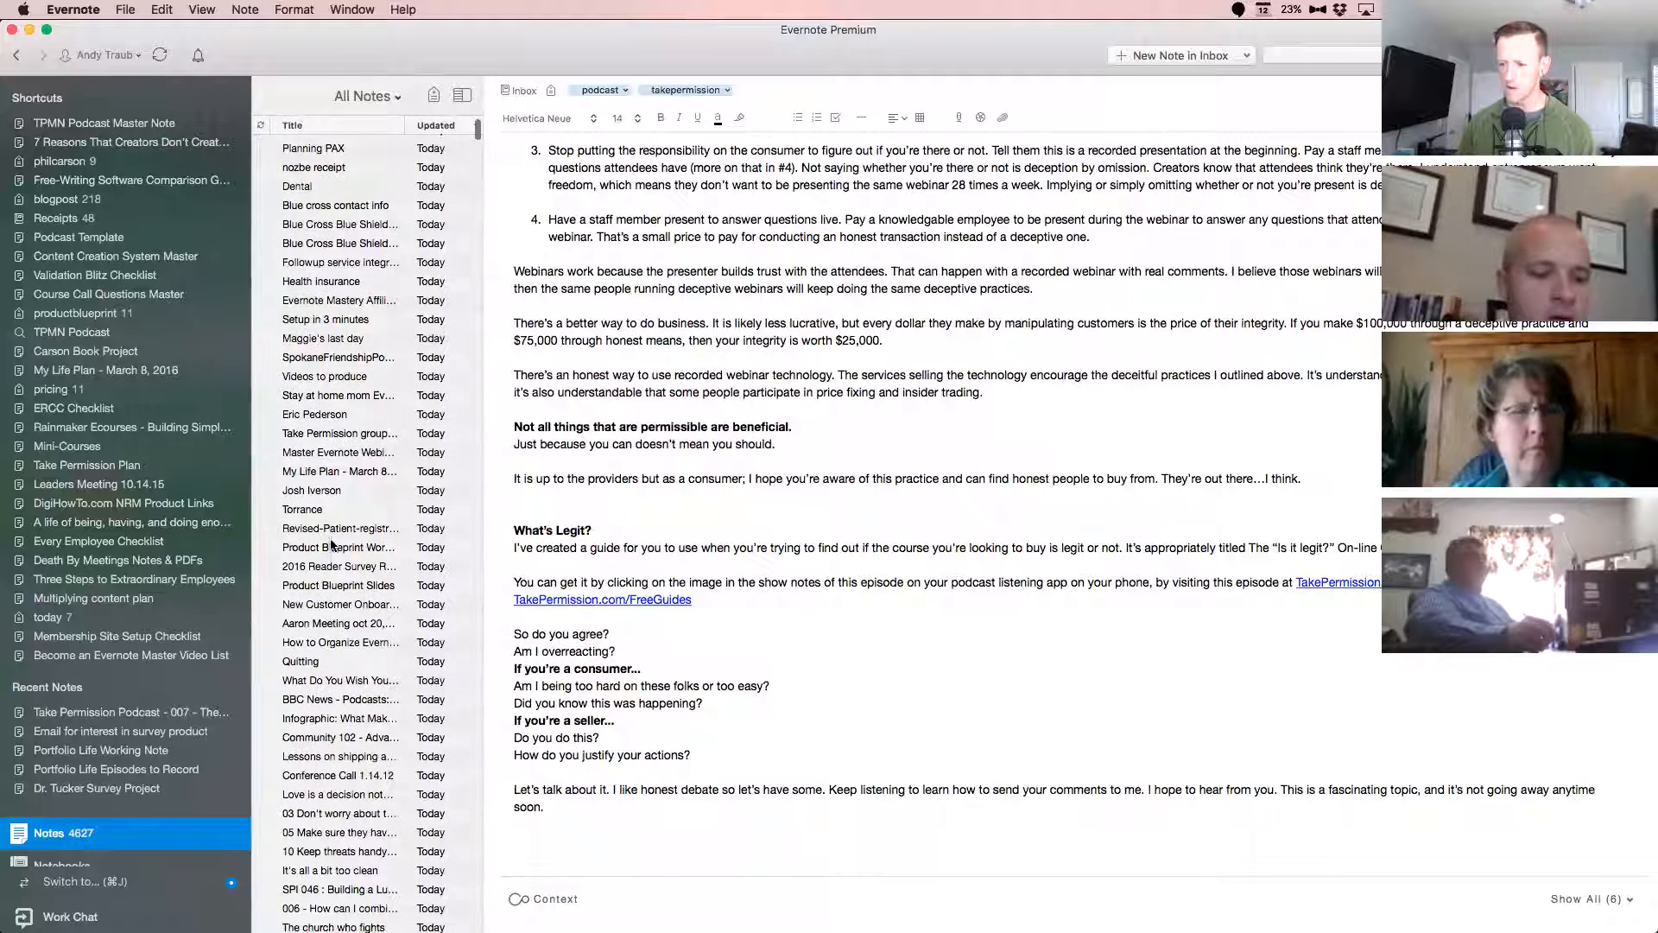
{"action": "scroll", "coordinate": [331, 543], "scroll_direction": "down", "scroll_amount": 5}
{"action": "left_click", "coordinate": [349, 714]}
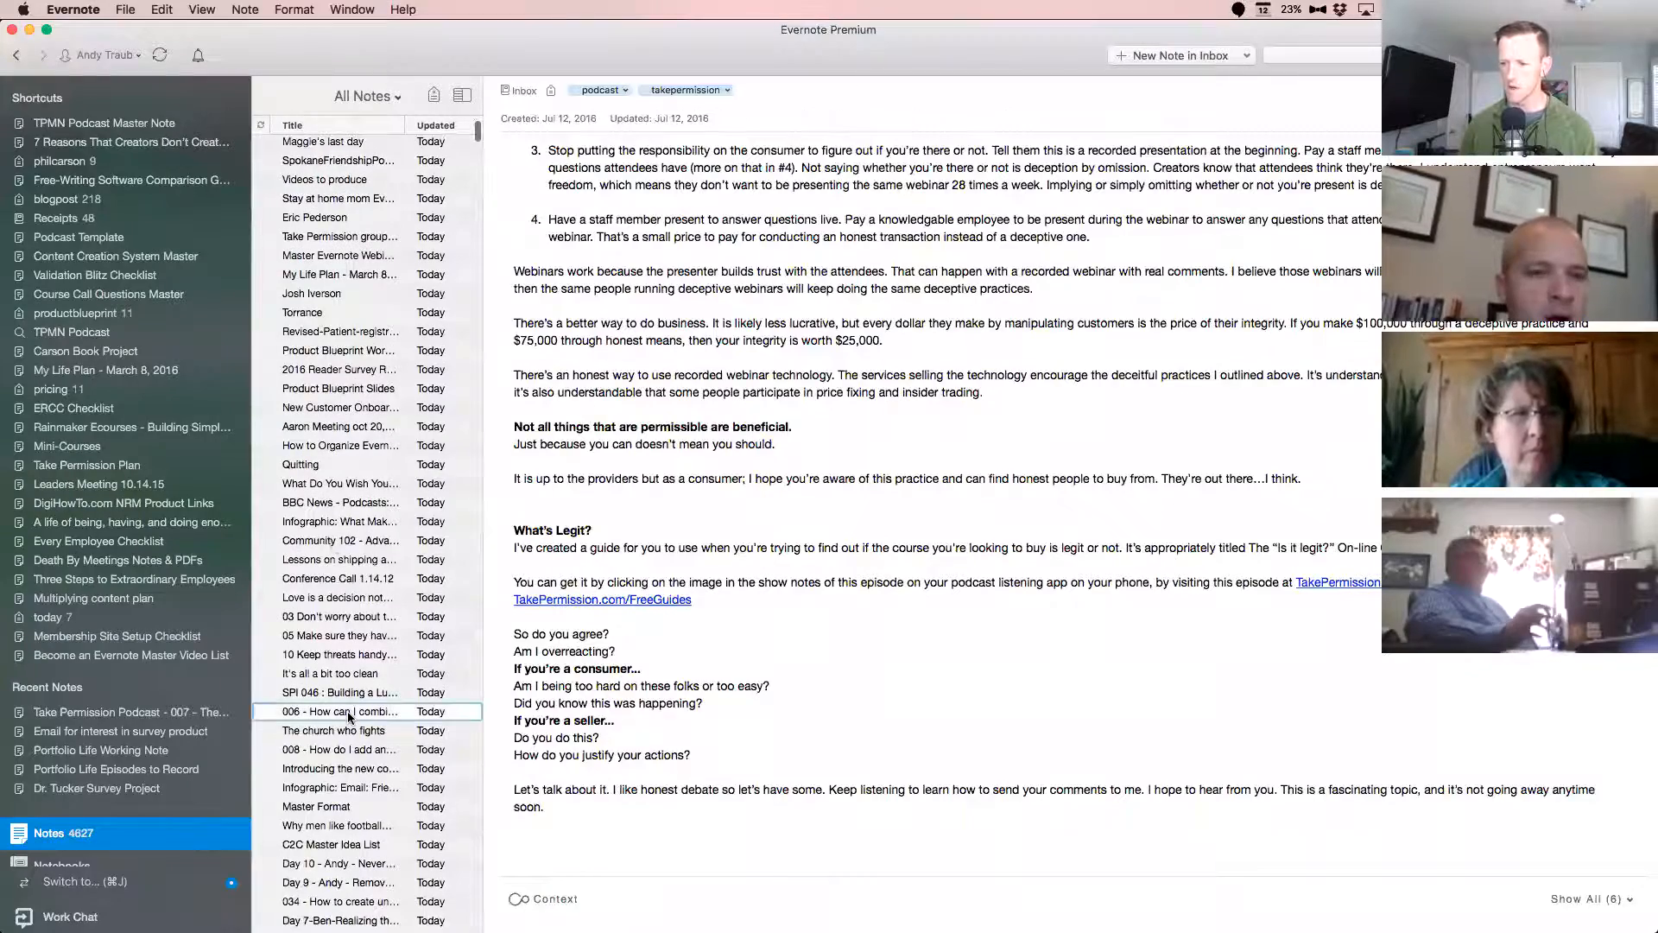
{"action": "scroll", "coordinate": [784, 453], "scroll_direction": "down", "scroll_amount": 8}
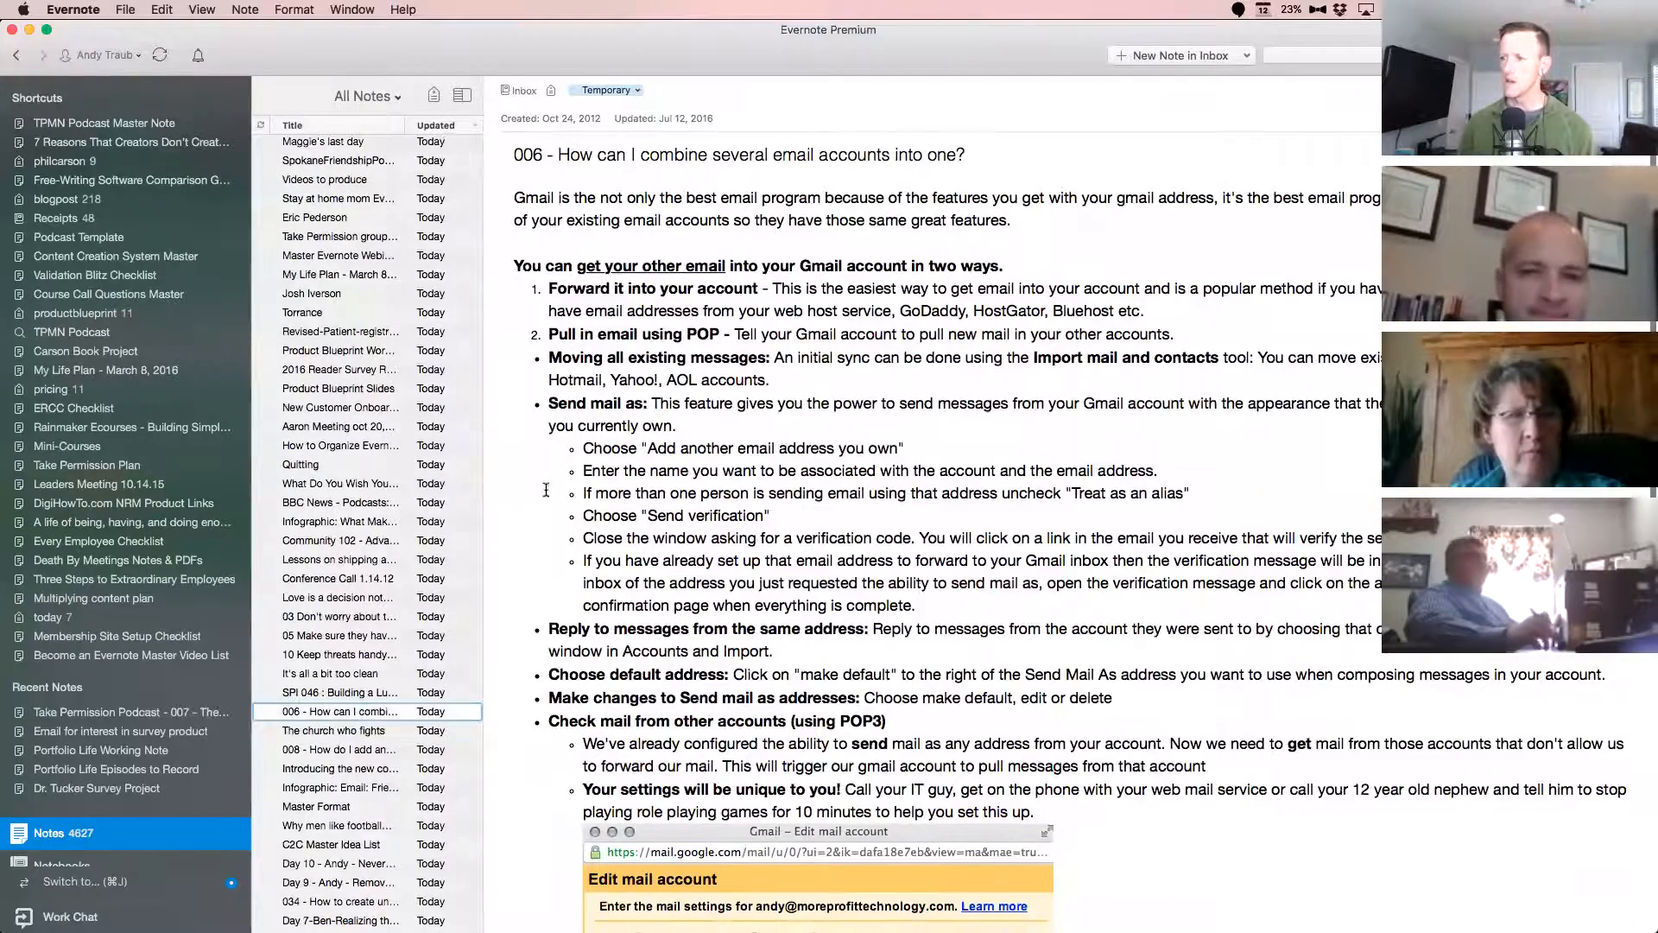
Search the notes for "podcast", re-sort the results by updated date and browse them.
{"action": "left_click", "coordinate": [1335, 59]}
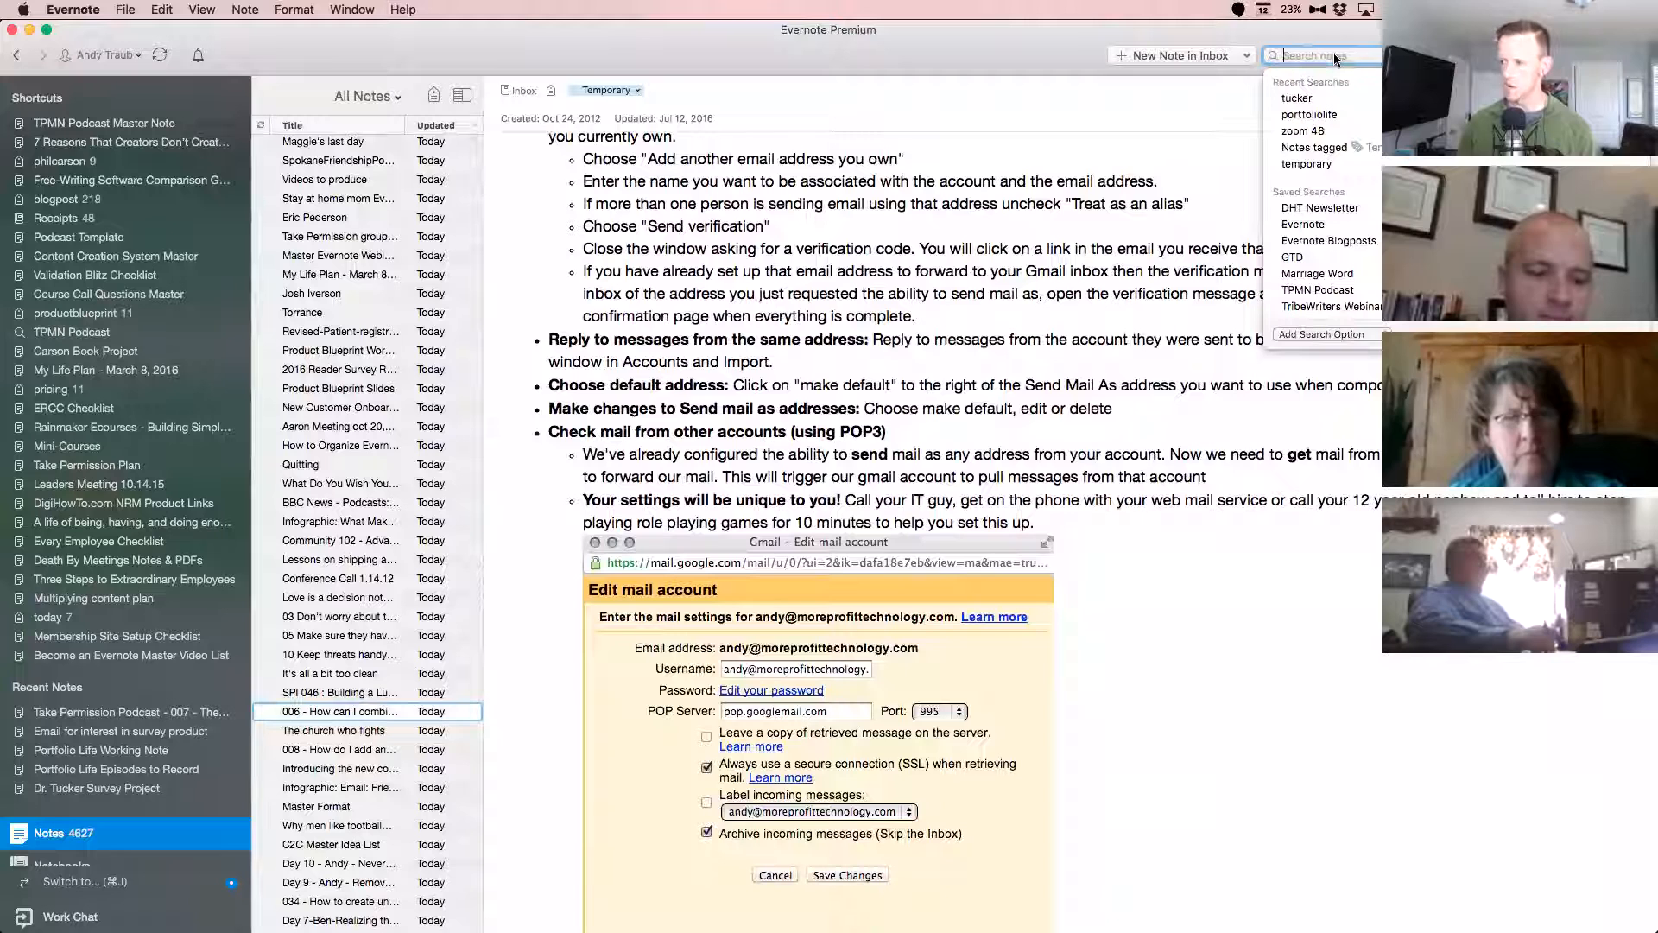
{"action": "key", "text": "Return"}
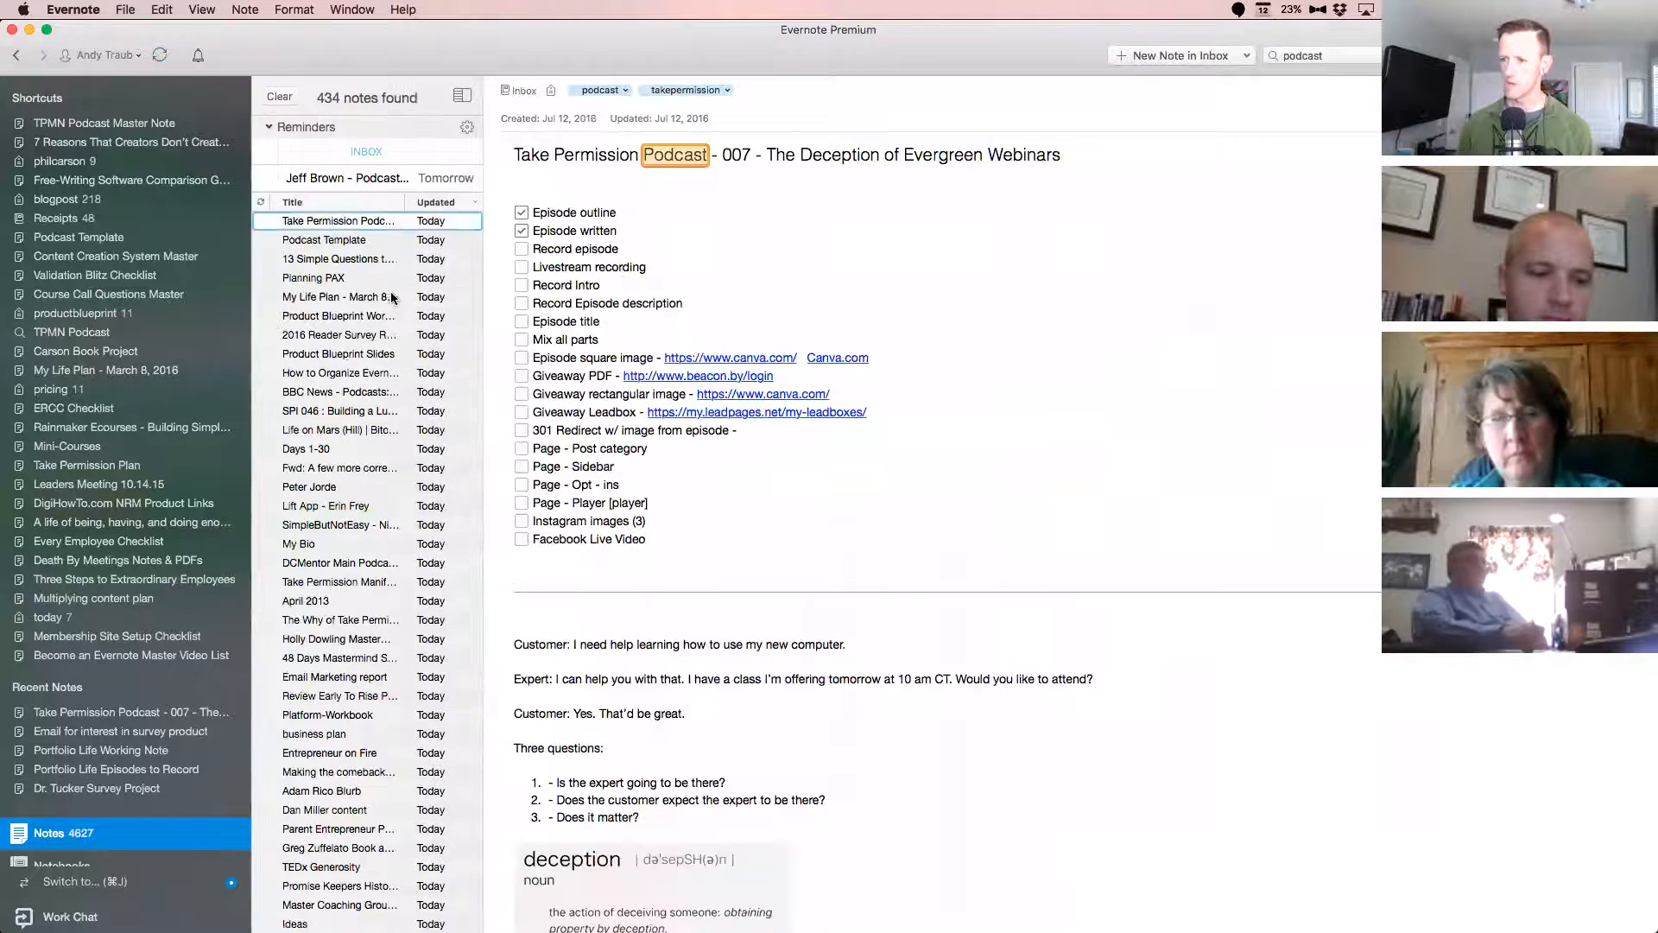
{"action": "left_click", "coordinate": [430, 200]}
{"action": "left_click", "coordinate": [430, 200]}
{"action": "scroll", "coordinate": [431, 200], "scroll_direction": "down", "scroll_amount": 1}
{"action": "scroll", "coordinate": [316, 370], "scroll_direction": "down", "scroll_amount": 10}
{"action": "scroll", "coordinate": [320, 378], "scroll_direction": "down", "scroll_amount": 10}
{"action": "scroll", "coordinate": [318, 373], "scroll_direction": "up", "scroll_amount": 20}
Search the notes for "006" and for "005", and open the note "TPMN 005 - How To Start a Mastermind".
{"action": "left_click", "coordinate": [1355, 57]}
{"action": "key", "text": "super+a"}
{"action": "type", "text": "006"}
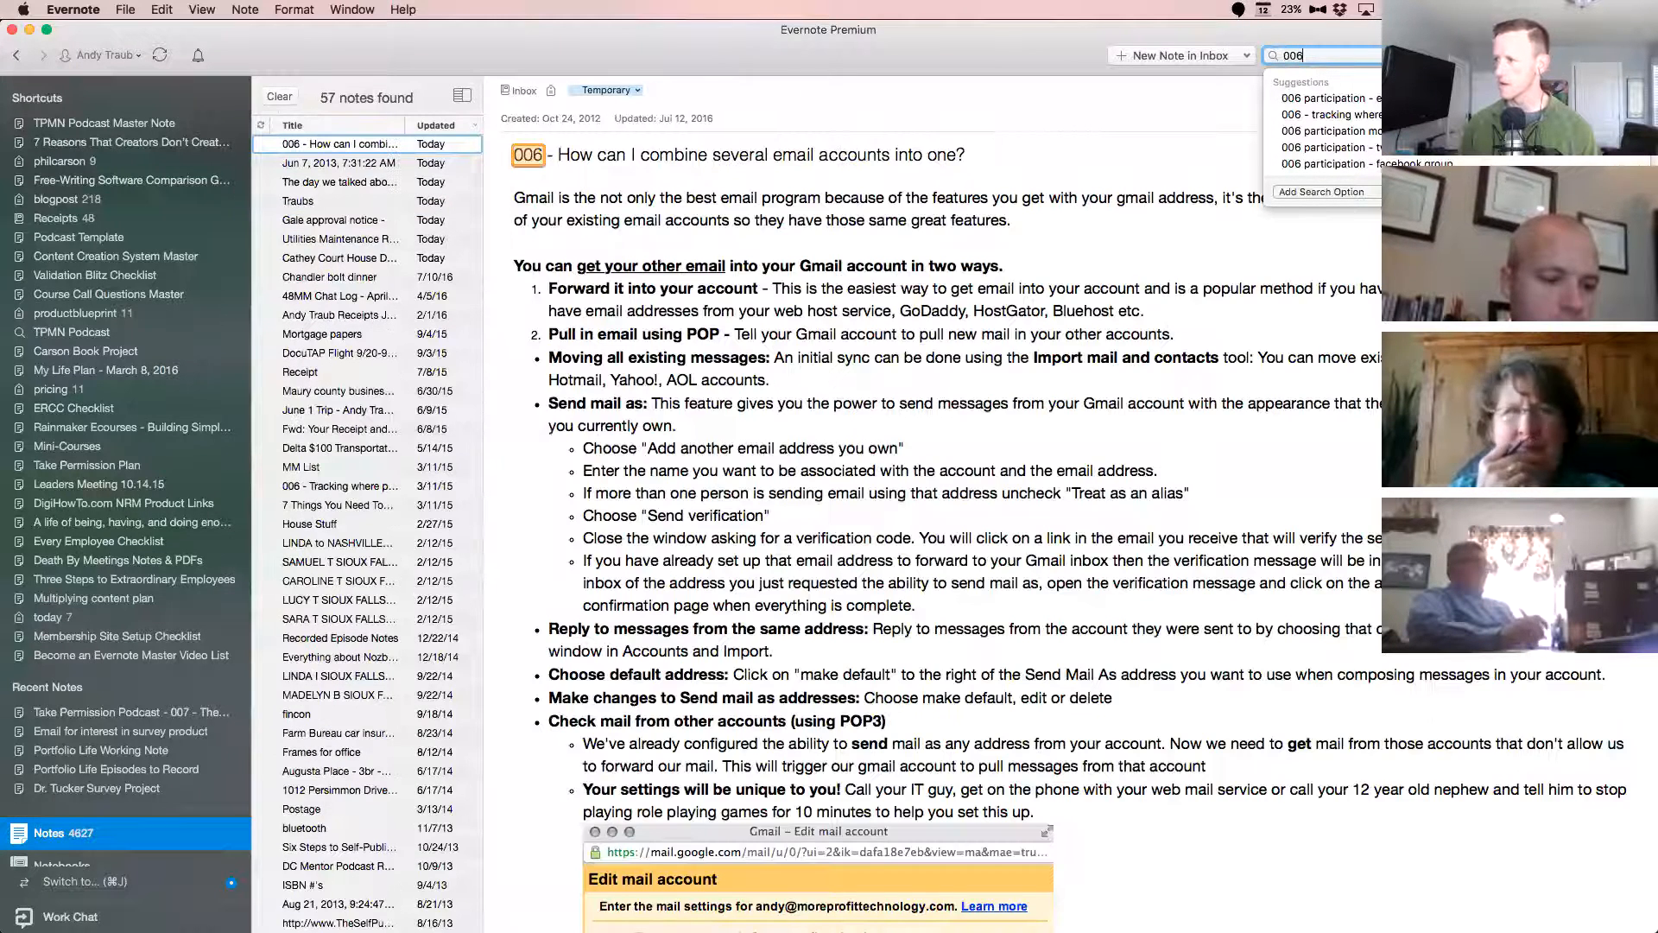
{"action": "key", "text": "BackSpace"}
{"action": "type", "text": "5"}
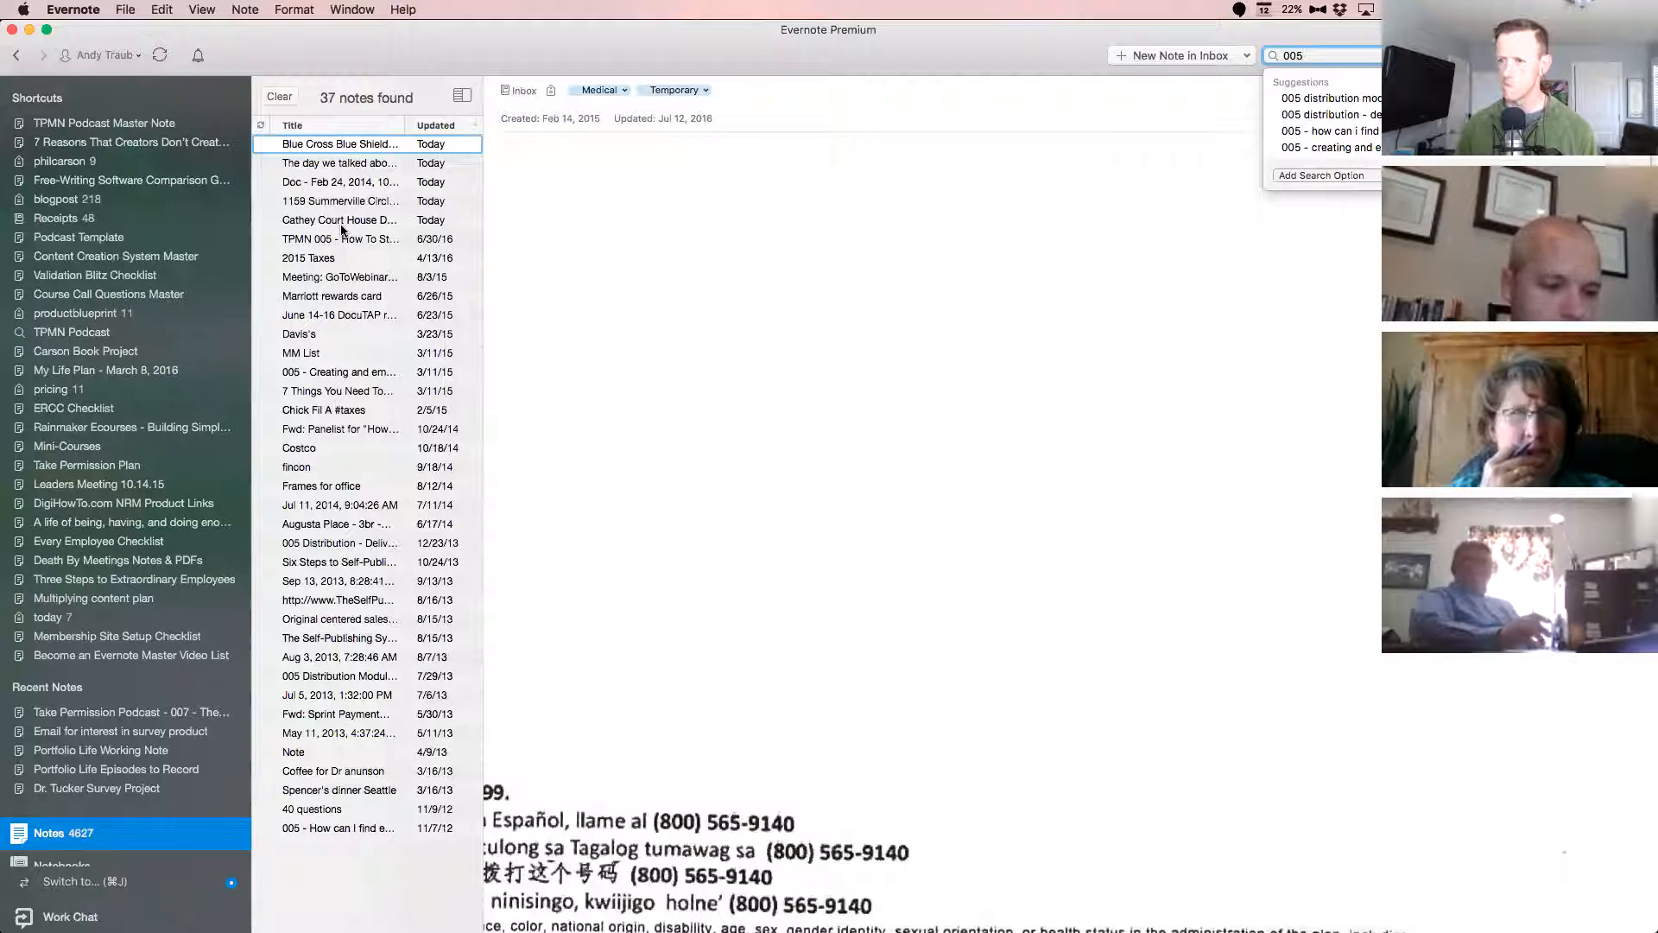
{"action": "left_click", "coordinate": [341, 235]}
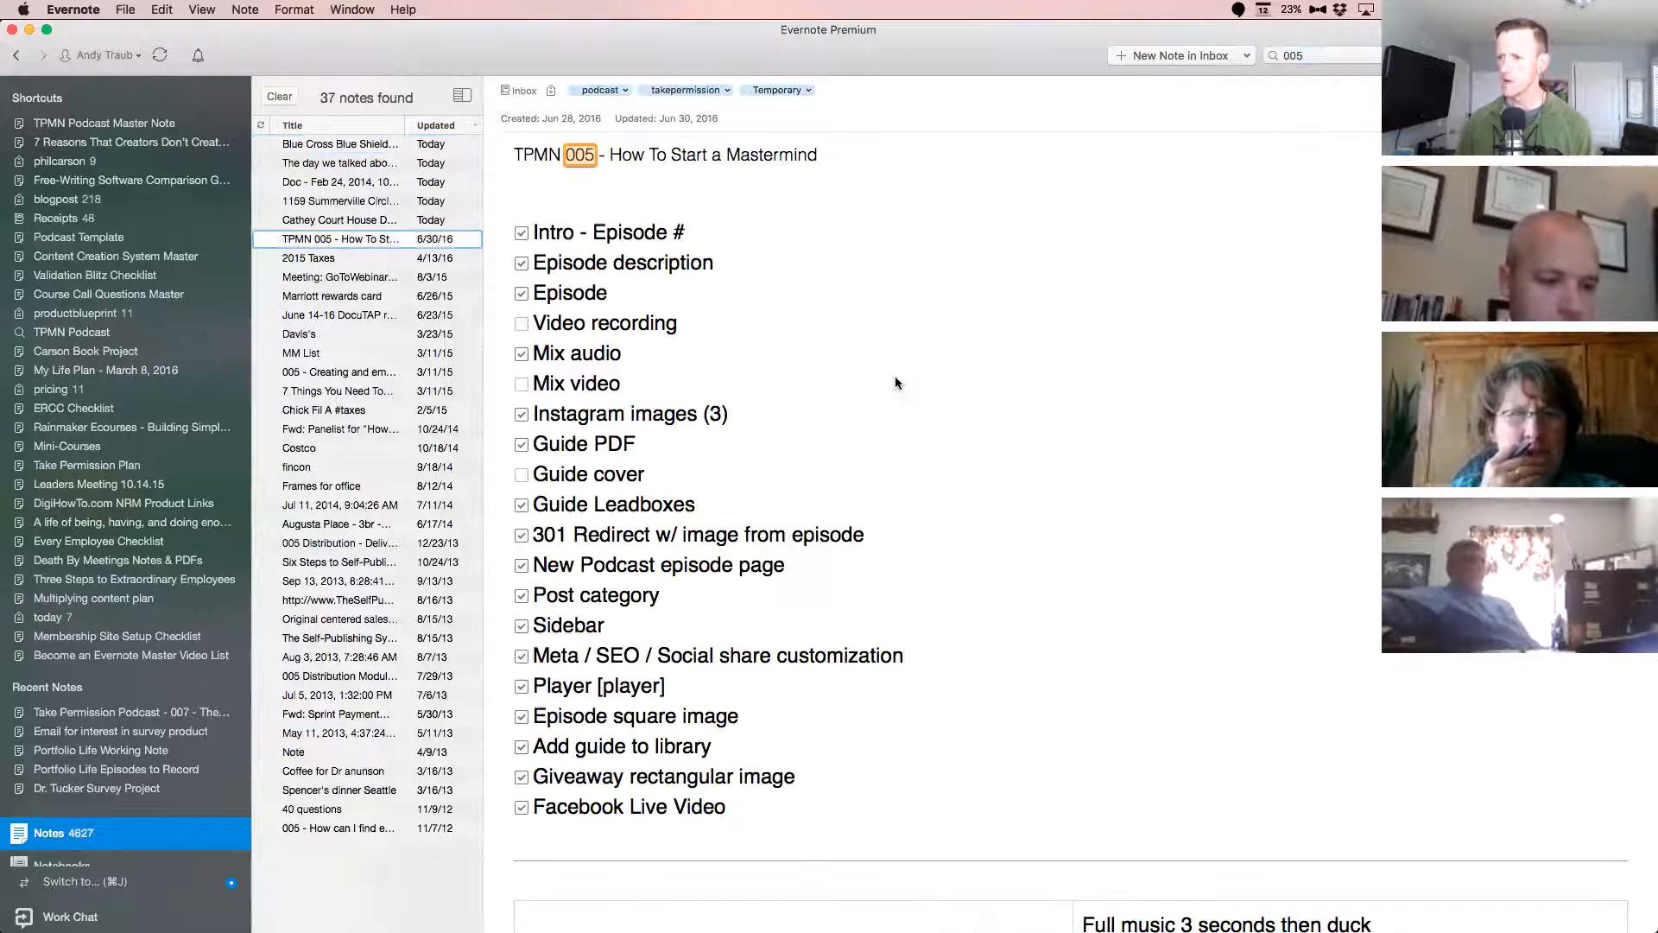
Review the whole TPMN 005 episode note, from its checklist through the guide images, PDF, Leadbox details and form code to the closing promo graphics.
{"action": "scroll", "coordinate": [895, 383], "scroll_direction": "down", "scroll_amount": 10}
{"action": "scroll", "coordinate": [896, 384], "scroll_direction": "down", "scroll_amount": 15}
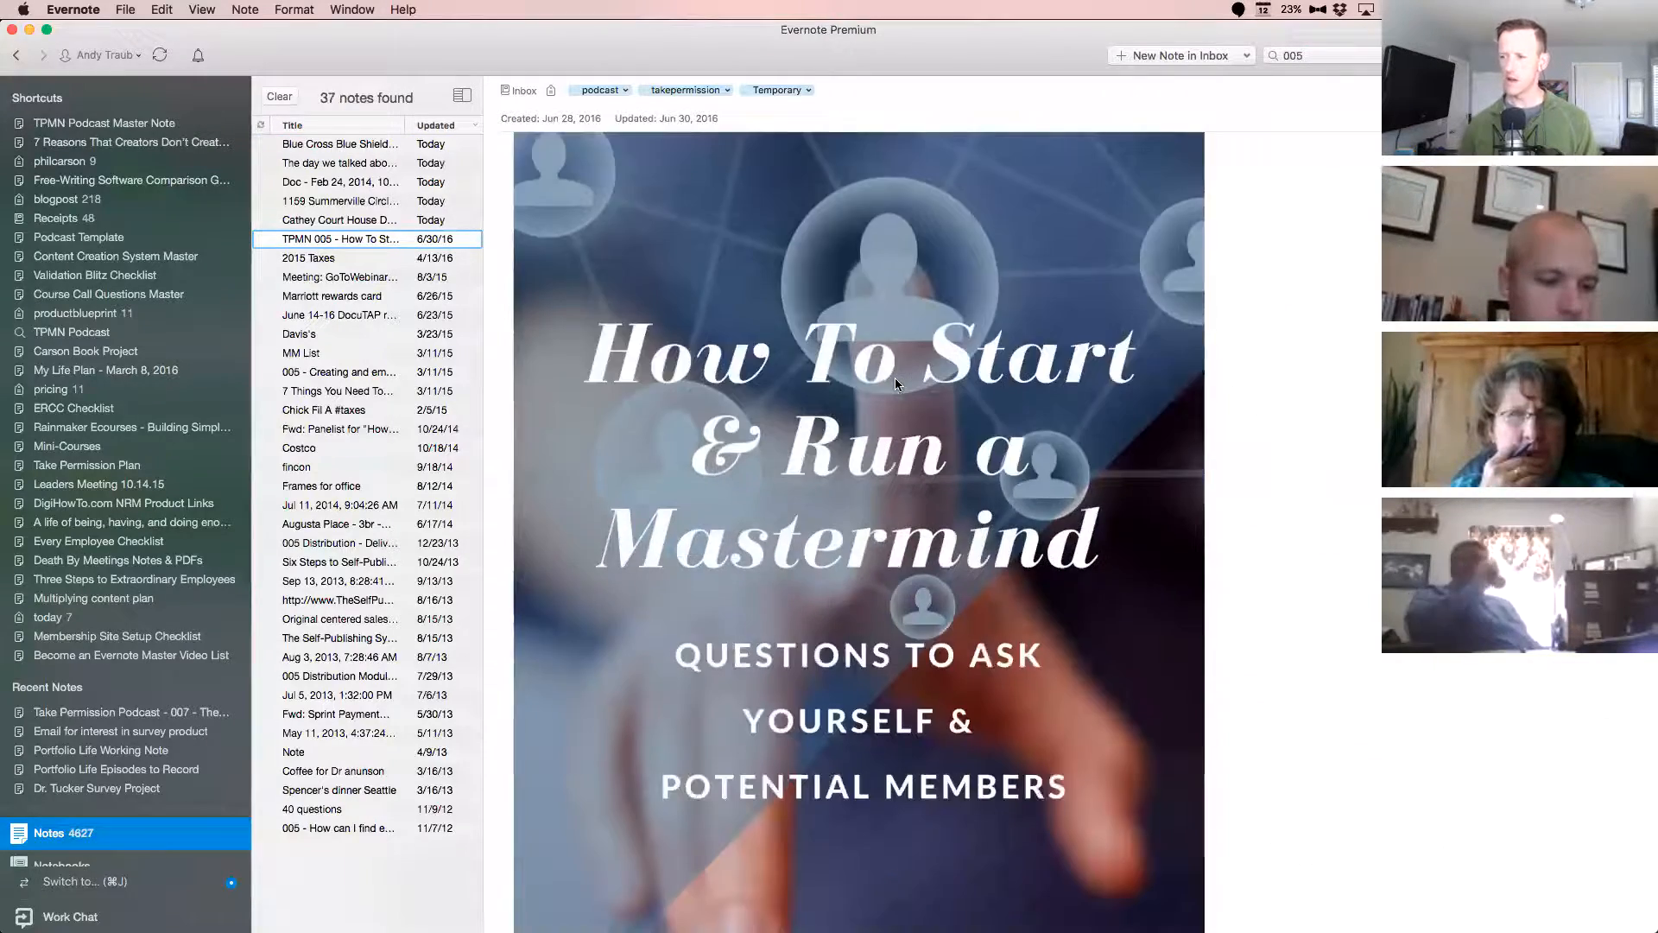
{"action": "scroll", "coordinate": [895, 383], "scroll_direction": "down", "scroll_amount": 8}
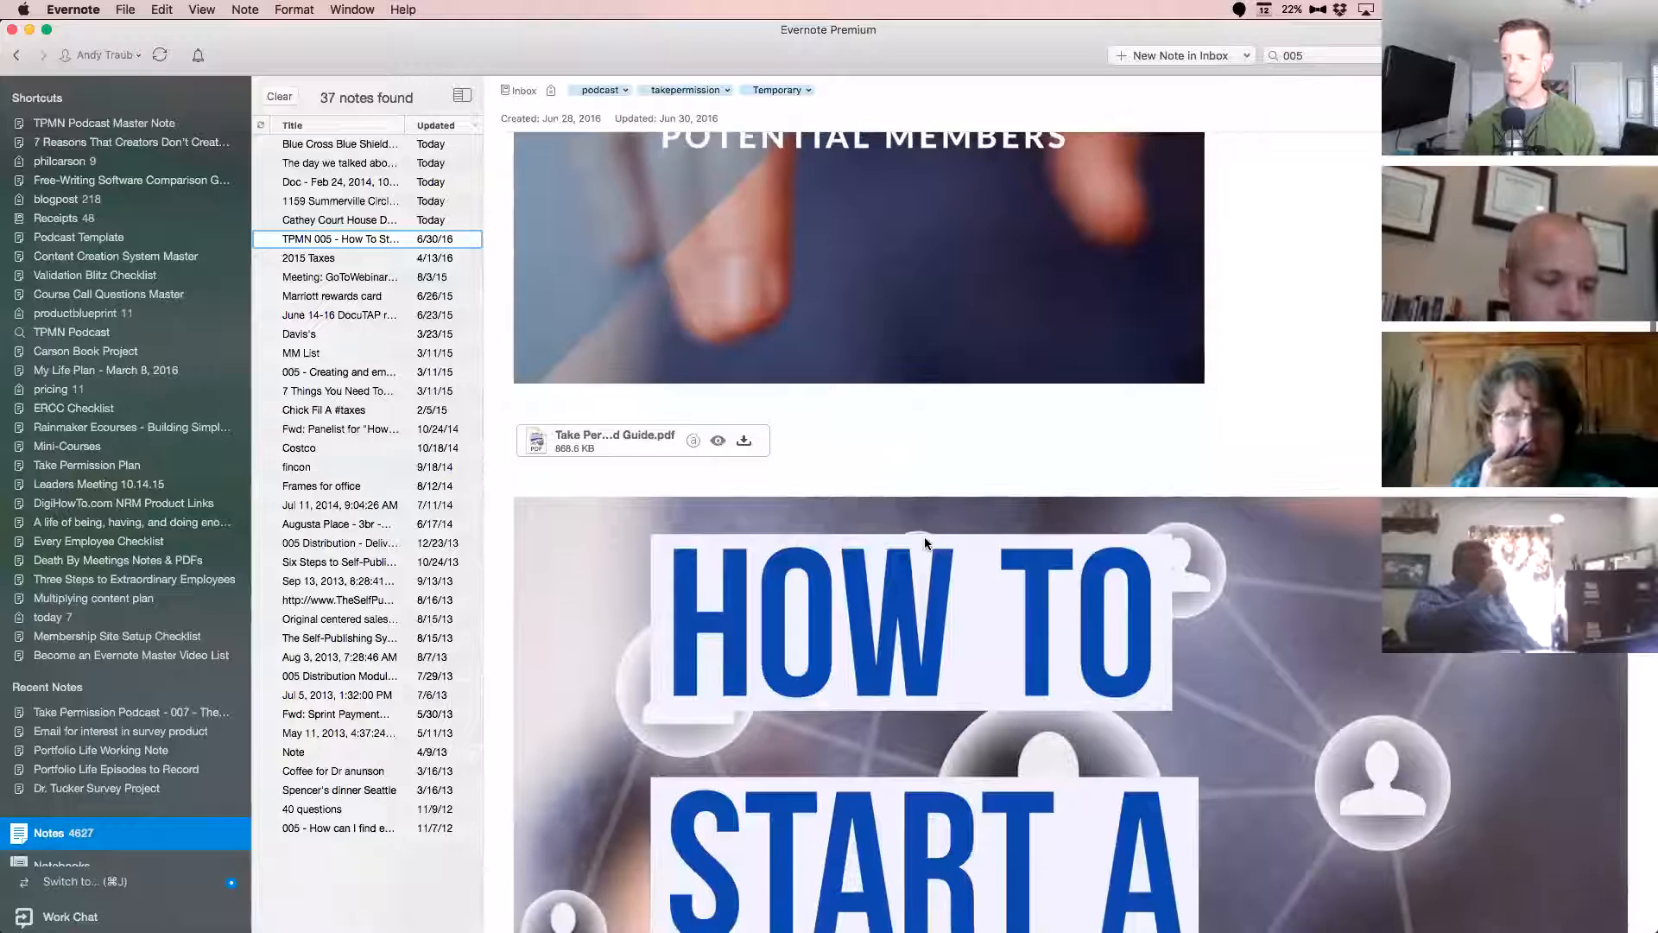
{"action": "scroll", "coordinate": [926, 540], "scroll_direction": "down", "scroll_amount": 18}
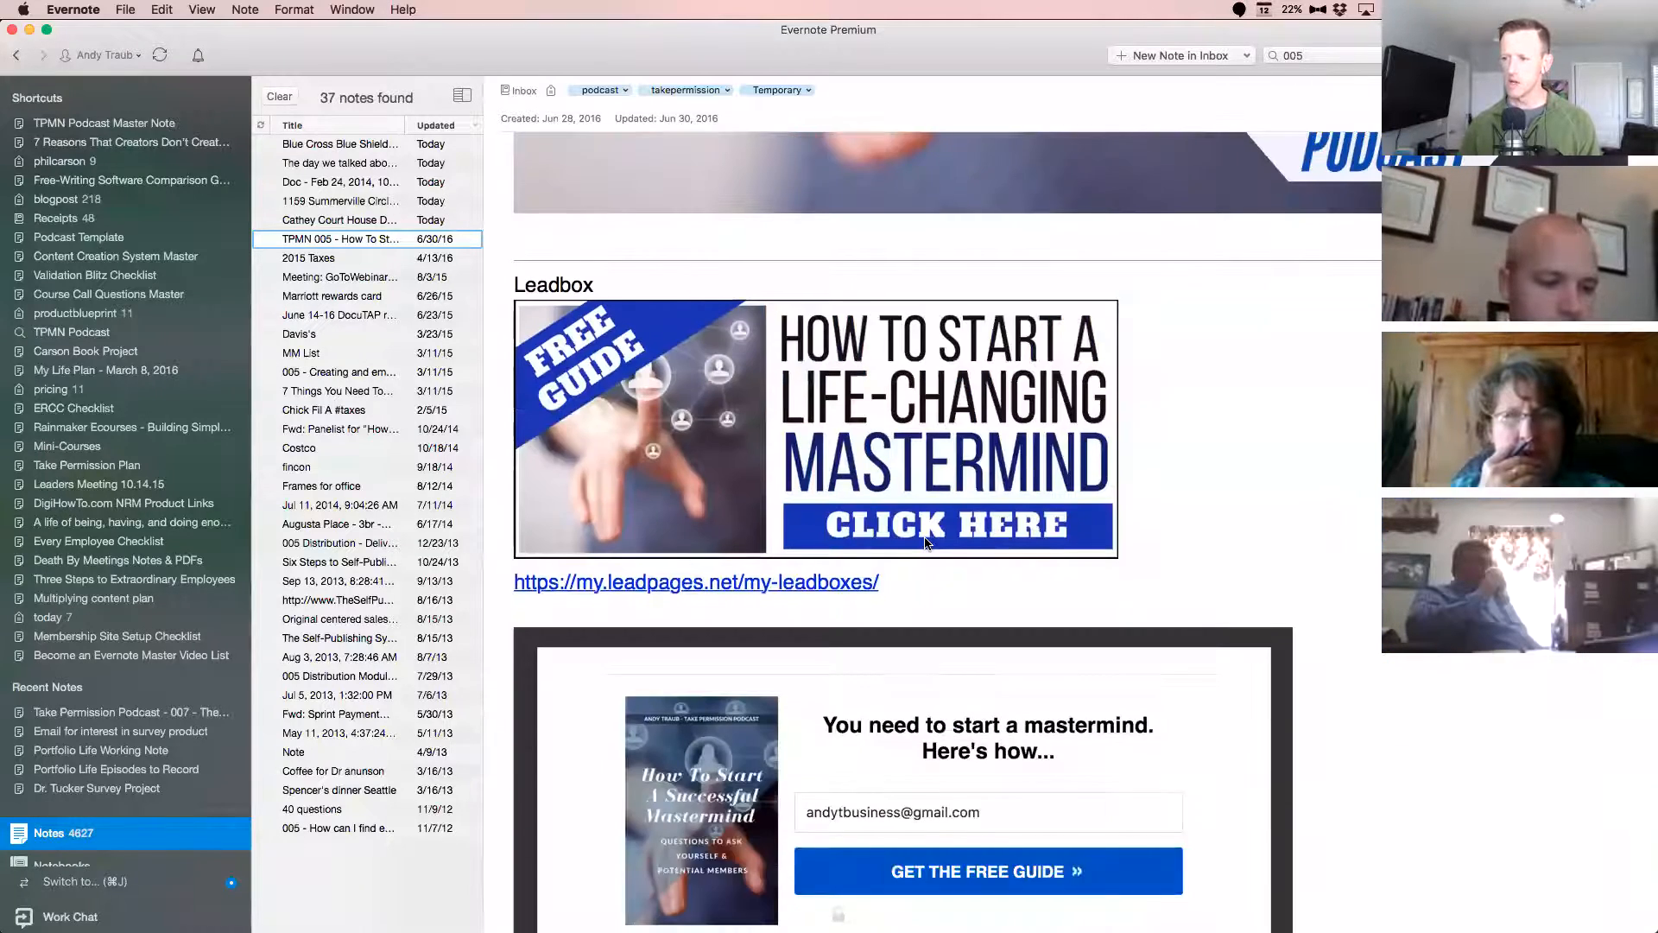
{"action": "scroll", "coordinate": [924, 542], "scroll_direction": "down", "scroll_amount": 12}
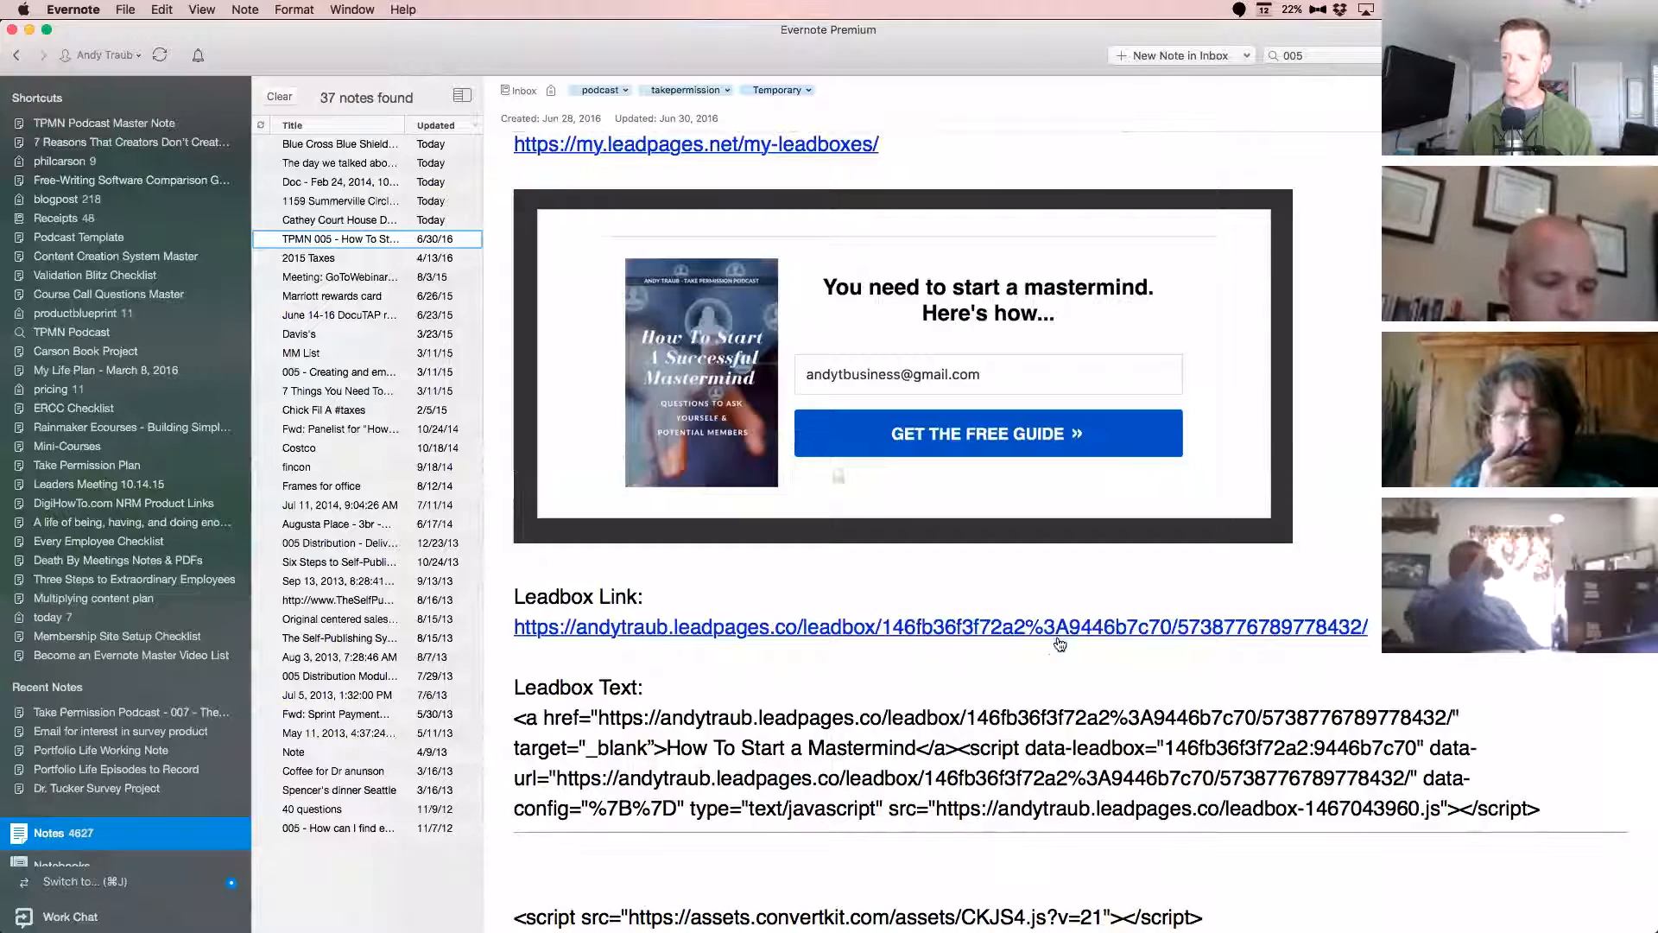
{"action": "scroll", "coordinate": [1178, 629], "scroll_direction": "down", "scroll_amount": 10}
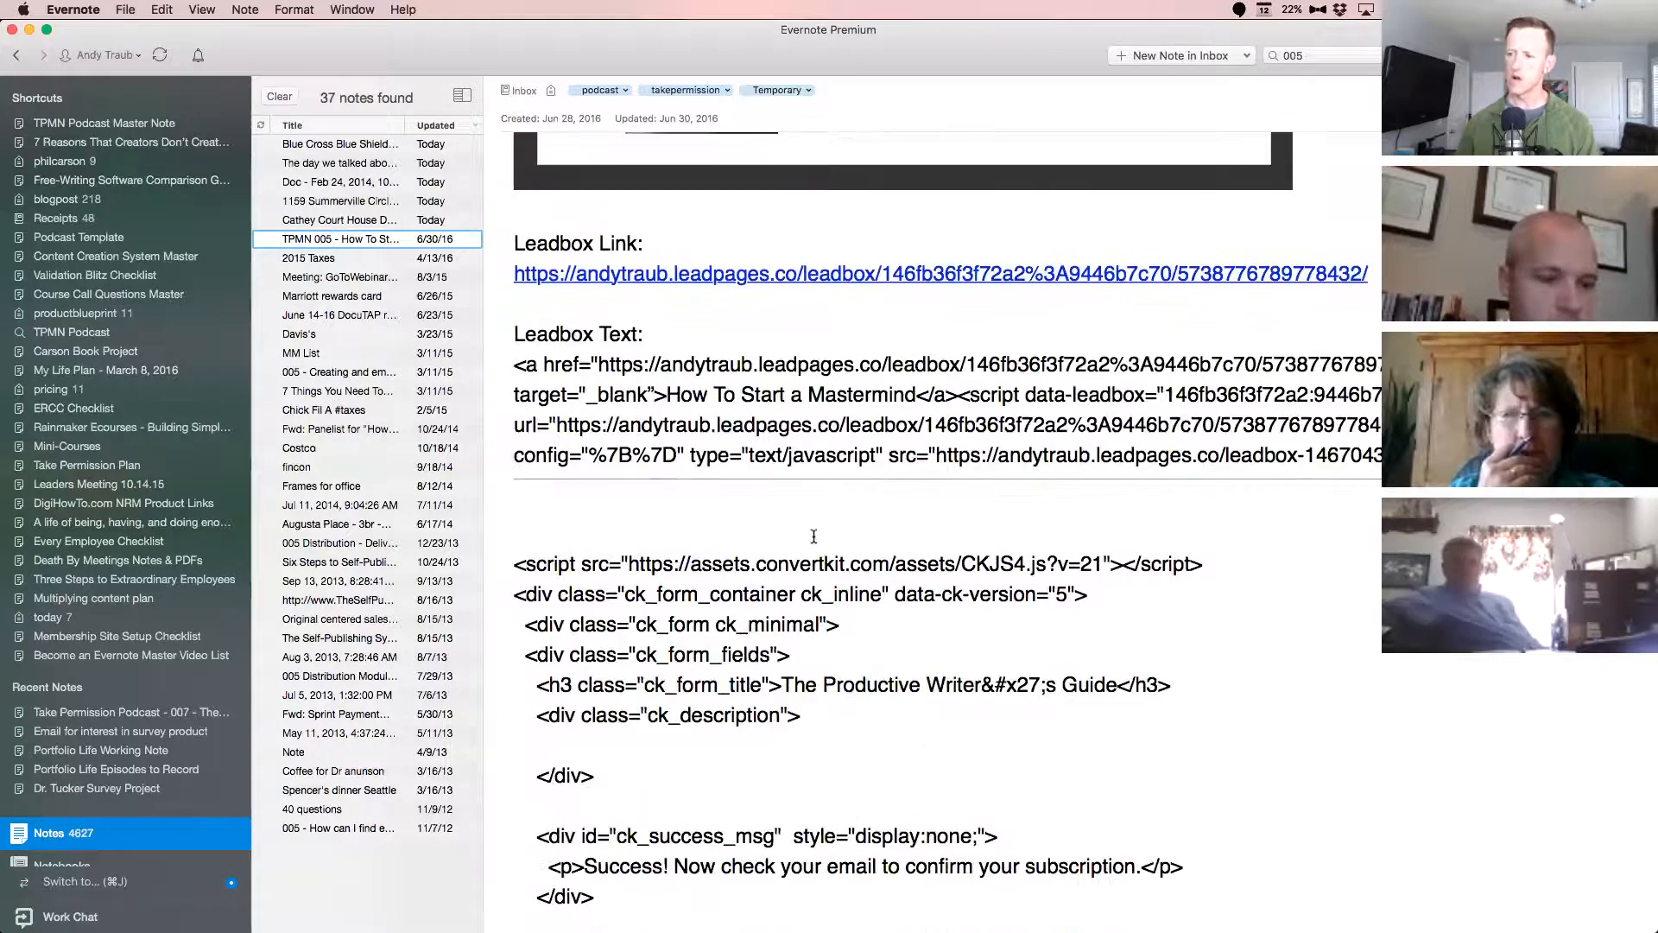
{"action": "scroll", "coordinate": [824, 535], "scroll_direction": "down", "scroll_amount": 6}
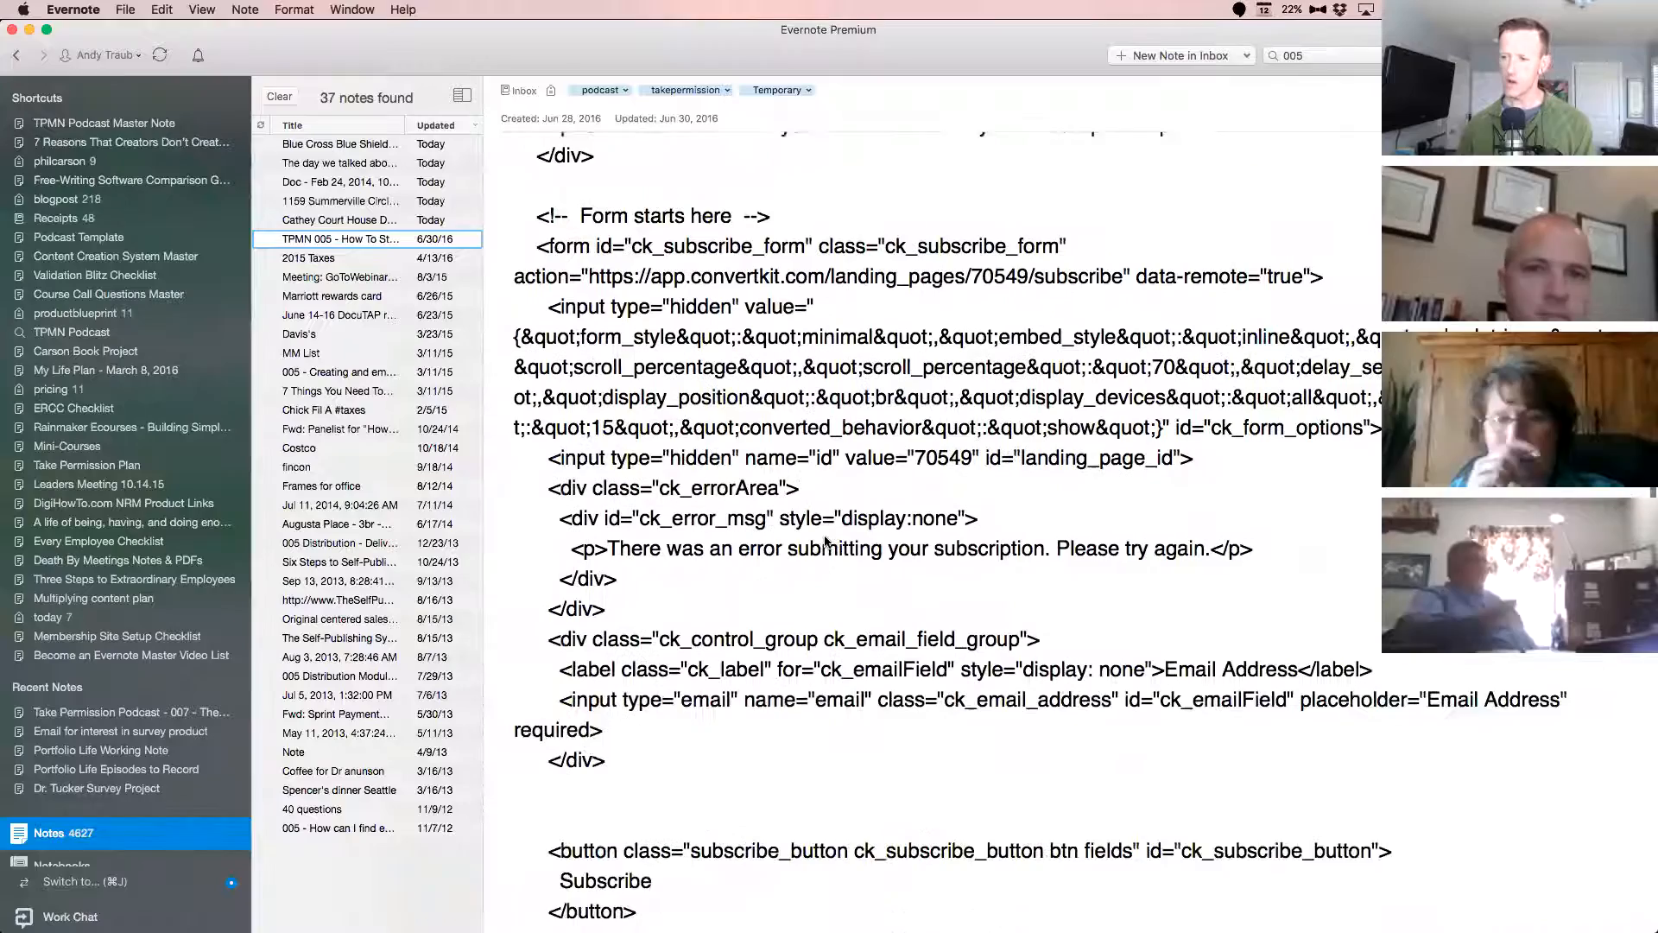
{"action": "scroll", "coordinate": [825, 542], "scroll_direction": "down", "scroll_amount": 15}
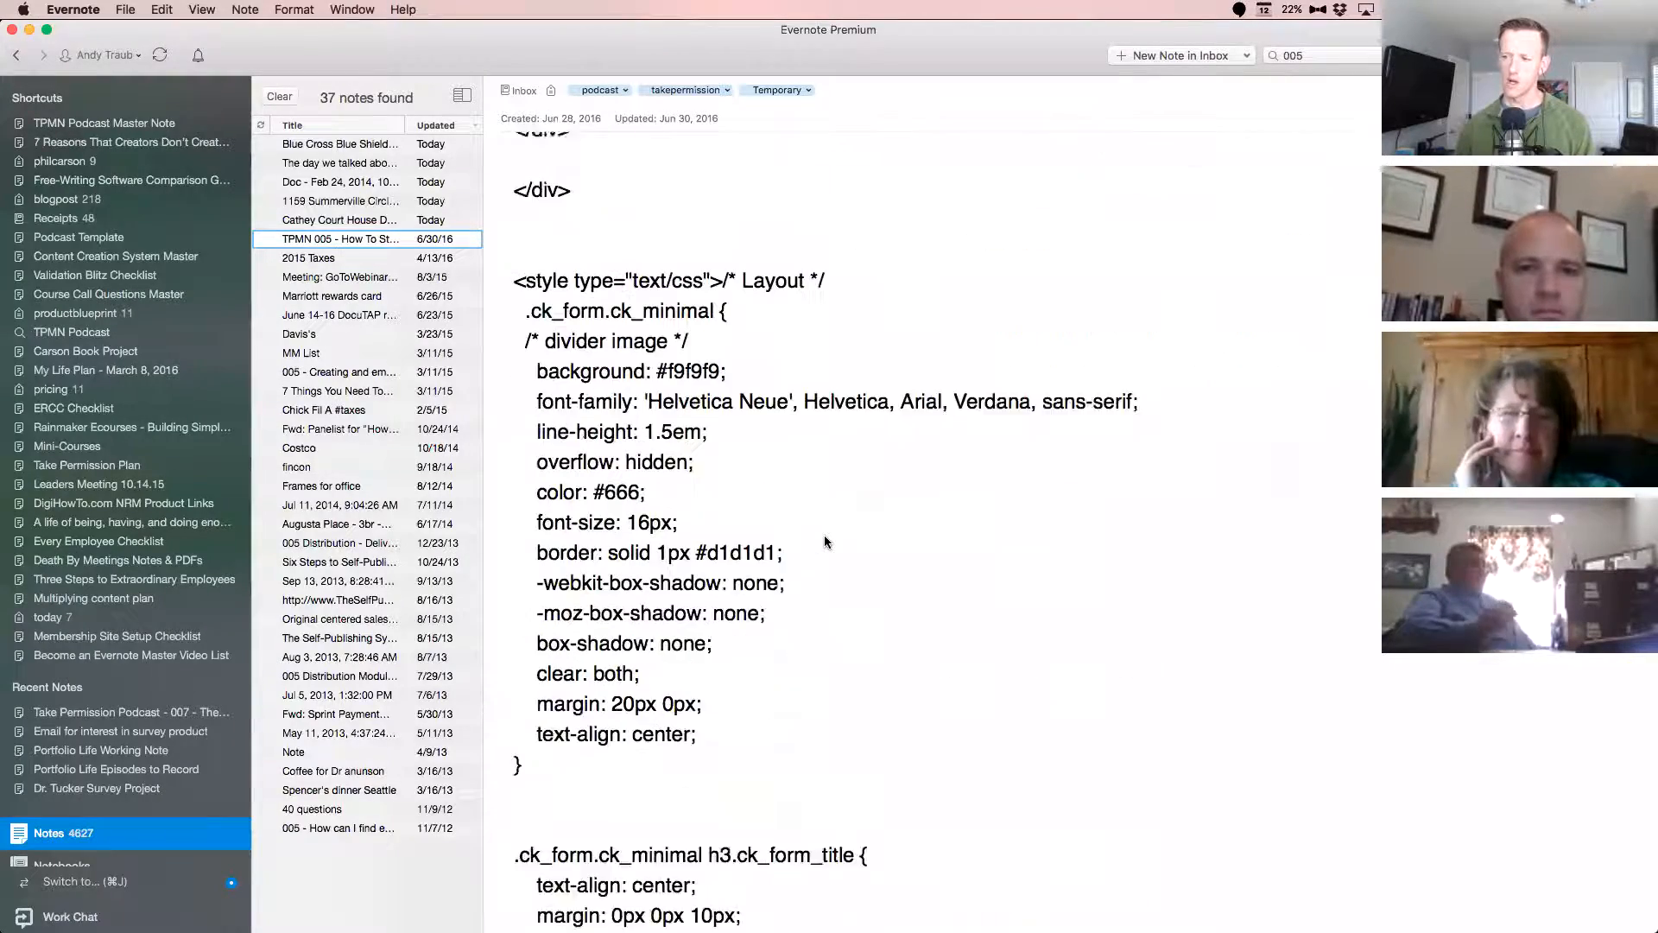
{"action": "scroll", "coordinate": [824, 542], "scroll_direction": "down", "scroll_amount": 10}
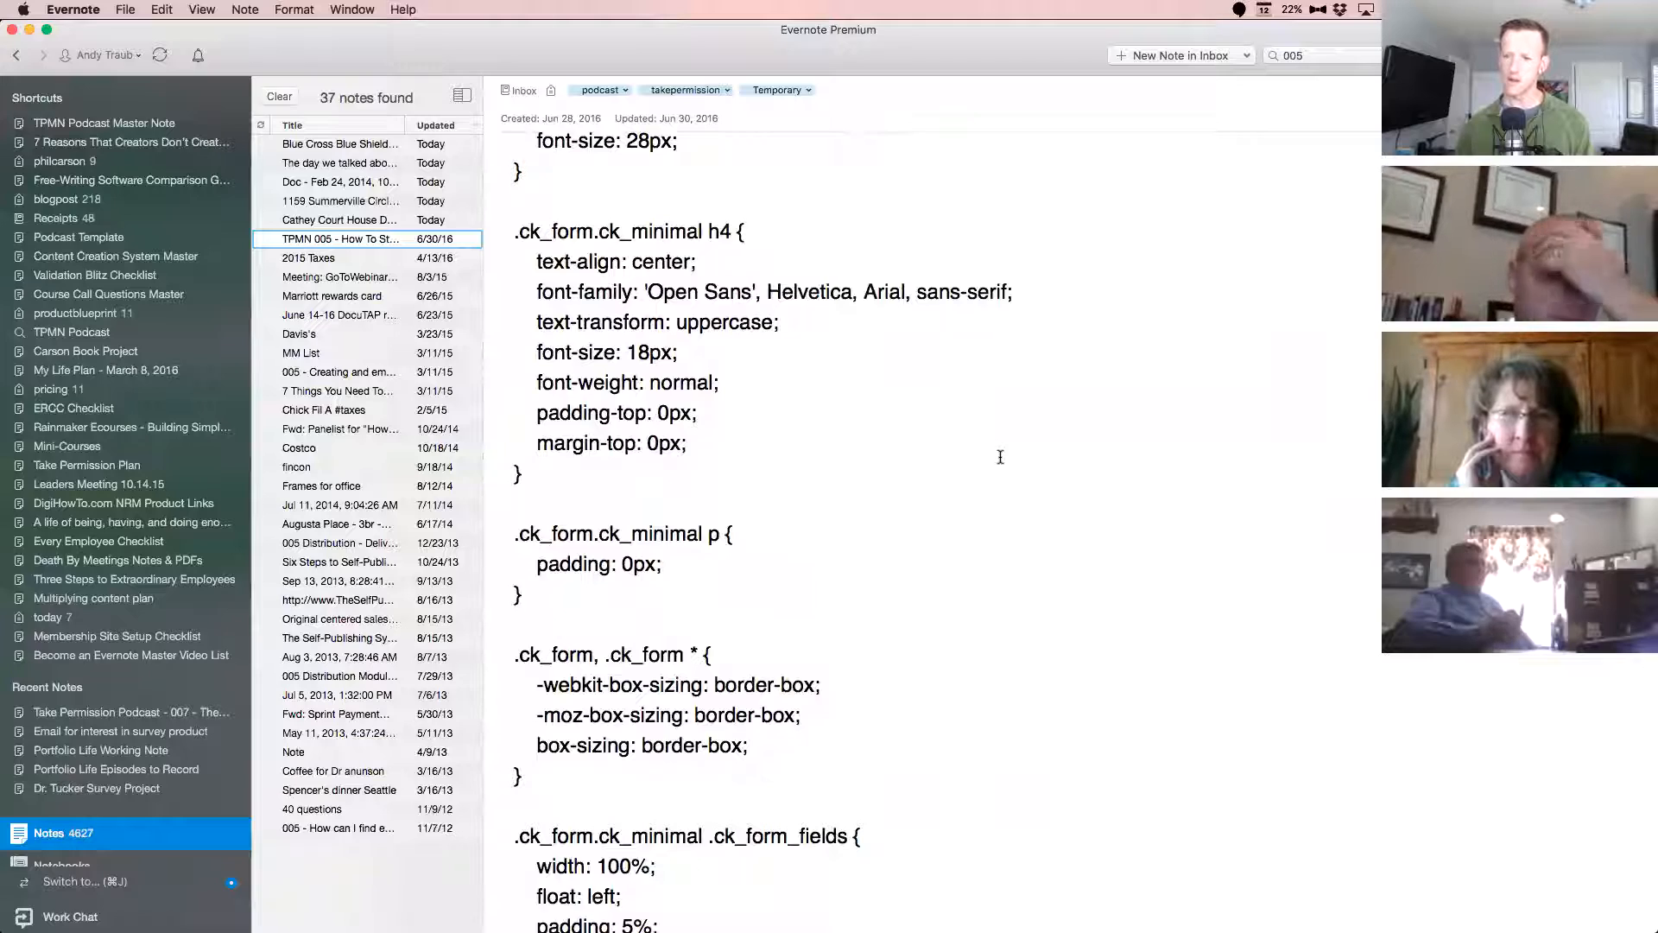
{"action": "scroll", "coordinate": [1000, 456], "scroll_direction": "down", "scroll_amount": 20}
{"action": "scroll", "coordinate": [1000, 454], "scroll_direction": "down", "scroll_amount": 18}
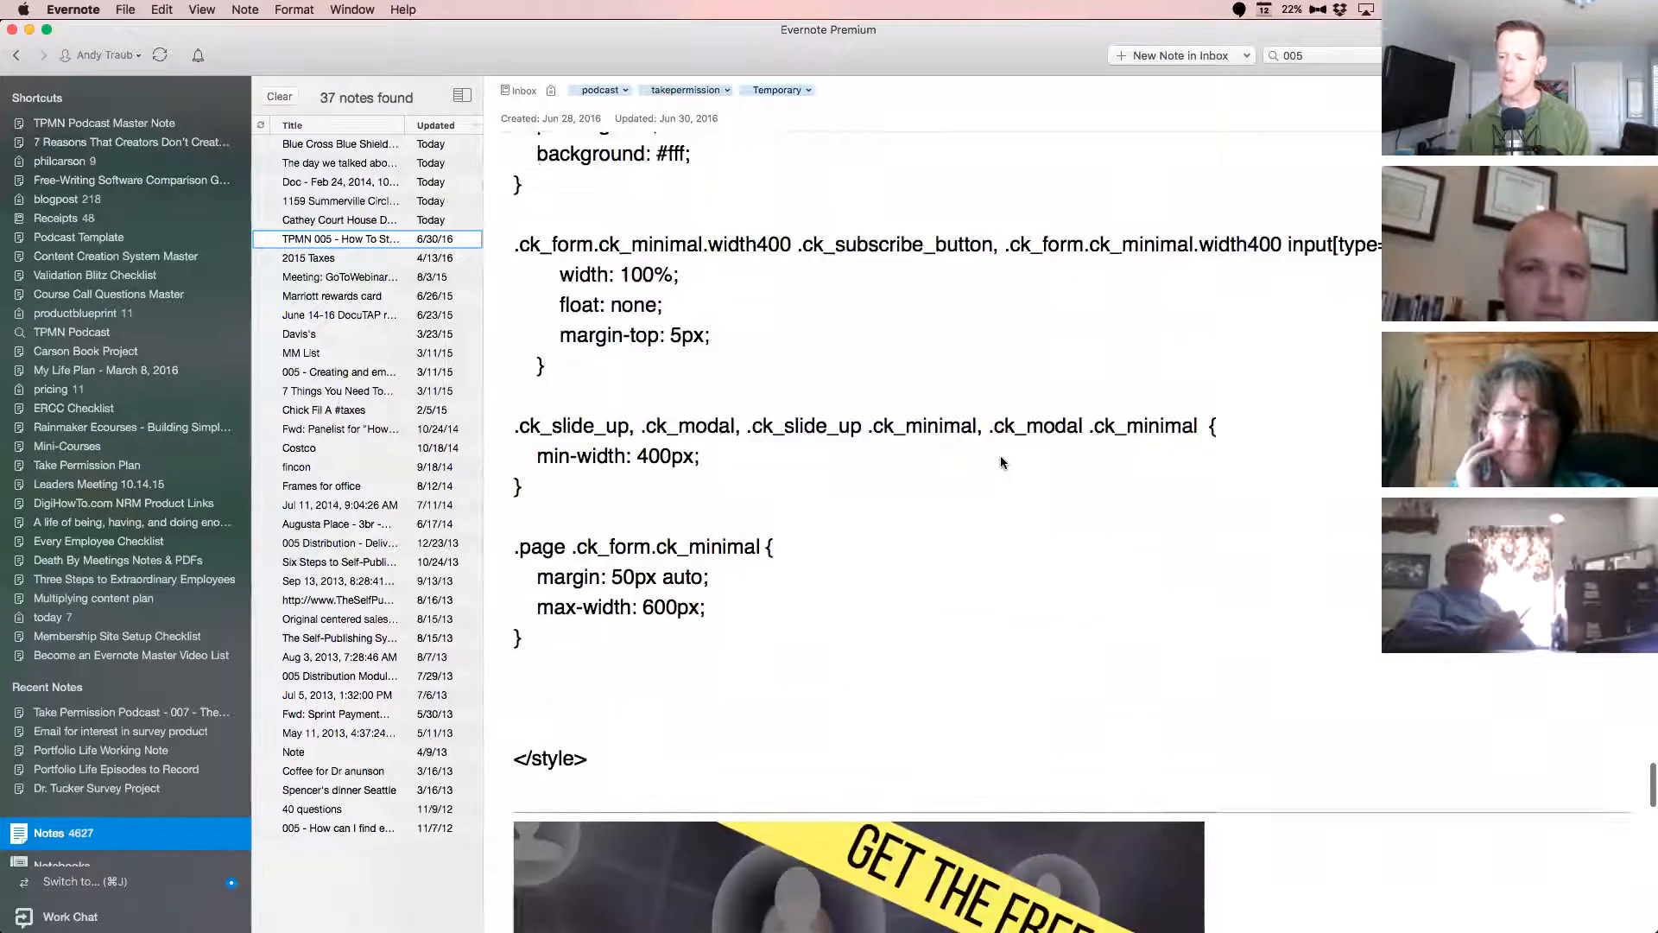
{"action": "scroll", "coordinate": [1000, 454], "scroll_direction": "down", "scroll_amount": 20}
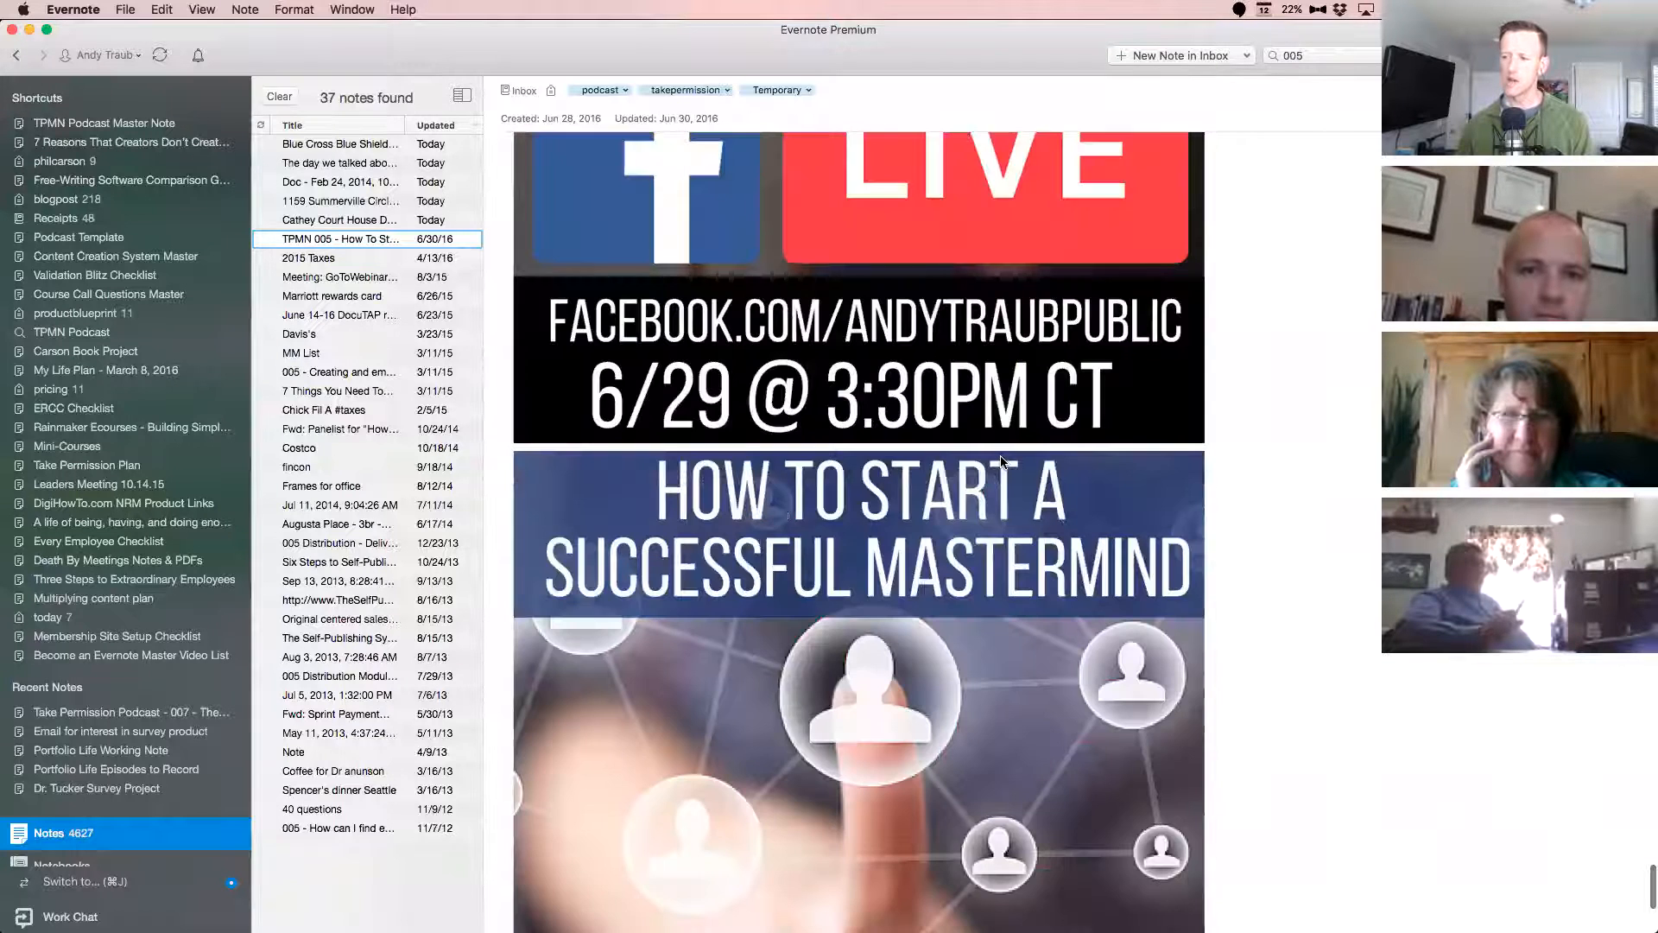
{"action": "scroll", "coordinate": [1000, 460], "scroll_direction": "down", "scroll_amount": 5}
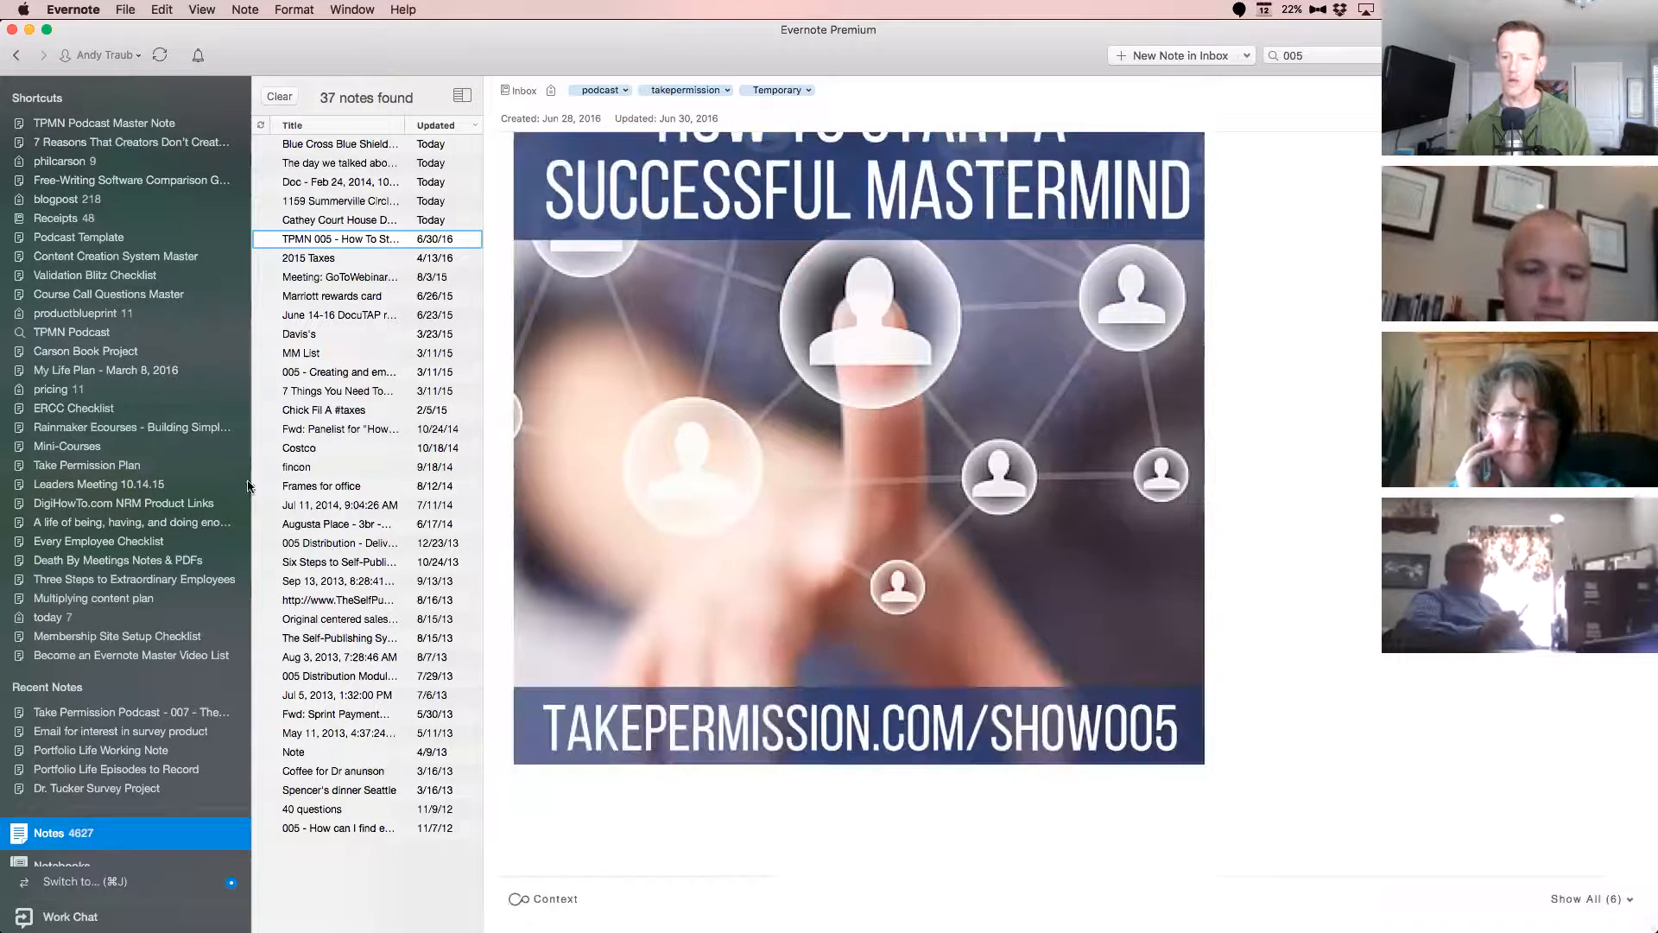
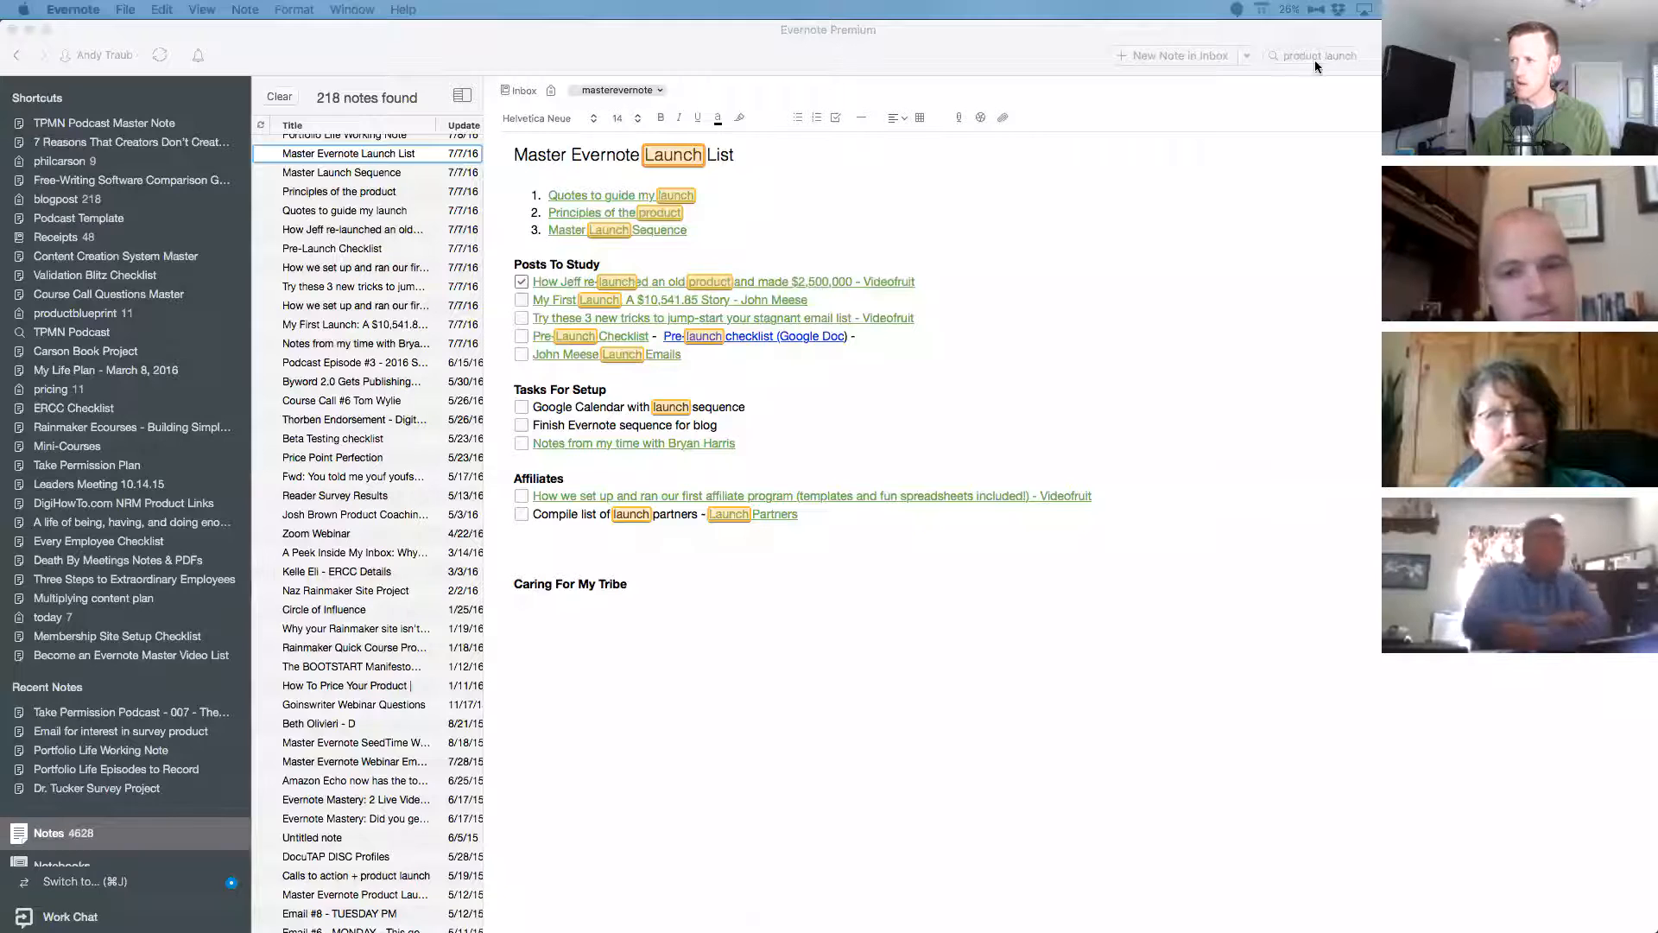
Pin the note "Master Evernote Launch List" to the shortcuts, directly below "TPMN Podcast Master Note".
{"action": "left_click", "coordinate": [765, 216]}
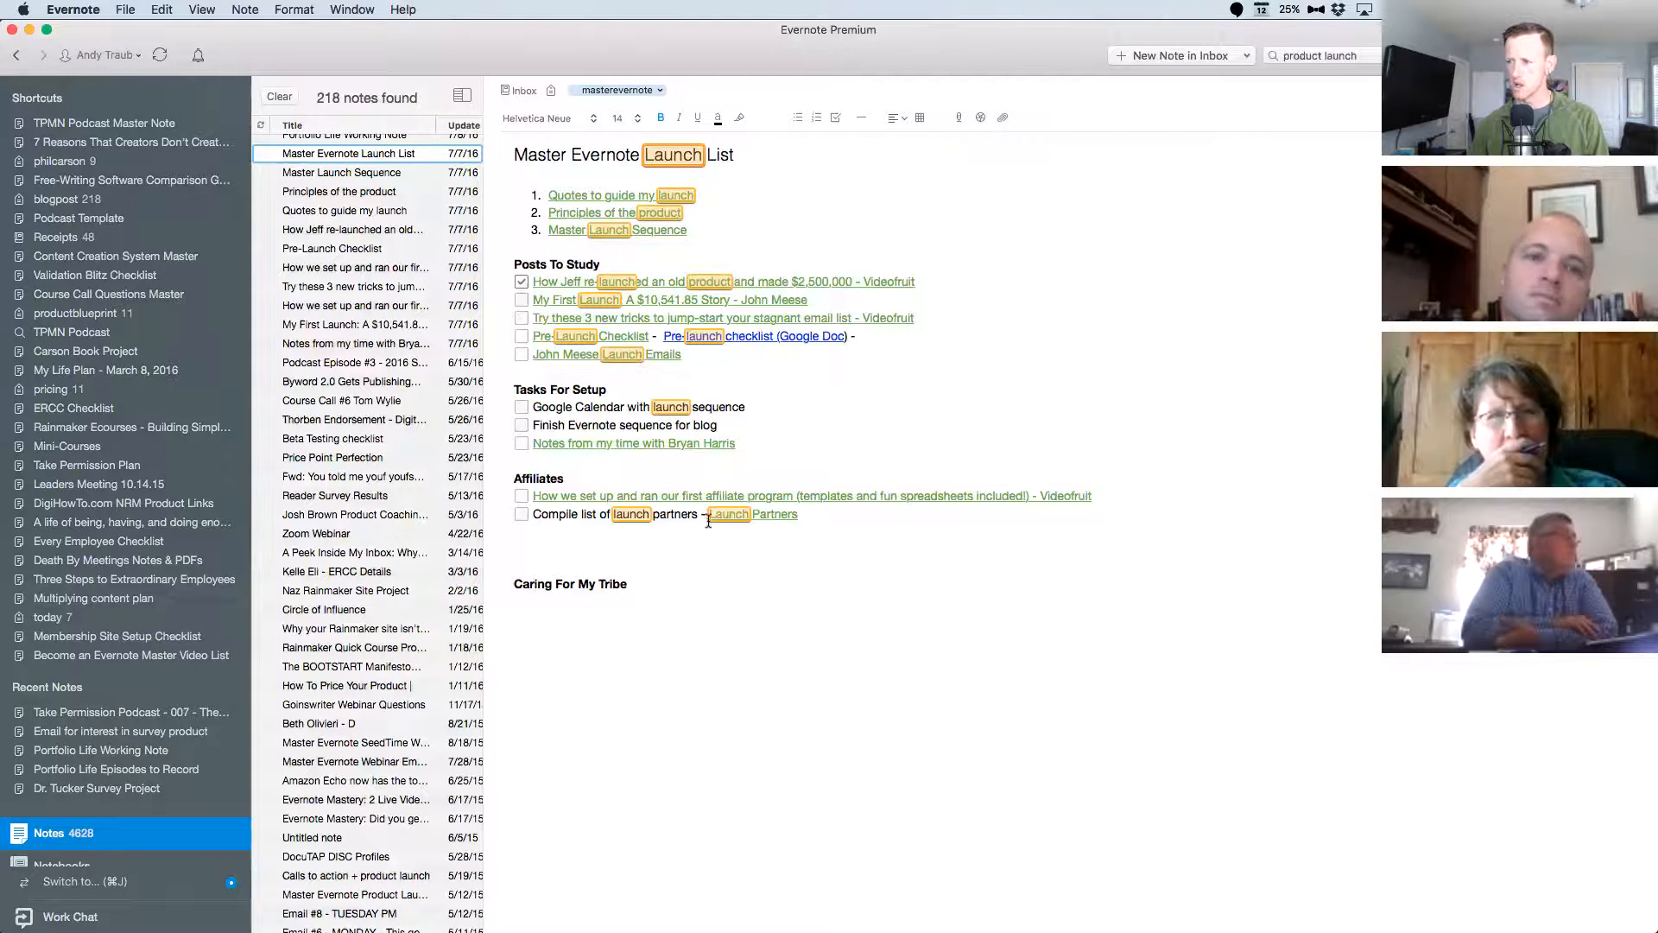
{"action": "left_click", "coordinate": [851, 158]}
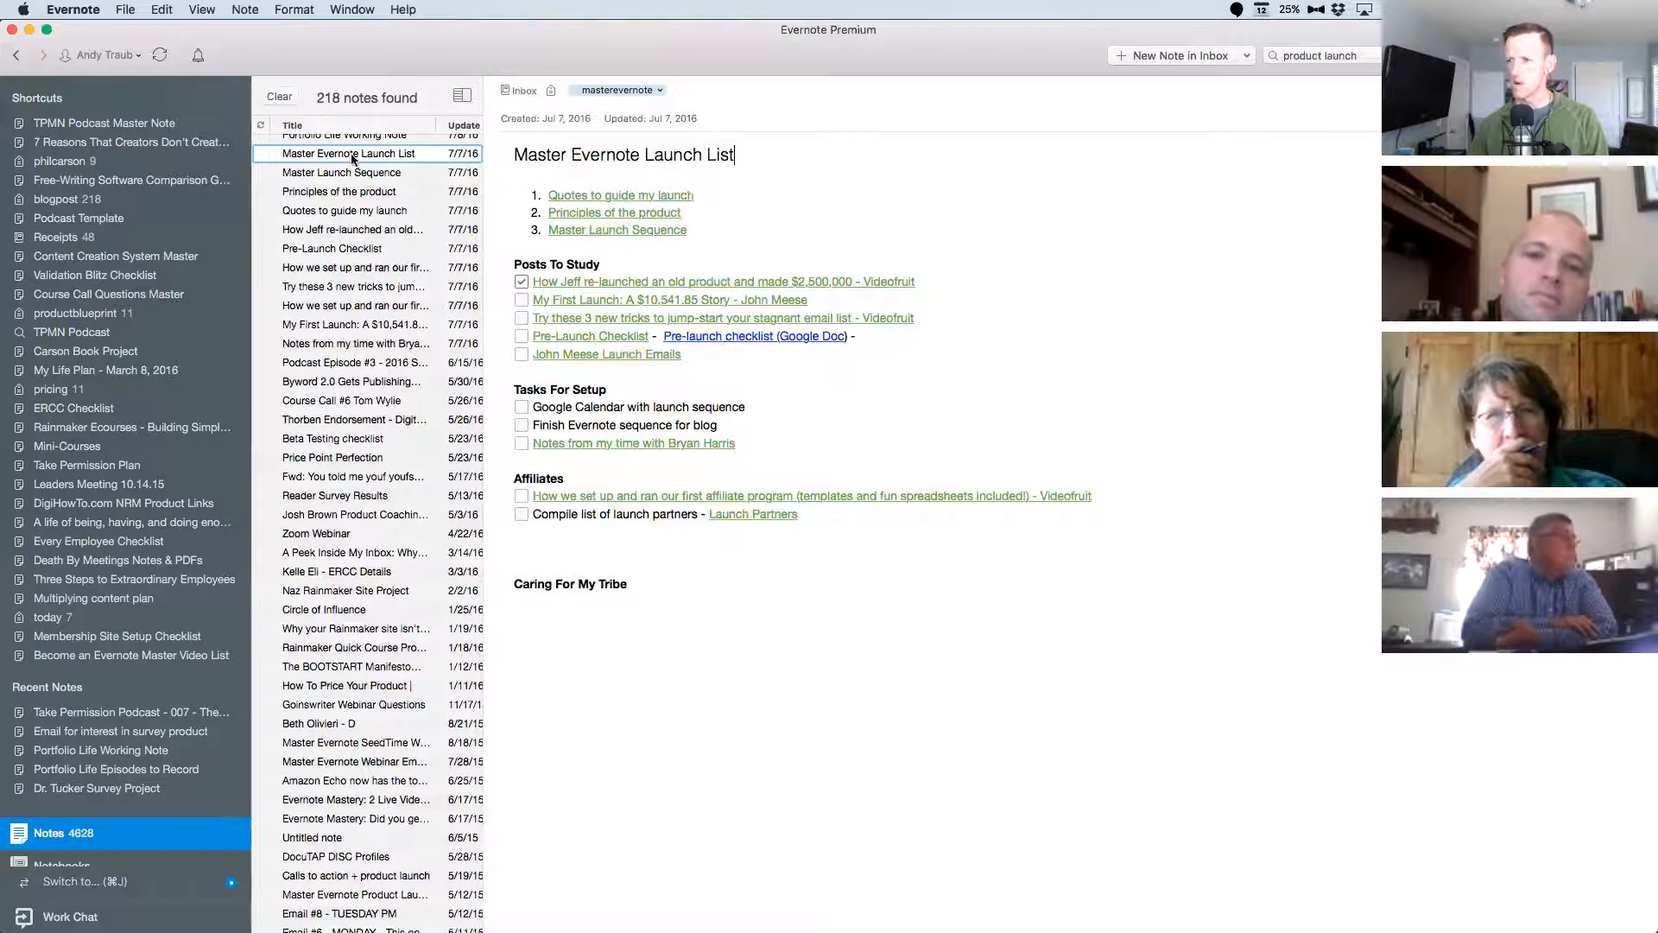
{"action": "left_click_drag", "start_coordinate": [370, 160], "coordinate": [108, 152]}
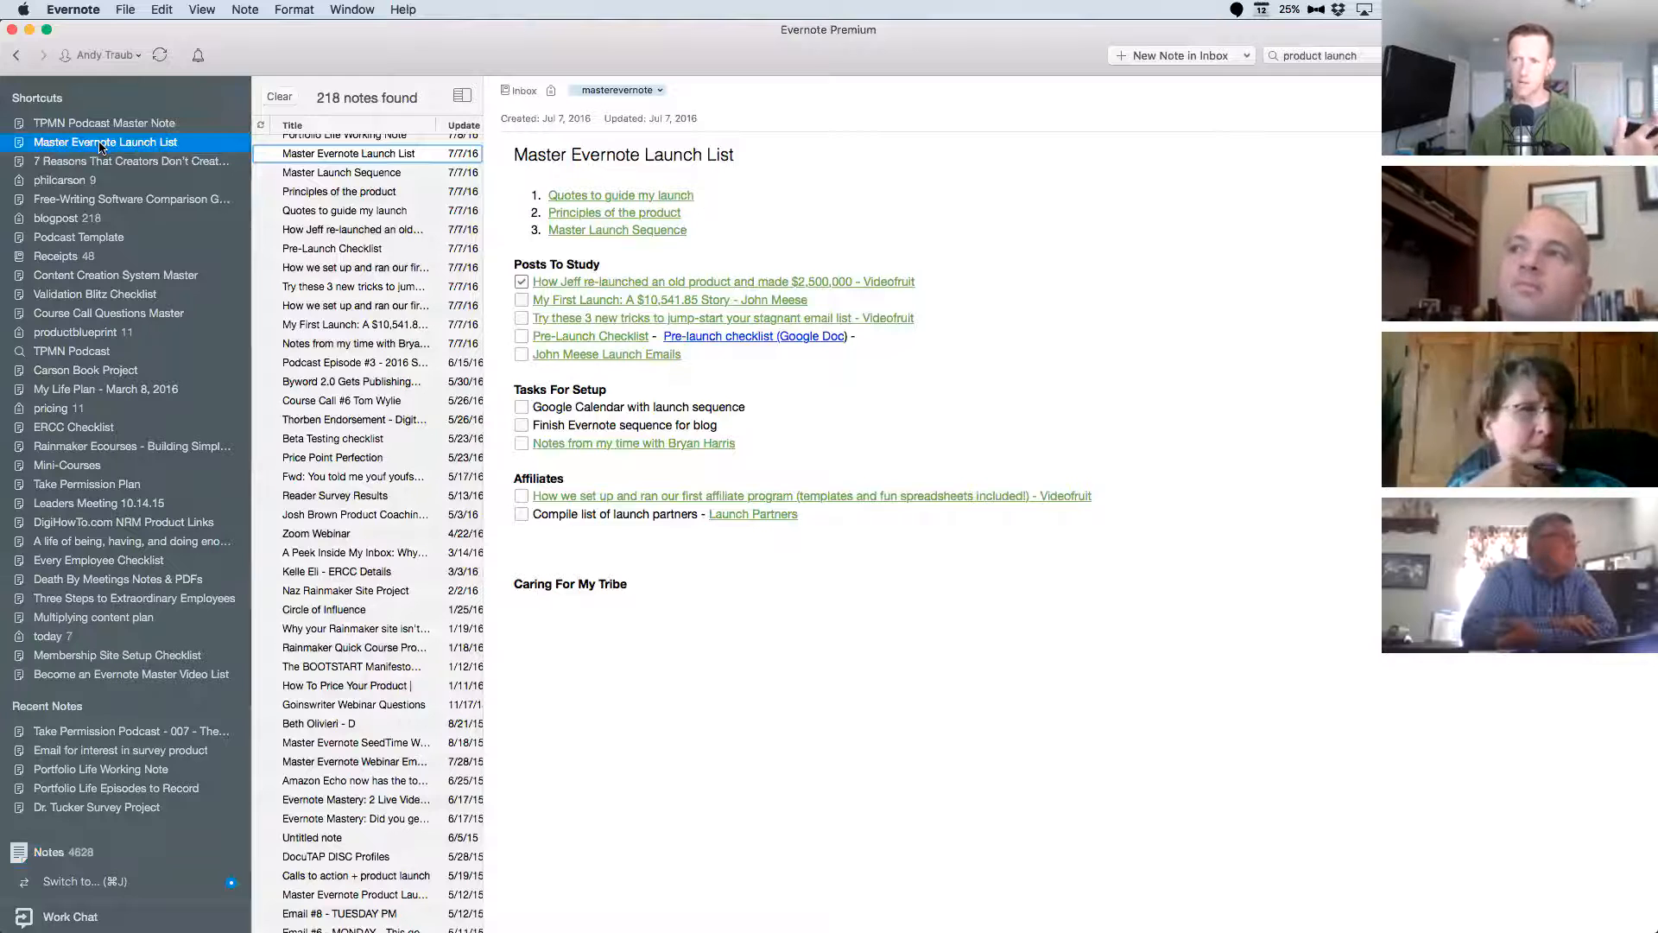
{"action": "left_click", "coordinate": [946, 196]}
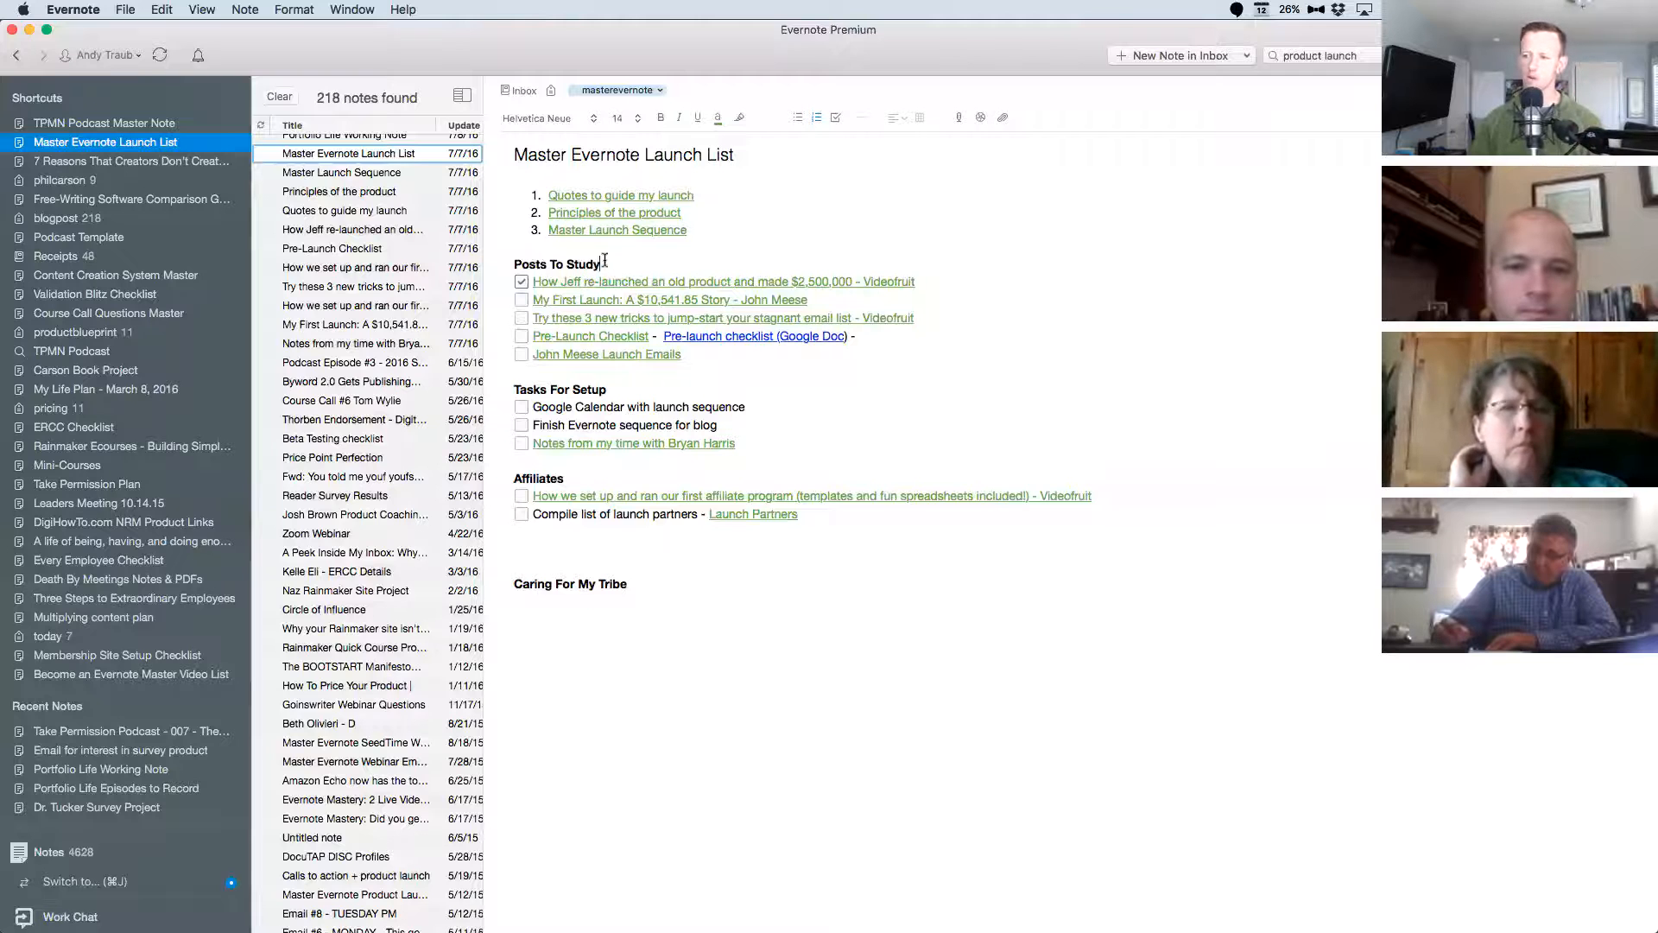
Open the note "How Jeff re-launched an old product and made $2,500,000 - Videofruit" from Posts To Study and skim the saved article.
{"action": "left_click_drag", "start_coordinate": [605, 261], "coordinate": [505, 259]}
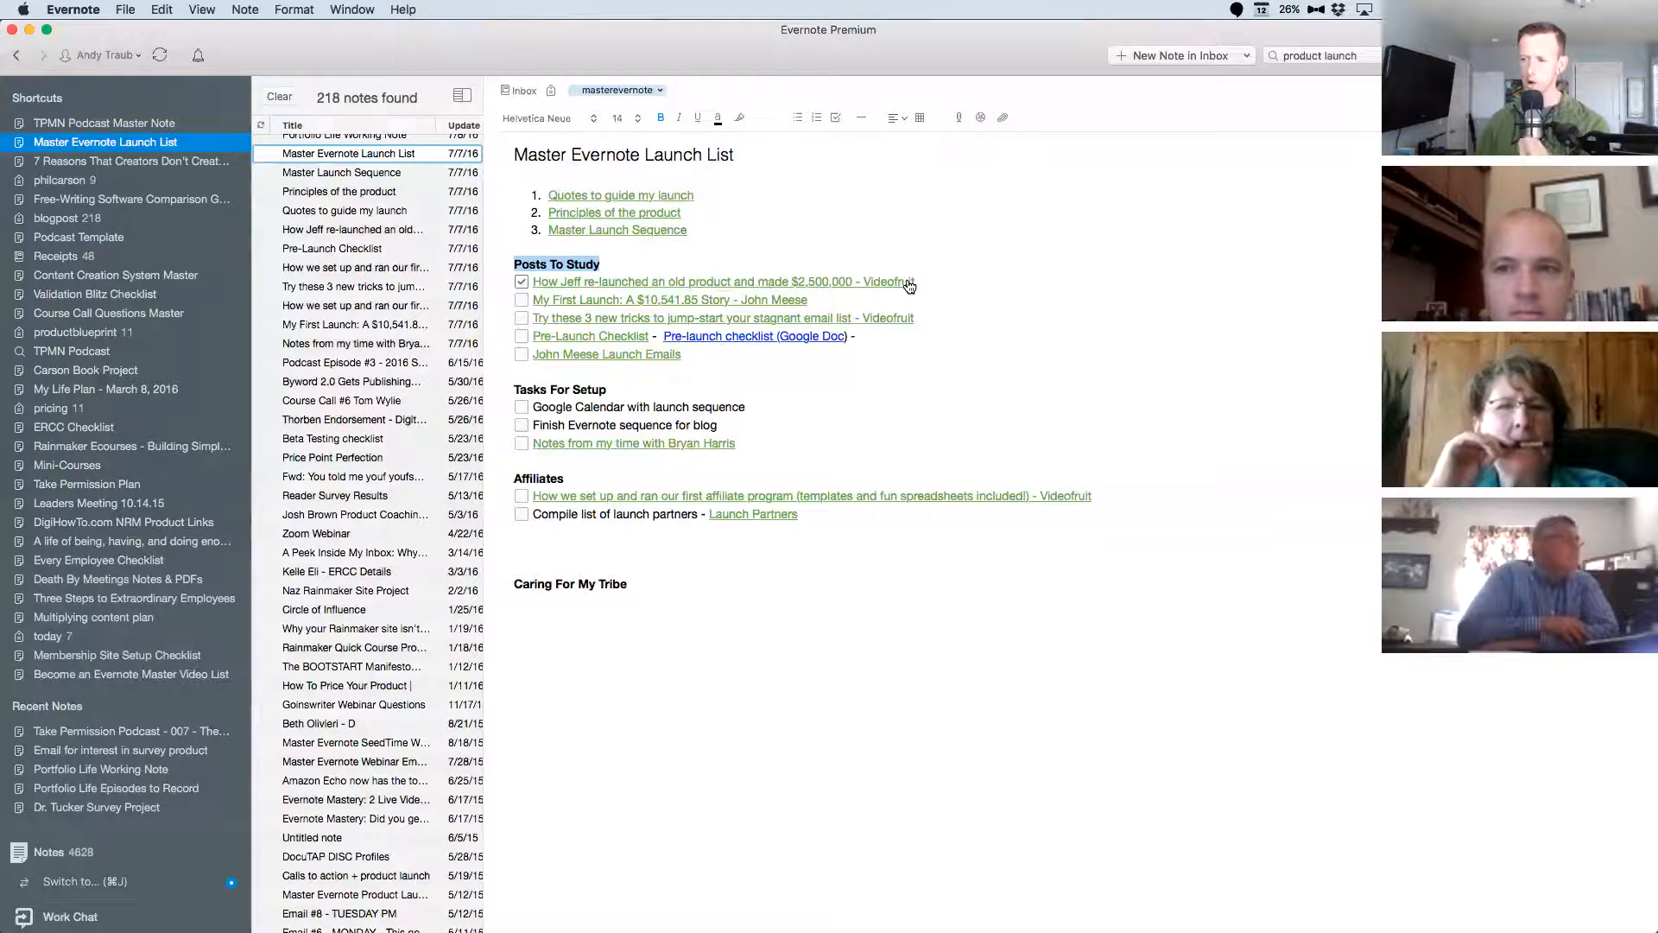
{"action": "left_click", "coordinate": [597, 285]}
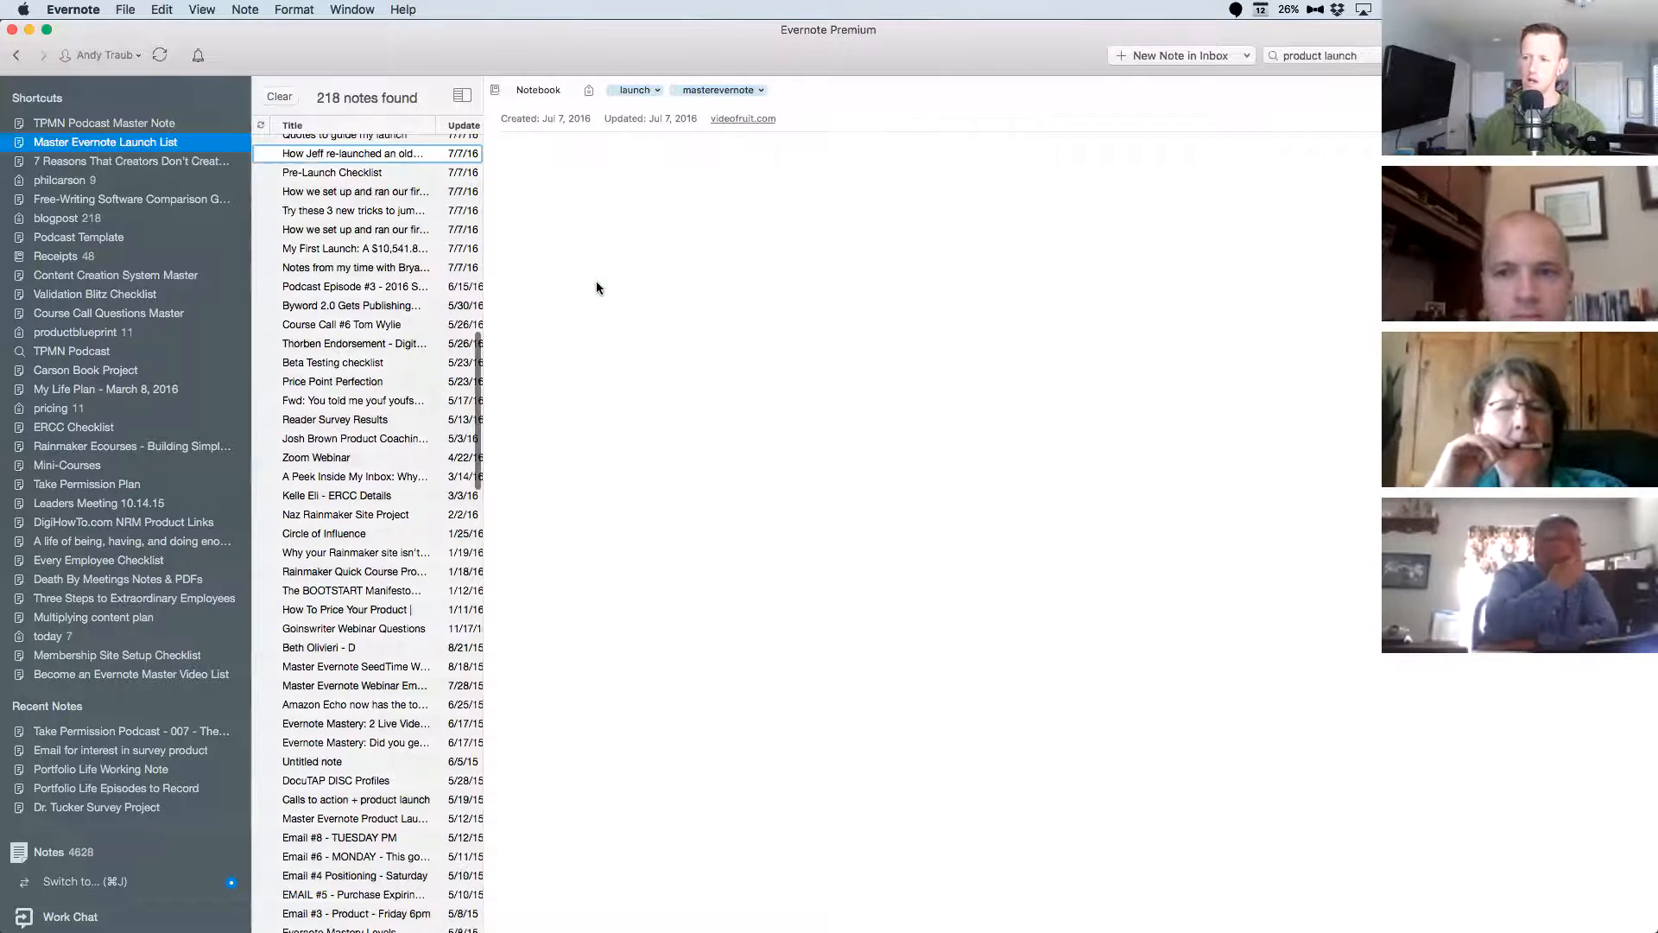
{"action": "scroll", "coordinate": [885, 406], "scroll_direction": "down", "scroll_amount": 10}
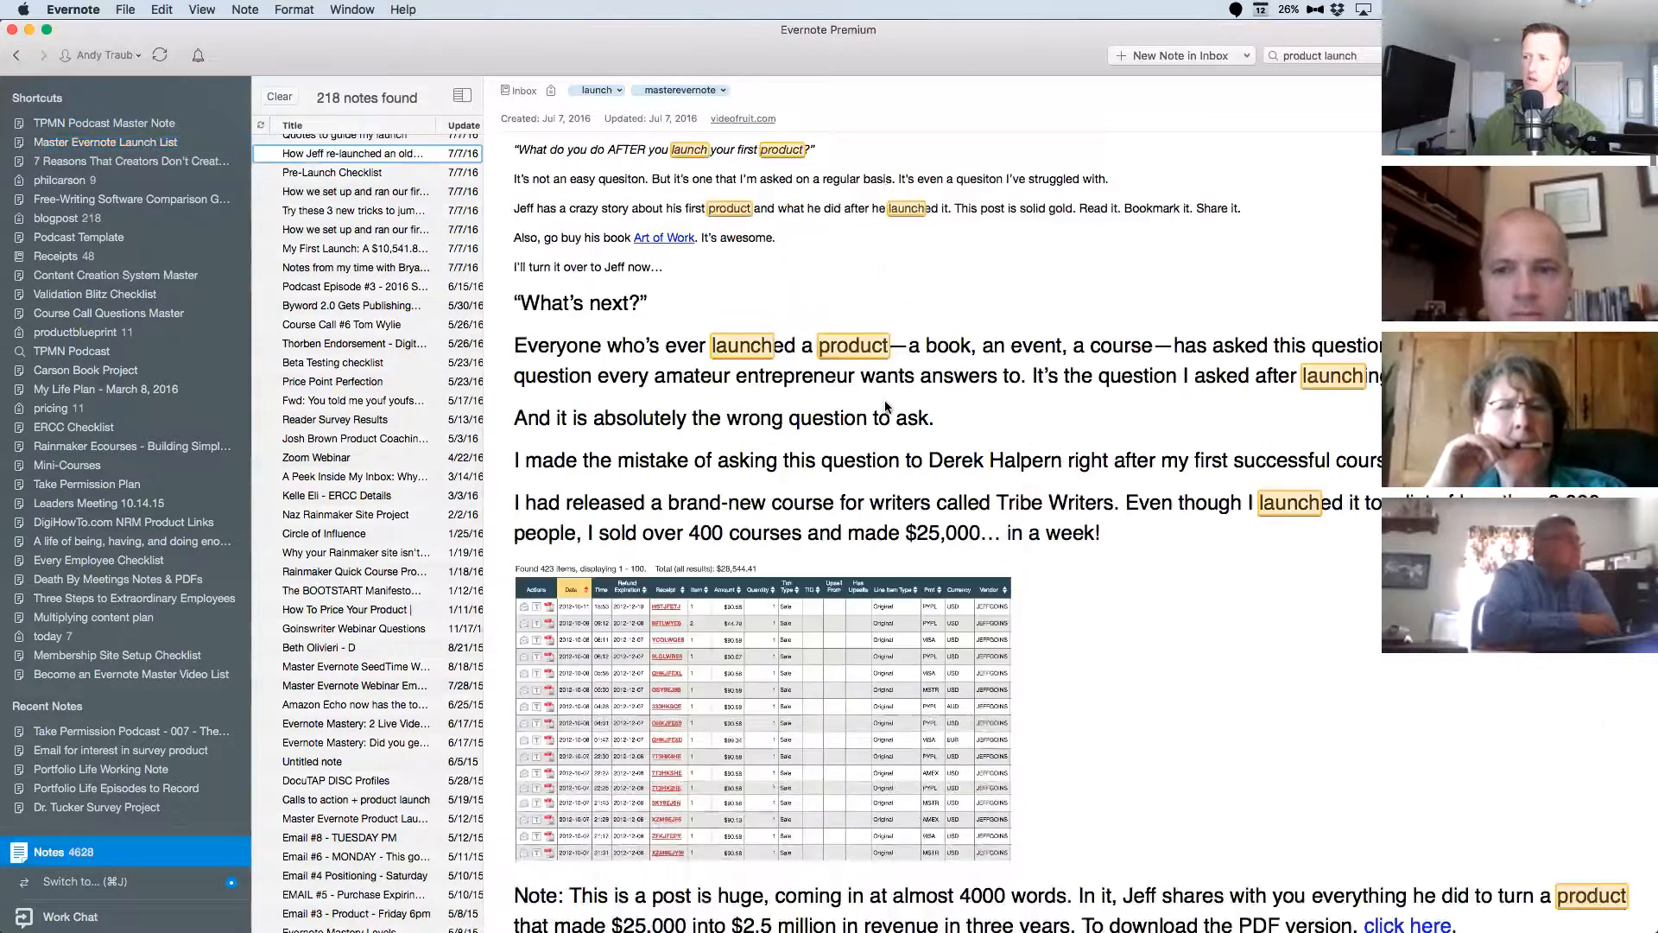
{"action": "scroll", "coordinate": [884, 401], "scroll_direction": "down", "scroll_amount": 15}
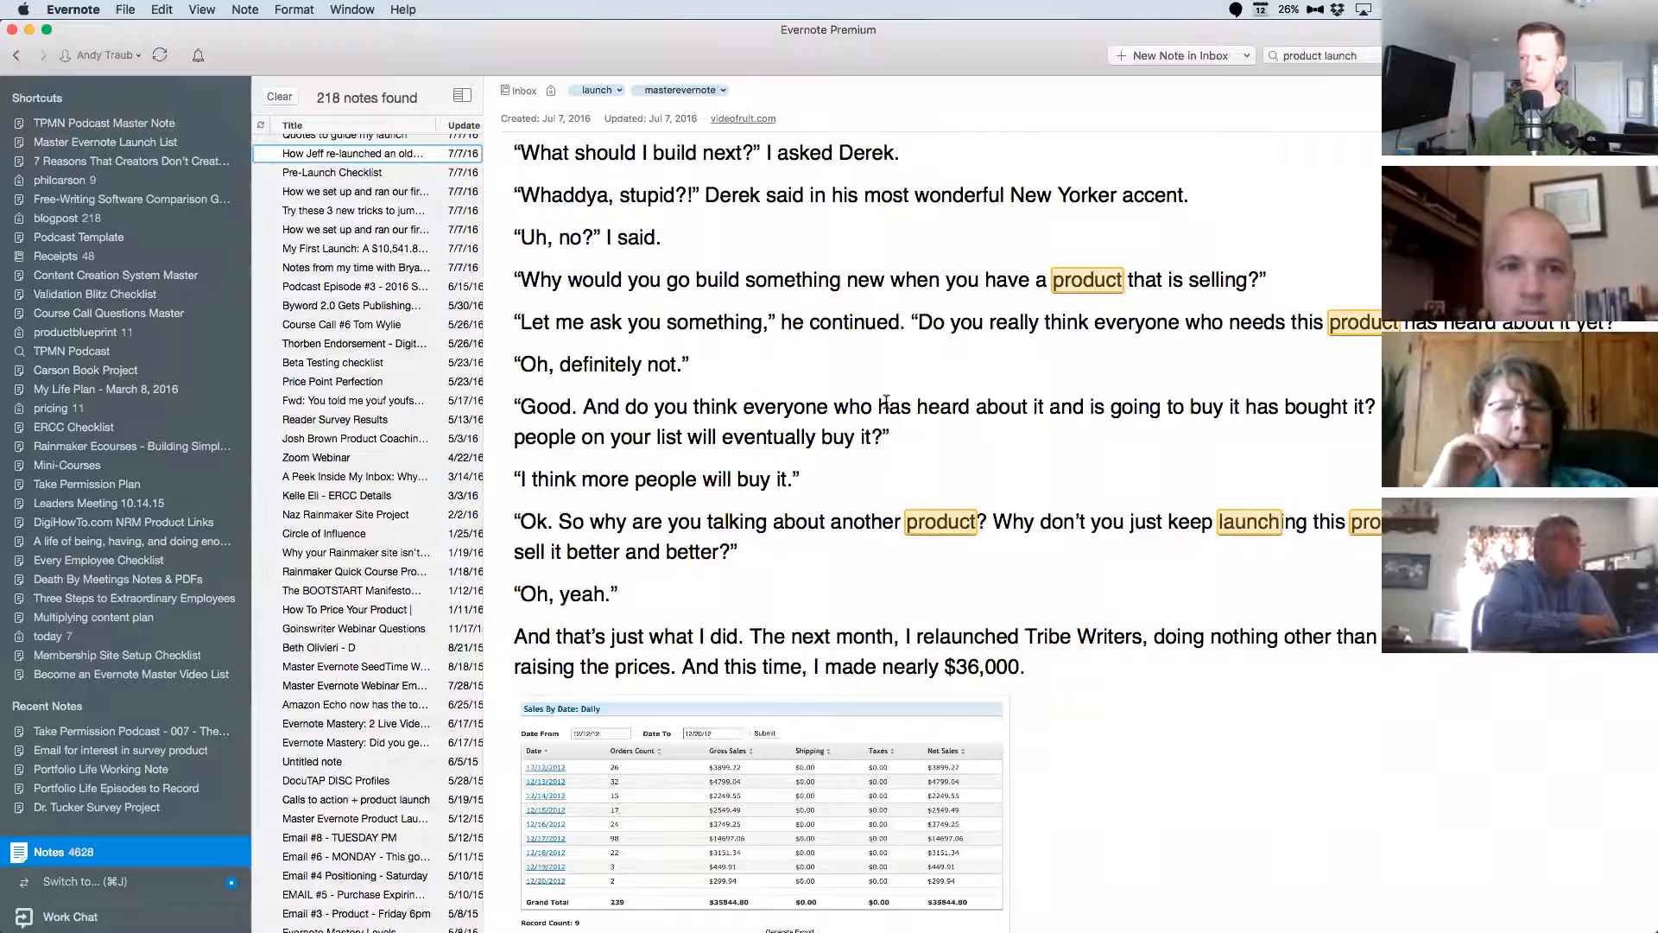
{"action": "left_click", "coordinate": [874, 330]}
{"action": "scroll", "coordinate": [950, 326], "scroll_direction": "up", "scroll_amount": 15}
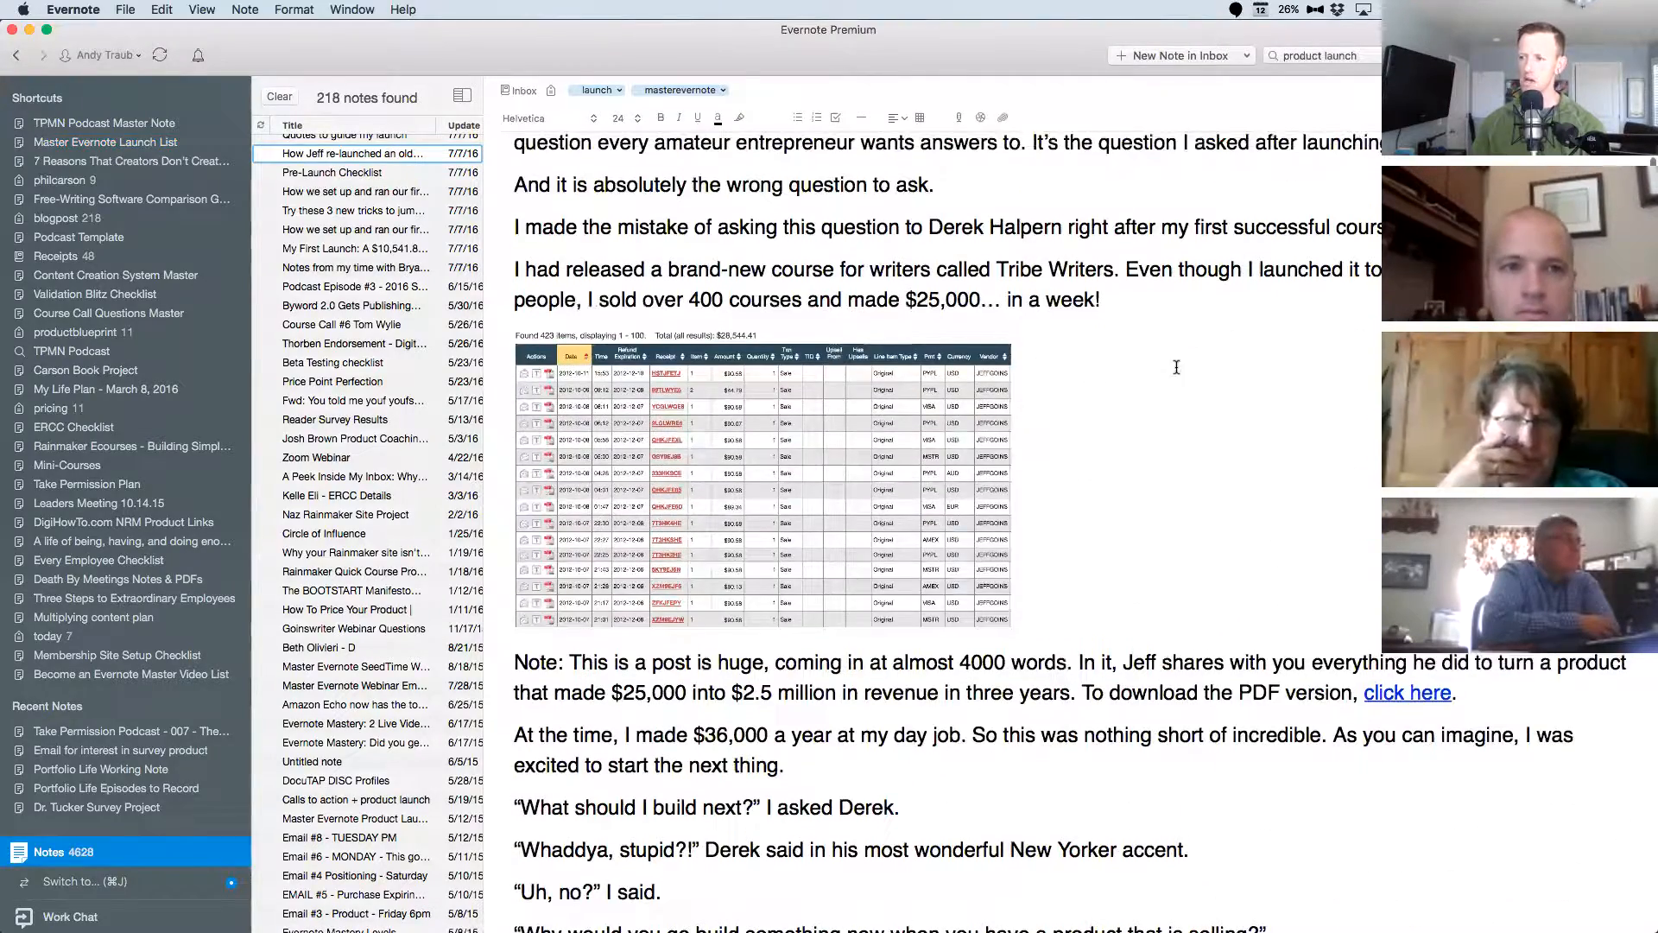
{"action": "scroll", "coordinate": [1174, 372], "scroll_direction": "down", "scroll_amount": 15}
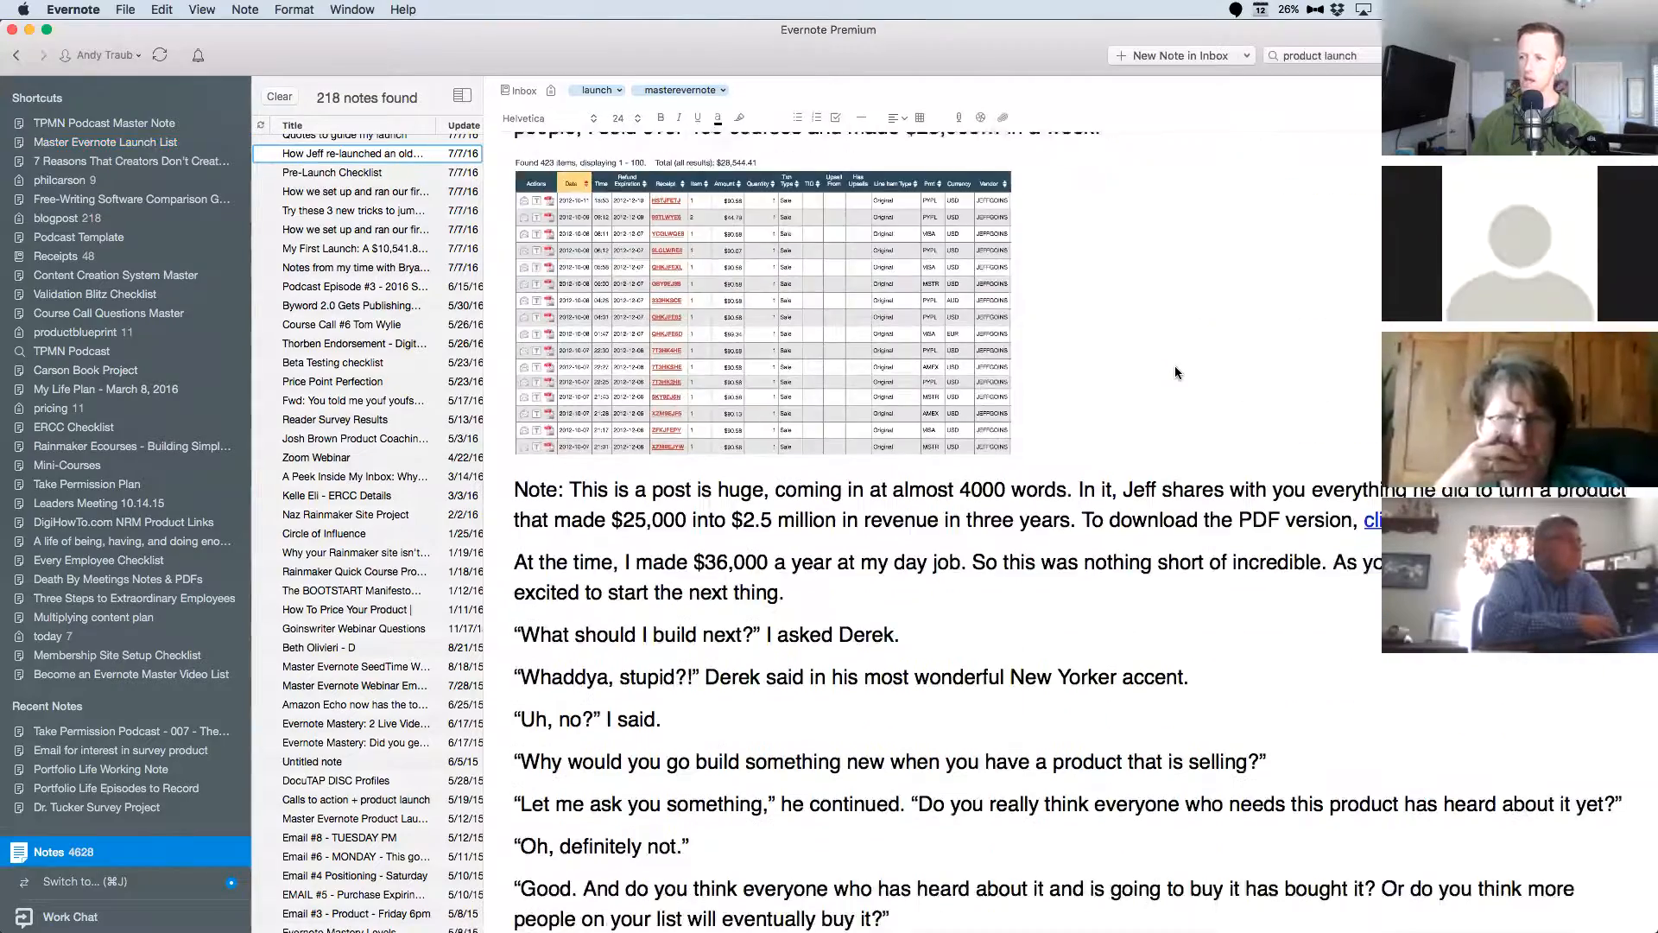
{"action": "scroll", "coordinate": [1175, 373], "scroll_direction": "down", "scroll_amount": 20}
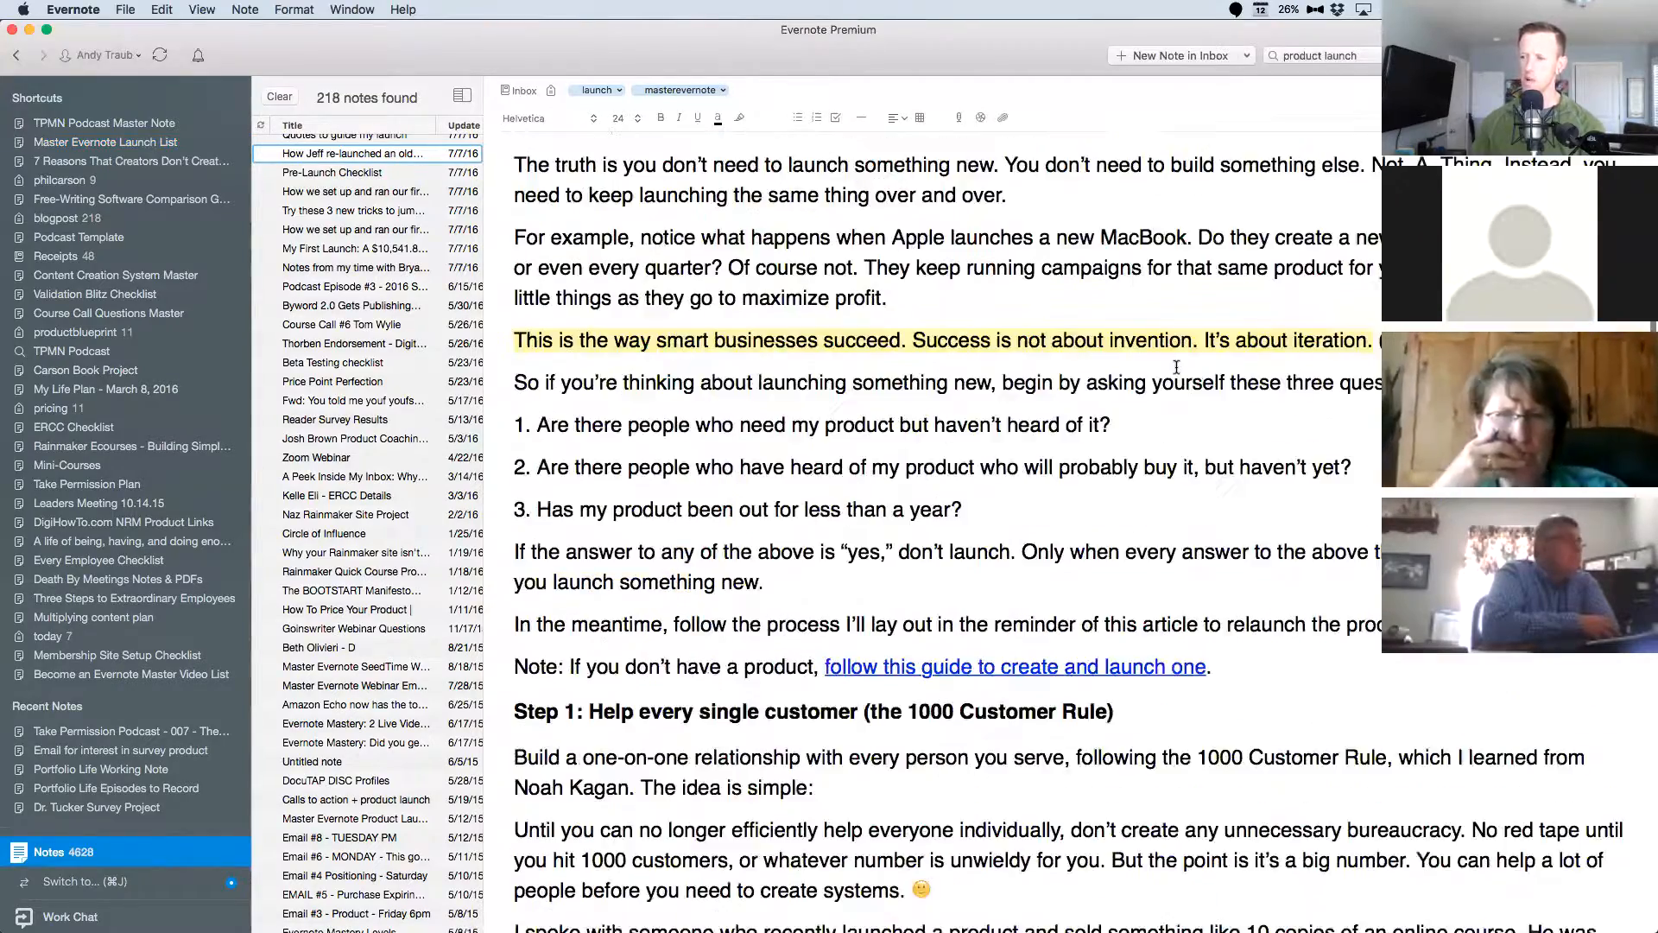
{"action": "scroll", "coordinate": [1174, 372], "scroll_direction": "up", "scroll_amount": 8}
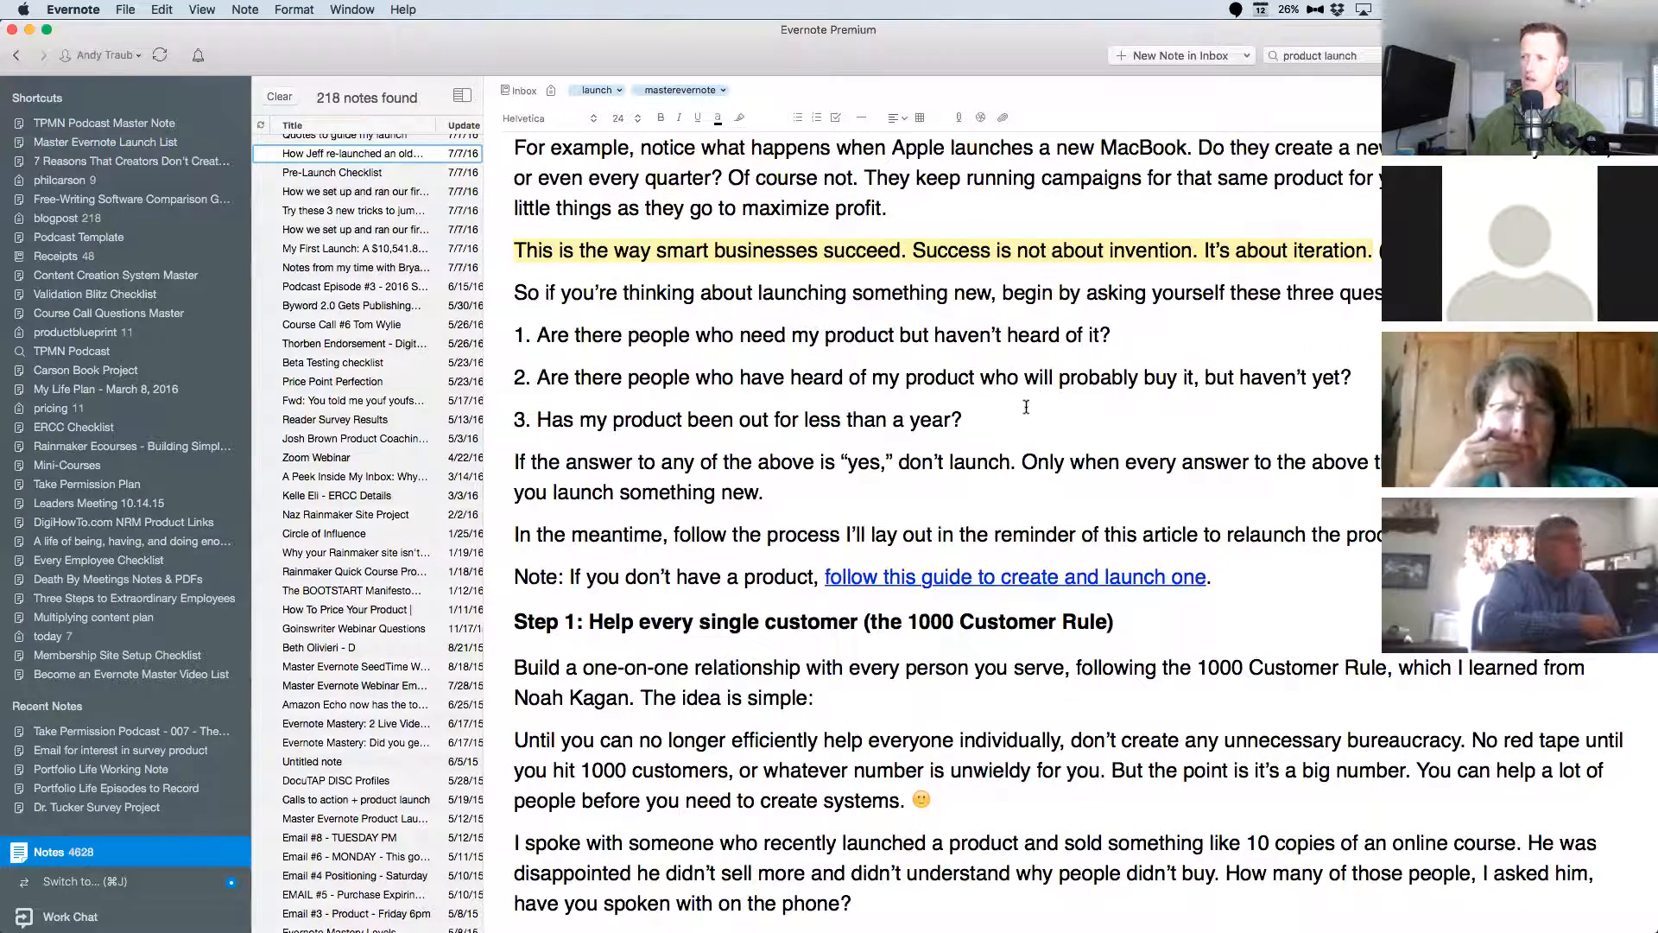
{"action": "scroll", "coordinate": [1047, 408], "scroll_direction": "up", "scroll_amount": 12}
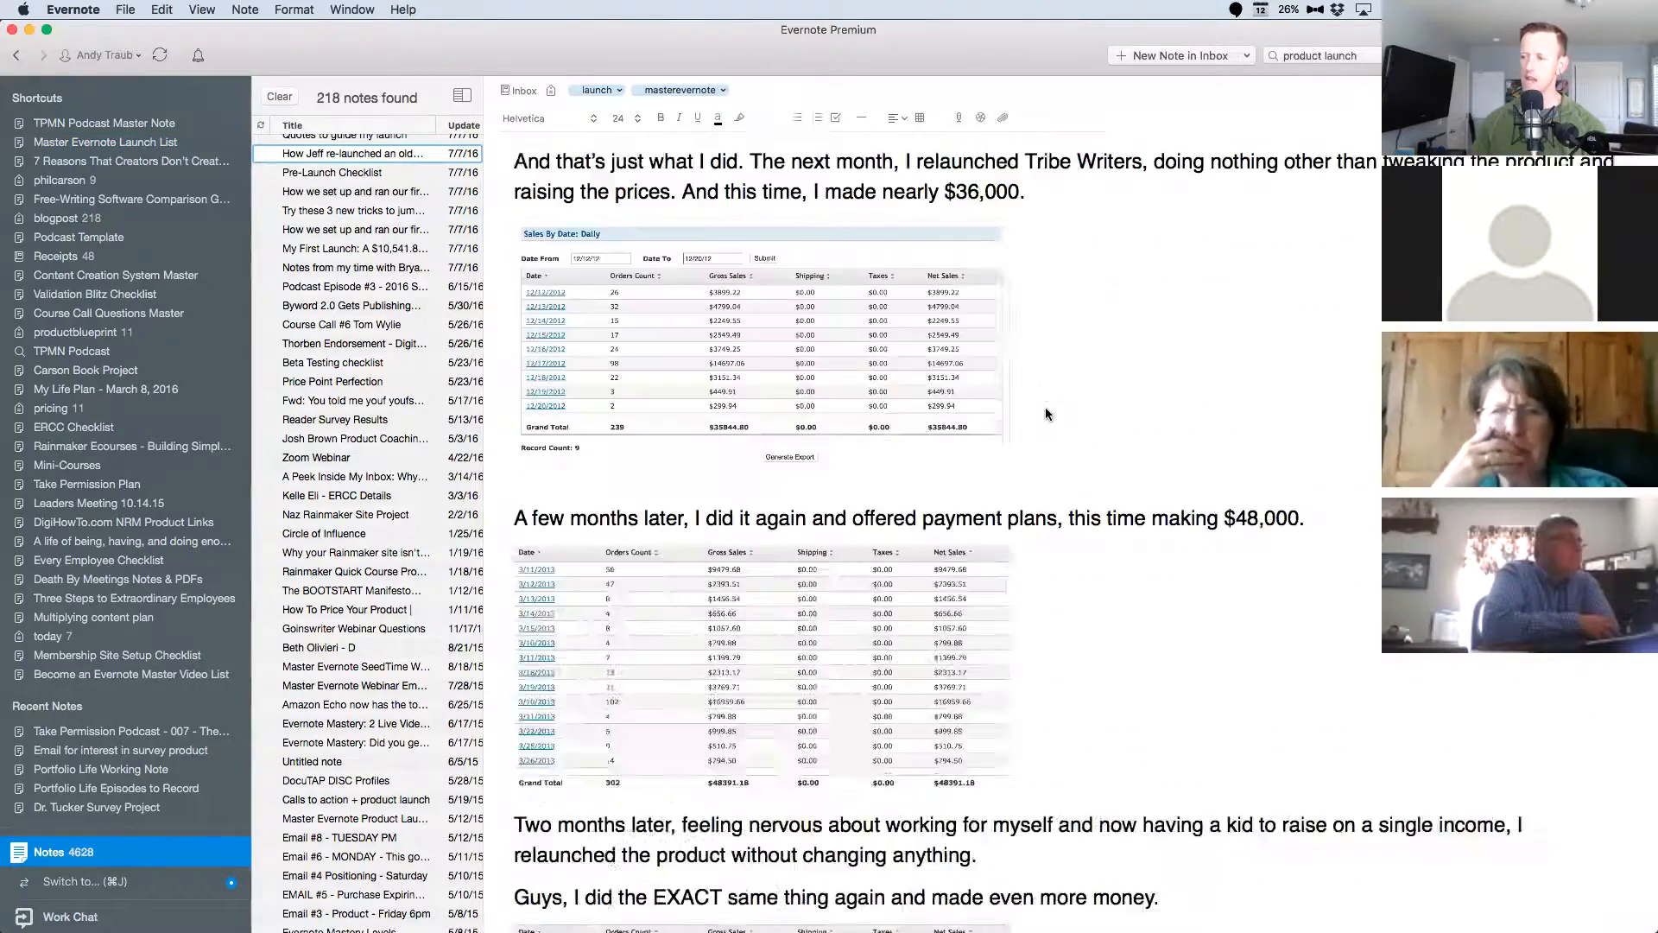
{"action": "scroll", "coordinate": [1047, 412], "scroll_direction": "up", "scroll_amount": 10}
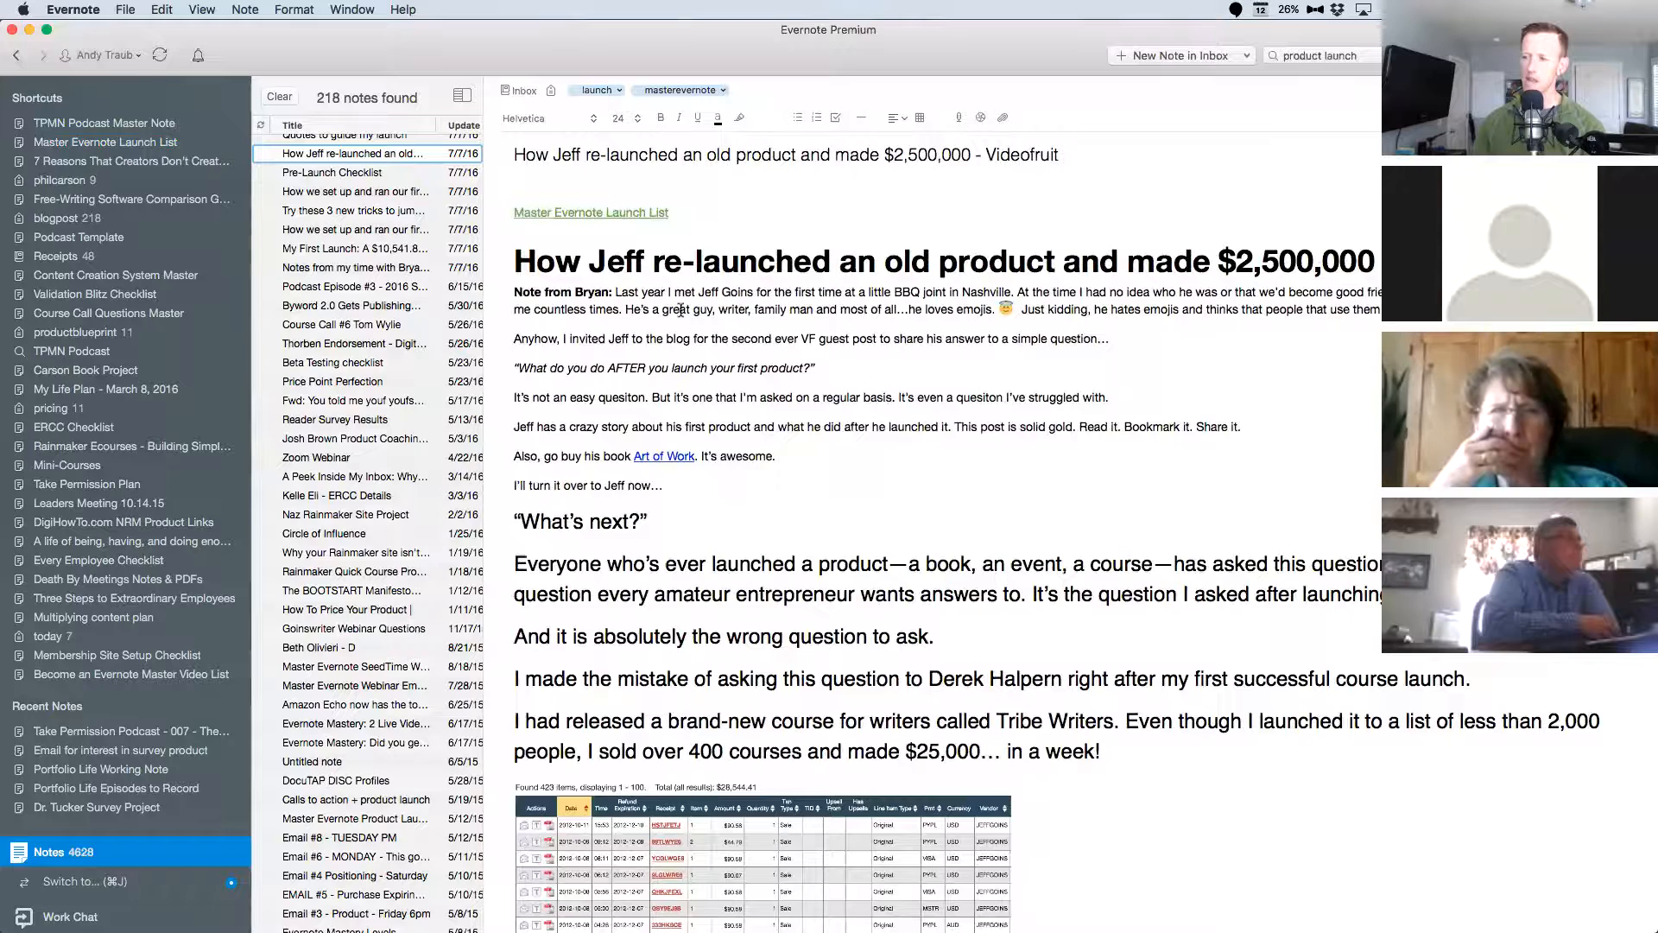
Follow the article note's link back to "Master Evernote Launch List" and dismiss the Evernote rating banner.
{"action": "right_click", "coordinate": [363, 161]}
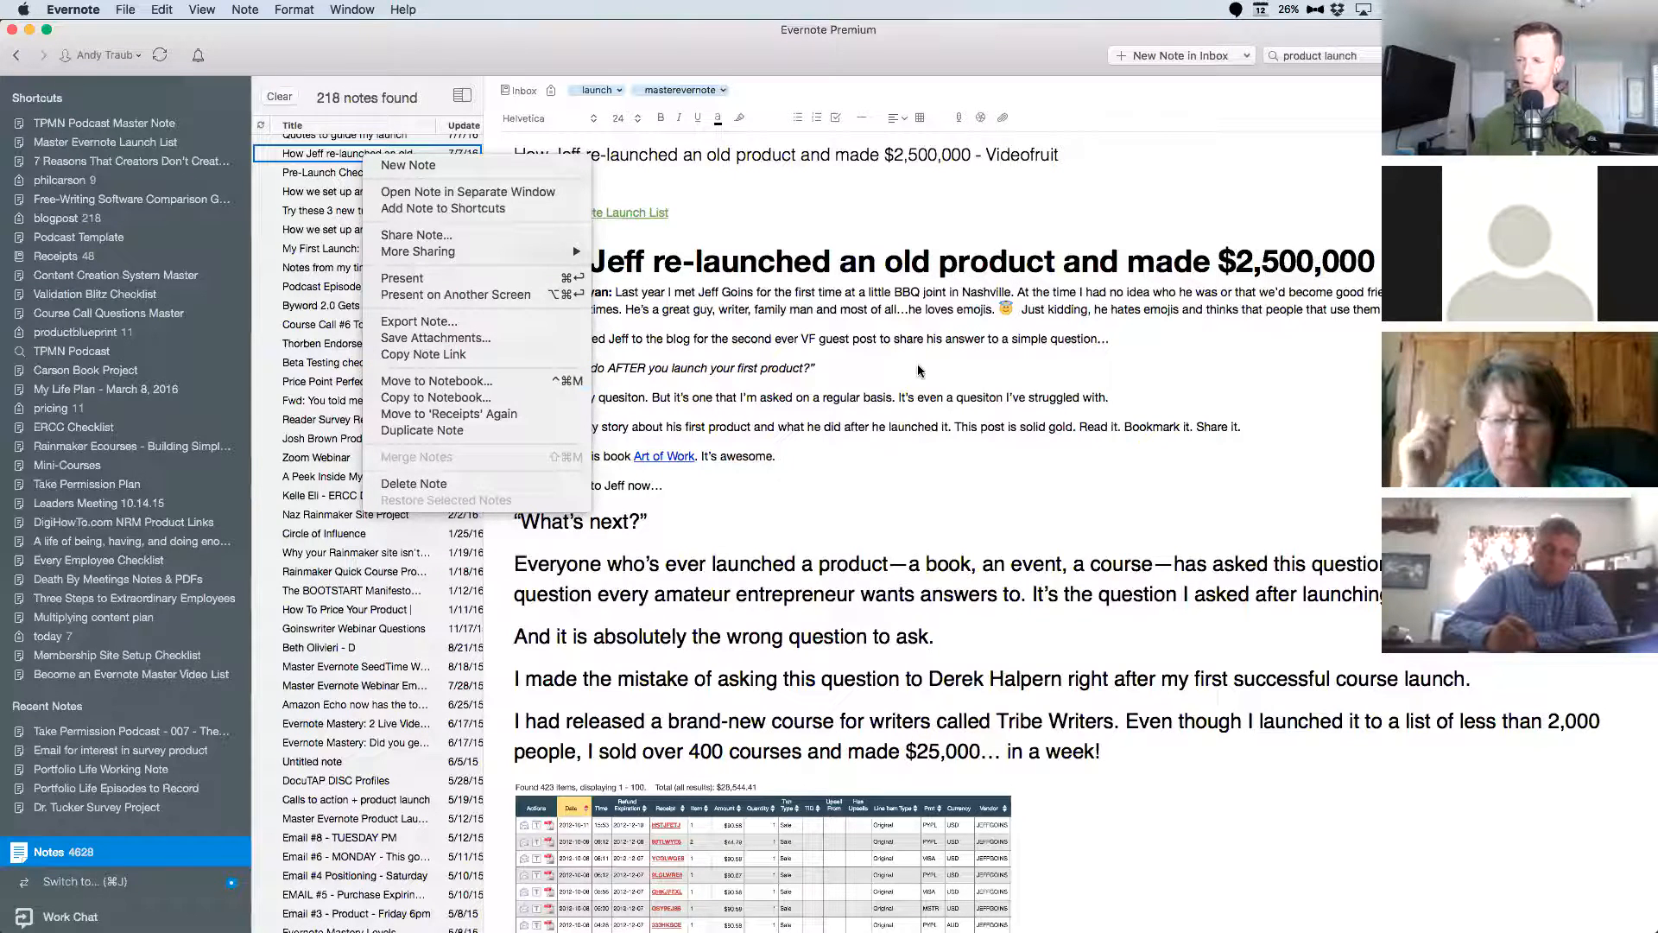
{"action": "left_click", "coordinate": [782, 223]}
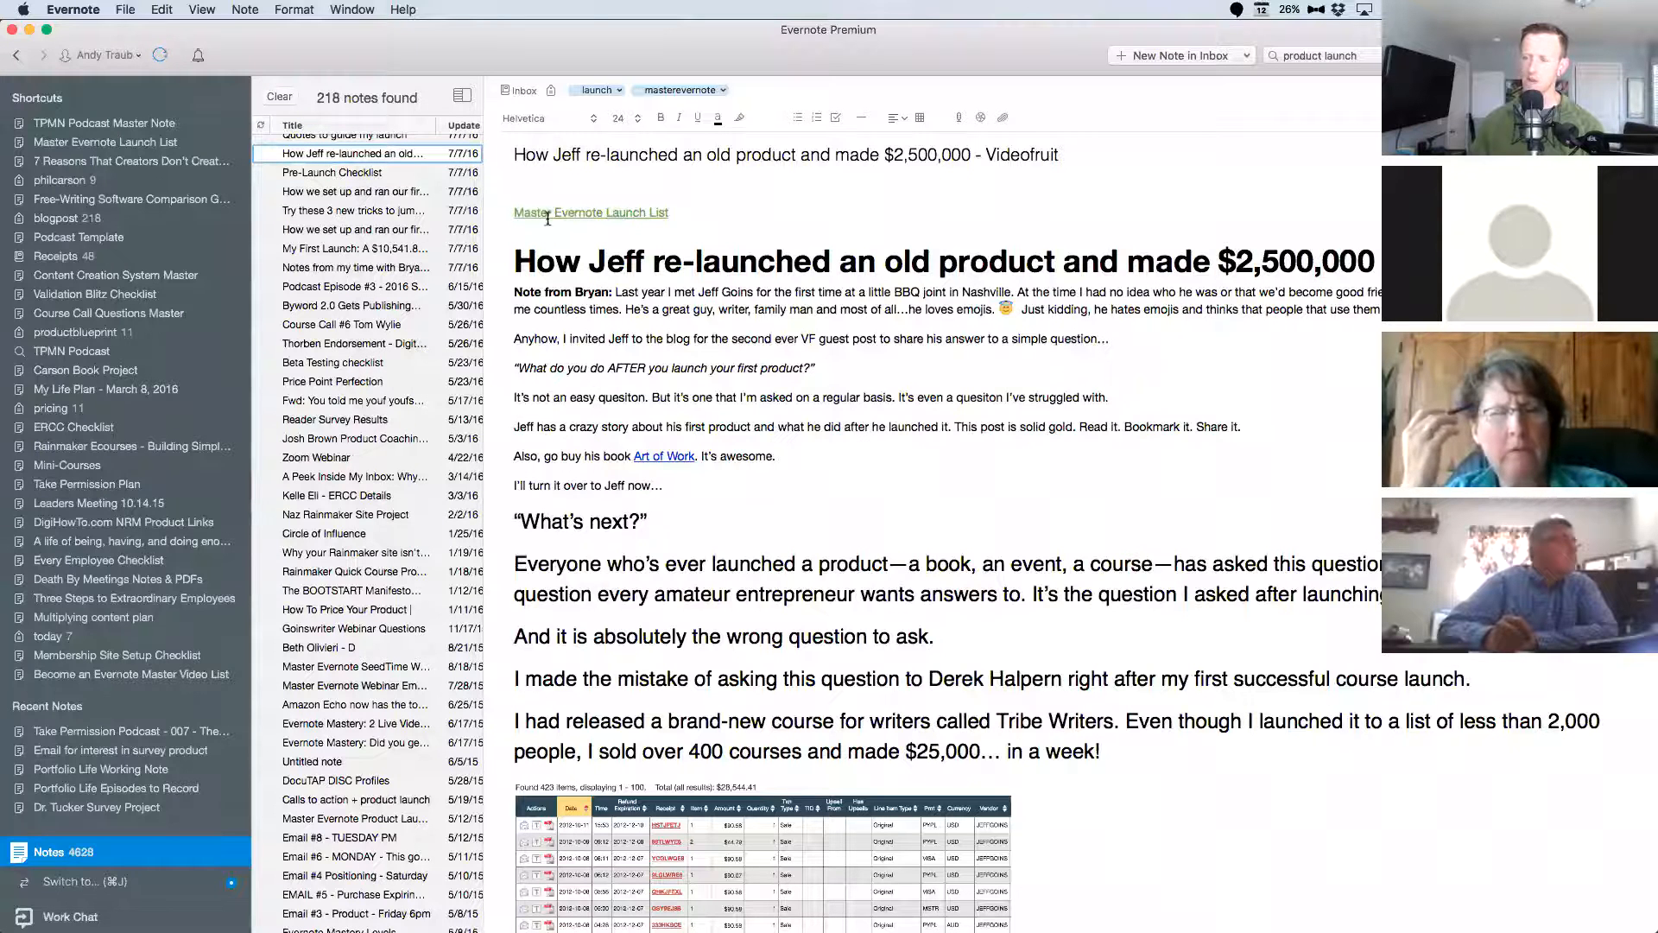
{"action": "left_click", "coordinate": [593, 215]}
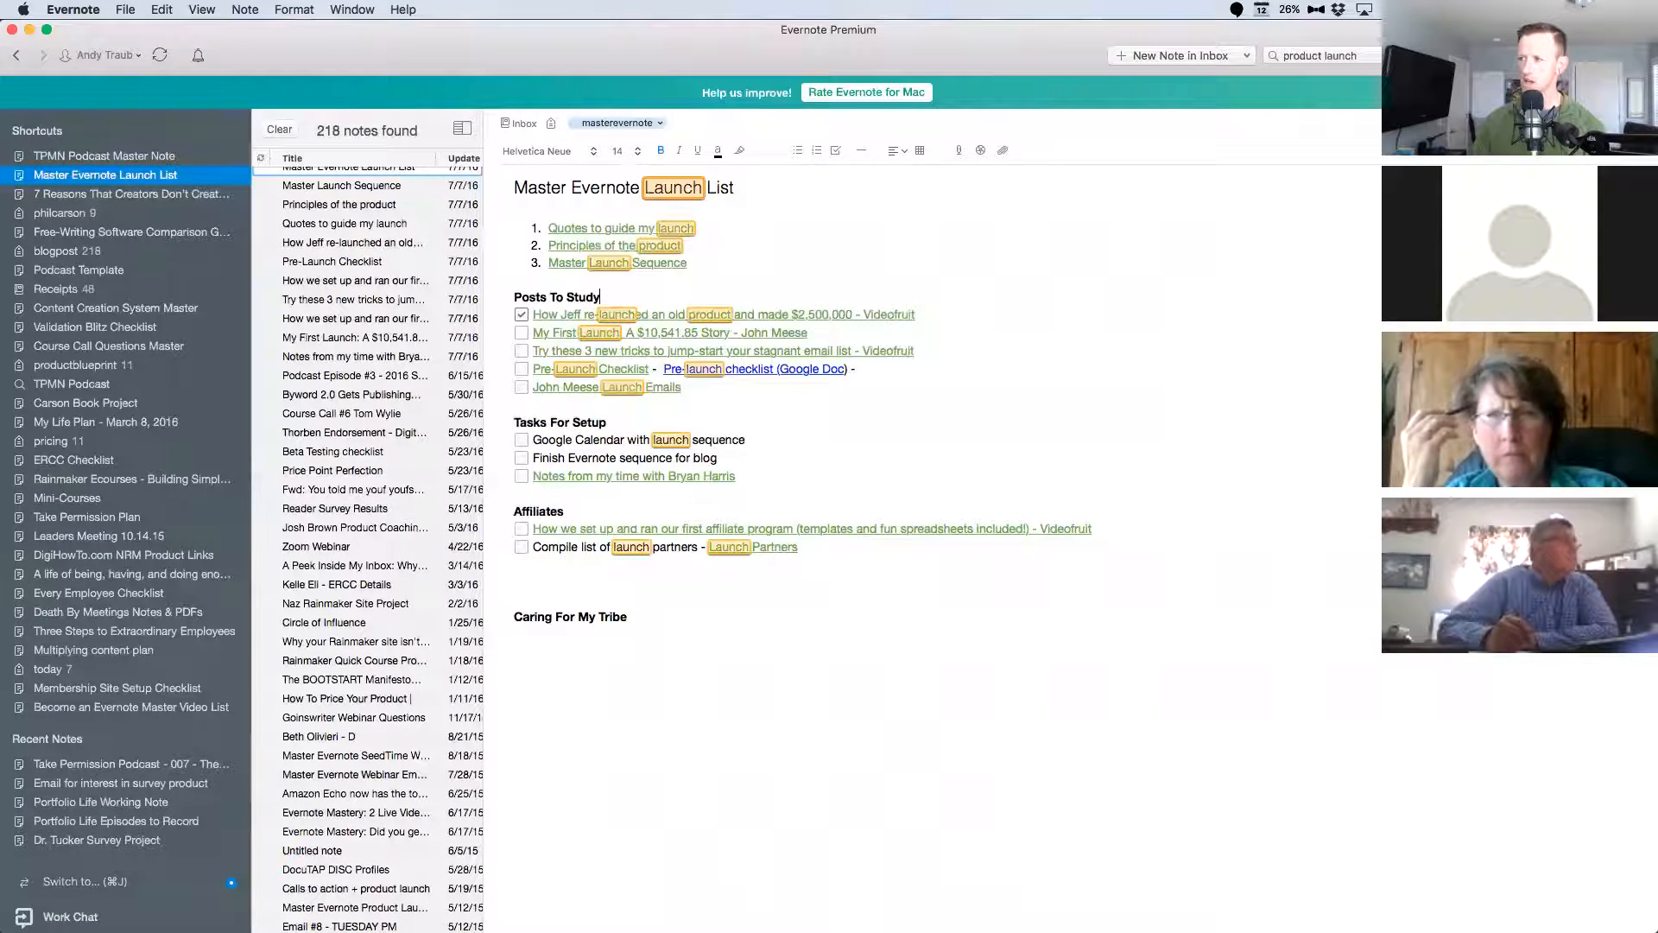
{"action": "left_click", "coordinate": [1640, 92]}
{"action": "left_click", "coordinate": [1024, 288]}
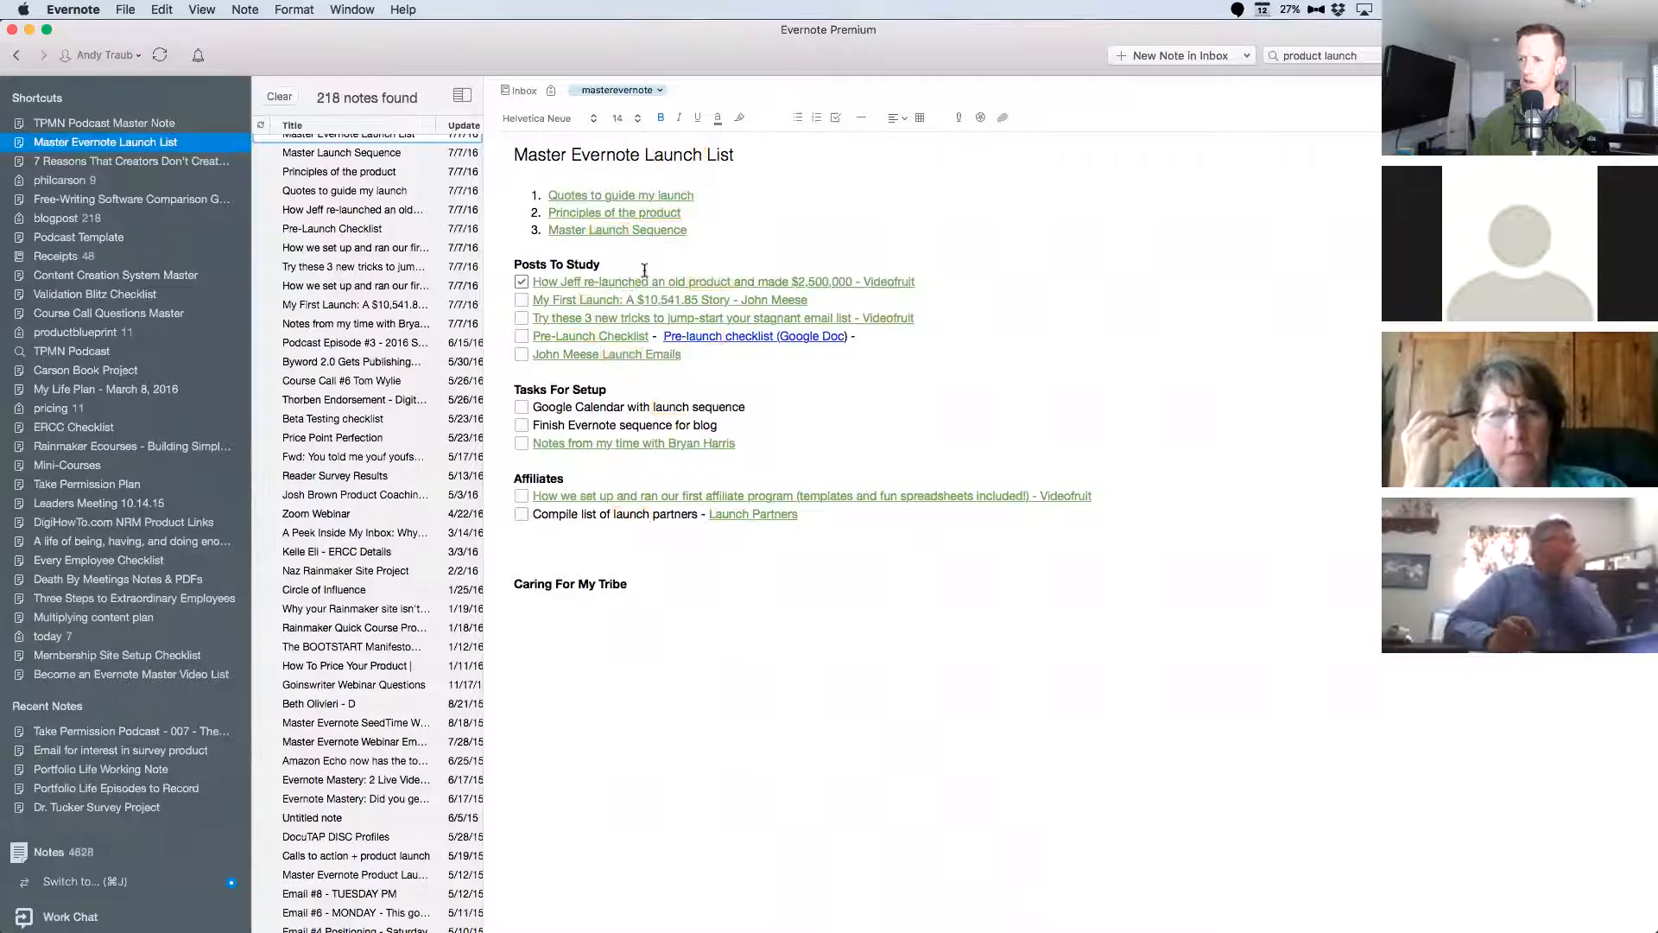
{"action": "left_click", "coordinate": [798, 552]}
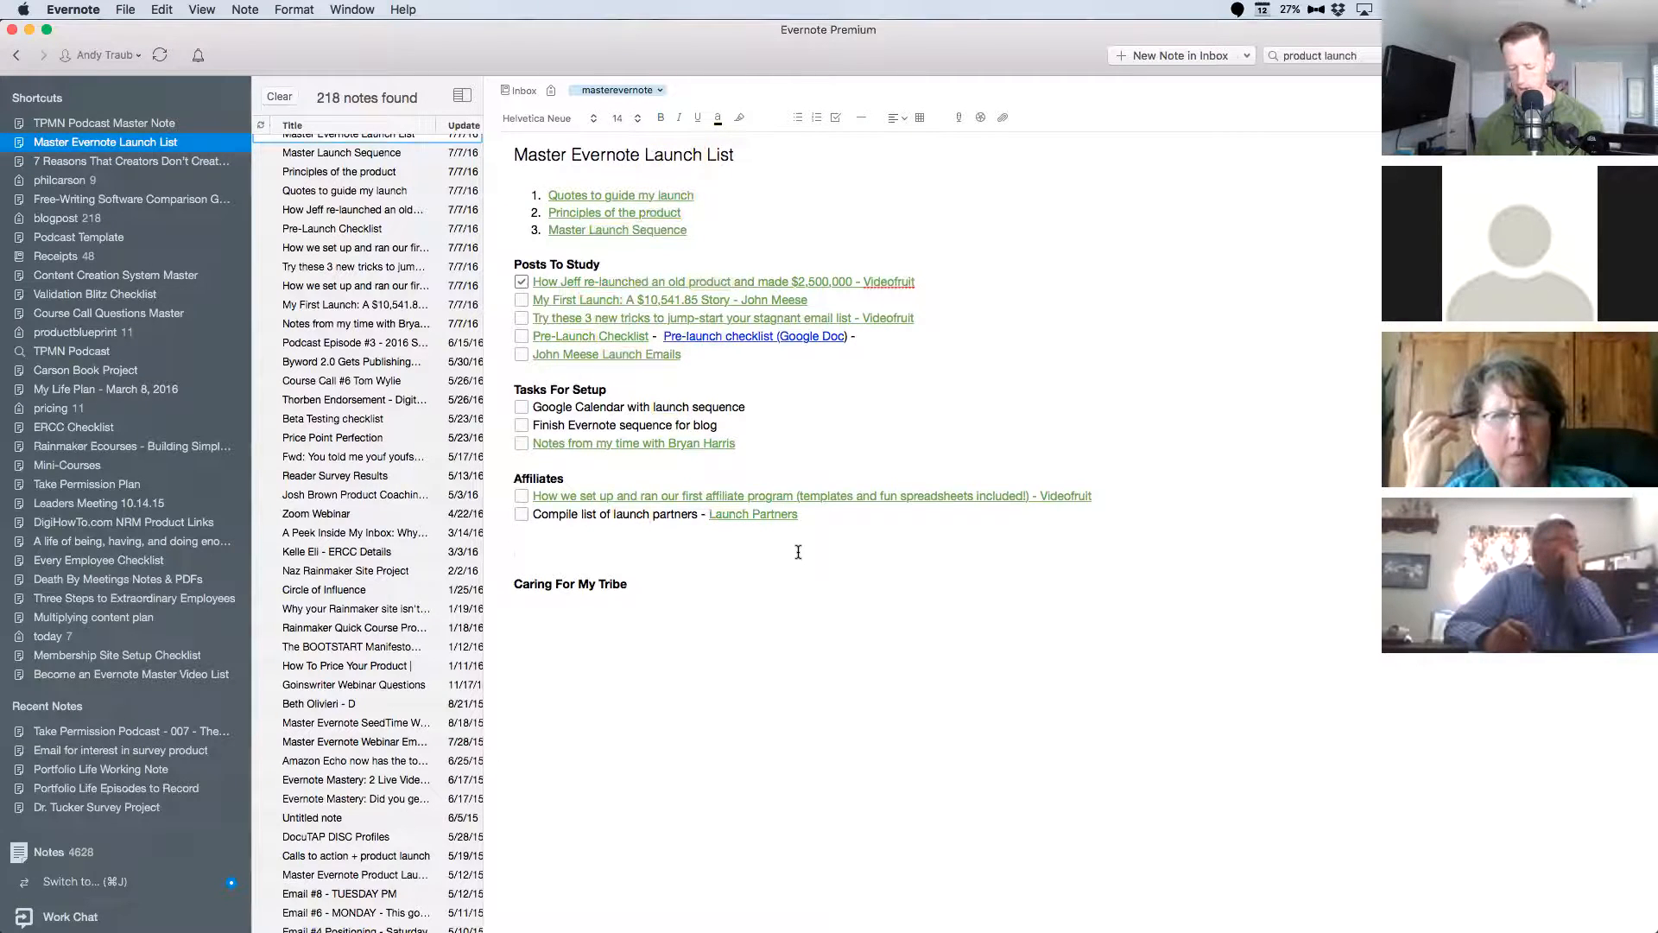
{"action": "type", "text": "https://evernote.com/products/scannable/"}
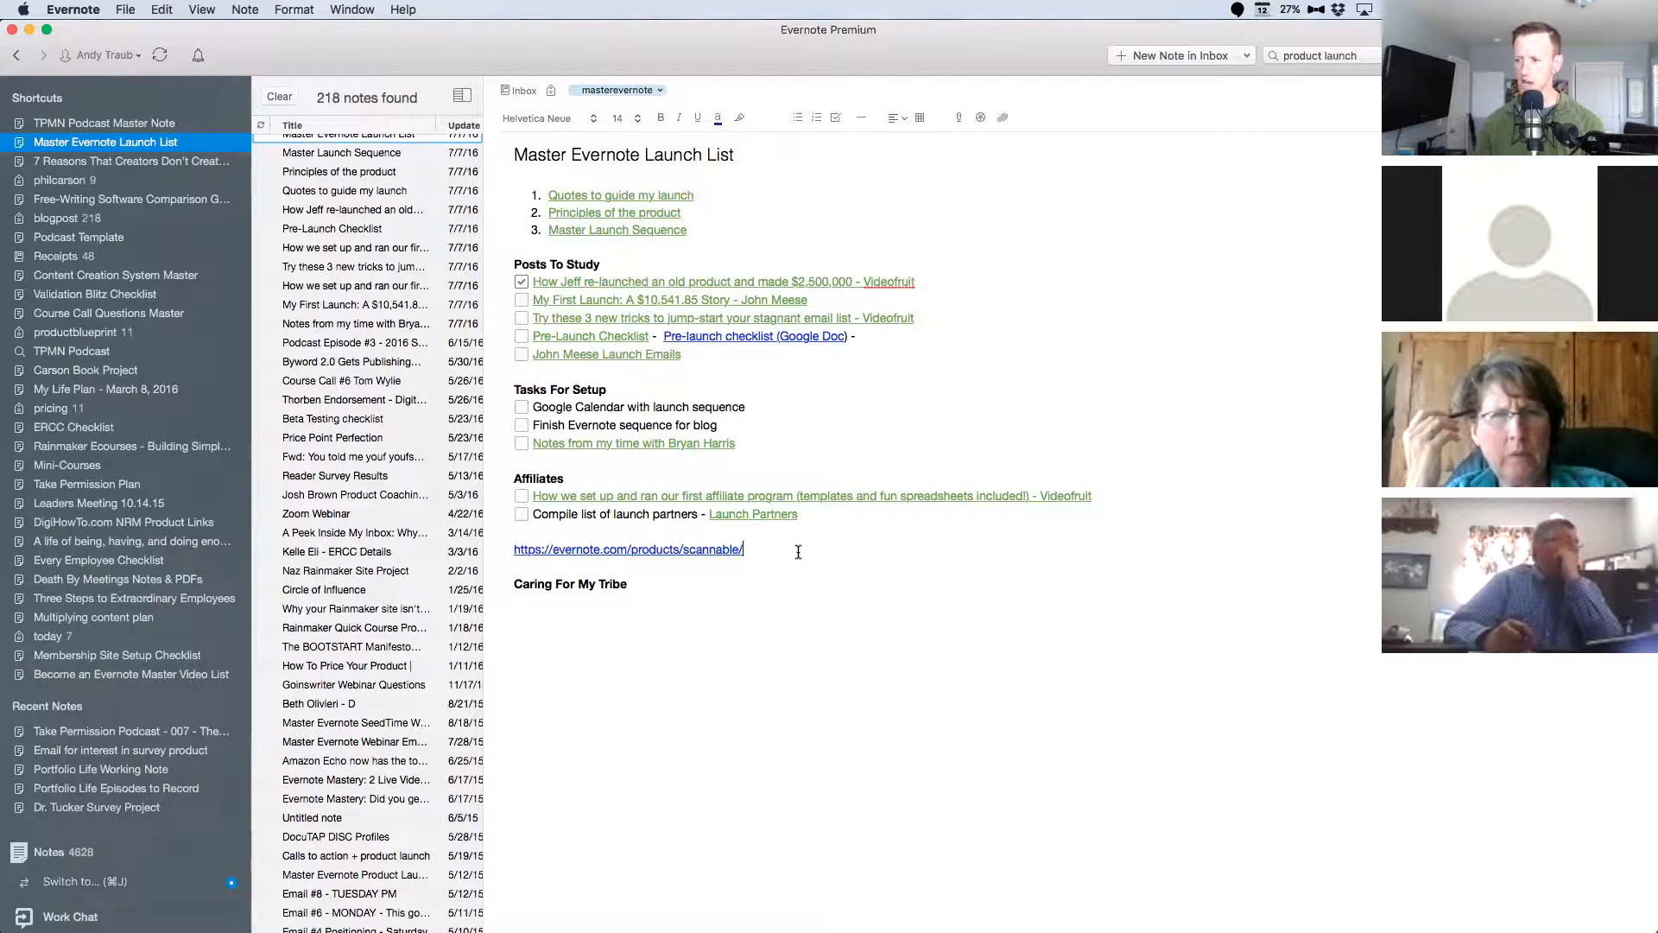
{"action": "triple_click", "coordinate": [798, 552]}
{"action": "key", "text": "BackSpace"}
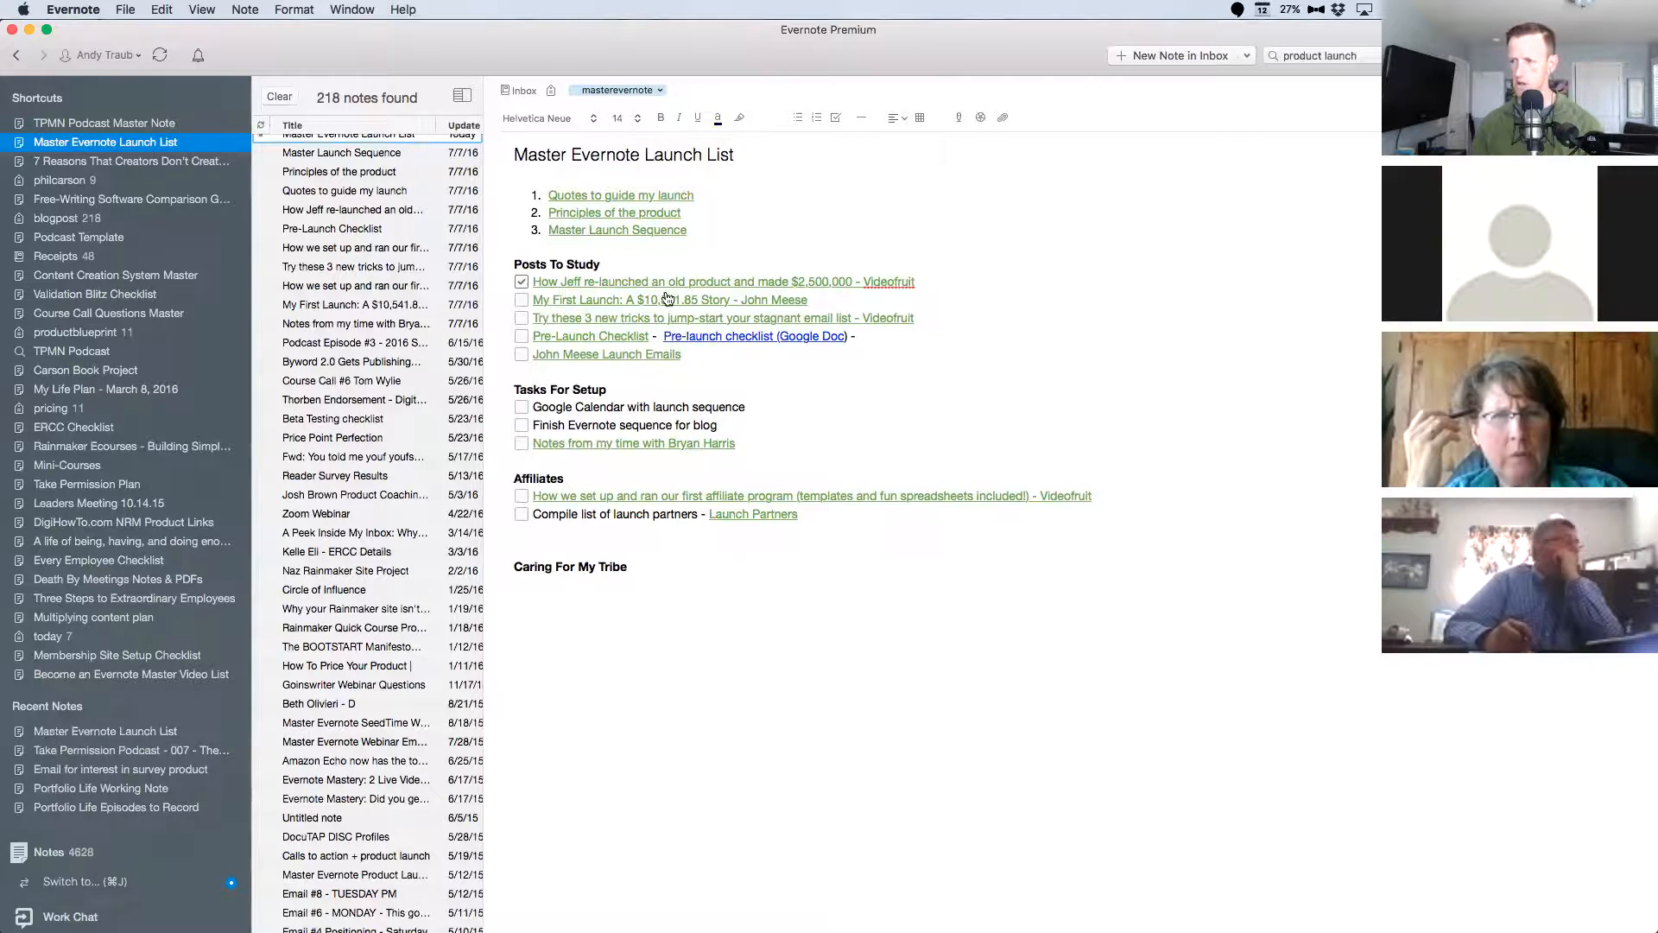
Add a note link to "How Jeff re-launched an old product and made $2,500,000 - Videofruit" below Caring For My Tribe in the launch list.
{"action": "left_click", "coordinate": [684, 280]}
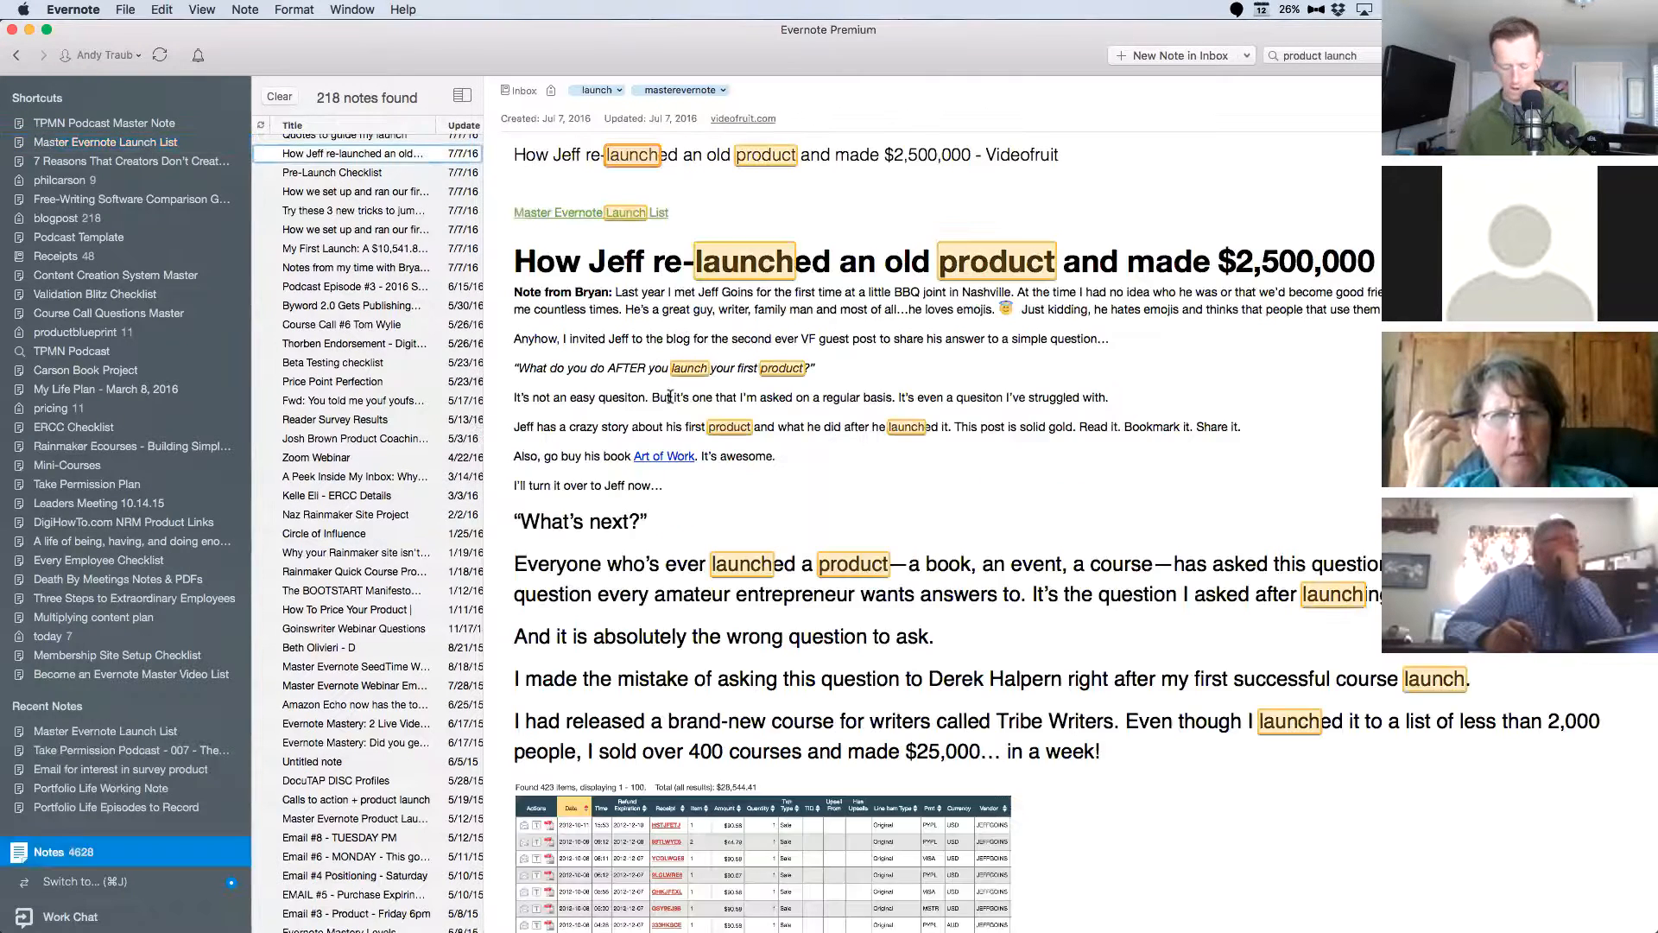
{"action": "left_click", "coordinate": [554, 211]}
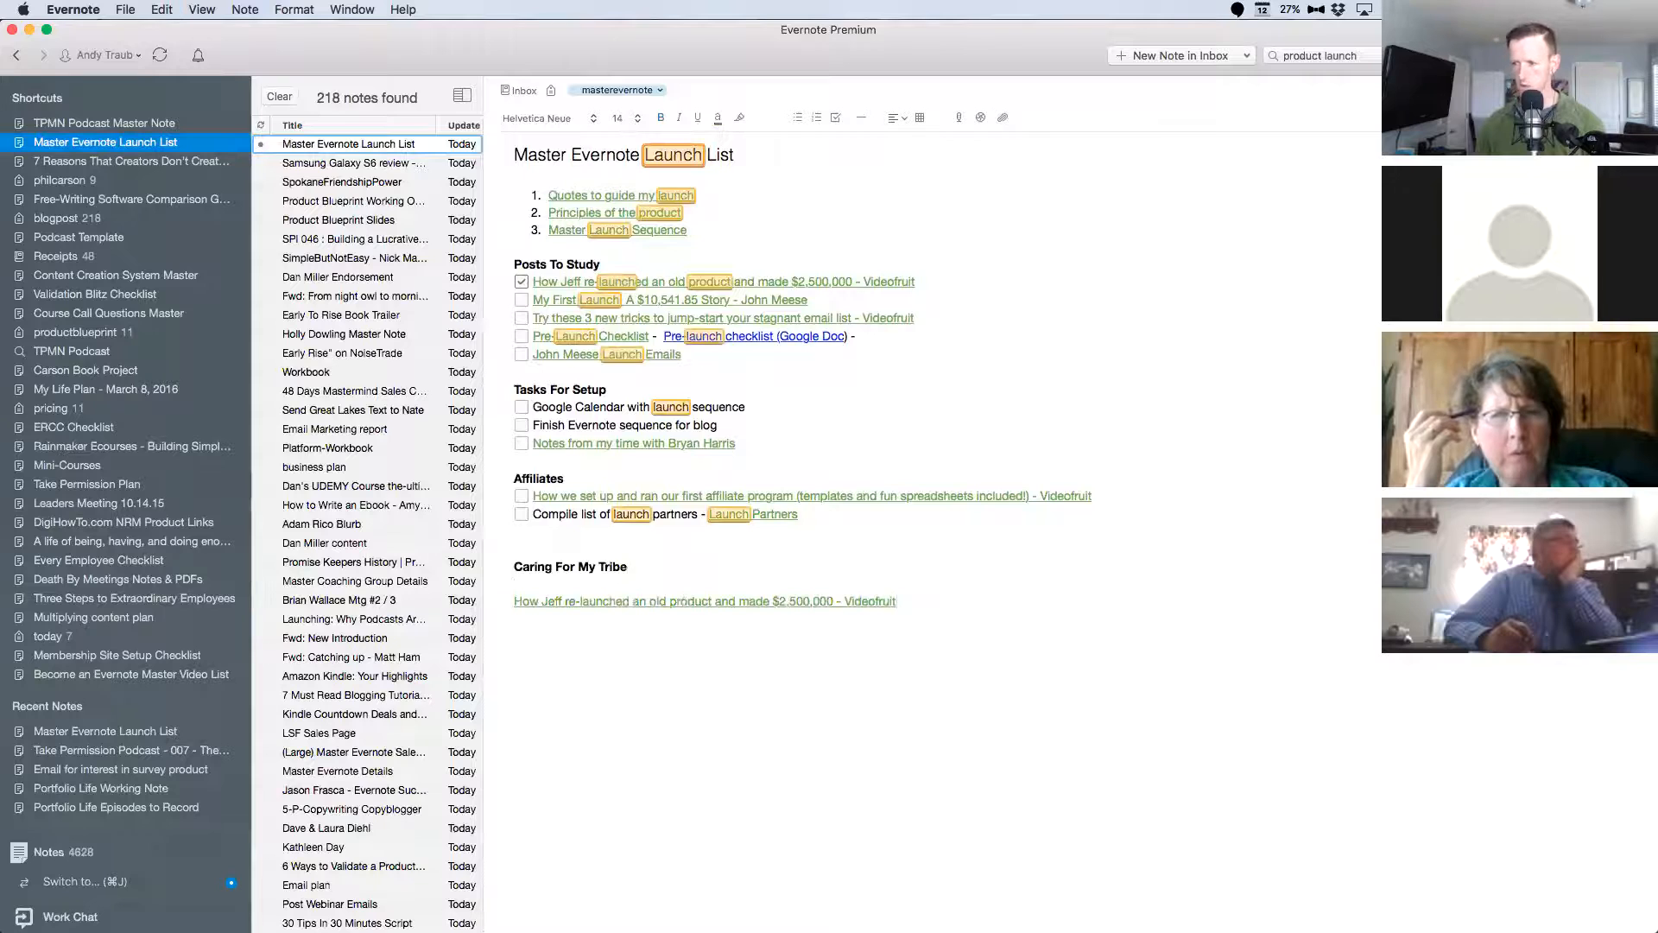
{"action": "left_click", "coordinate": [674, 604]}
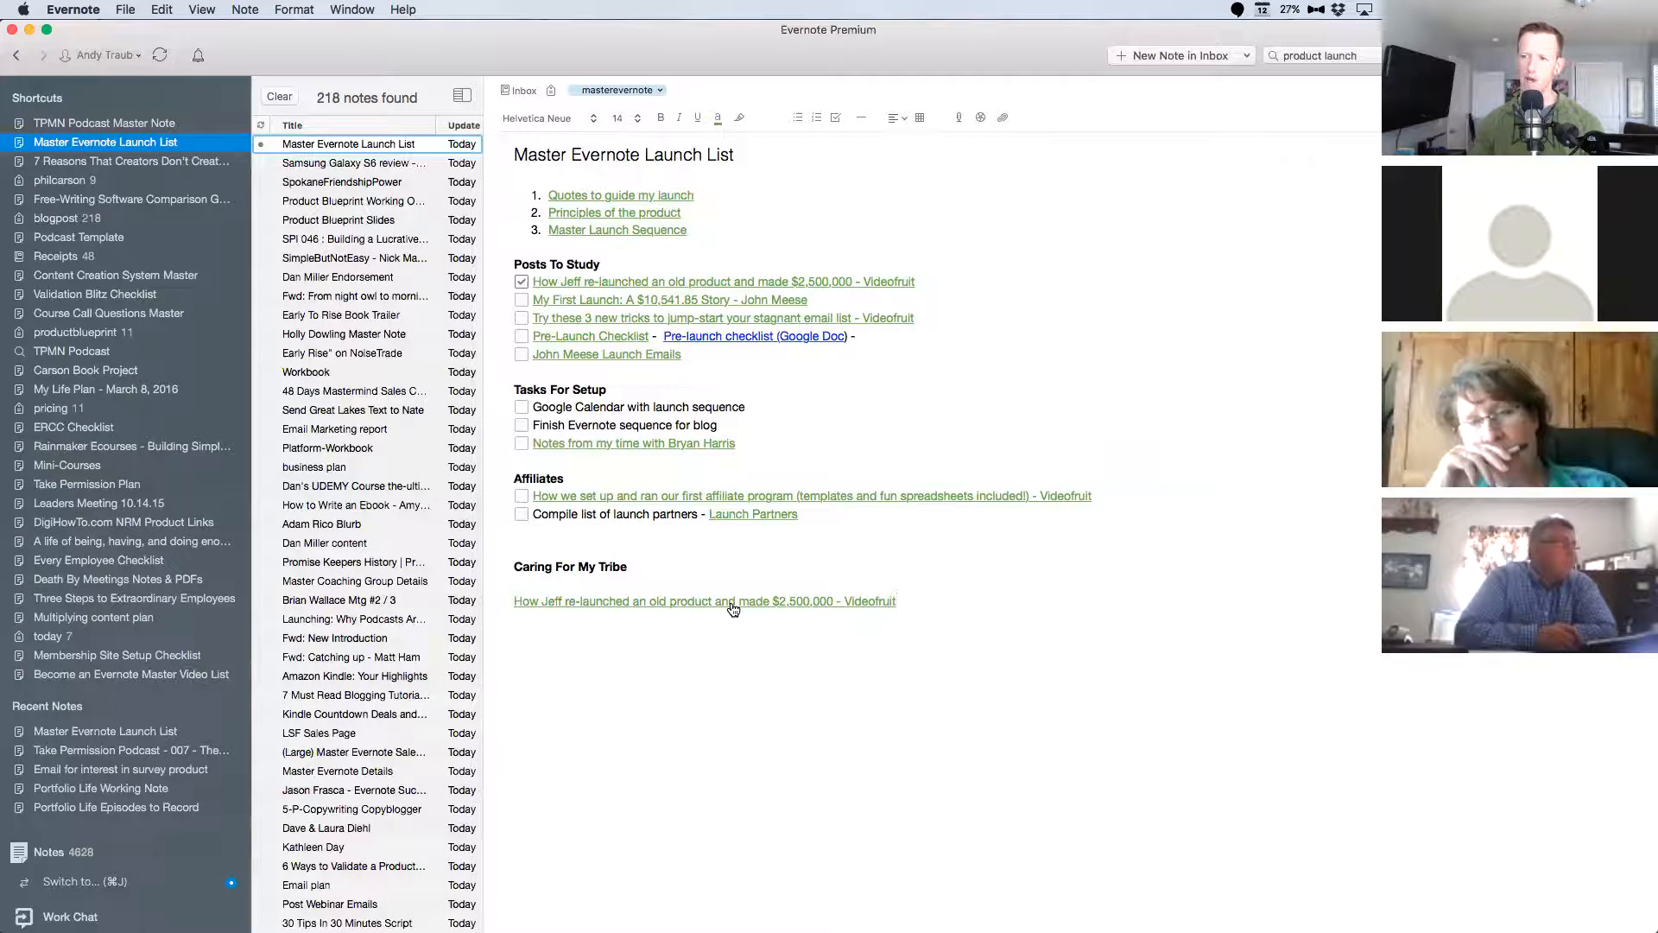
{"action": "left_click", "coordinate": [728, 708]}
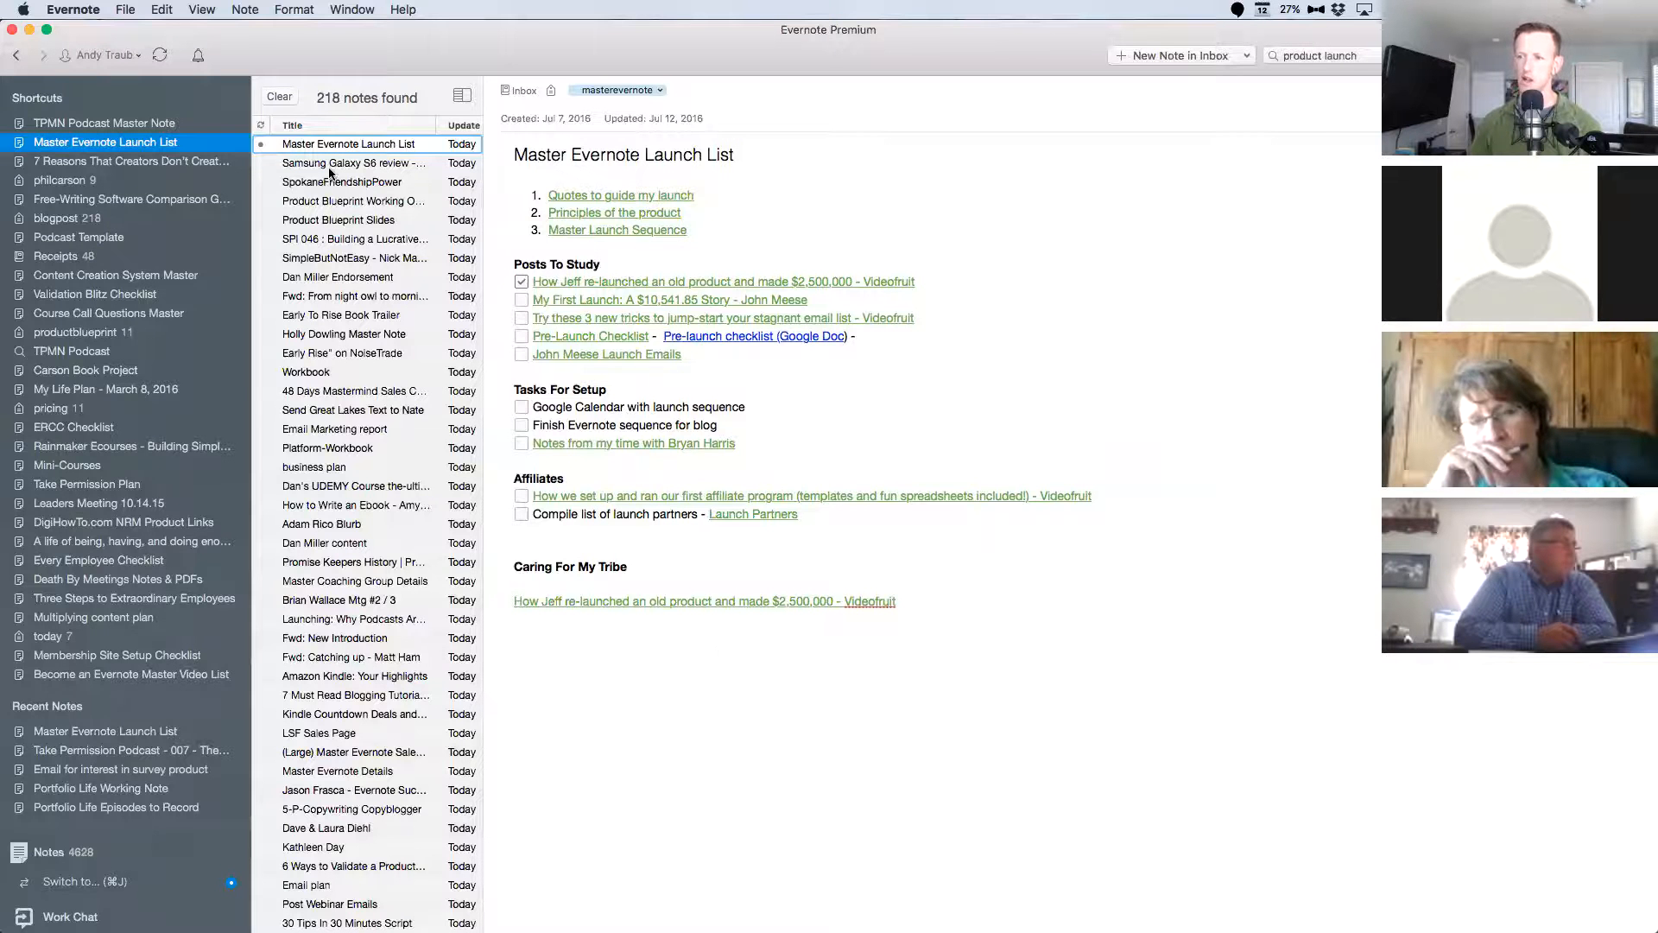
Clear the "product launch" search and sort all notes by updated date, newest first.
{"action": "left_click", "coordinate": [278, 95]}
{"action": "scroll", "coordinate": [367, 160], "scroll_direction": "up", "scroll_amount": 15}
{"action": "scroll", "coordinate": [371, 193], "scroll_direction": "up", "scroll_amount": 20}
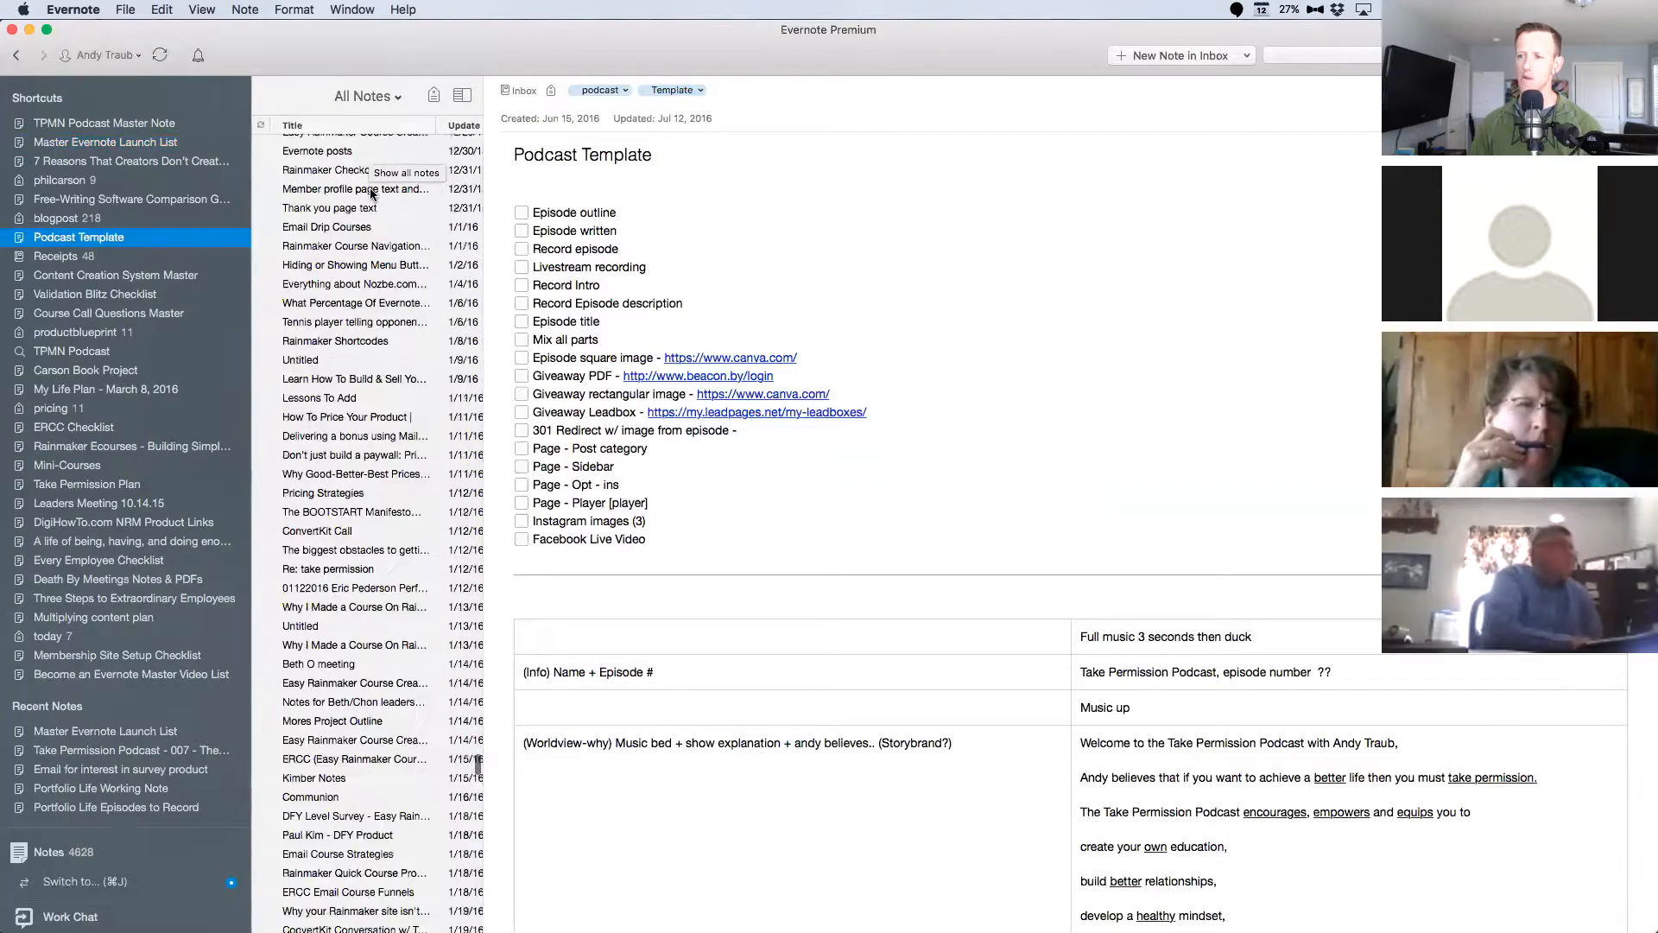
{"action": "left_click", "coordinate": [412, 130]}
{"action": "left_click", "coordinate": [412, 131]}
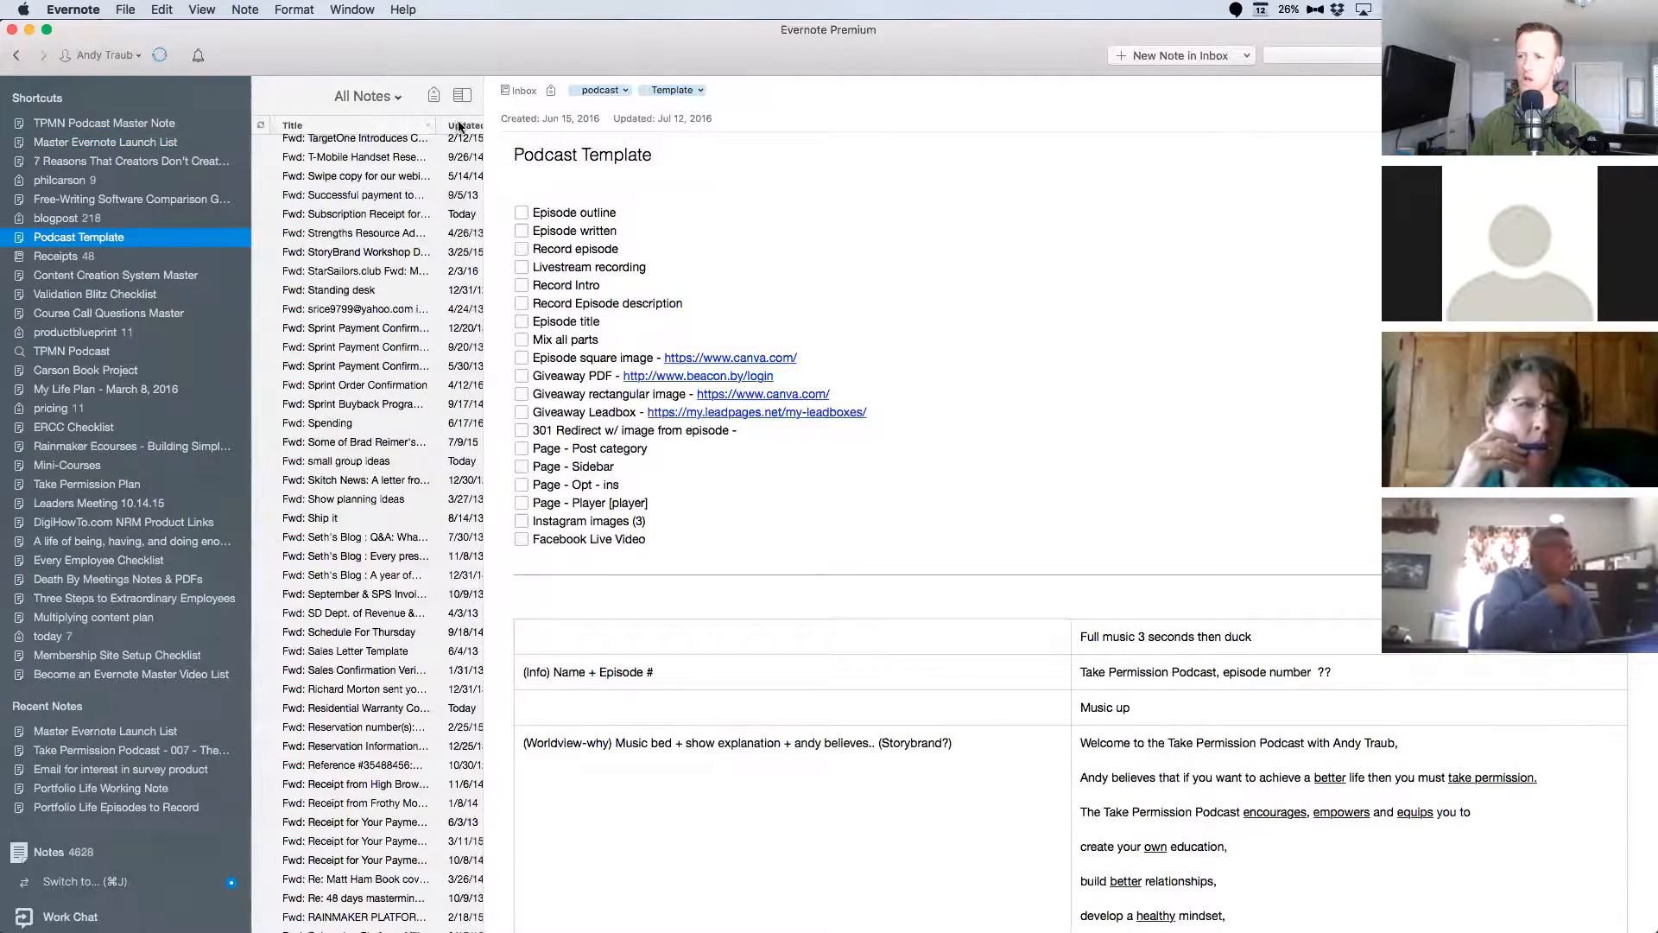
{"action": "left_click", "coordinate": [459, 127]}
{"action": "left_click", "coordinate": [450, 128]}
{"action": "scroll", "coordinate": [413, 258], "scroll_direction": "up", "scroll_amount": 20}
{"action": "scroll", "coordinate": [413, 259], "scroll_direction": "up", "scroll_amount": 20}
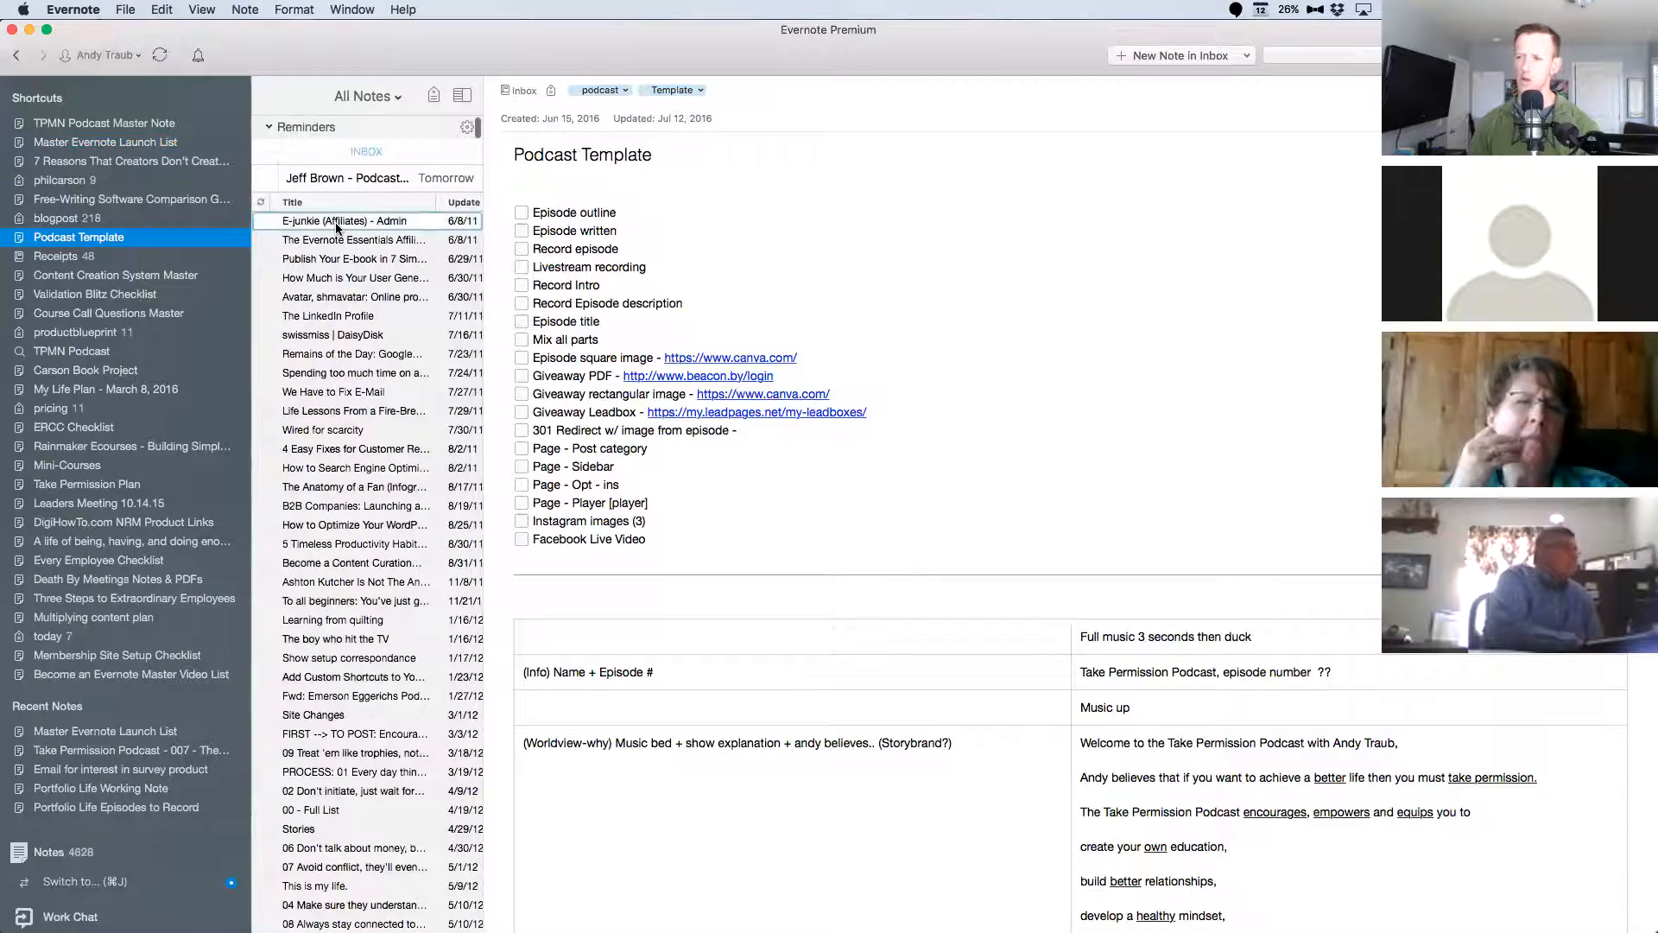
{"action": "left_click", "coordinate": [336, 223]}
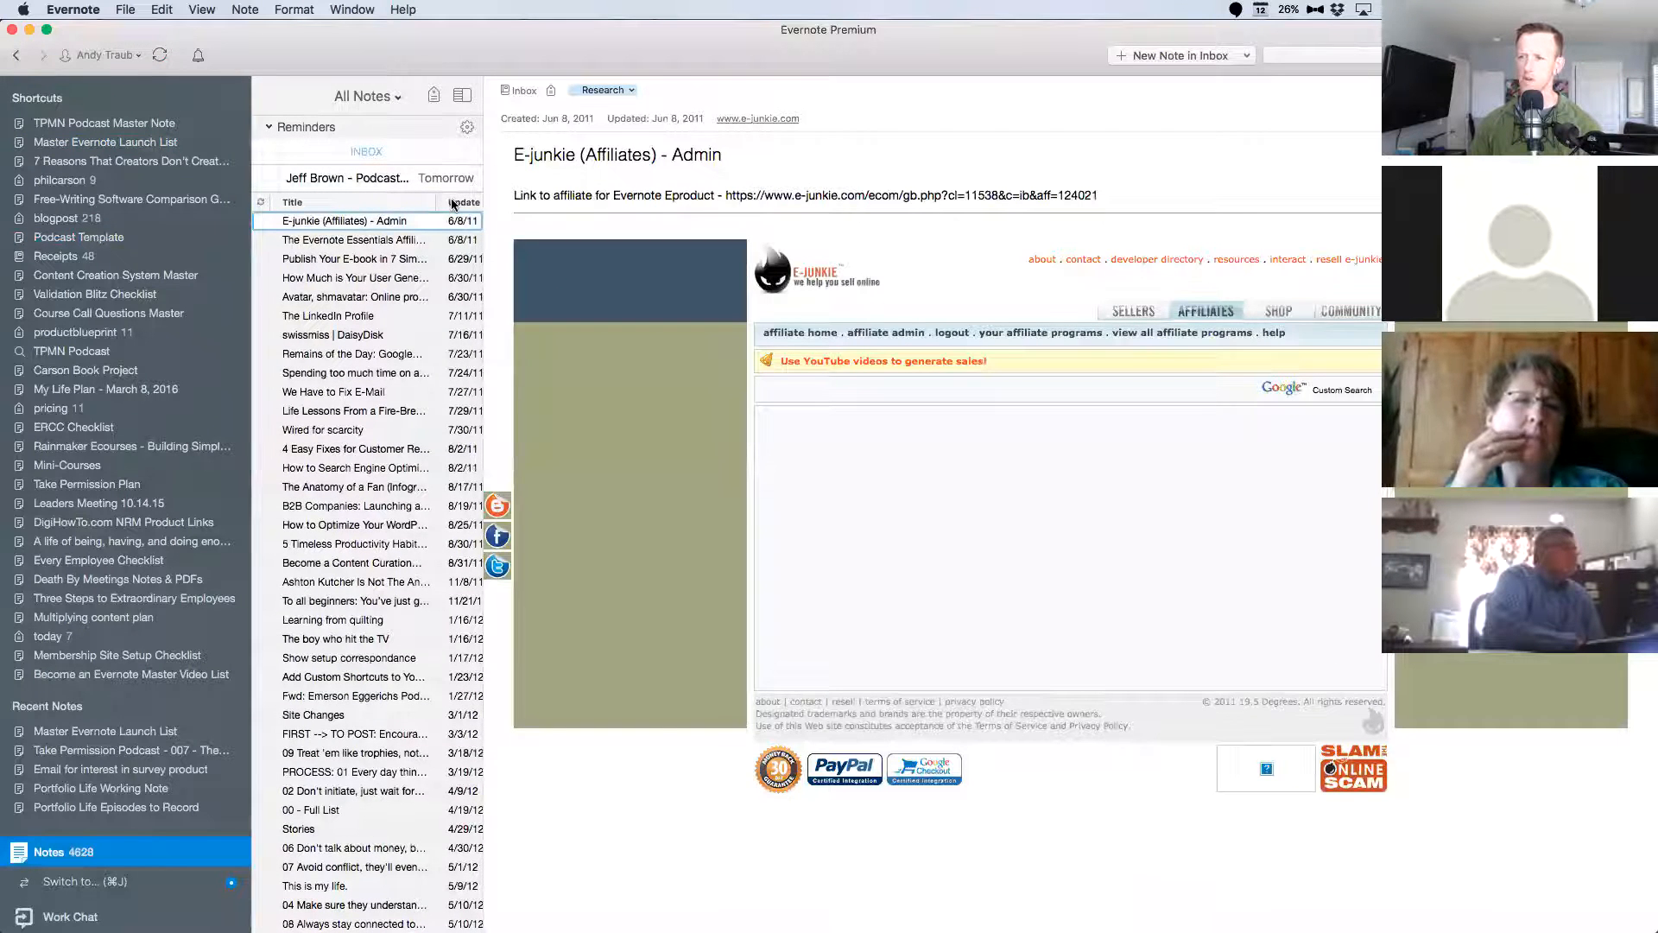
{"action": "left_click", "coordinate": [451, 204]}
Create a table of contents note from the five most recent notes, "Master Evernote Launch List" through "12 Writing Exercises".
{"action": "left_click", "coordinate": [349, 225]}
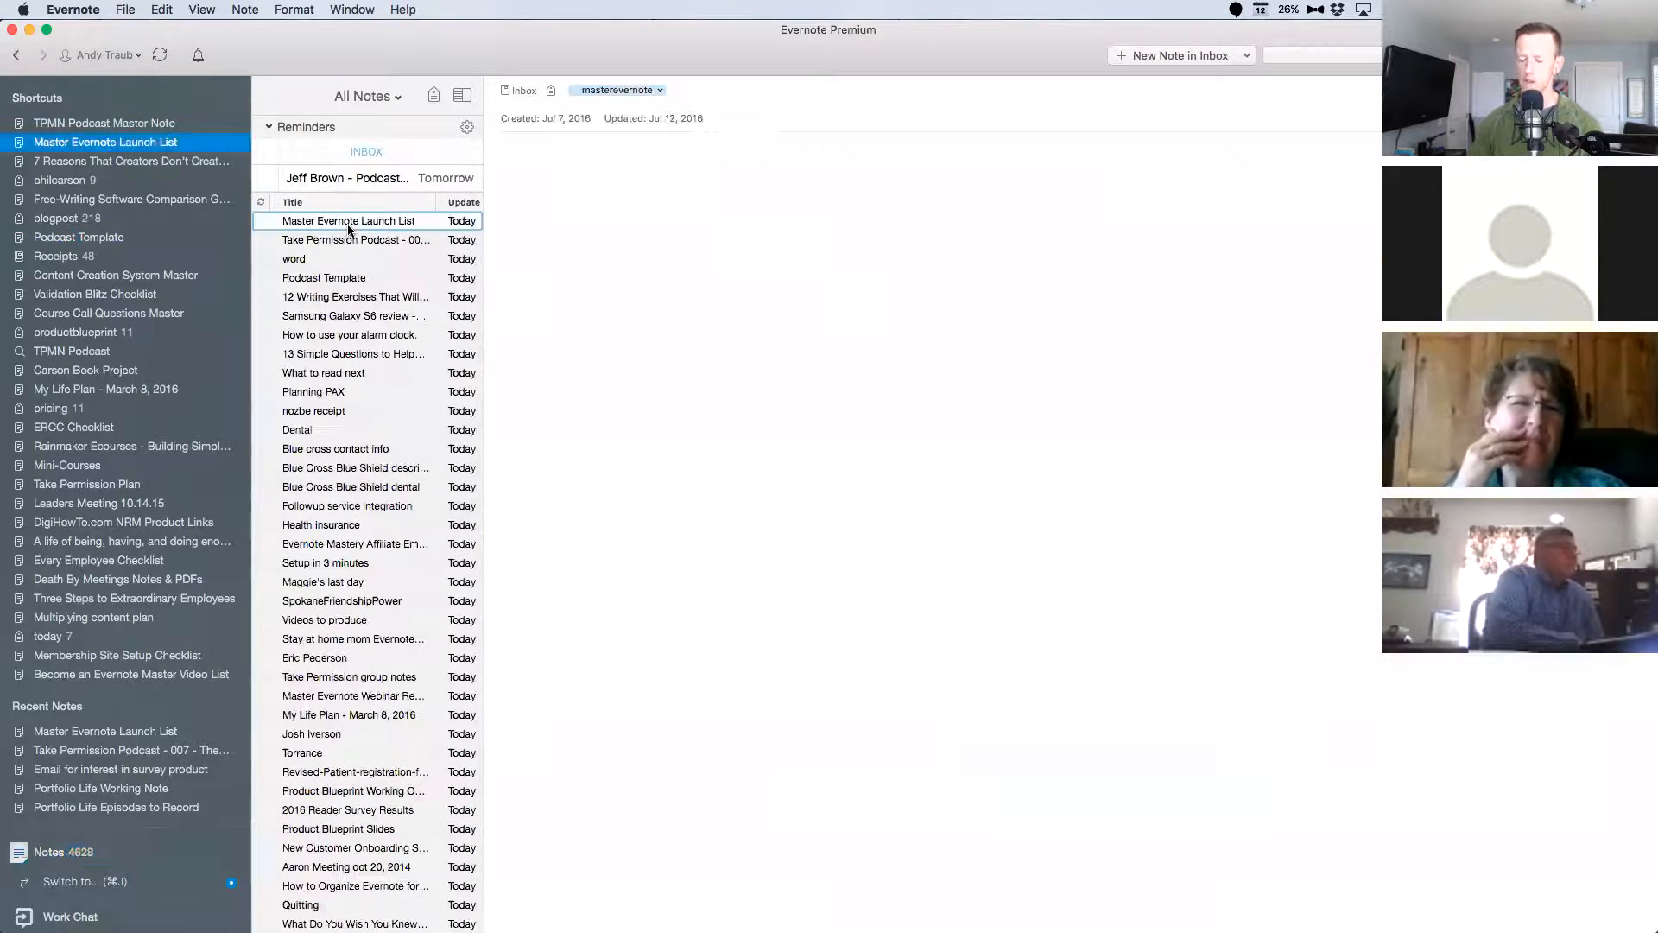
{"action": "key", "text": "shift+Down"}
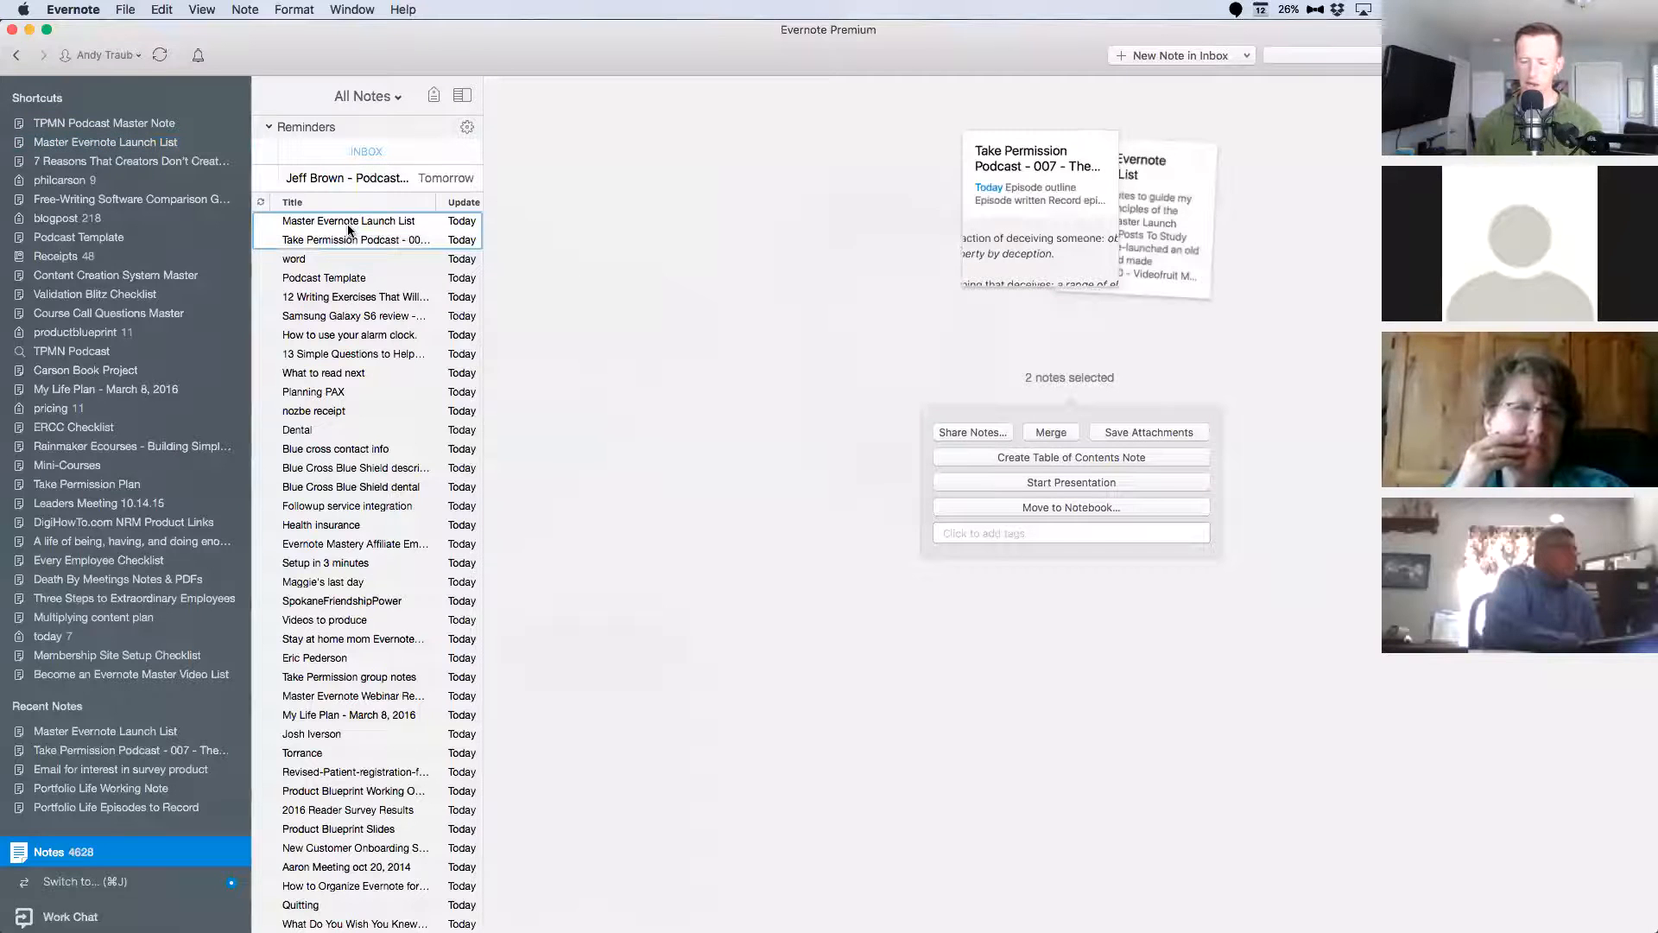
{"action": "key", "text": "shift+Down"}
{"action": "scroll", "coordinate": [358, 239], "scroll_direction": "down", "scroll_amount": 2}
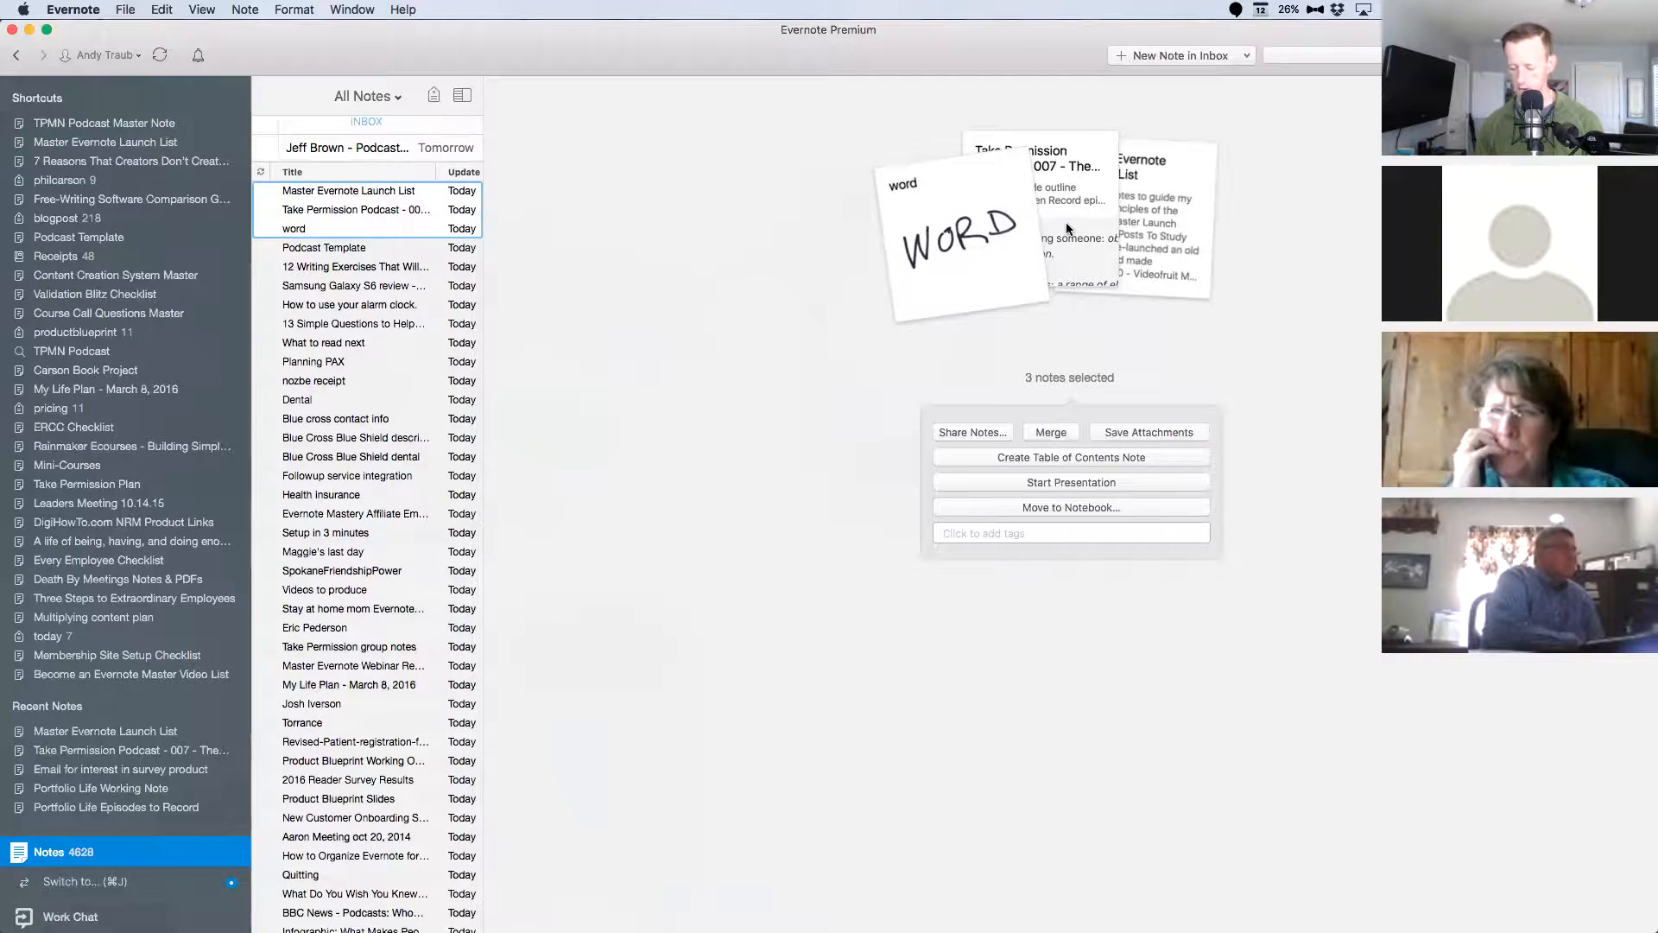
{"action": "key", "text": "shift+Down"}
{"action": "key", "text": "shift+Down"}
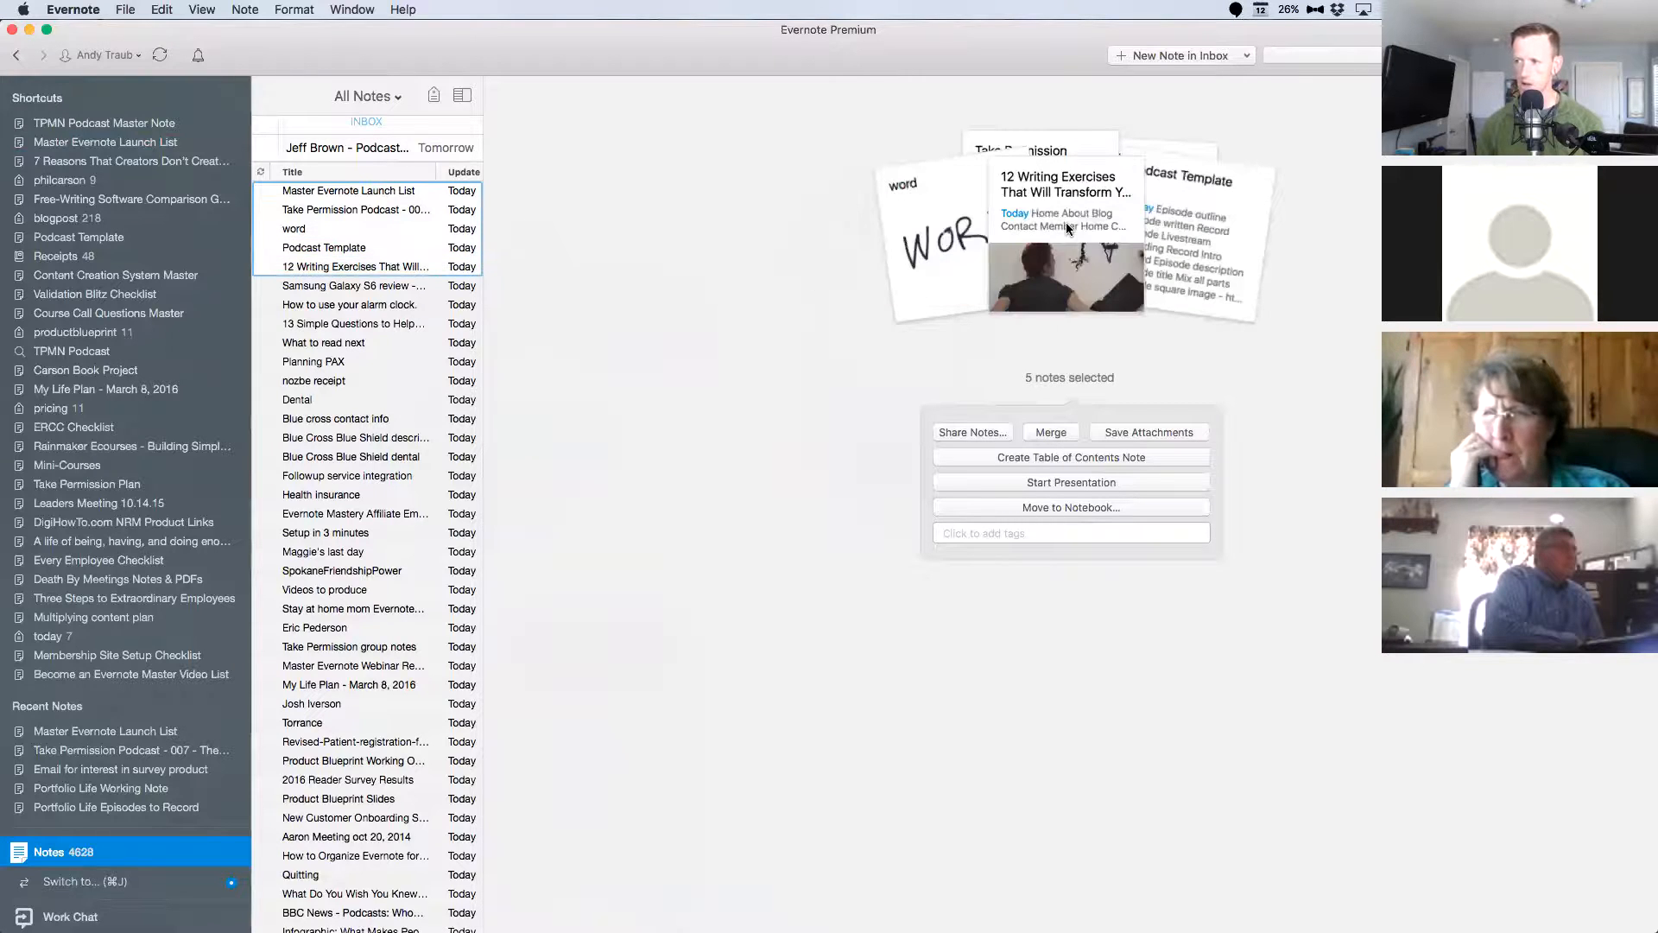
{"action": "key", "text": "shift+Up"}
{"action": "key", "text": "shift+Down"}
{"action": "key", "text": "shift+Up"}
{"action": "key", "text": "shift+Down"}
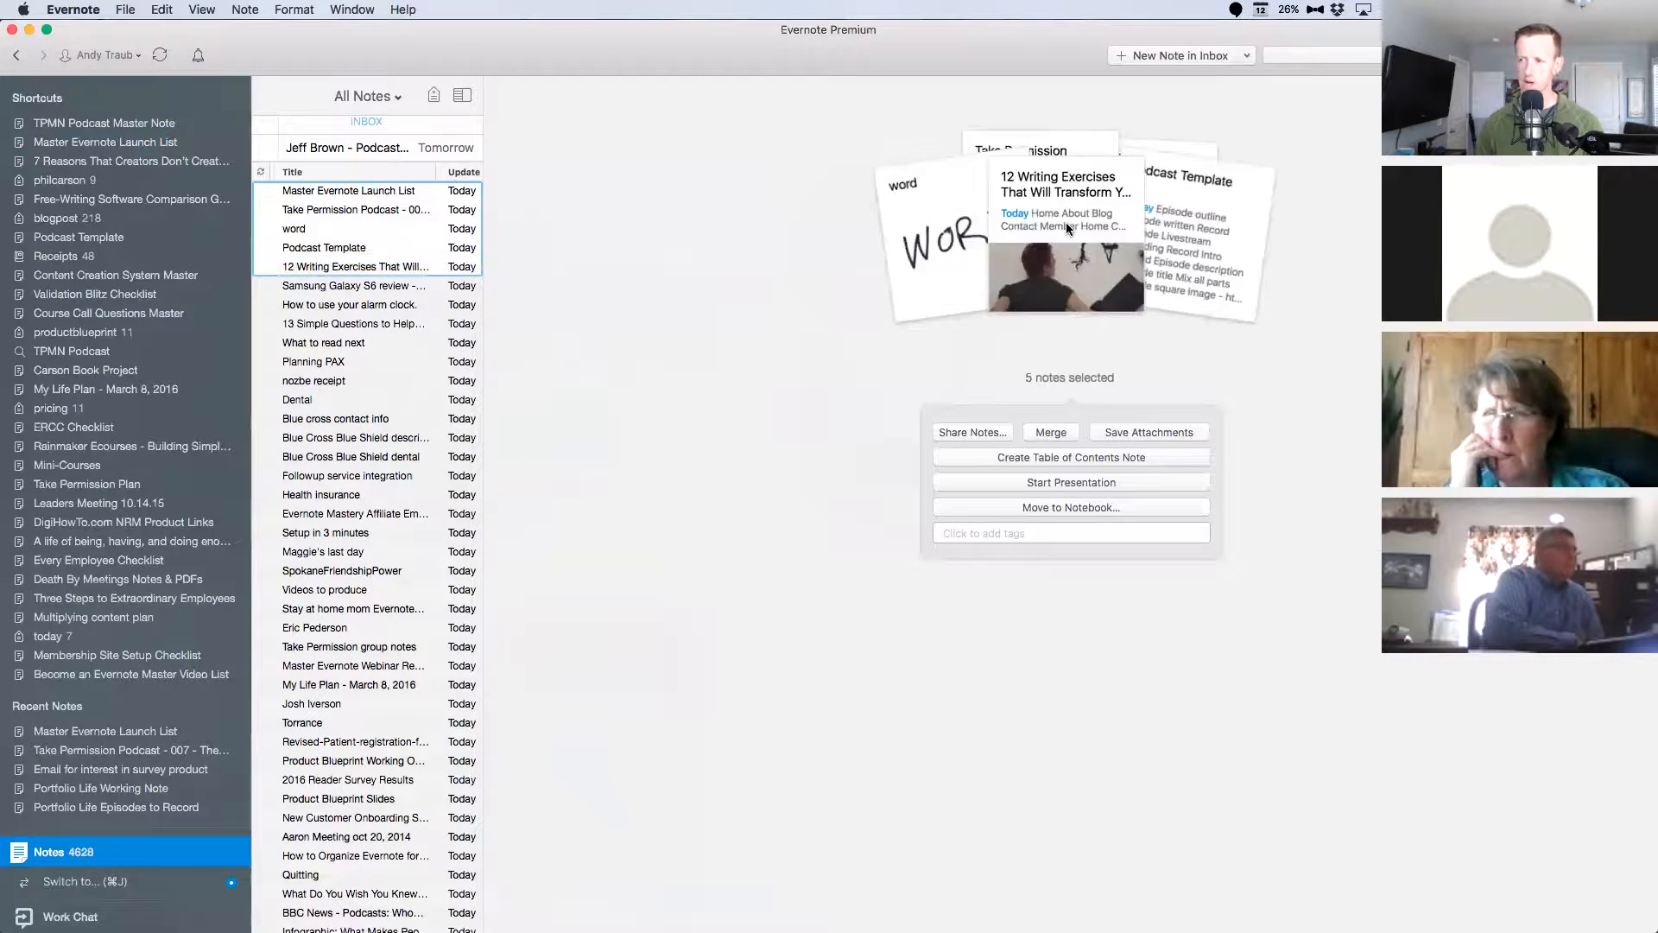
{"action": "left_click", "coordinate": [1083, 459]}
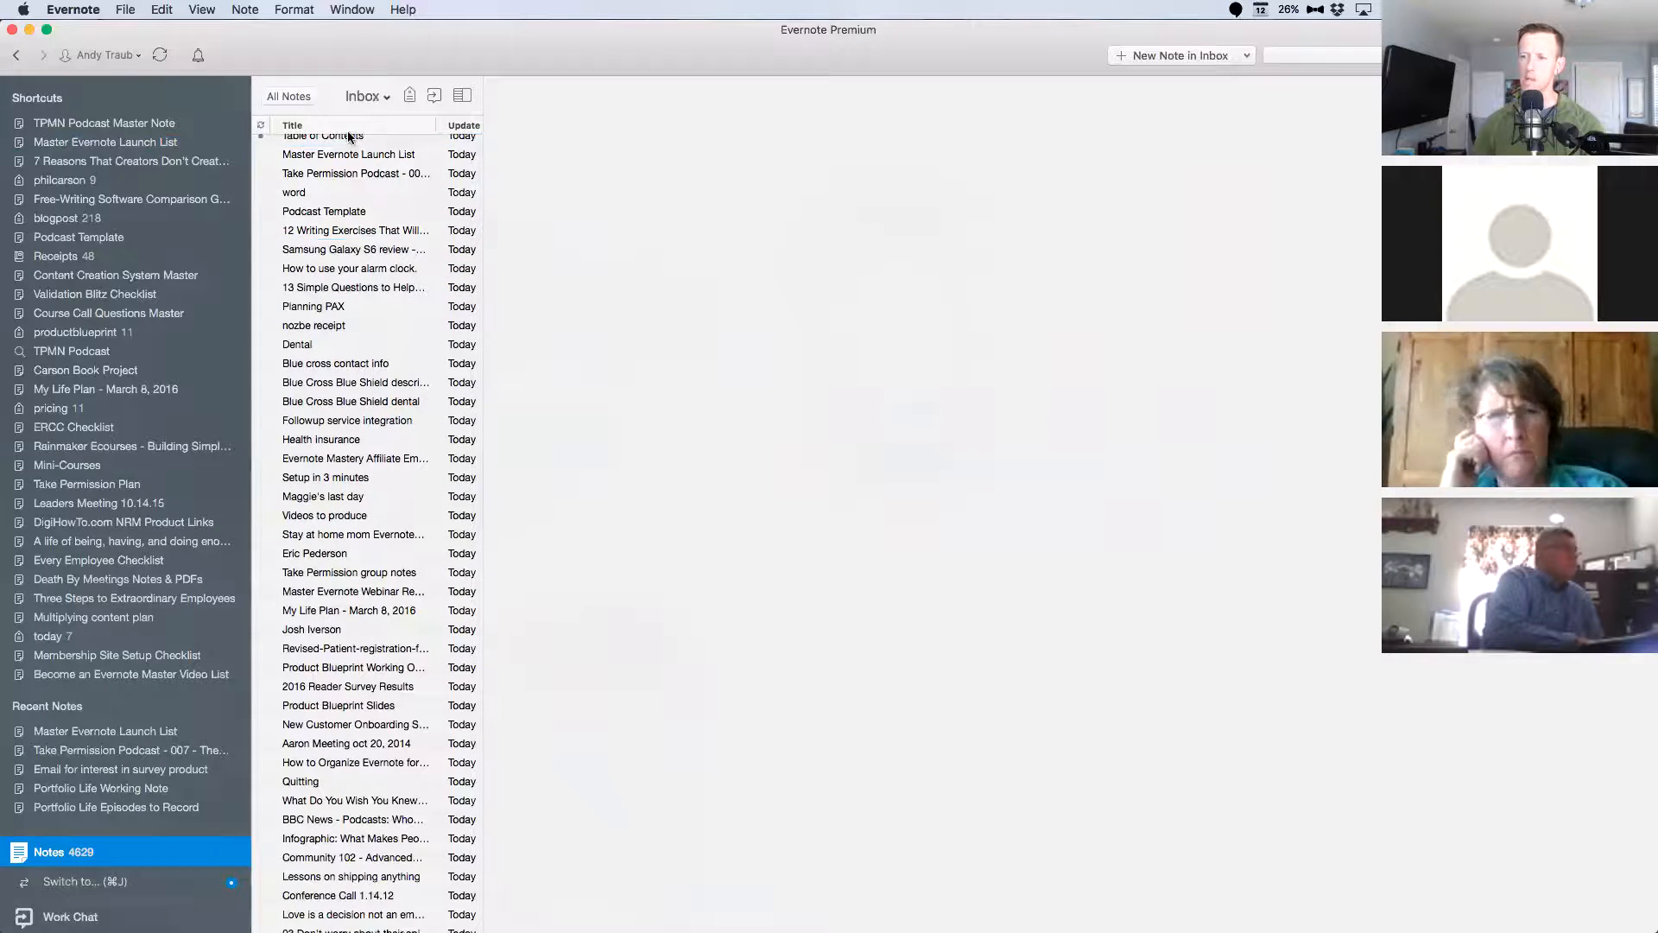
Open the new Table of Contents note and rename it "Master Table of Contents".
{"action": "left_click", "coordinate": [347, 136]}
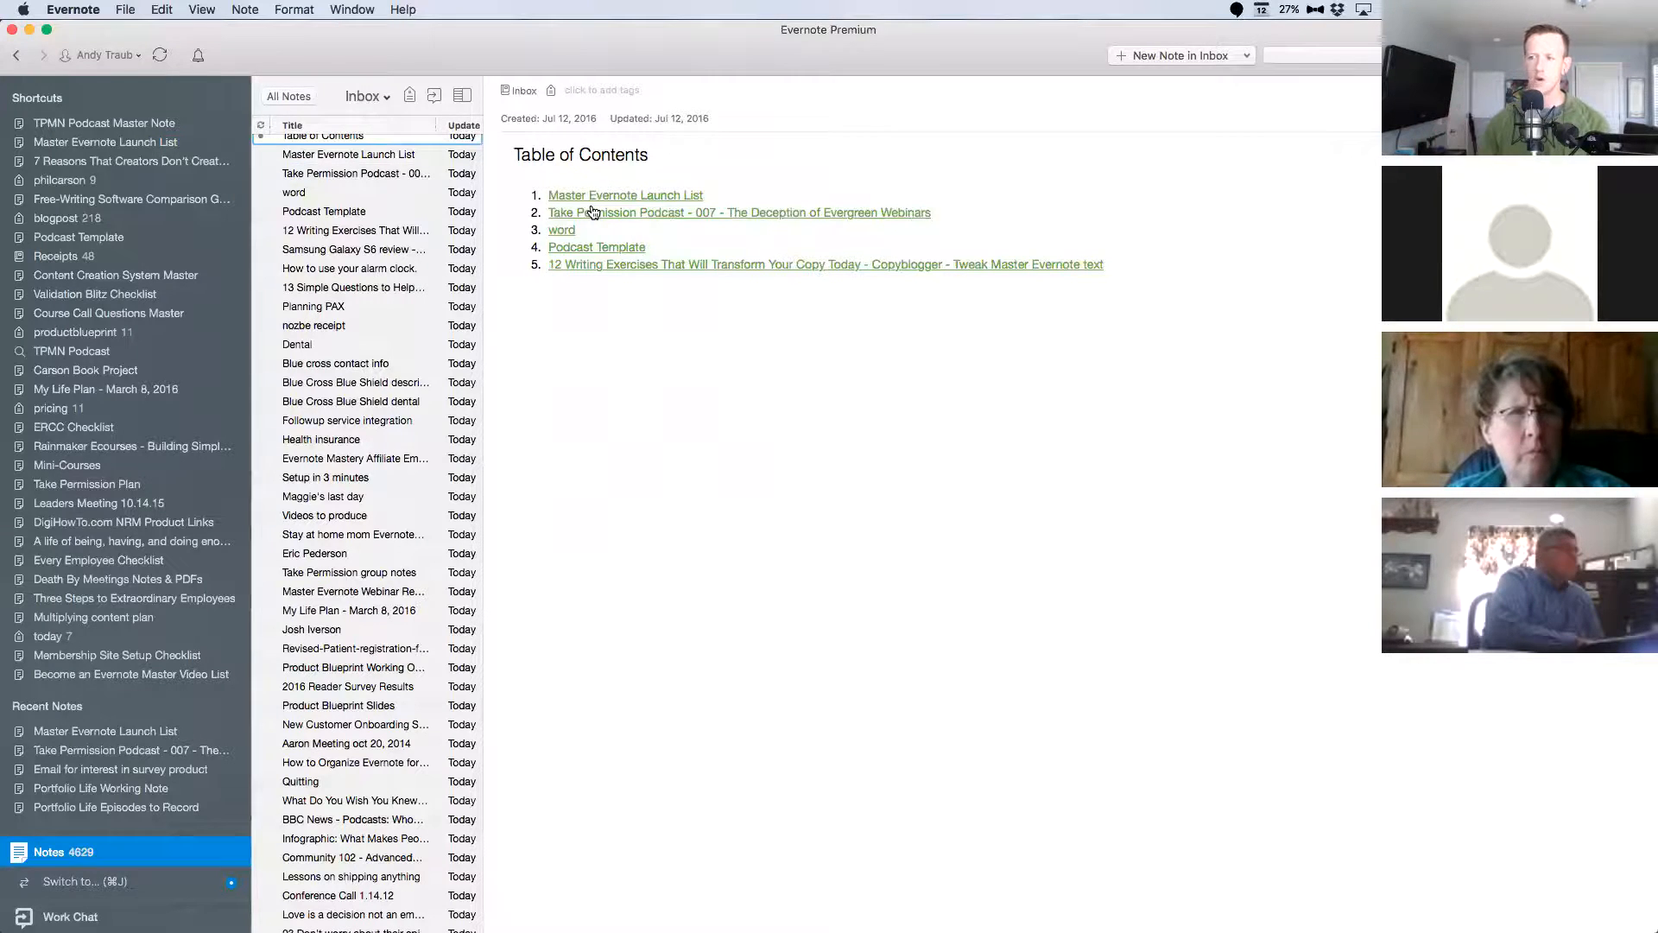
{"action": "triple_click", "coordinate": [539, 153]}
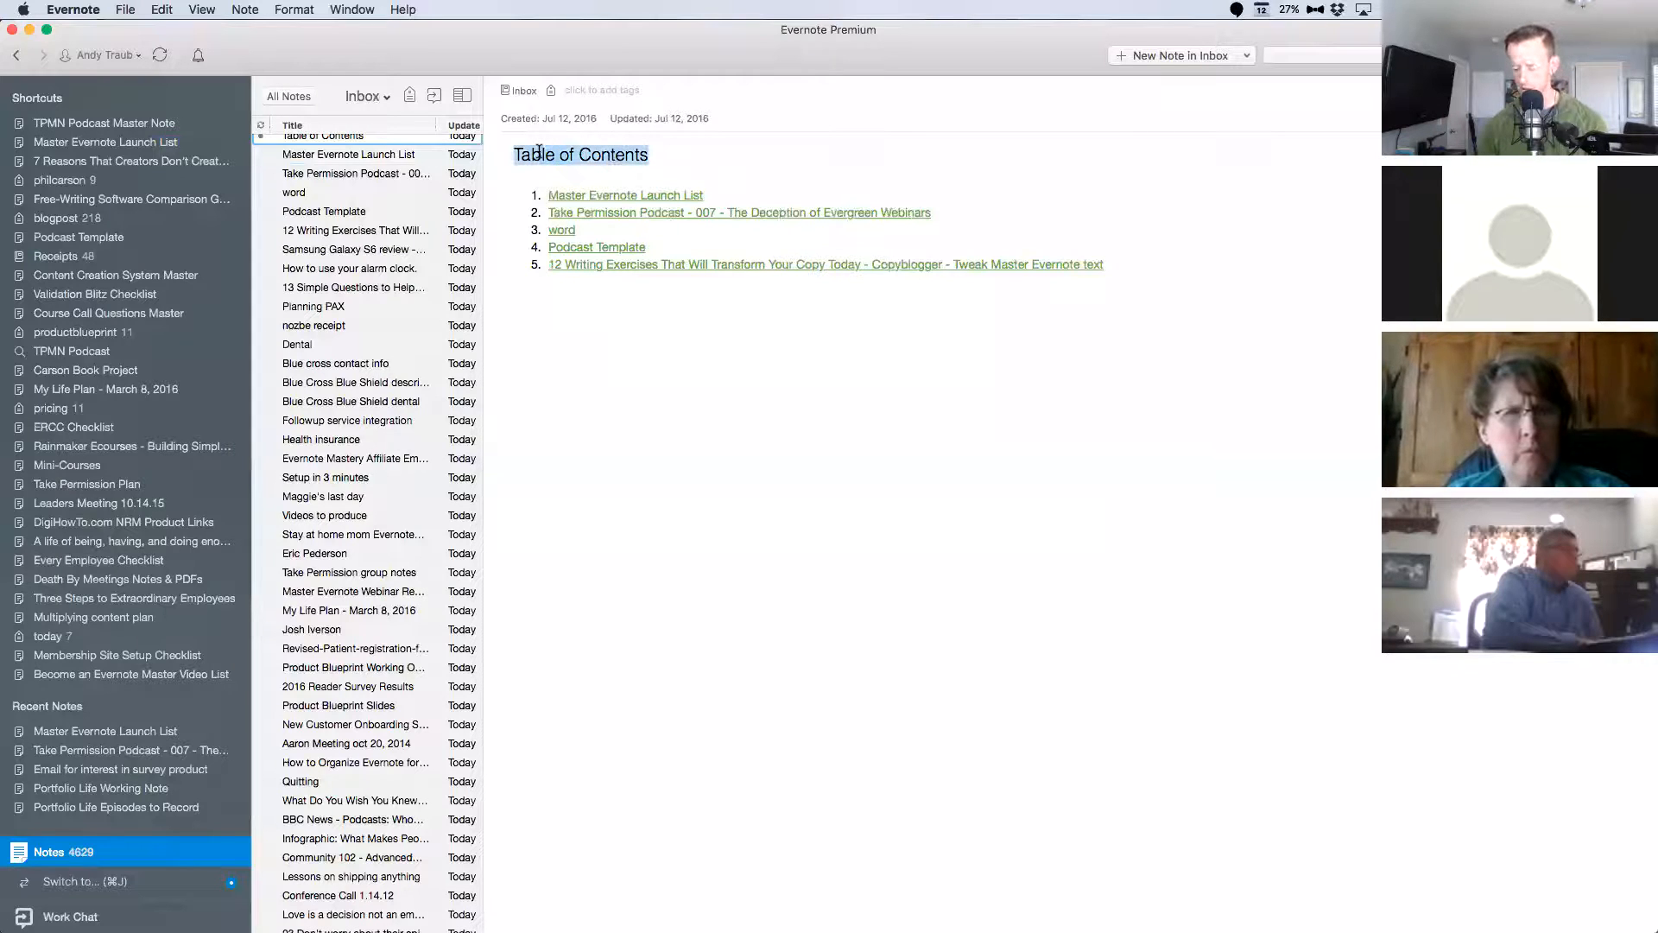
{"action": "key", "text": "Left"}
{"action": "type", "text": "Master"}
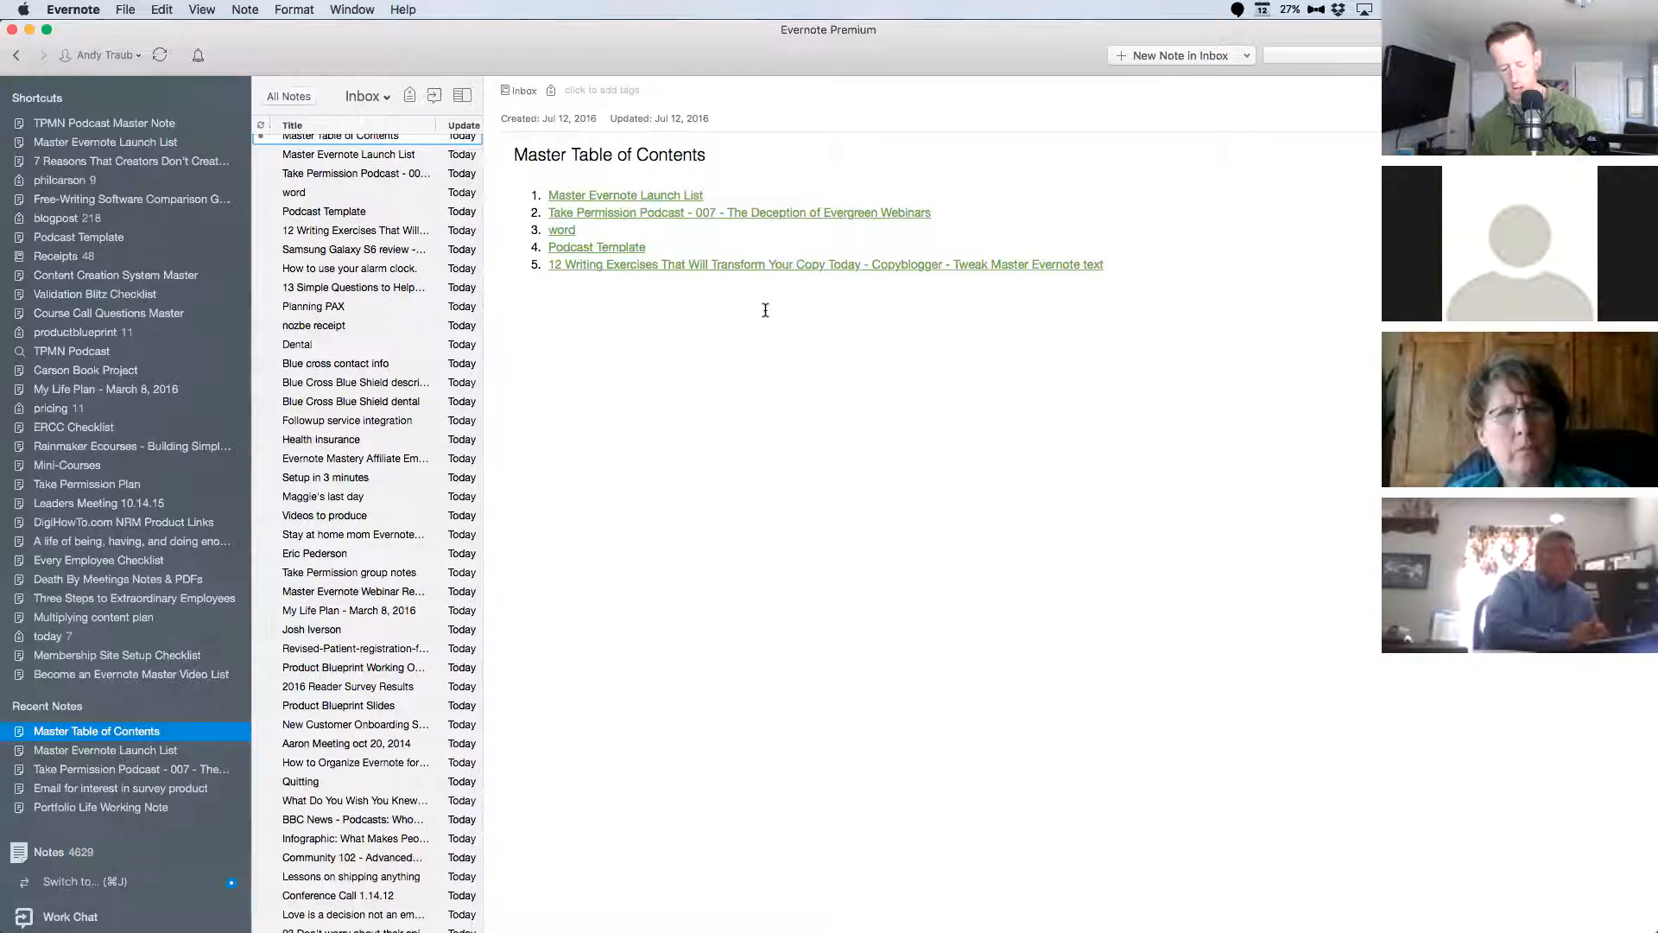
Copy the Master Table of Contents note link and insert it above the numbered list in "Master Evernote Launch List".
{"action": "key", "text": "ctrl+super+c"}
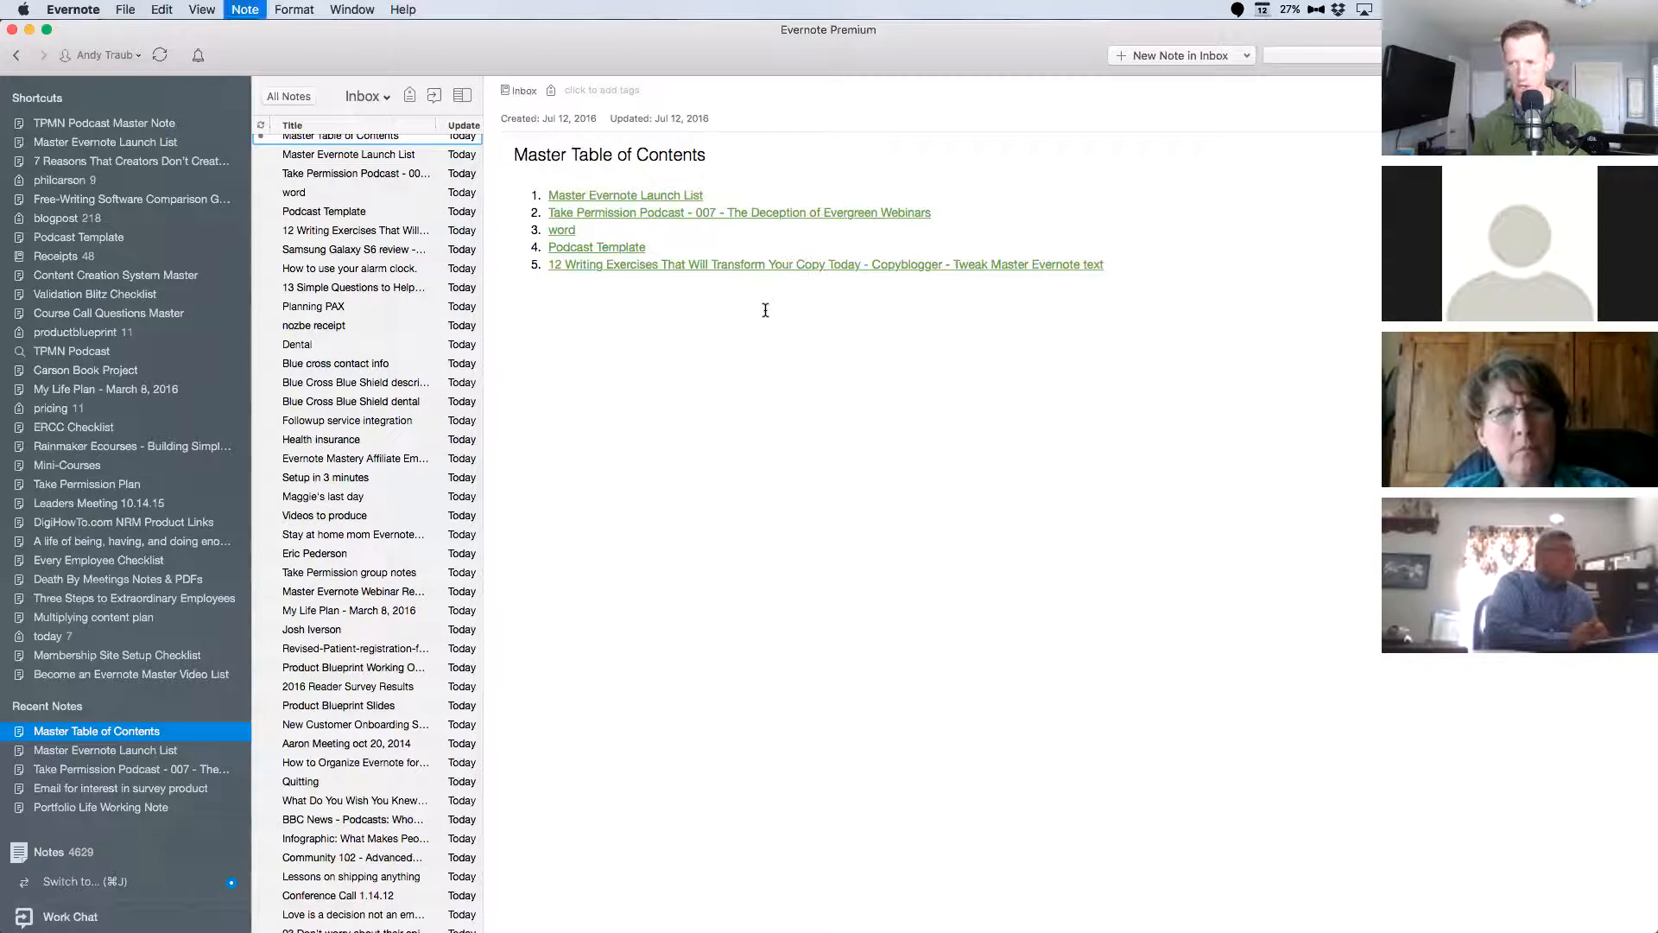
{"action": "left_click", "coordinate": [910, 163]}
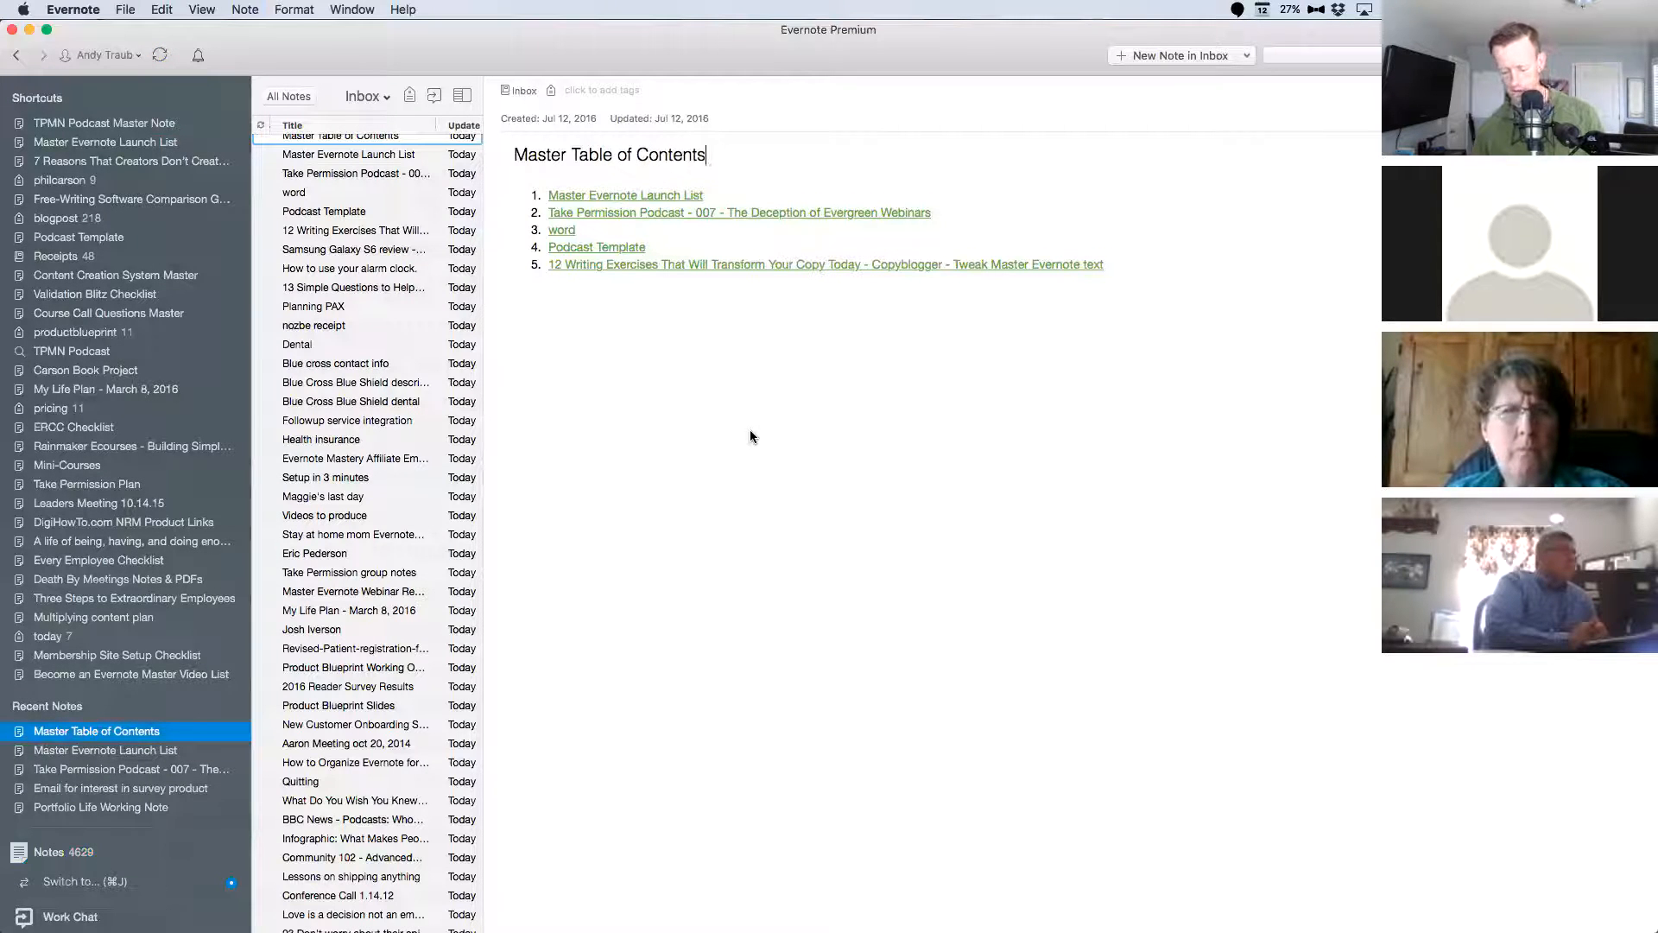
{"action": "key", "text": "ctrl+super+c"}
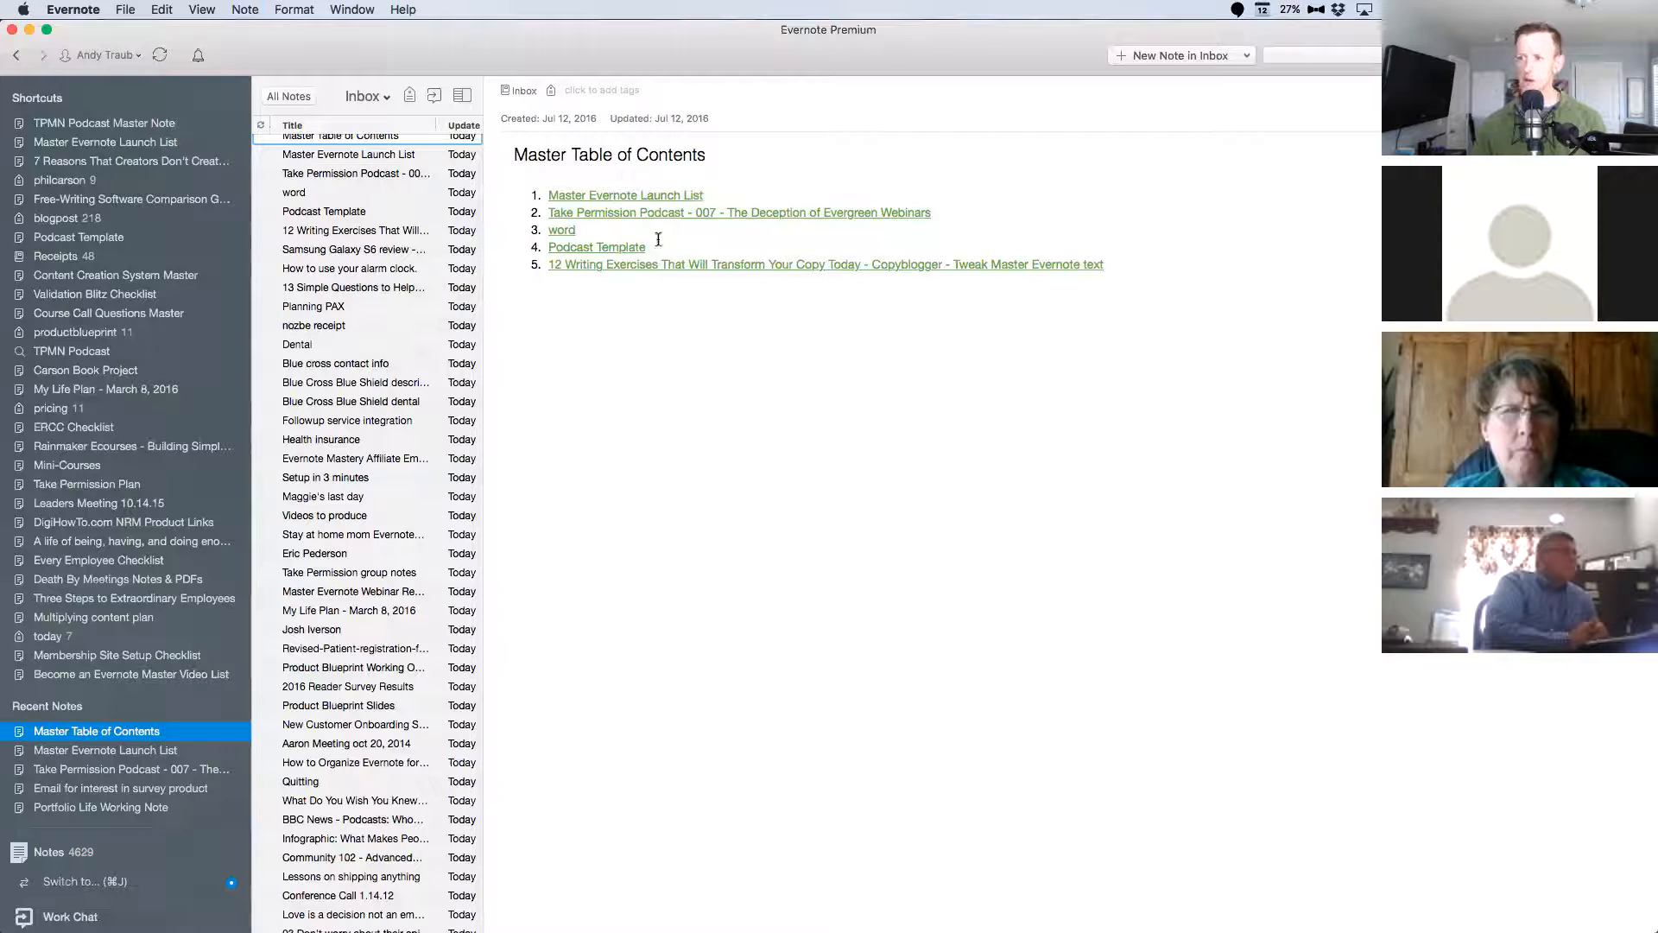
{"action": "left_click", "coordinate": [640, 204]}
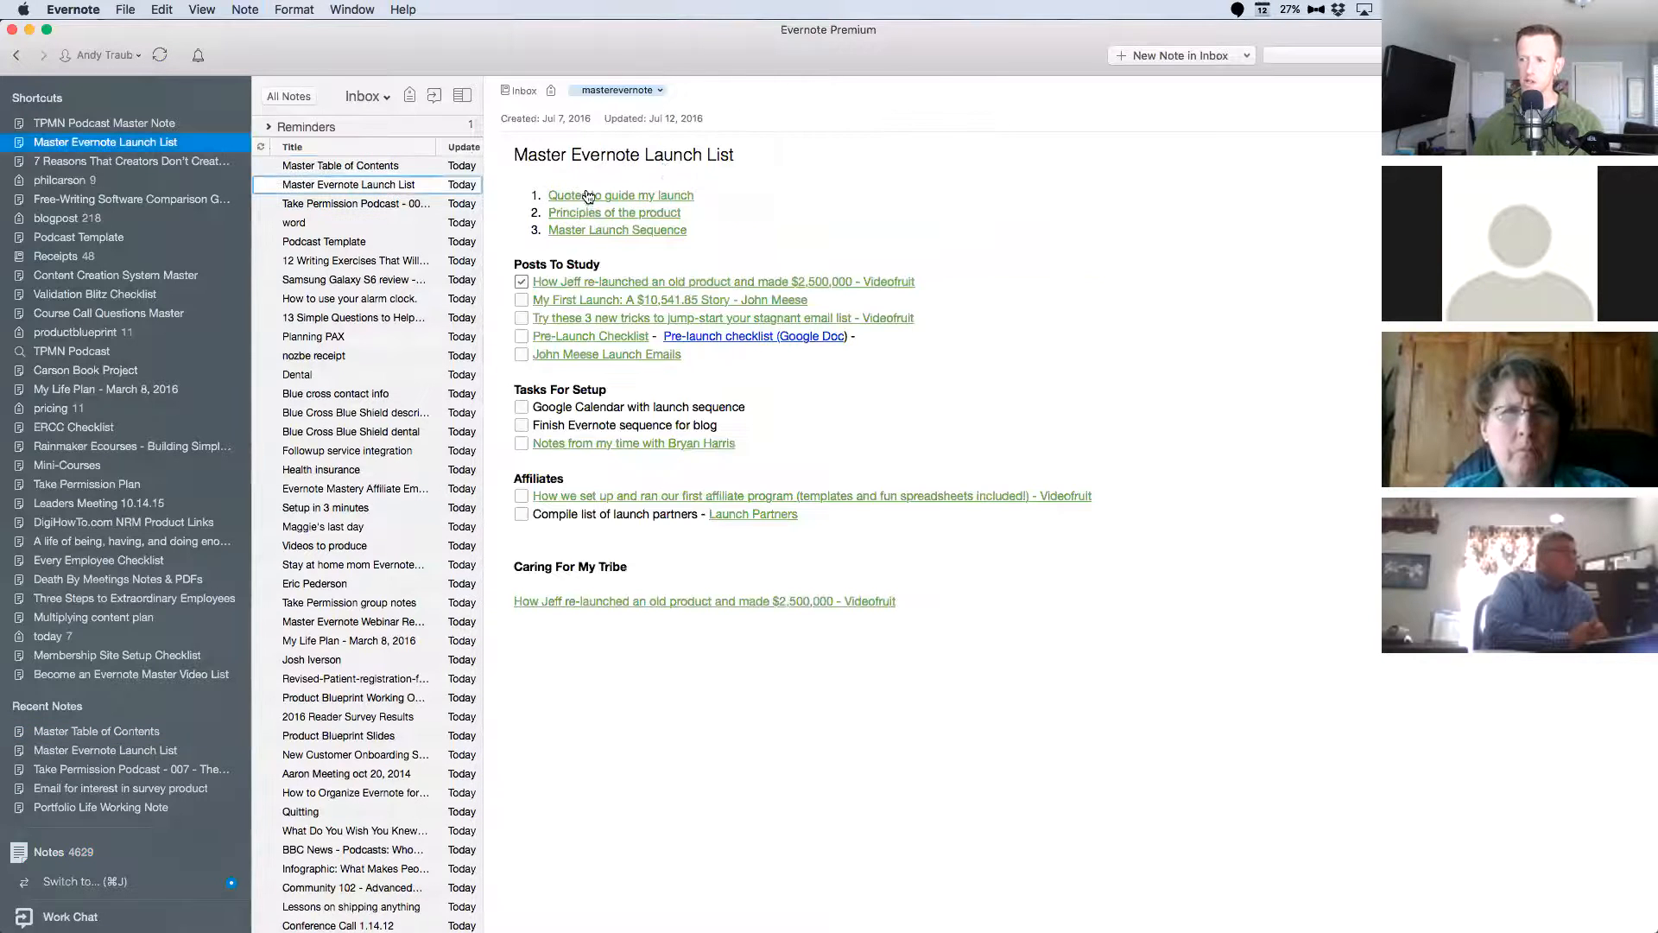
{"action": "key", "text": "Return"}
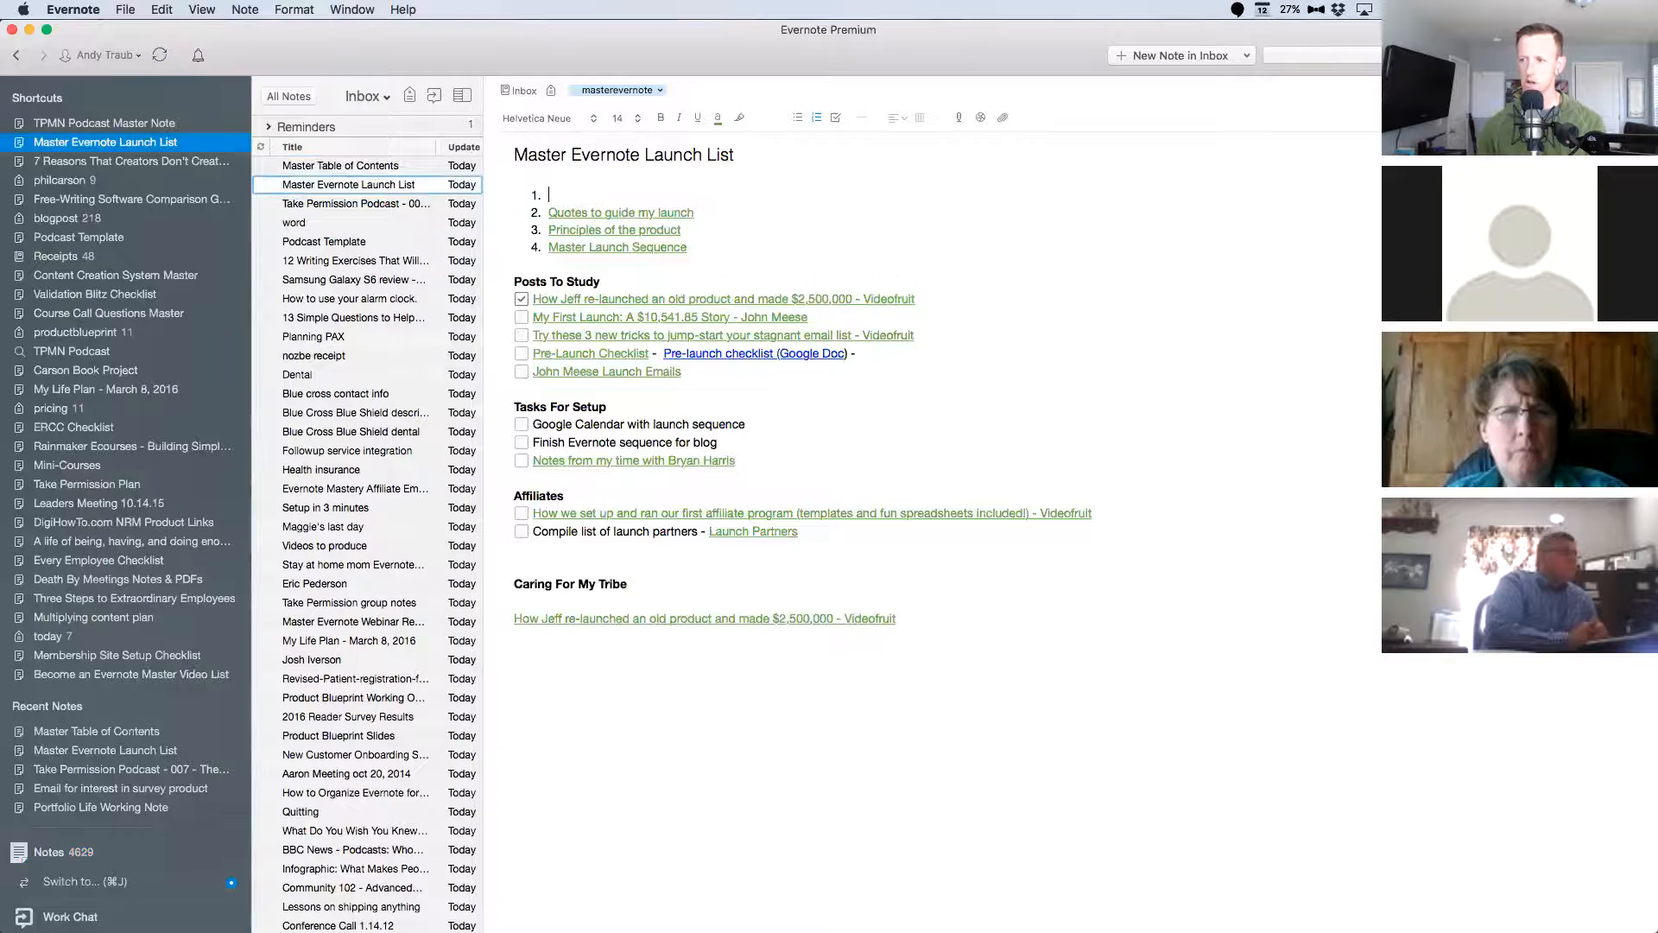
{"action": "type", "text": "Master Table of Contents"}
{"action": "key", "text": "Return"}
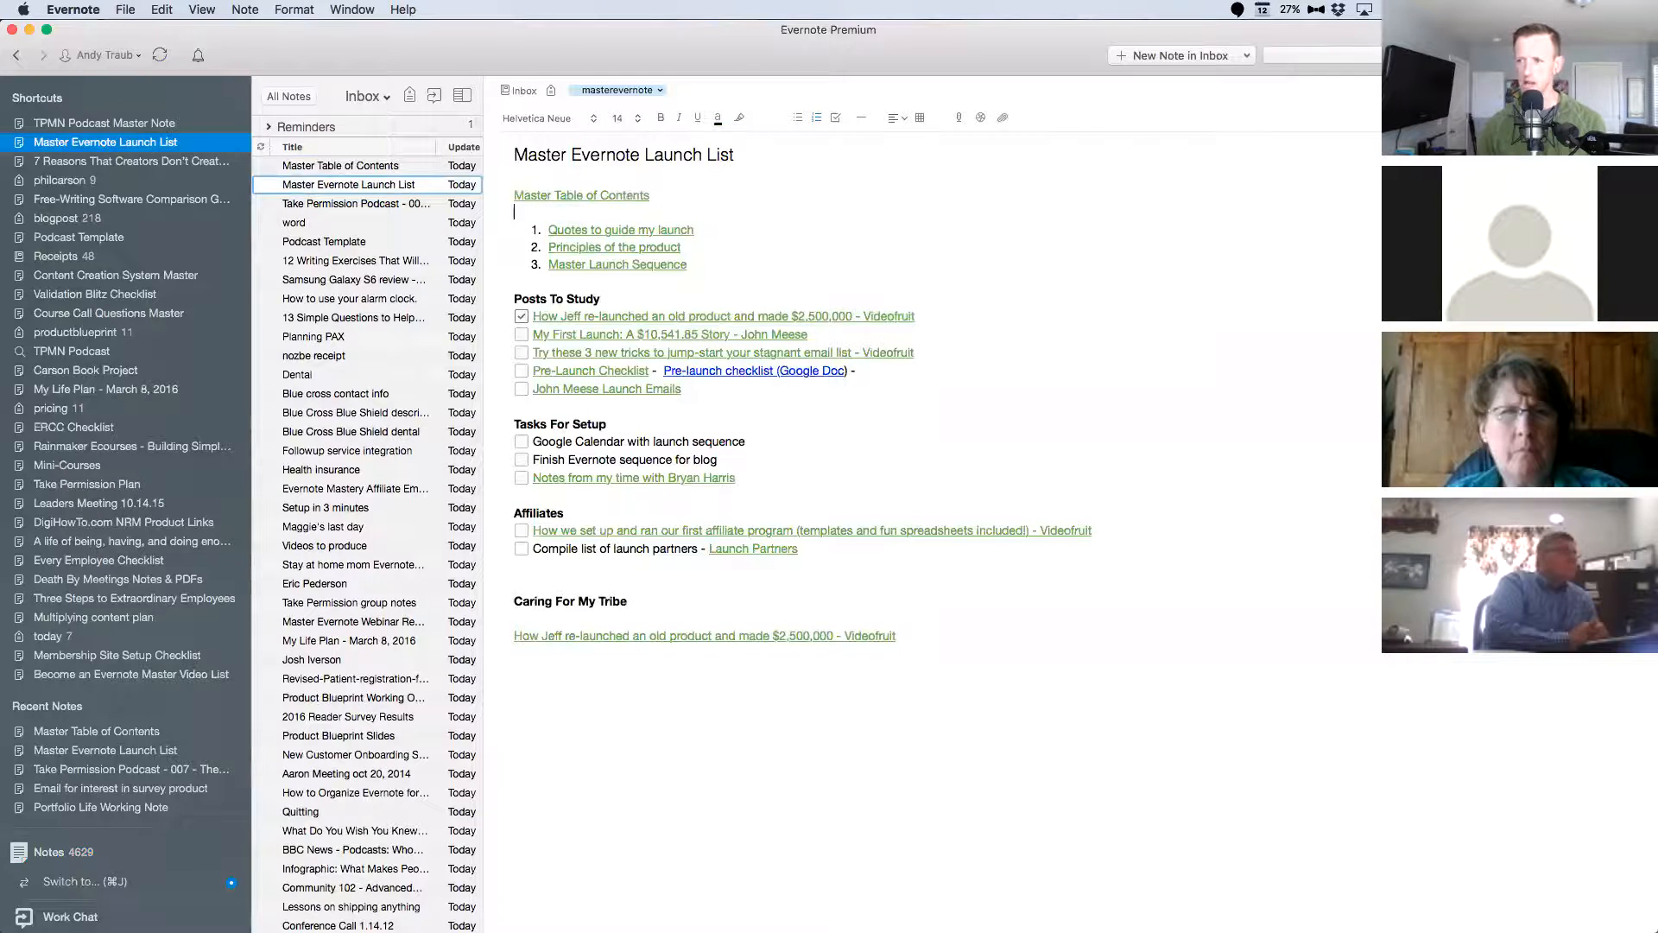
Follow the links through Master Table of Contents to the "word" note and paste the contents note link above its image.
{"action": "left_click", "coordinate": [623, 197]}
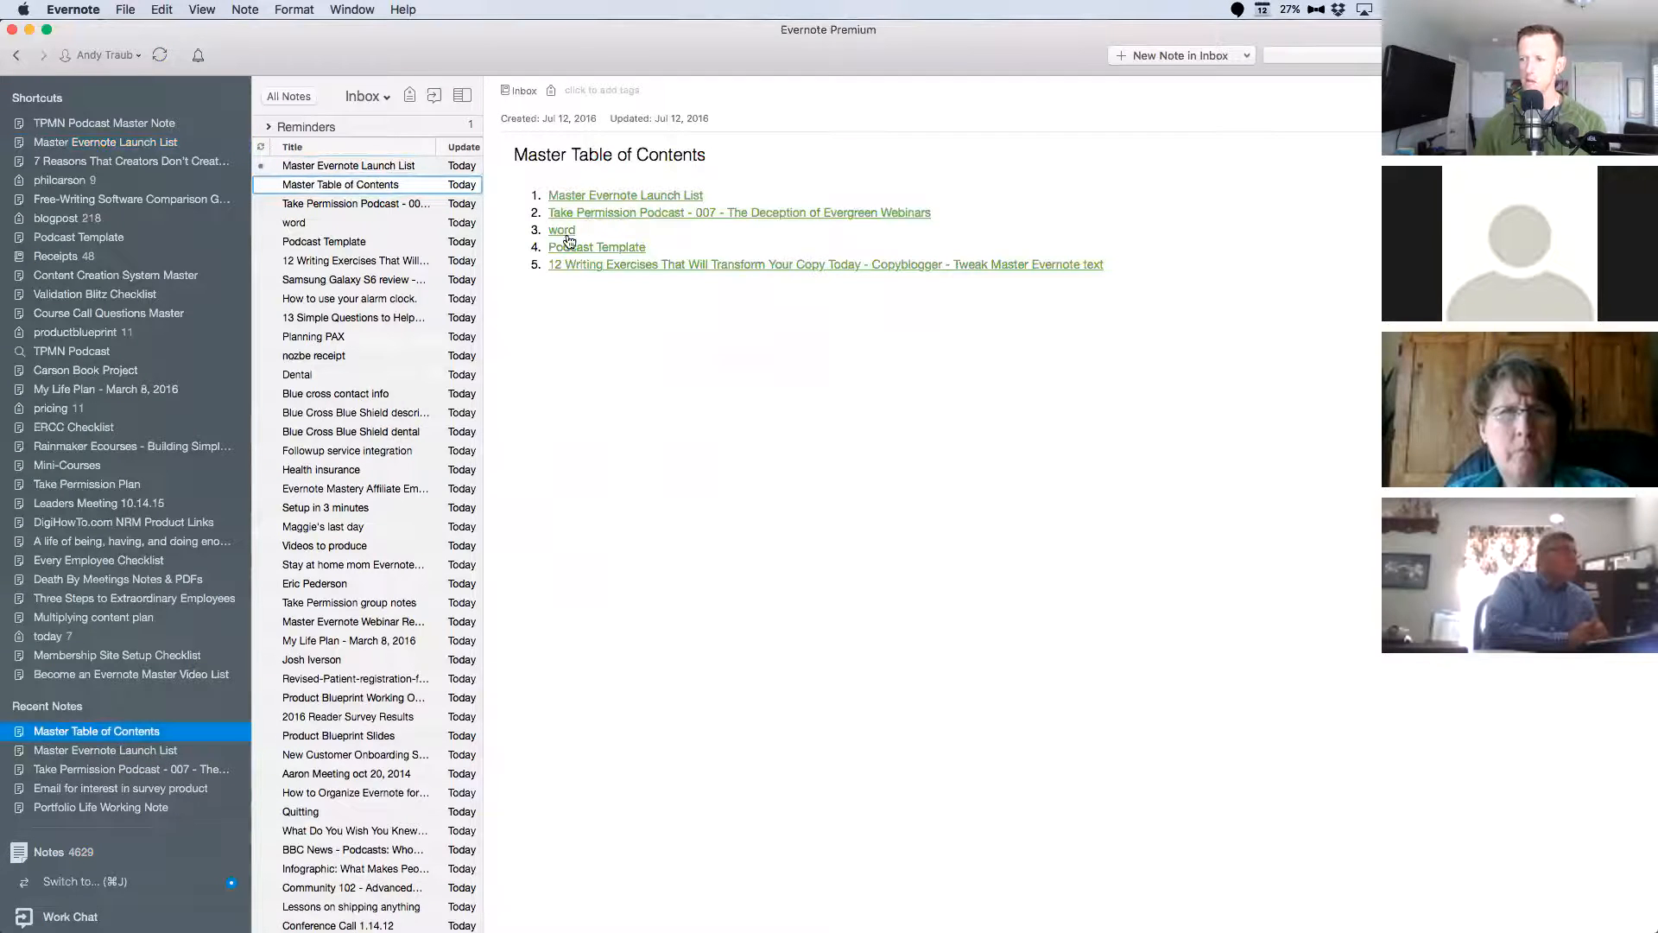
{"action": "left_click", "coordinate": [561, 230]}
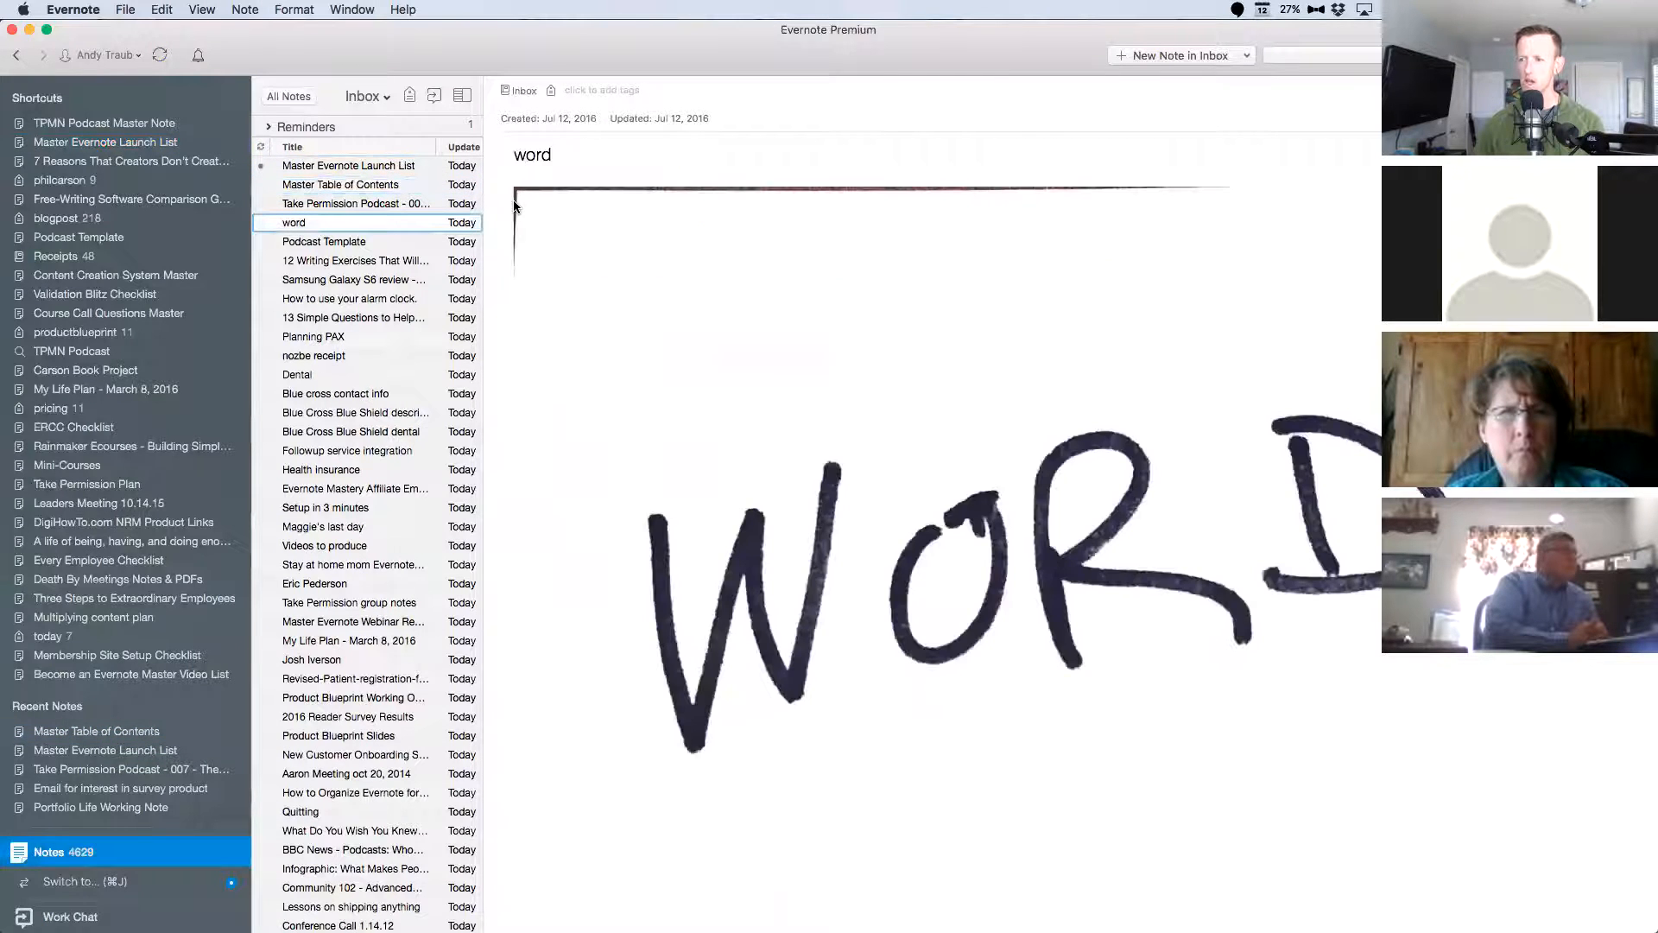
{"action": "key", "text": "BackSpace"}
{"action": "type", "text": "Master Table of Contents"}
{"action": "key", "text": "super+z"}
{"action": "key", "text": "super+z"}
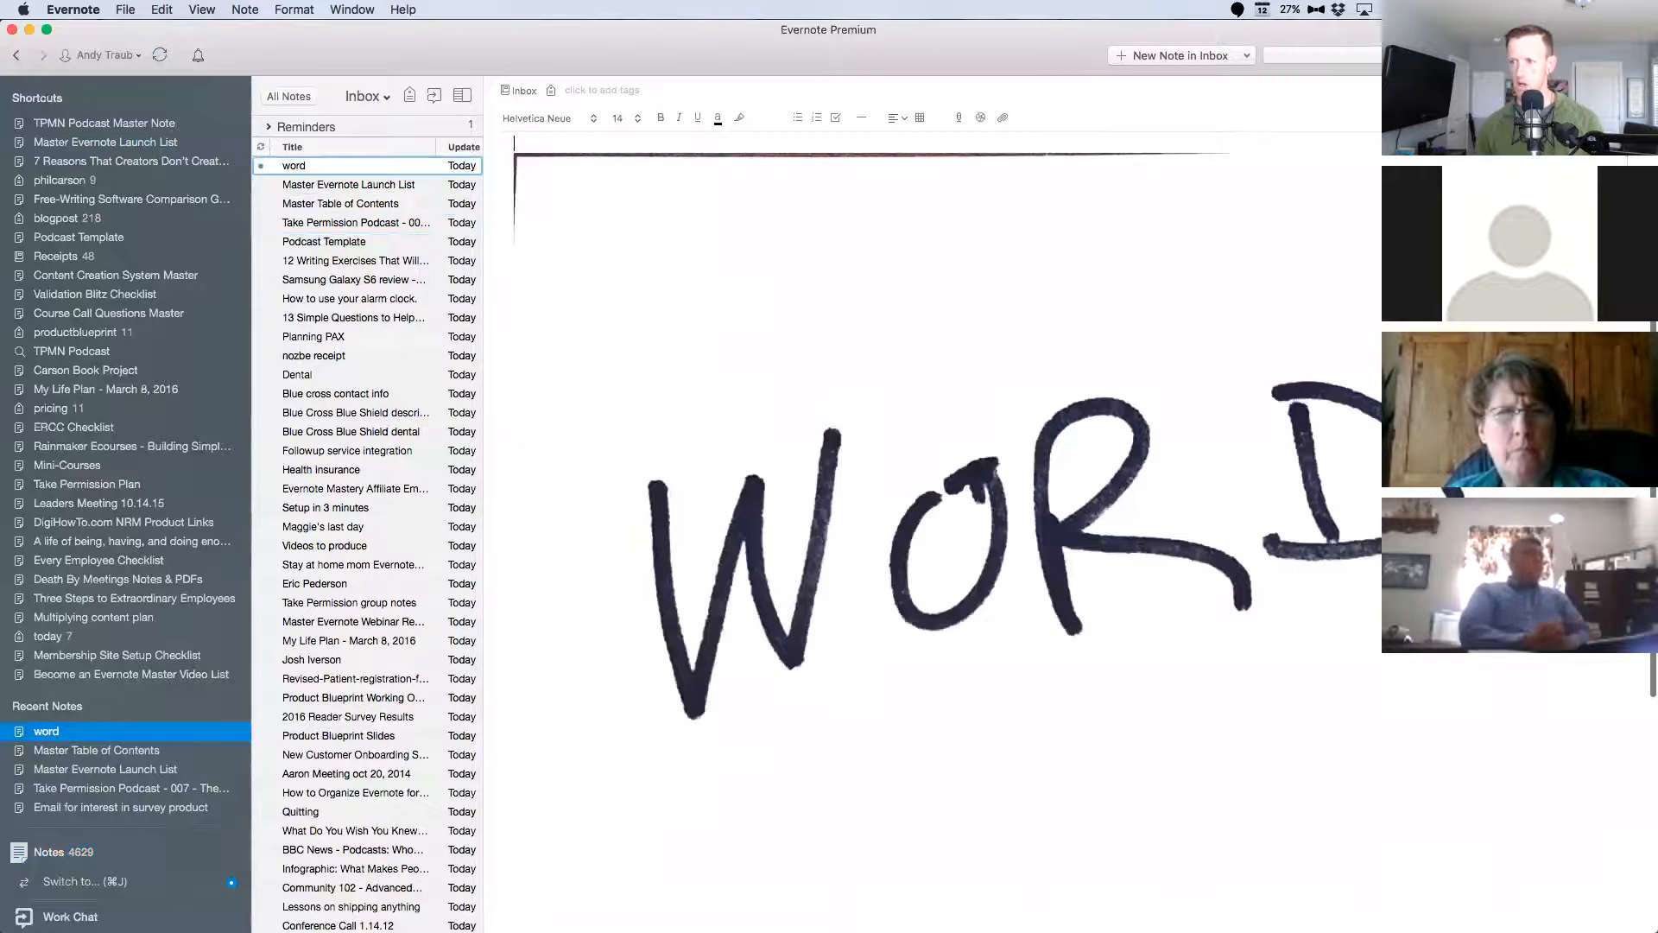
{"action": "type", "text": "Master Table of Contents"}
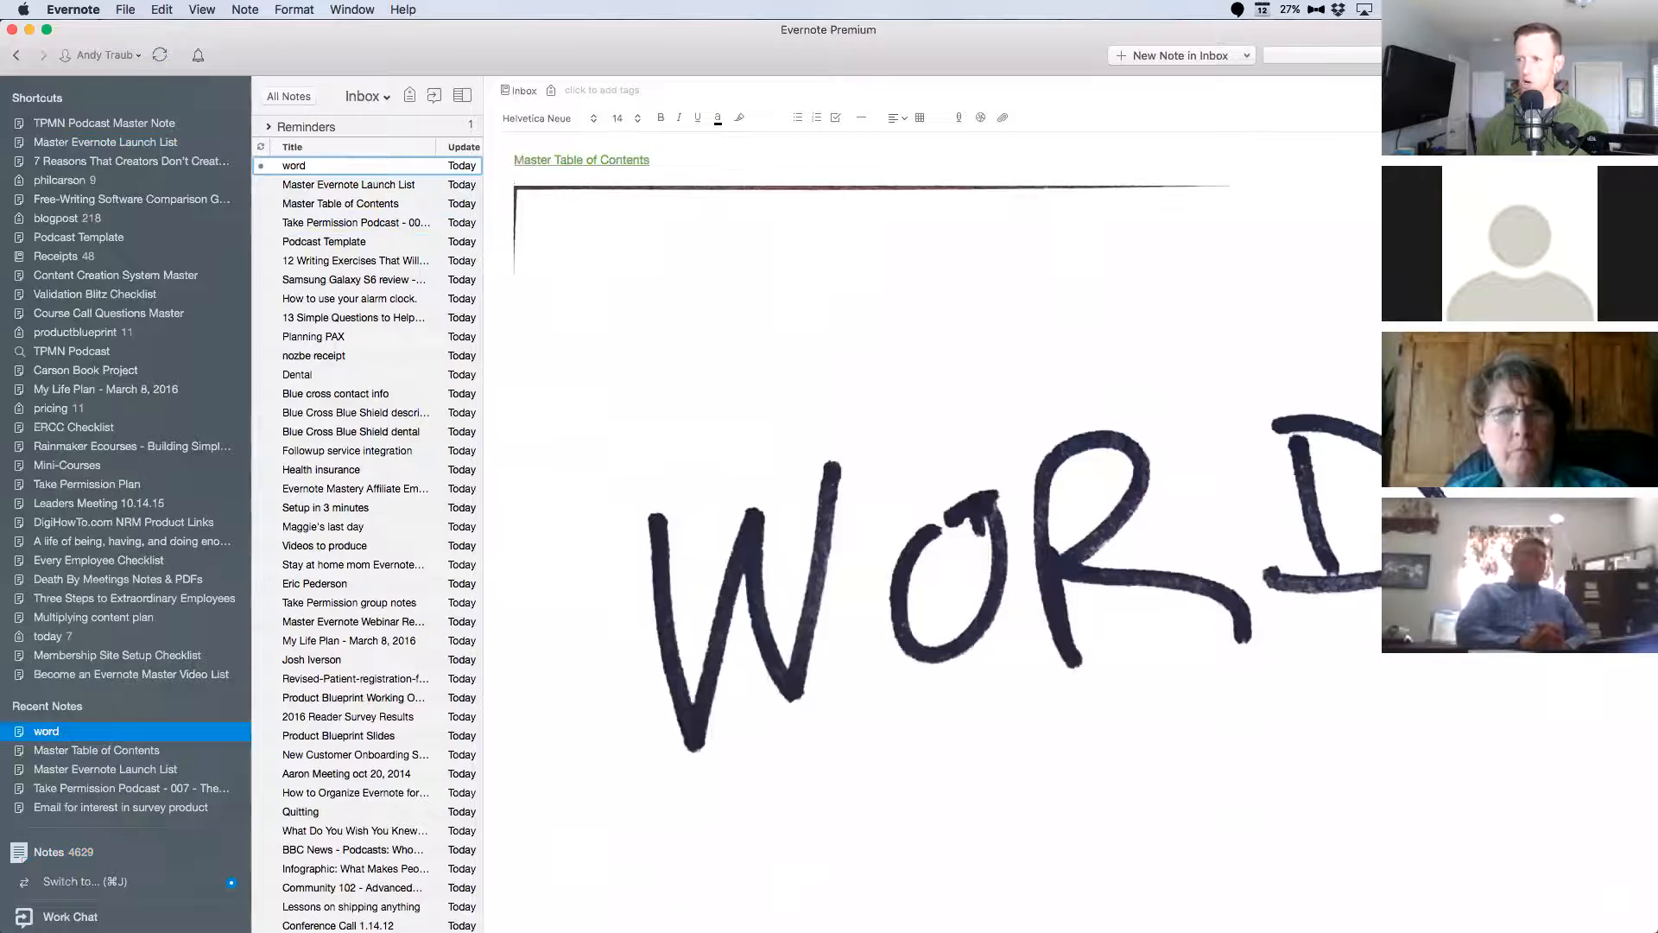
Return to Master Table of Contents, open "Podcast Template" from it, and paste the contents note link above the checklist.
{"action": "left_click", "coordinate": [602, 162]}
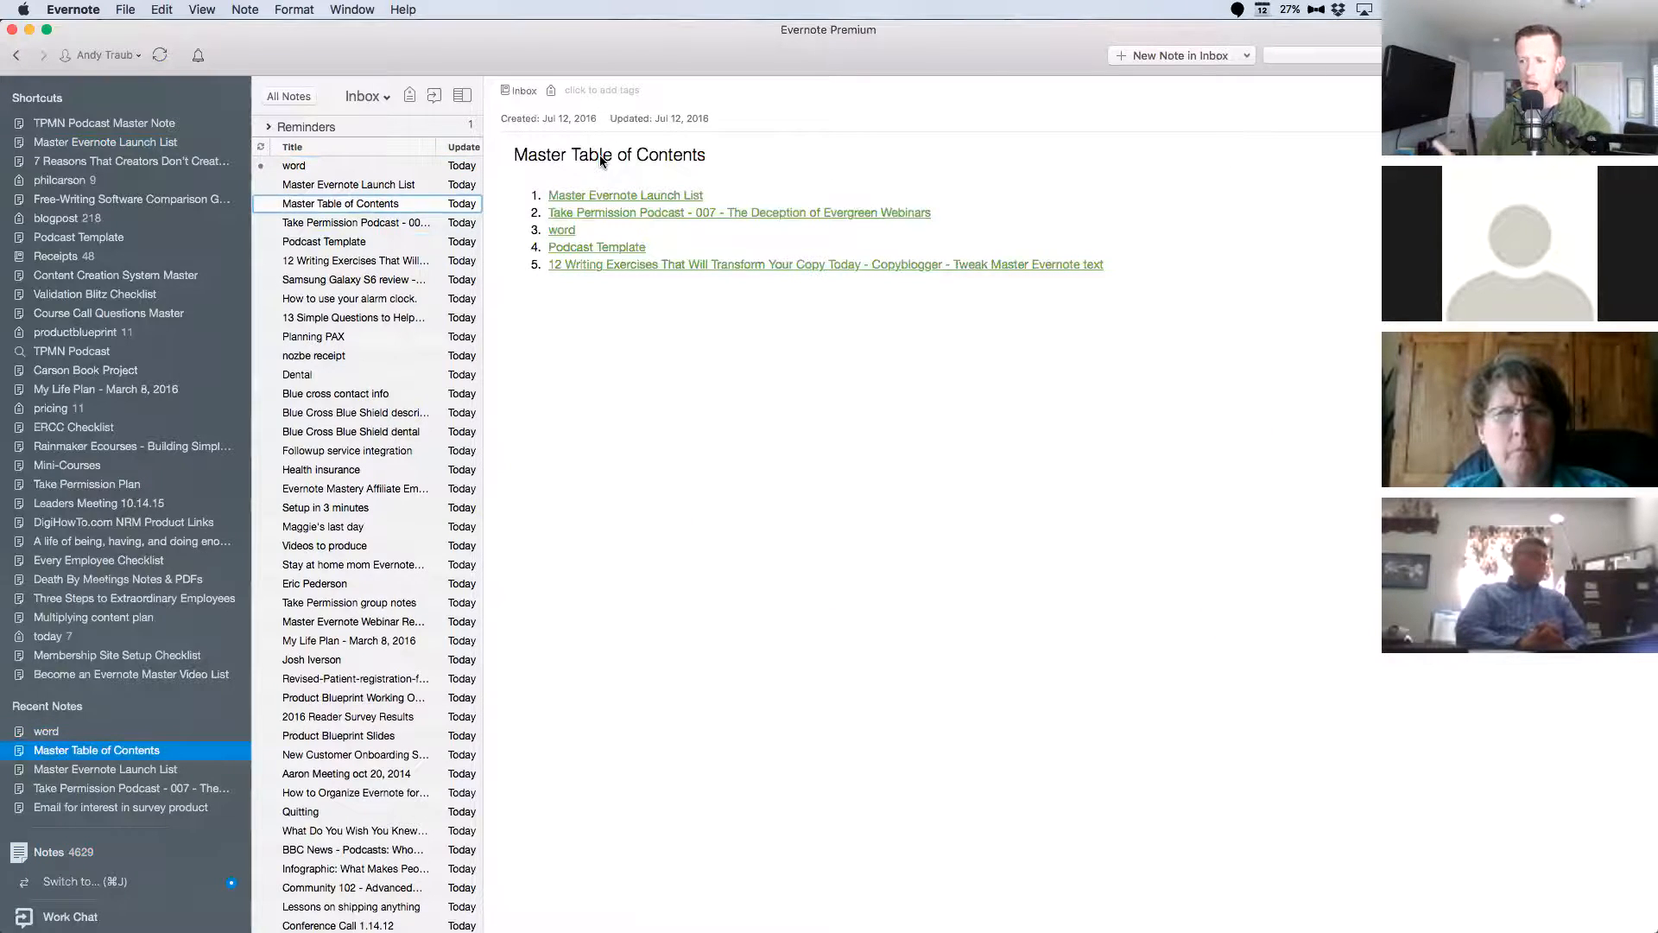
{"action": "left_click", "coordinate": [593, 247]}
{"action": "left_click", "coordinate": [631, 198]}
{"action": "key", "text": "Return"}
{"action": "key", "text": "Up"}
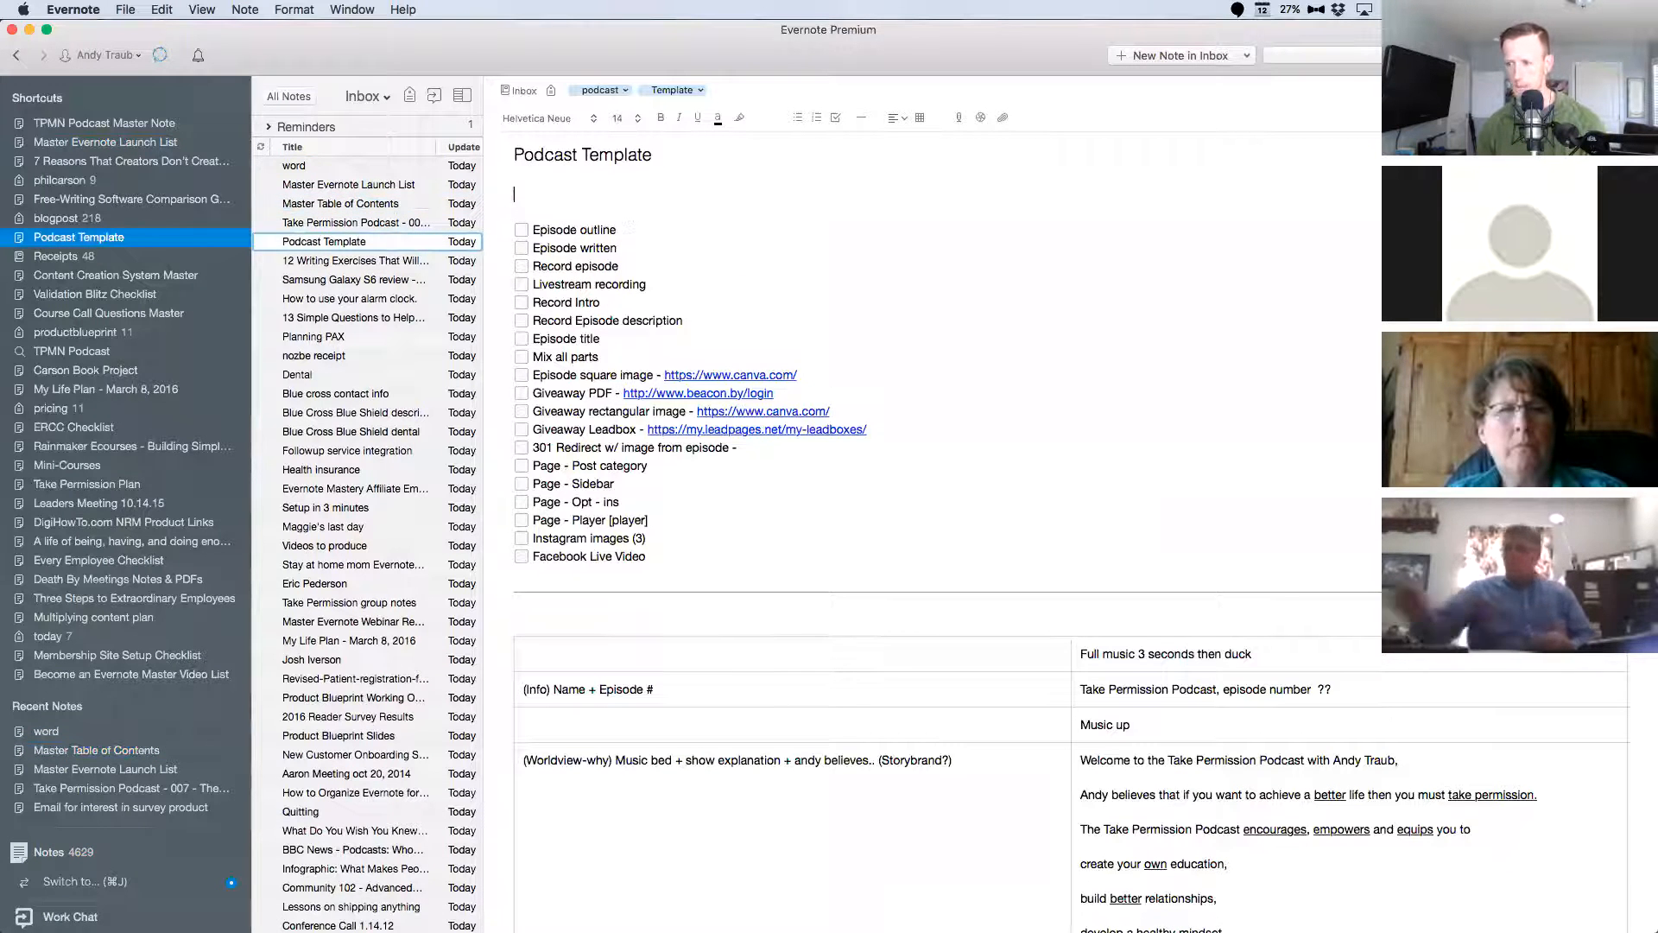
{"action": "type", "text": "Master Table of Contents"}
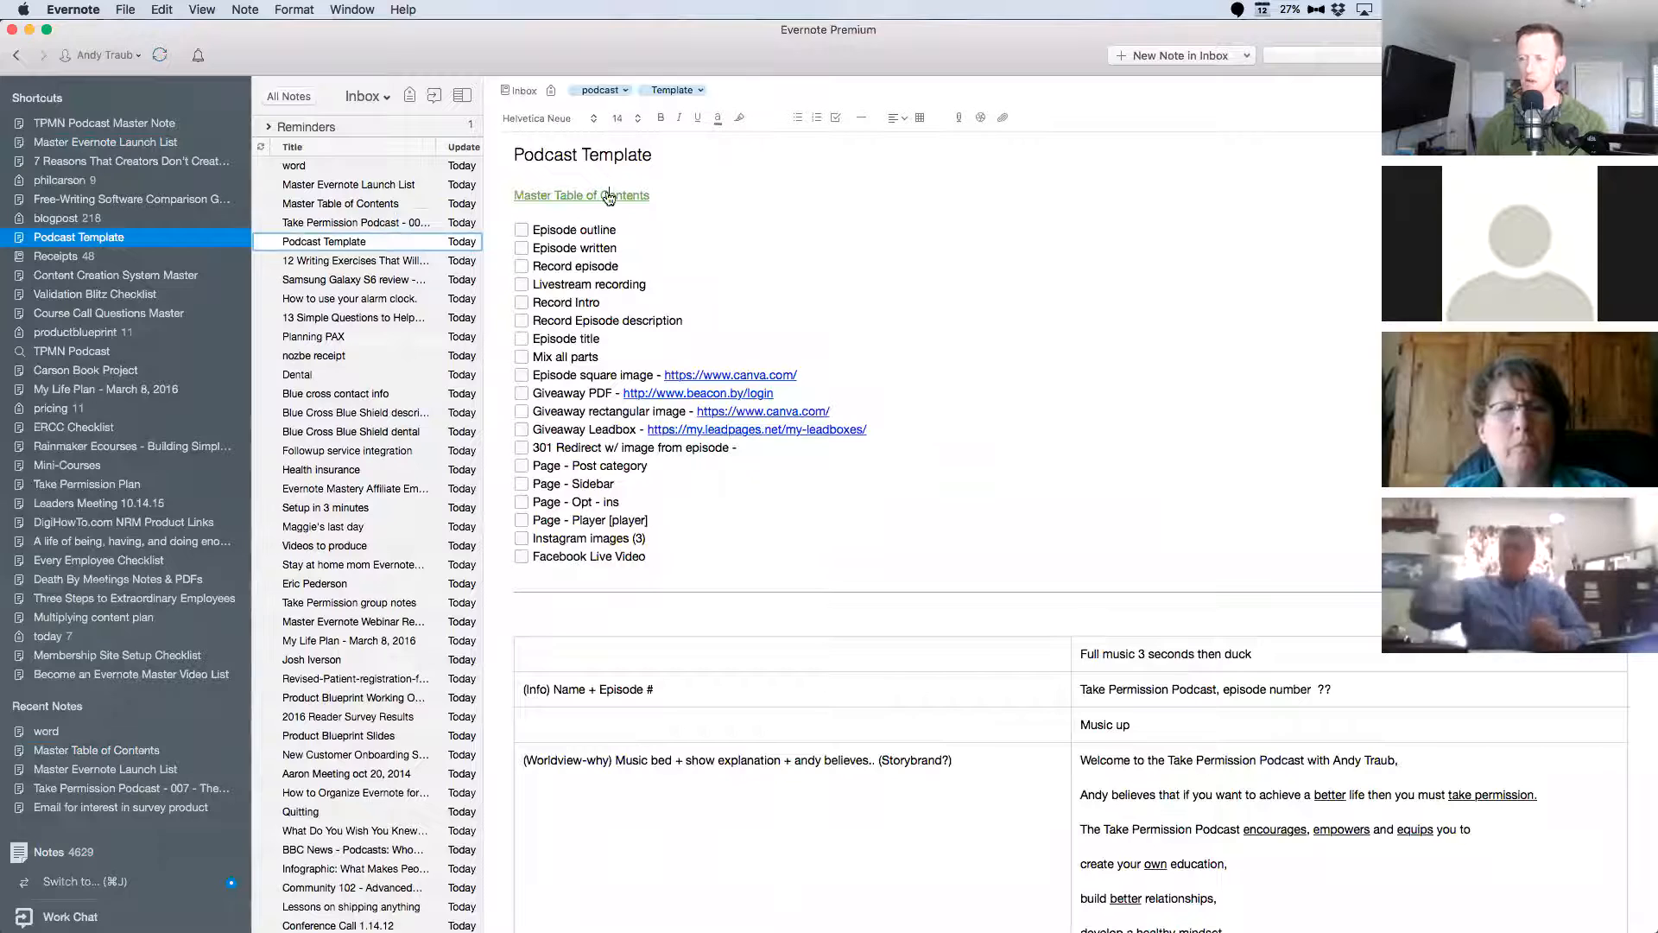
Follow the template's link back to Master Table of Contents and delete that note.
{"action": "left_click", "coordinate": [609, 198]}
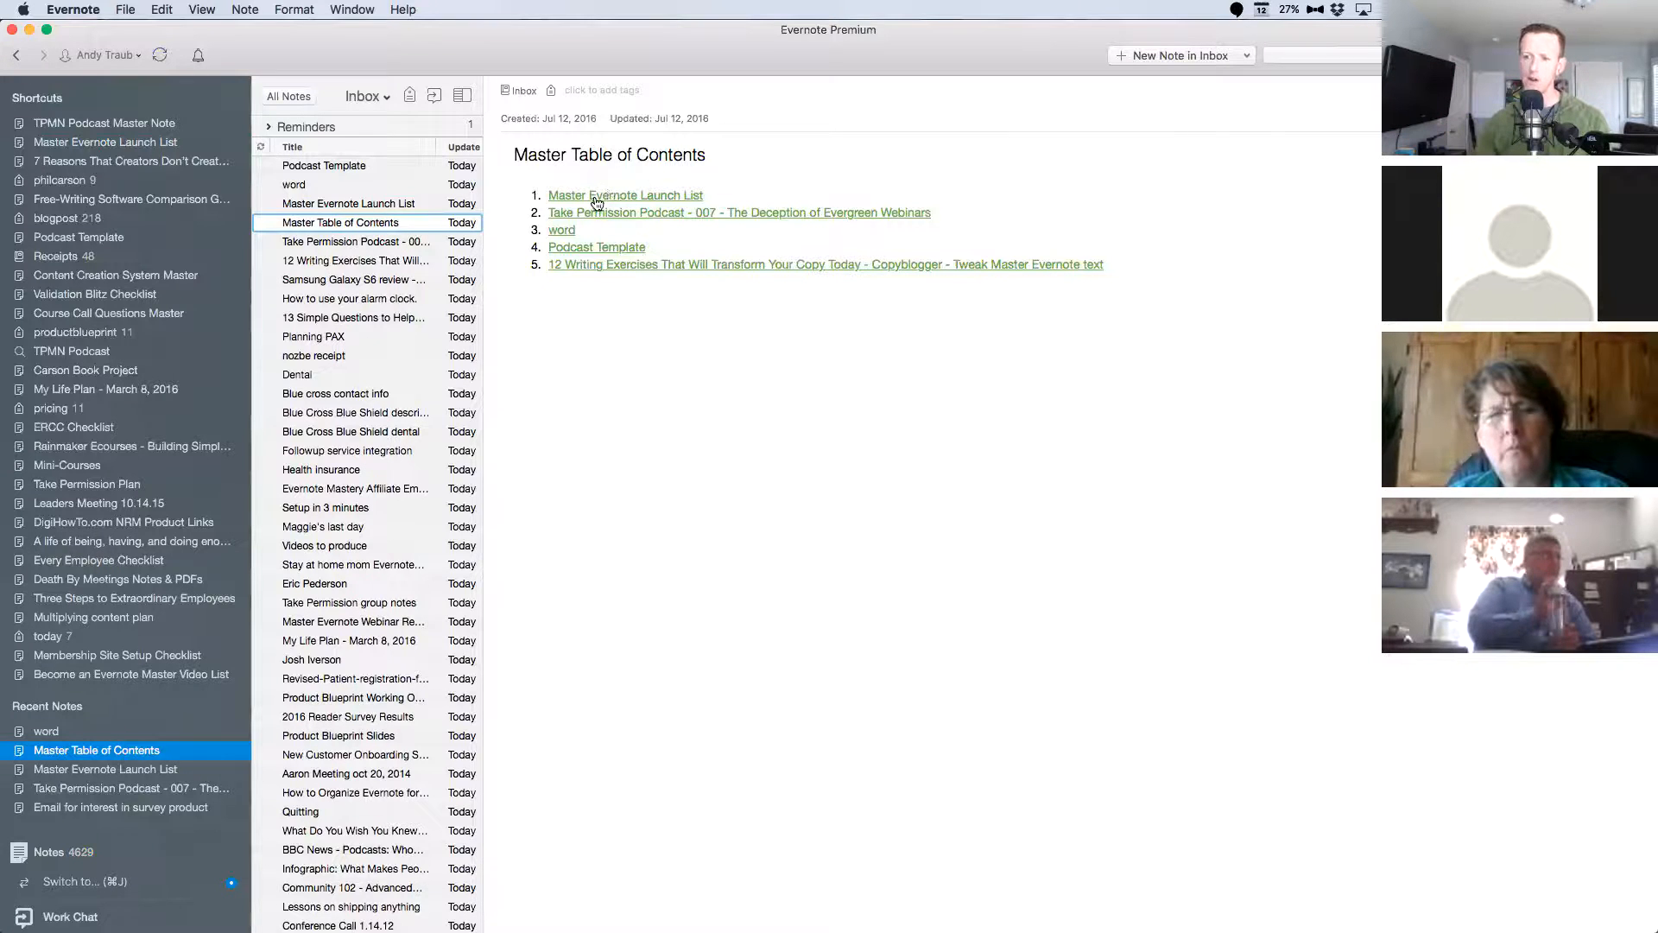
{"action": "right_click", "coordinate": [373, 226]}
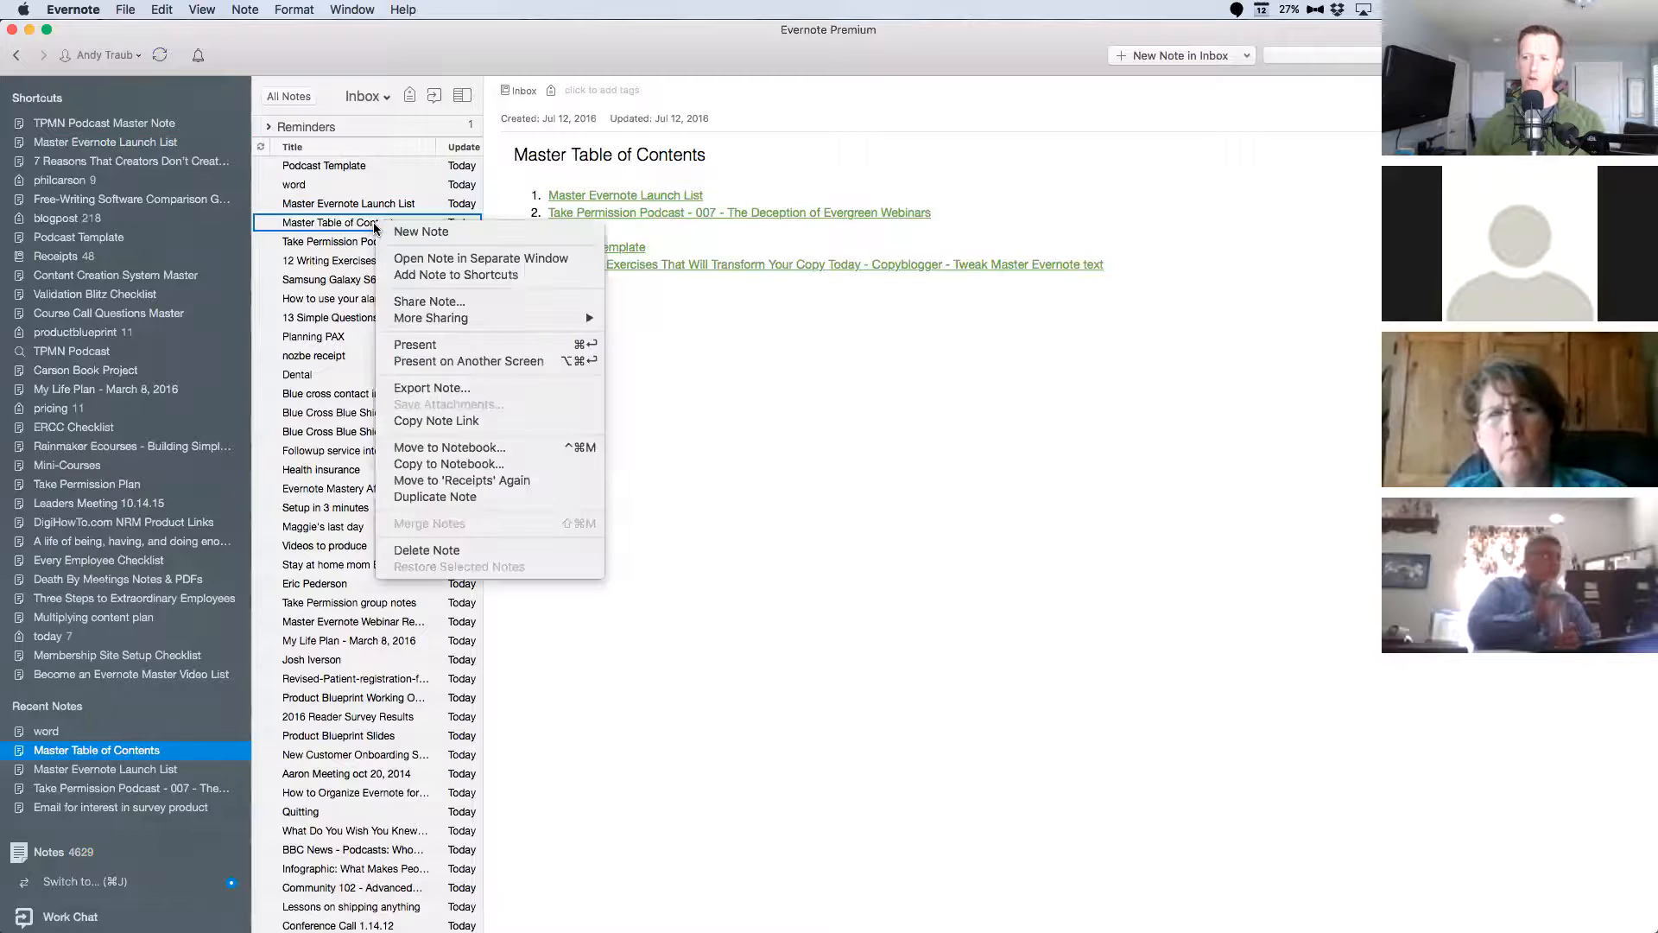
{"action": "left_click", "coordinate": [482, 551]}
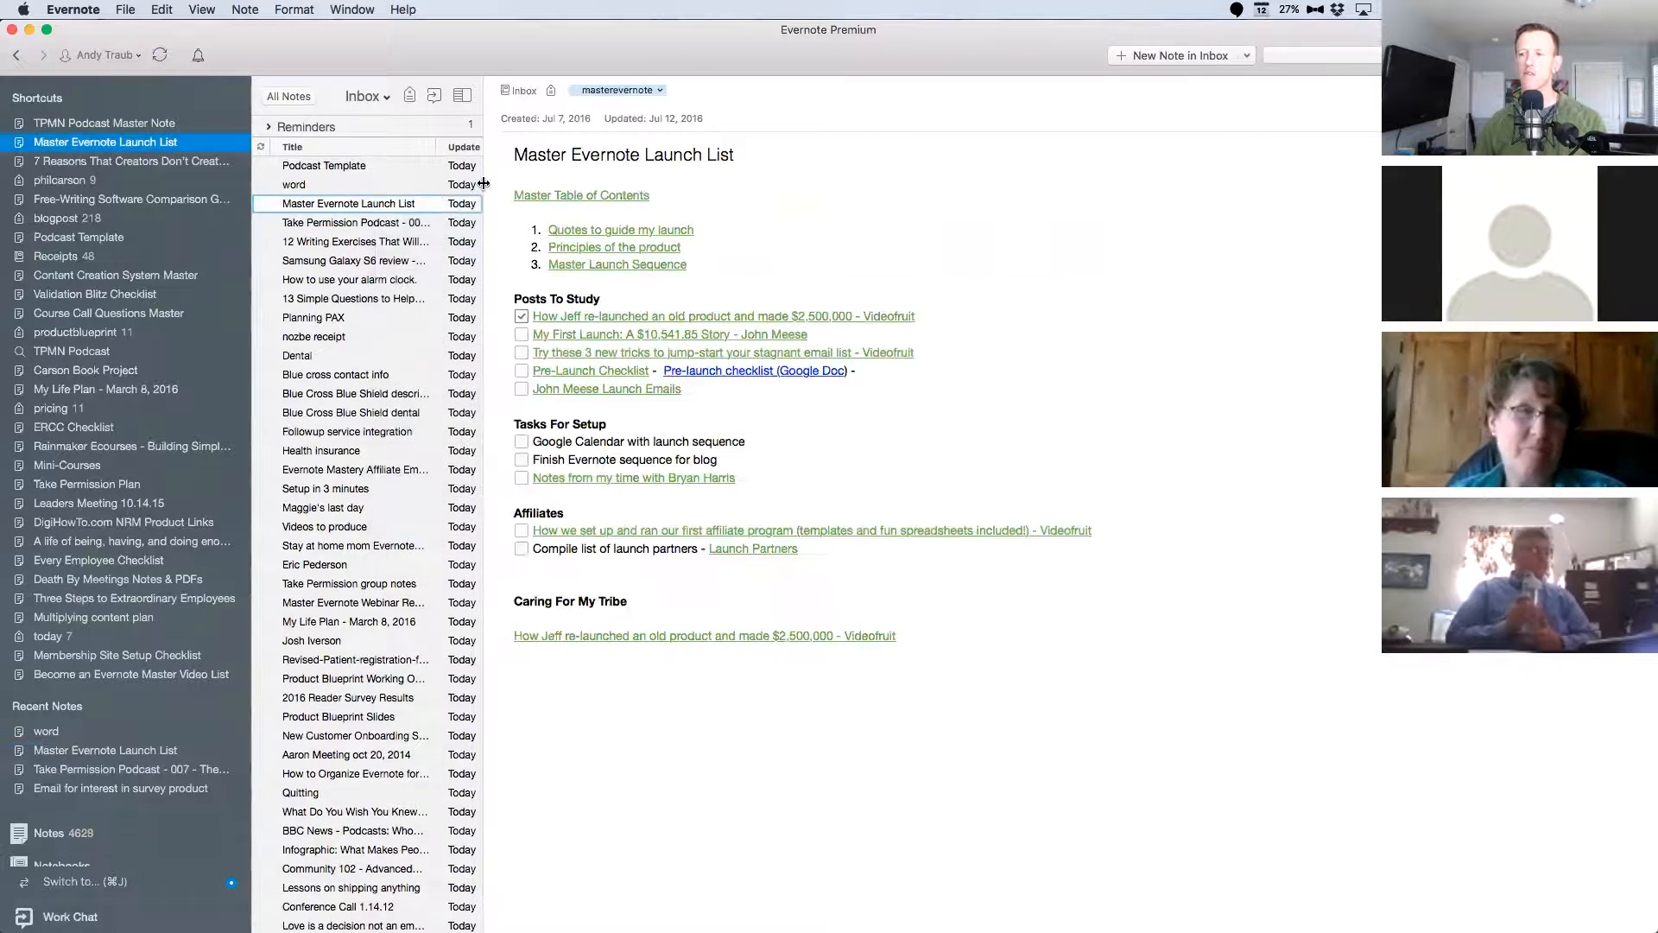
Remove the Master Table of Contents link from the "Master Evernote Launch List" and "word" notes.
{"action": "left_click_drag", "start_coordinate": [688, 199], "coordinate": [459, 185]}
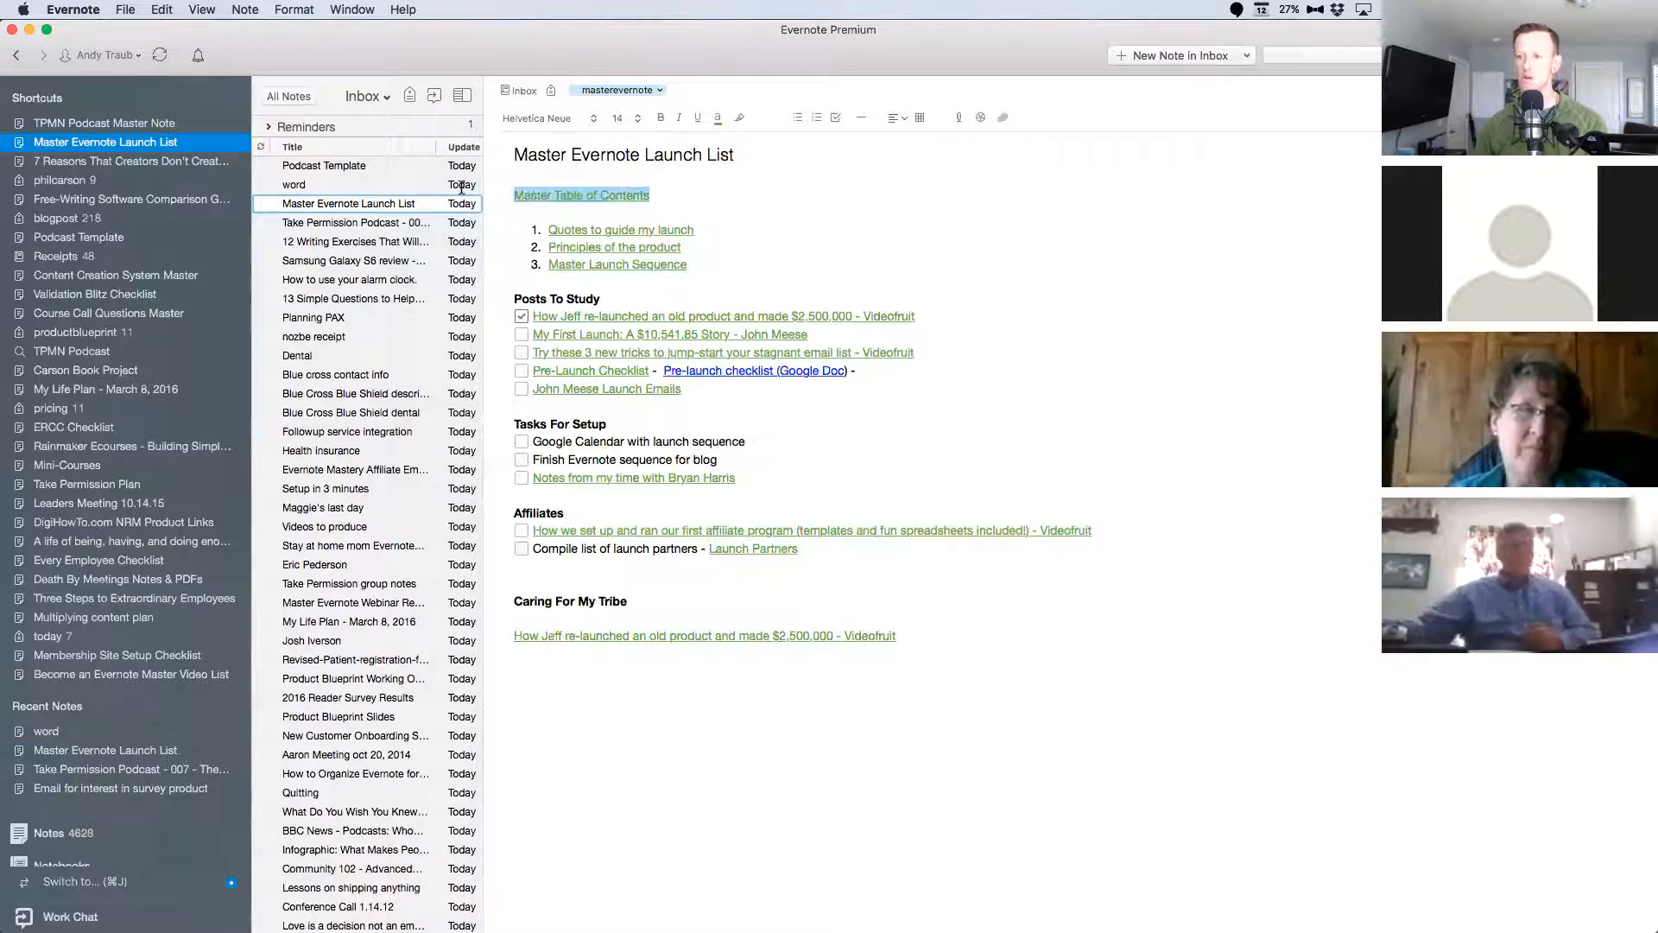
{"action": "key", "text": "BackSpace"}
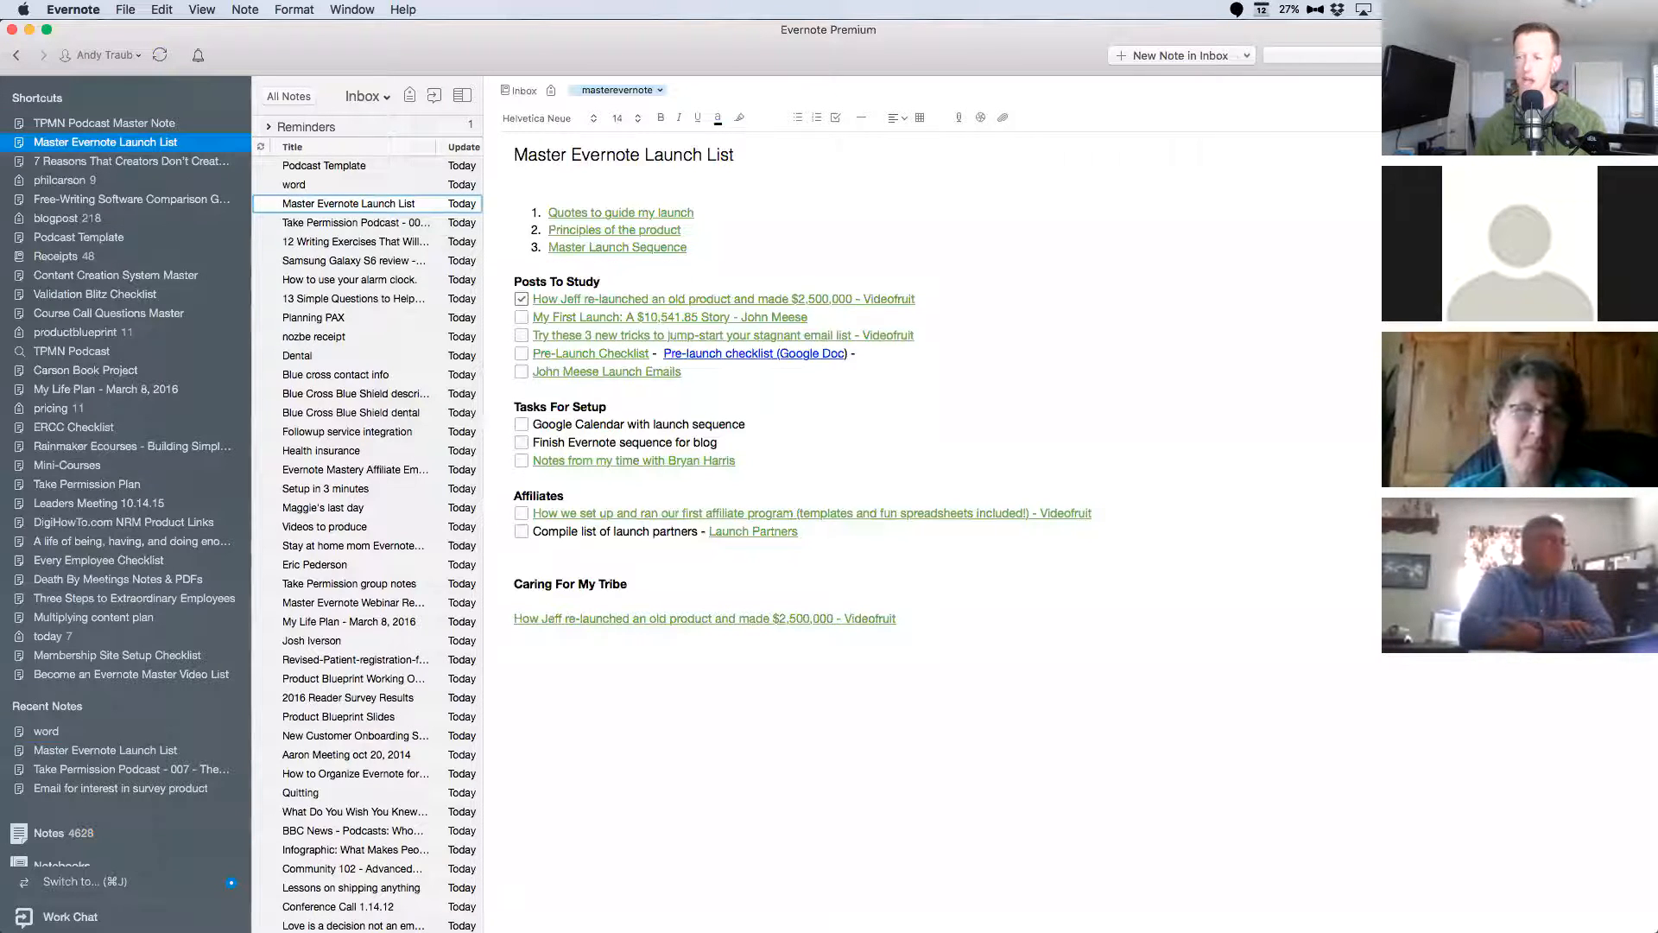
{"action": "left_click", "coordinate": [321, 183]}
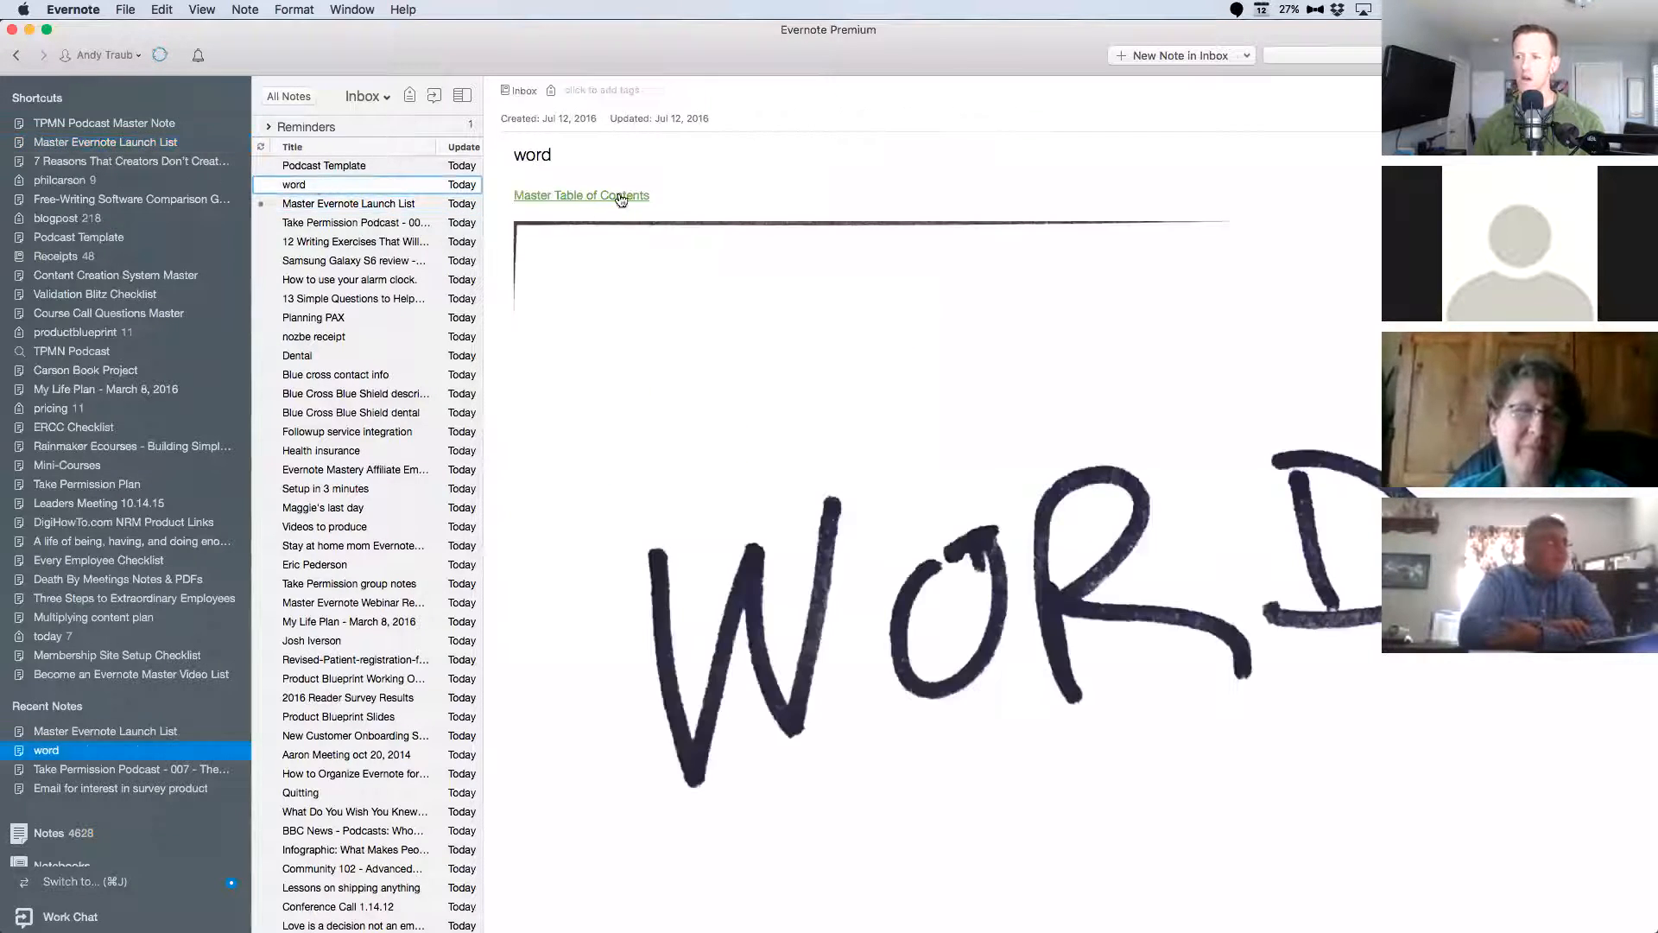
{"action": "key", "text": "BackSpace"}
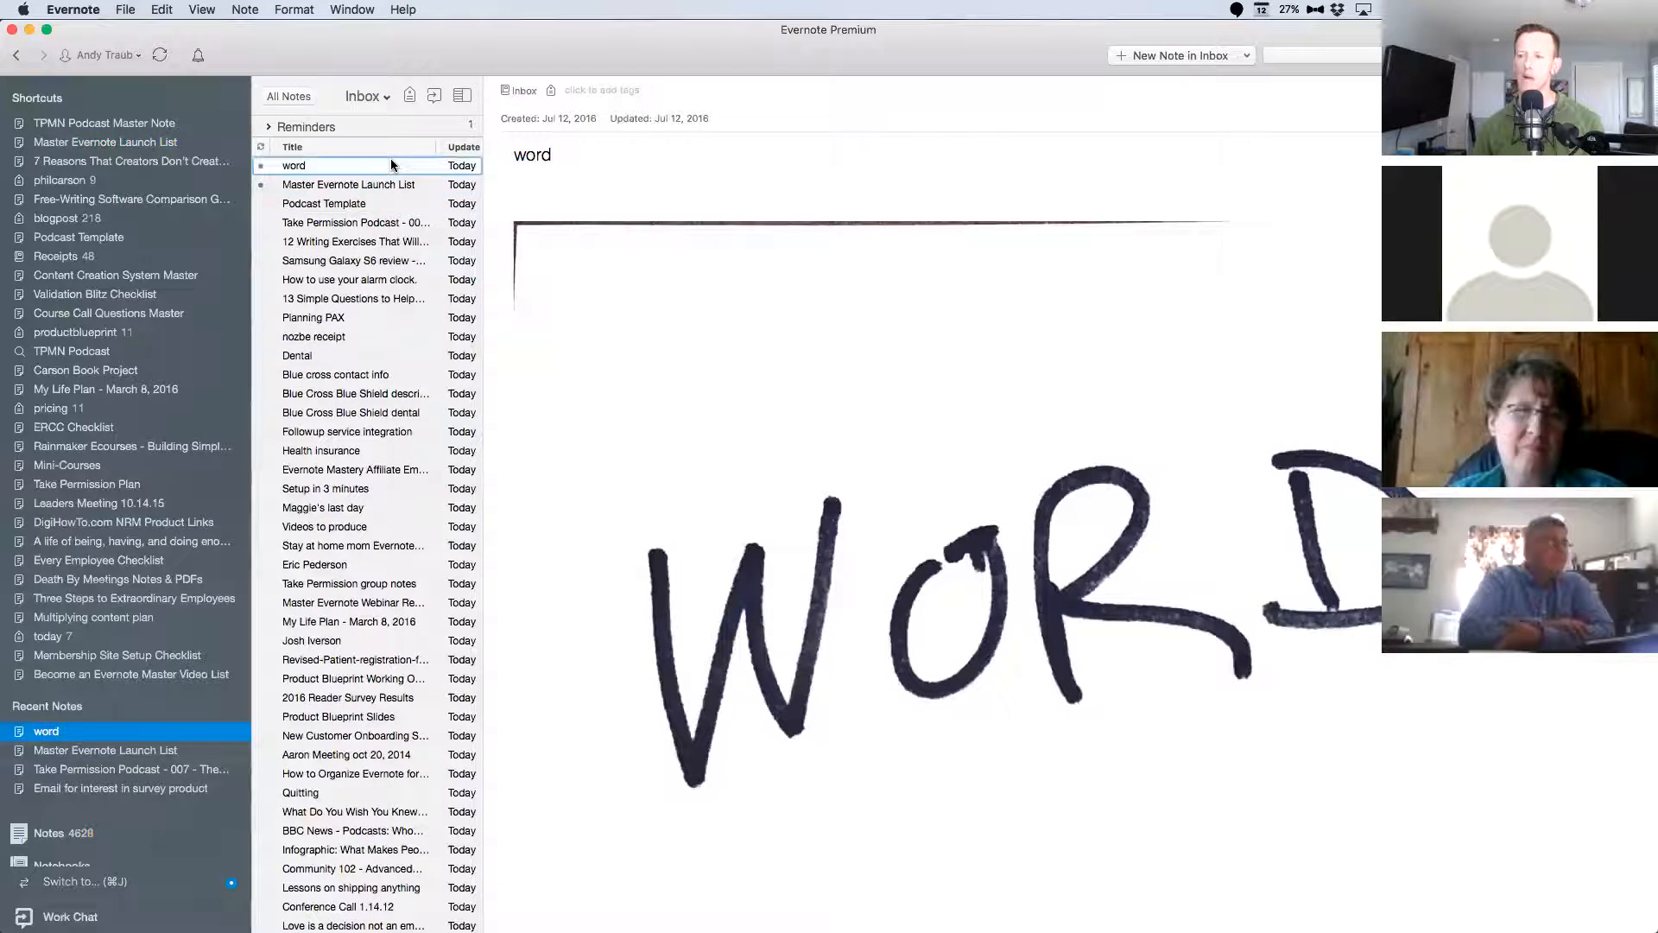
Remove the Master Table of Contents link from the top of the "Podcast Template" note.
{"action": "left_click", "coordinate": [376, 184]}
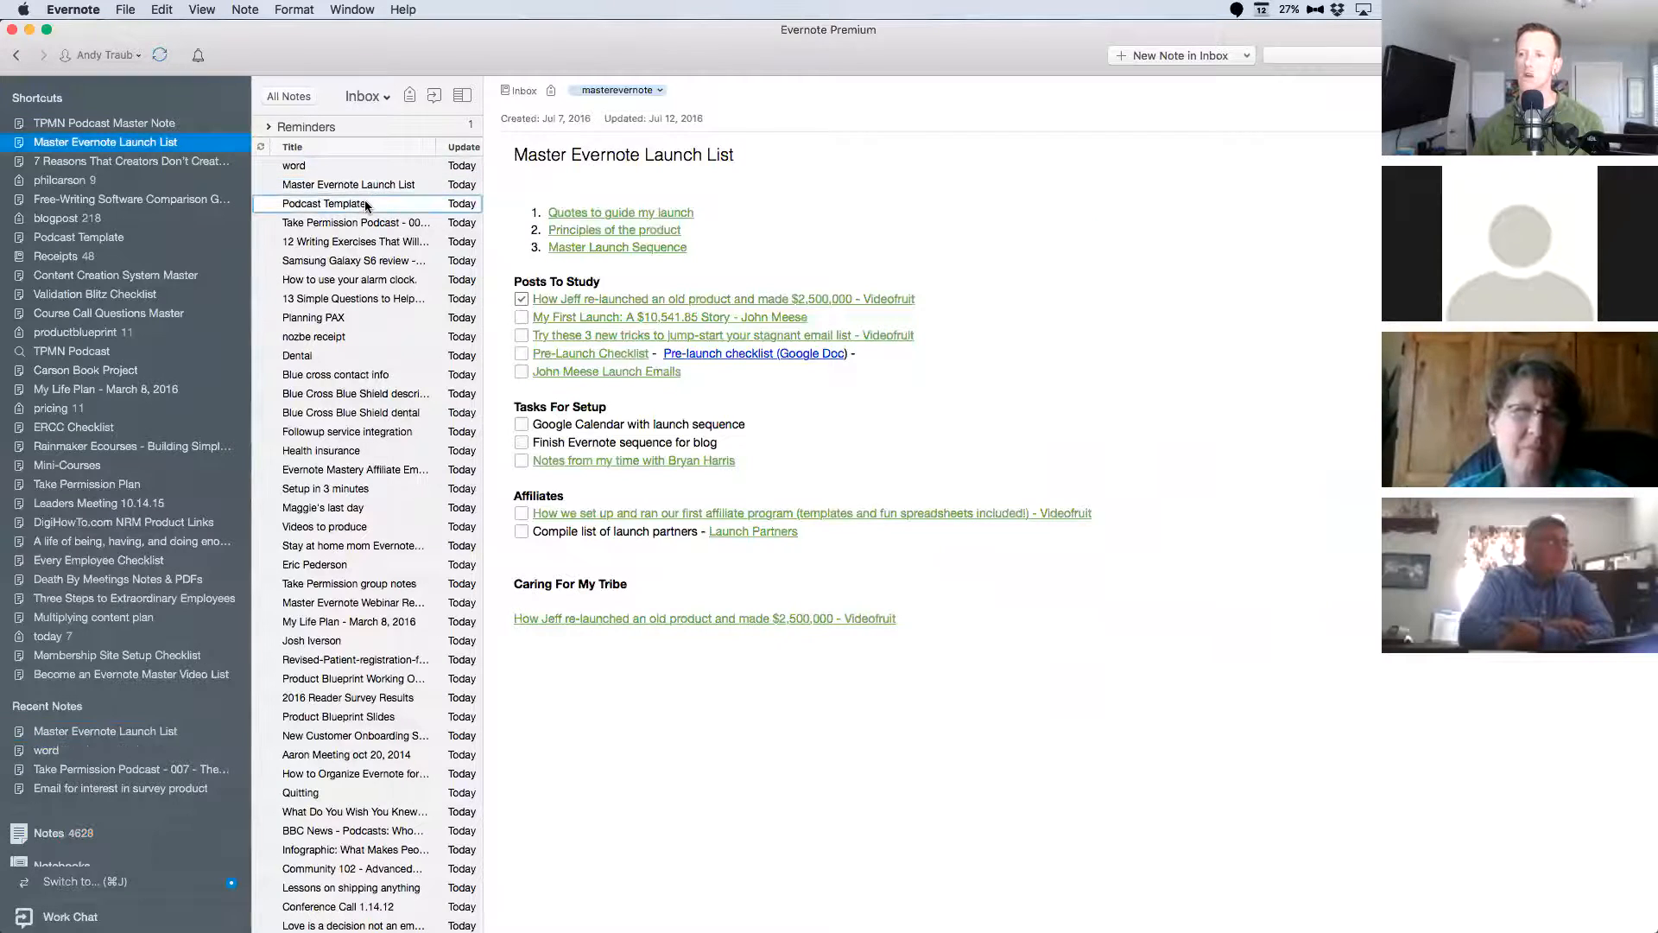
{"action": "left_click", "coordinate": [365, 201]}
{"action": "triple_click", "coordinate": [698, 193]}
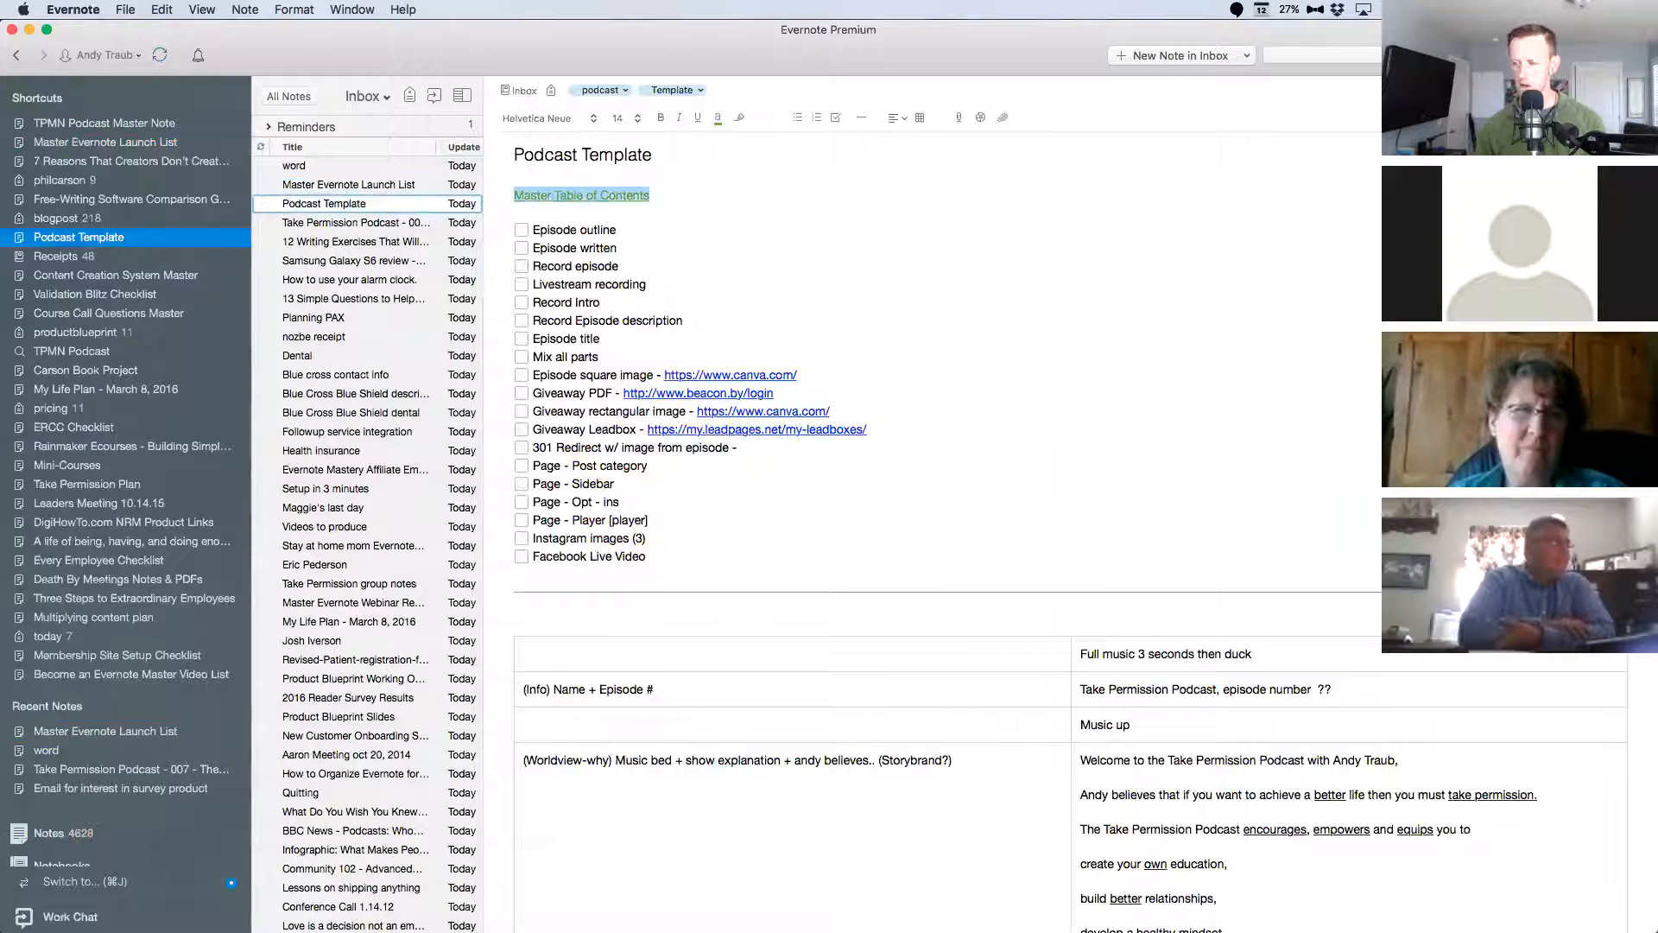
{"action": "key", "text": "BackSpace"}
{"action": "key", "text": "Delete"}
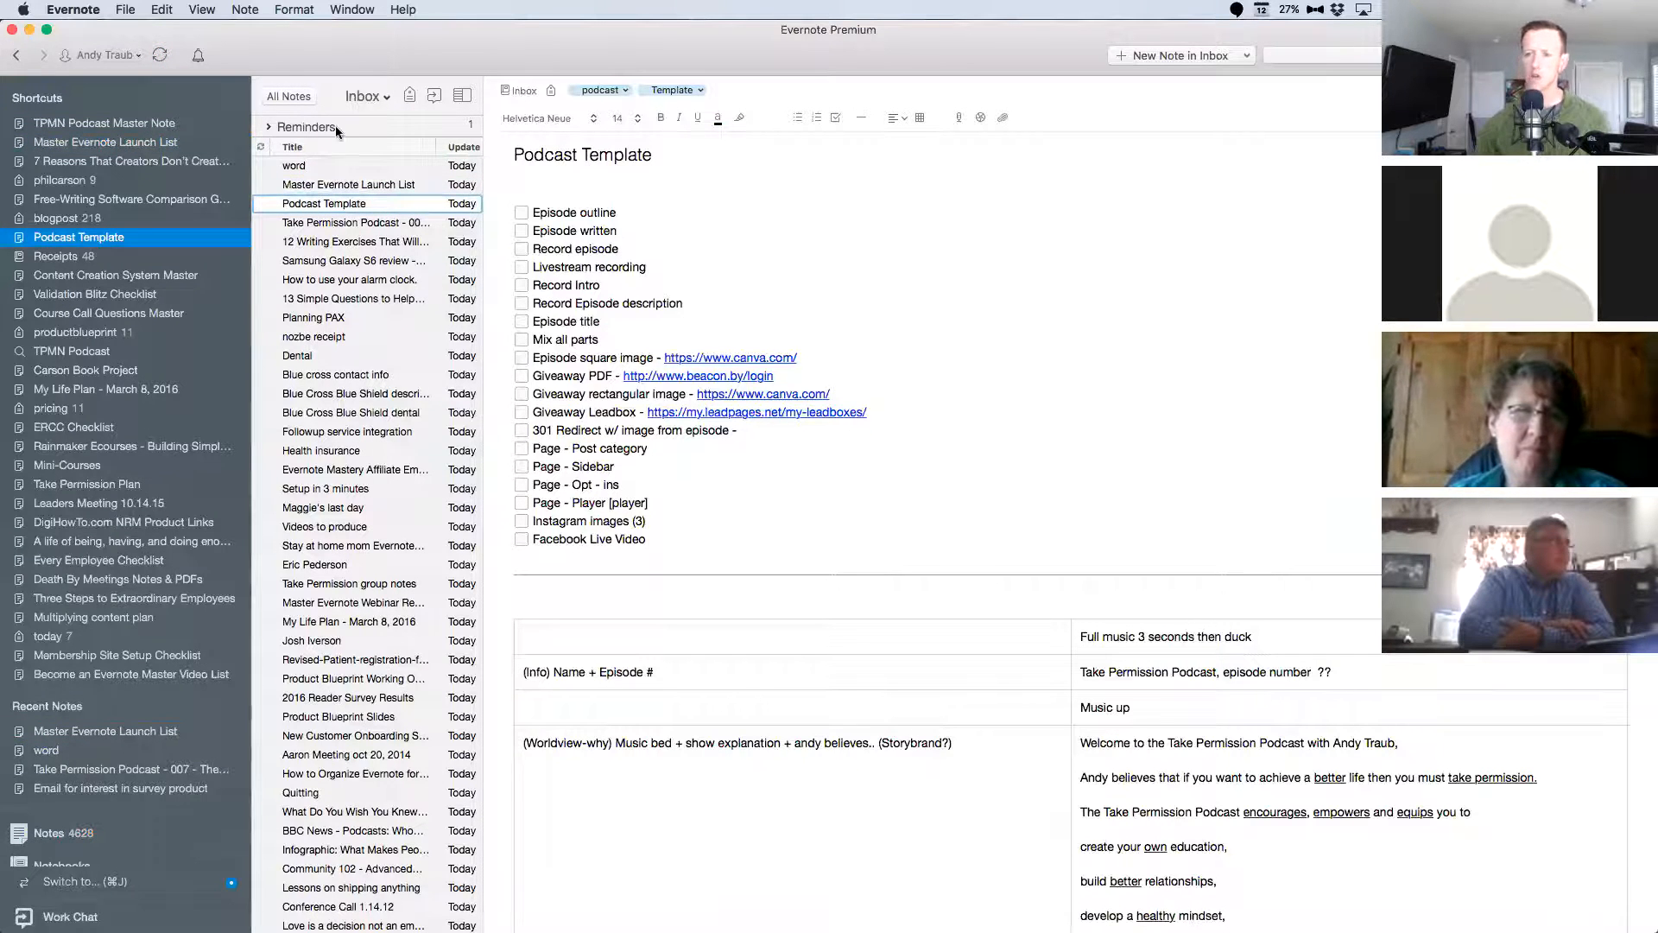